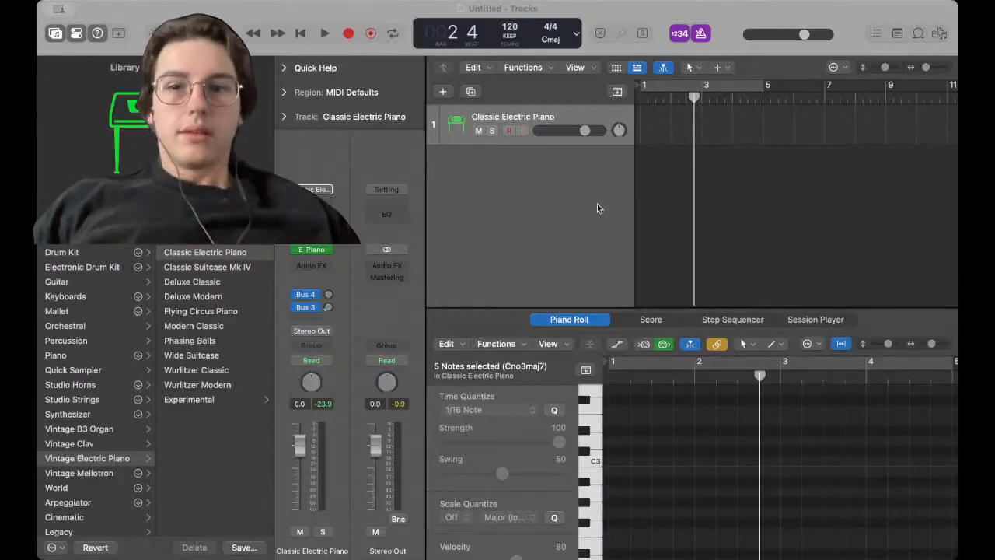
Turn cycle mode on and then off again in the Tracks area
{"action": "left_click", "coordinate": [228, 439]}
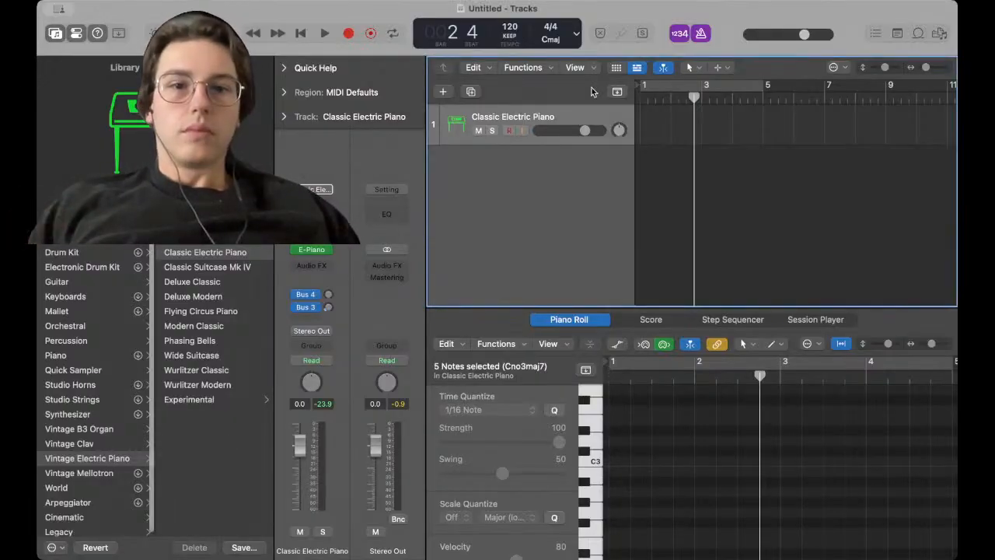
{"action": "key", "text": "c"}
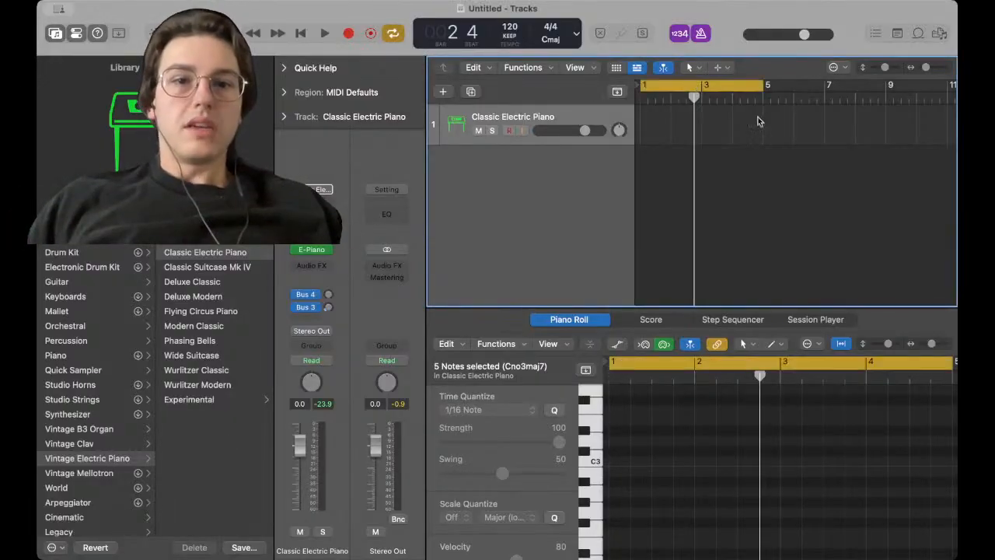
{"action": "left_click", "coordinate": [703, 84]}
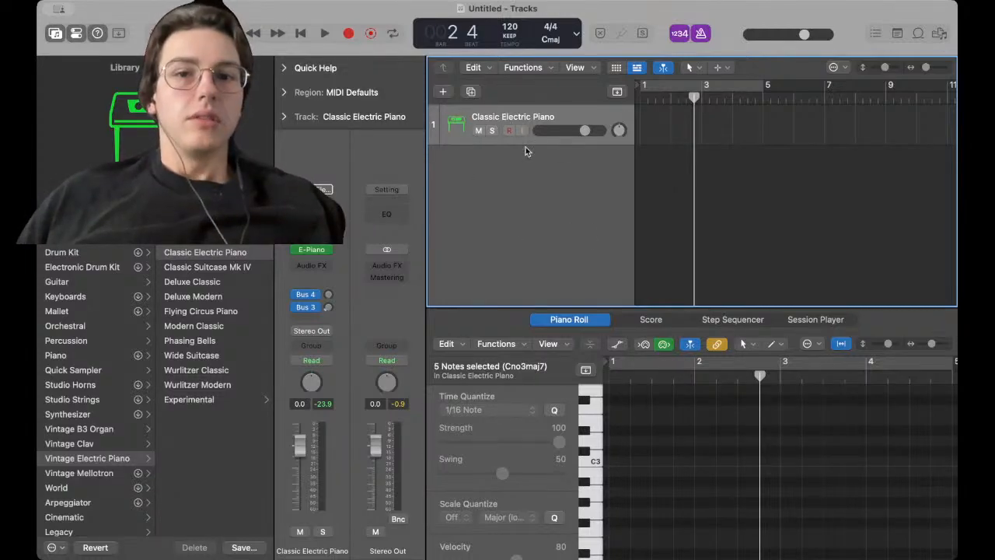
Add one new Software Instrument track through the Create New Track dialog
{"action": "left_click", "coordinate": [443, 92]}
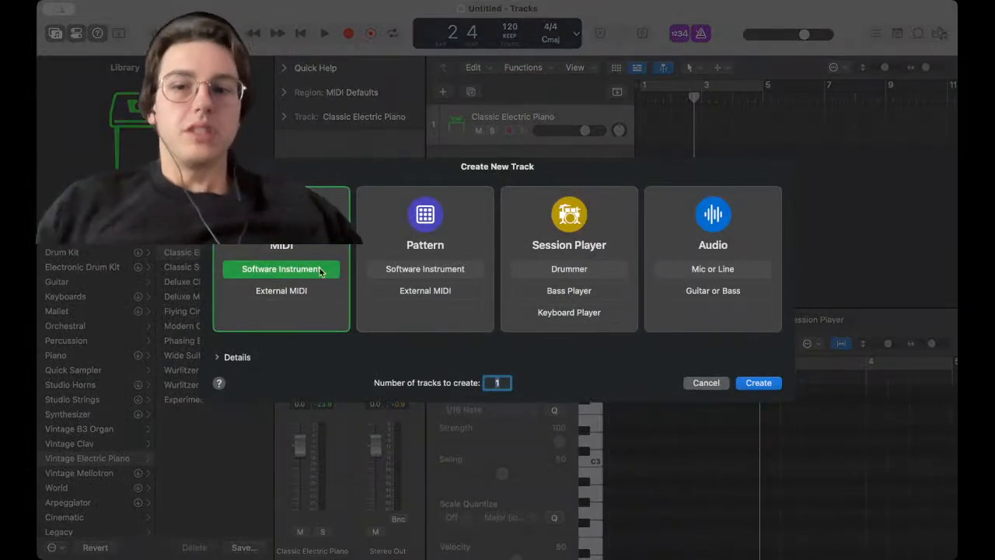
{"action": "left_click", "coordinate": [294, 291]}
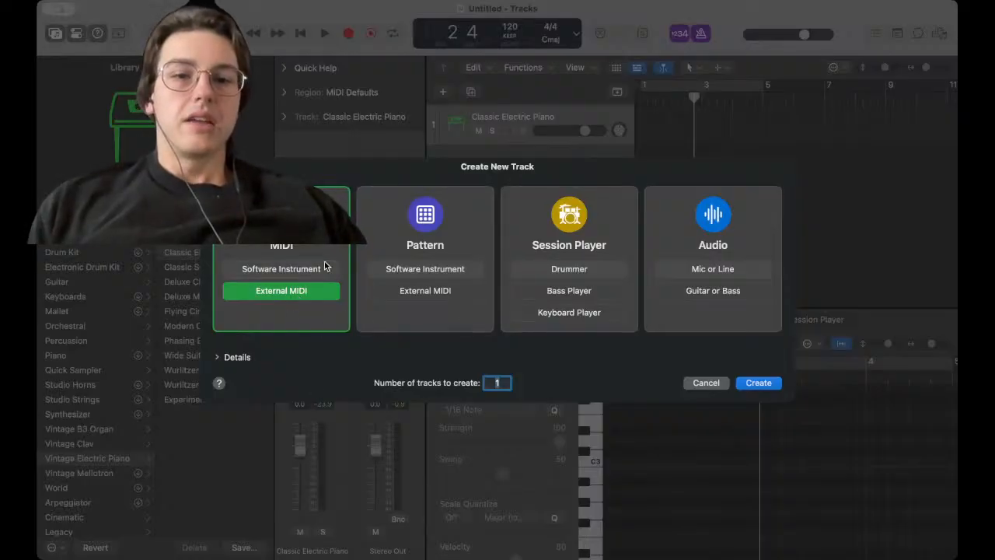
{"action": "left_click", "coordinate": [292, 269]}
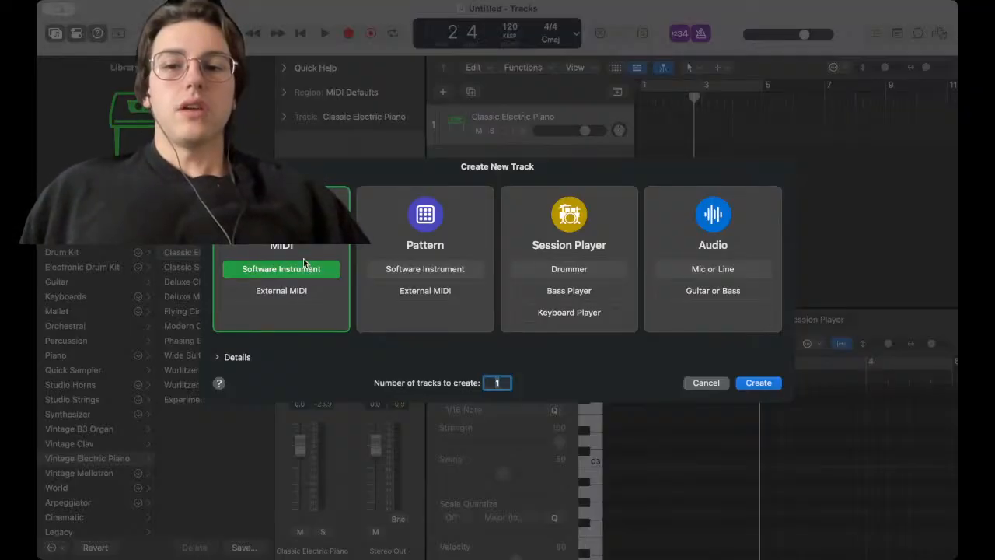
{"action": "left_click", "coordinate": [762, 381]}
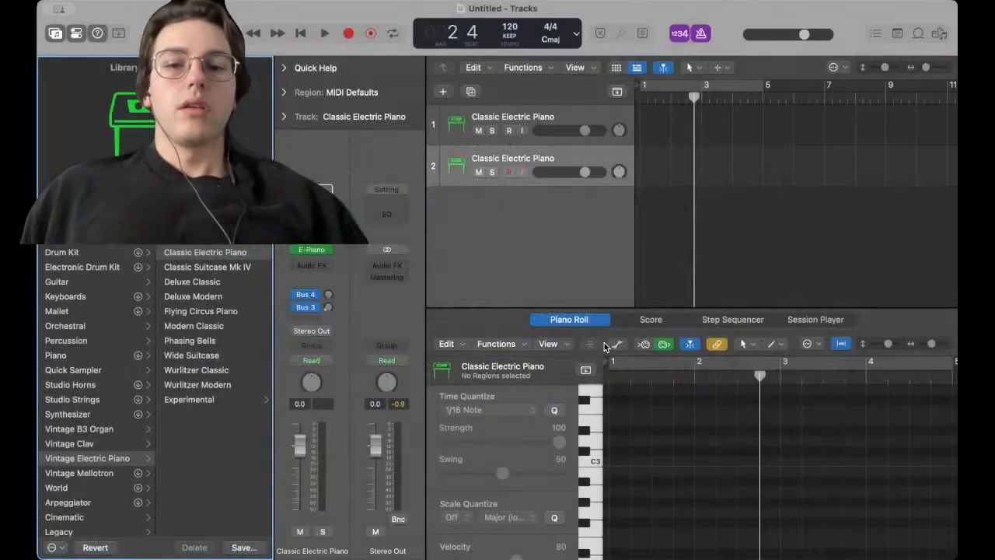
Delete the second Classic Electric Piano track
{"action": "right_click", "coordinate": [496, 159]}
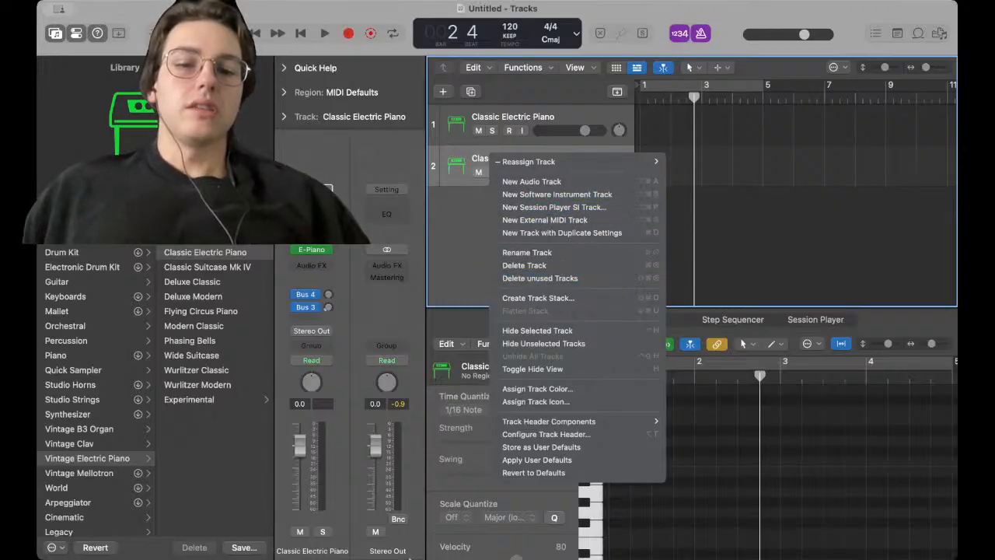
{"action": "left_click", "coordinate": [457, 449]}
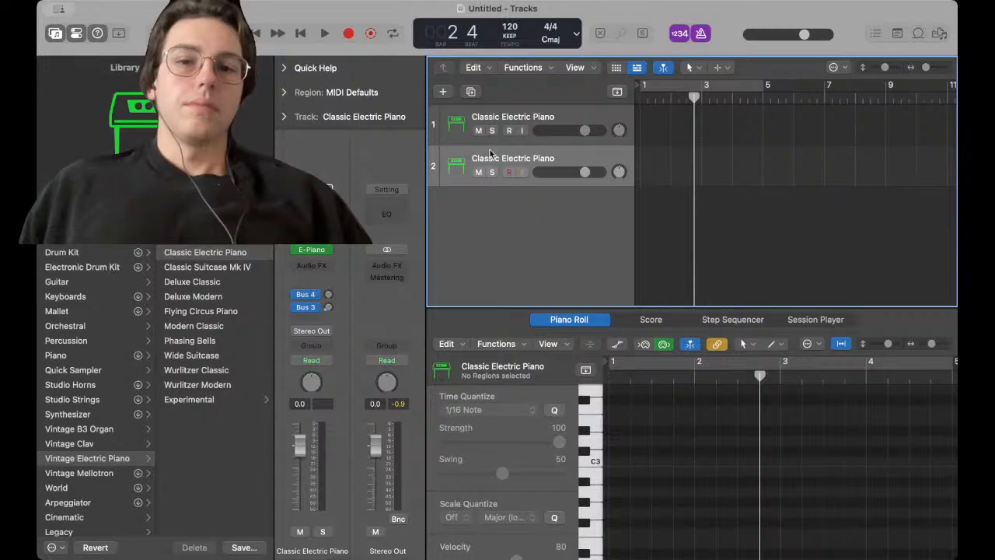
{"action": "right_click", "coordinate": [525, 161]}
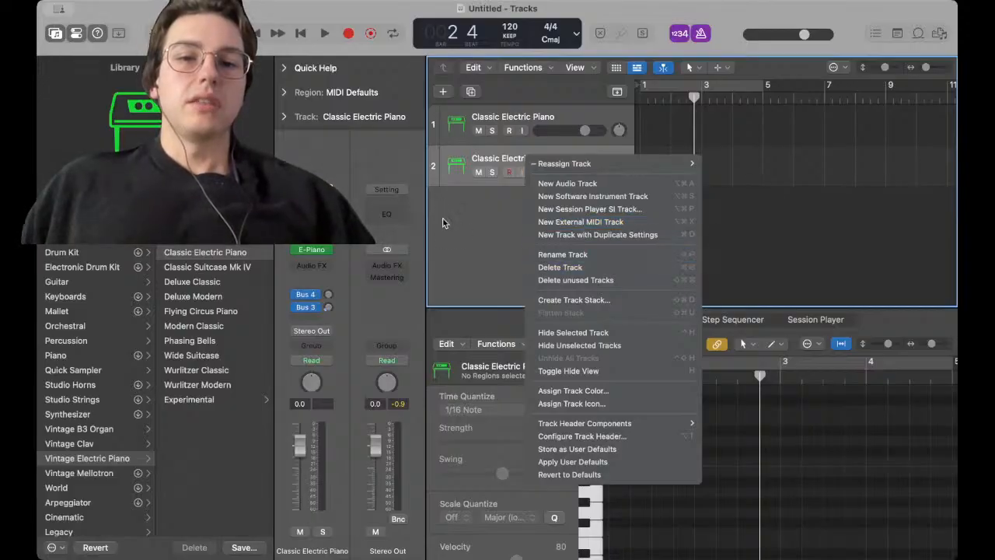
{"action": "left_click", "coordinate": [690, 268]}
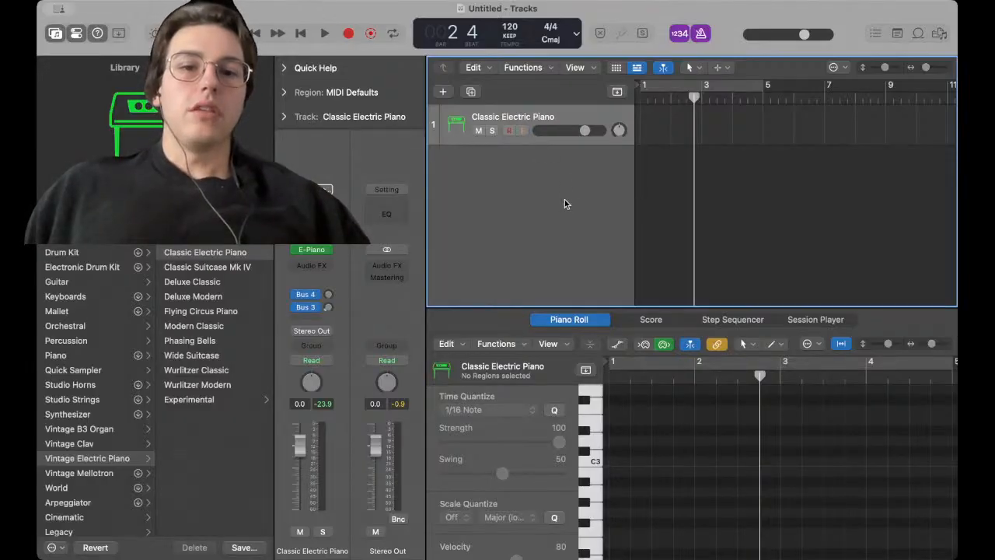
Select the range from bar 1 to about bar 9 on the Classic Electric Piano track
{"action": "right_click", "coordinate": [538, 115]}
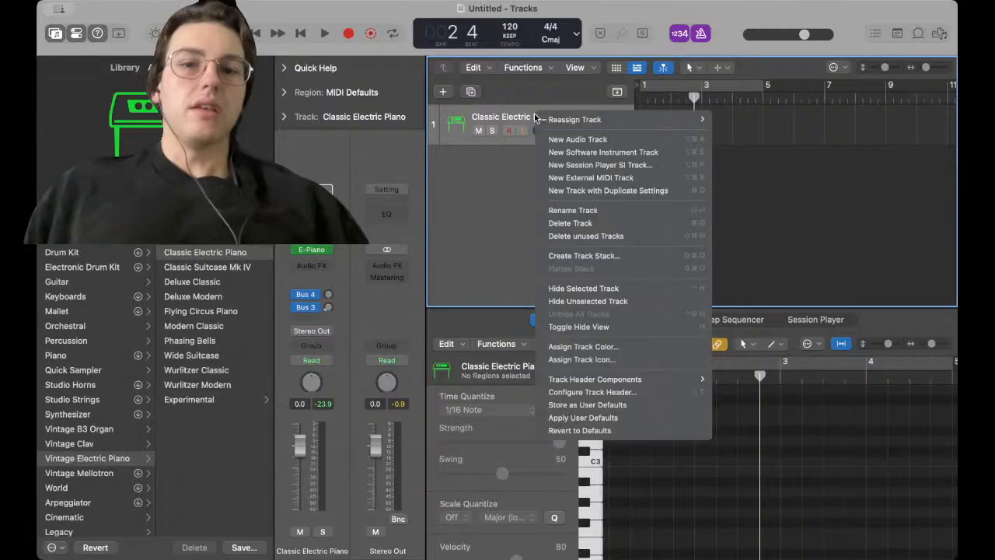
{"action": "left_click", "coordinate": [509, 222]}
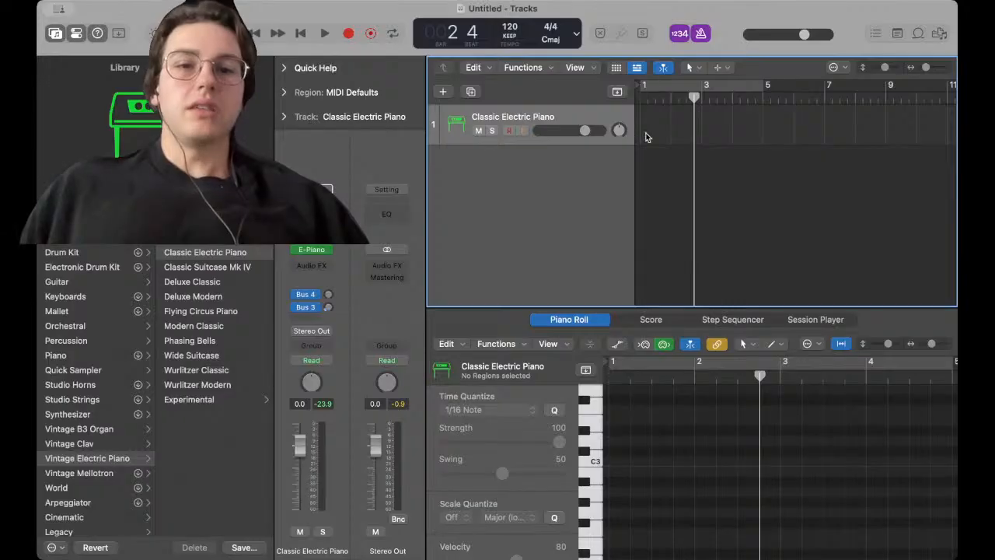
{"action": "left_click_drag", "start_coordinate": [641, 118], "coordinate": [762, 142]}
{"action": "left_click", "coordinate": [813, 115]}
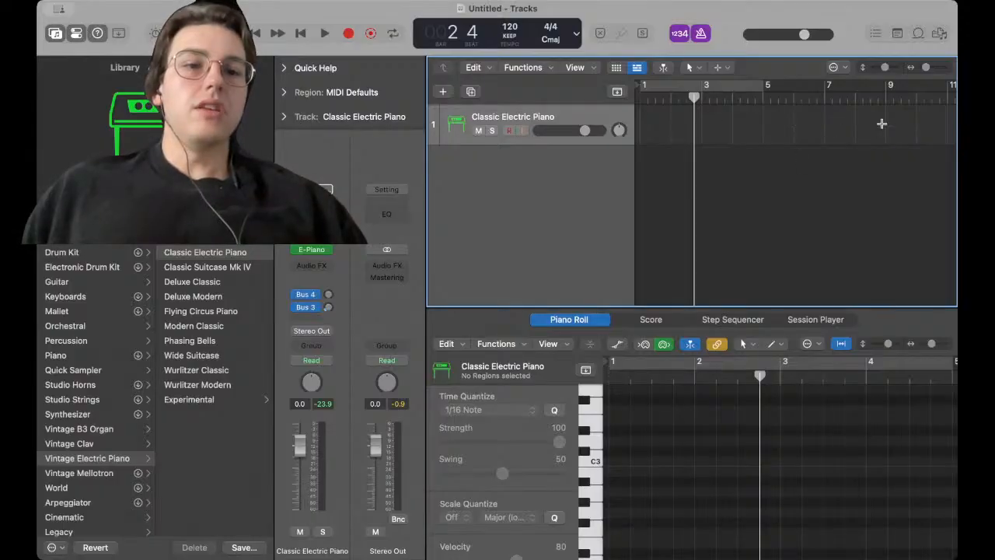
{"action": "left_click_drag", "start_coordinate": [881, 123], "coordinate": [640, 115]}
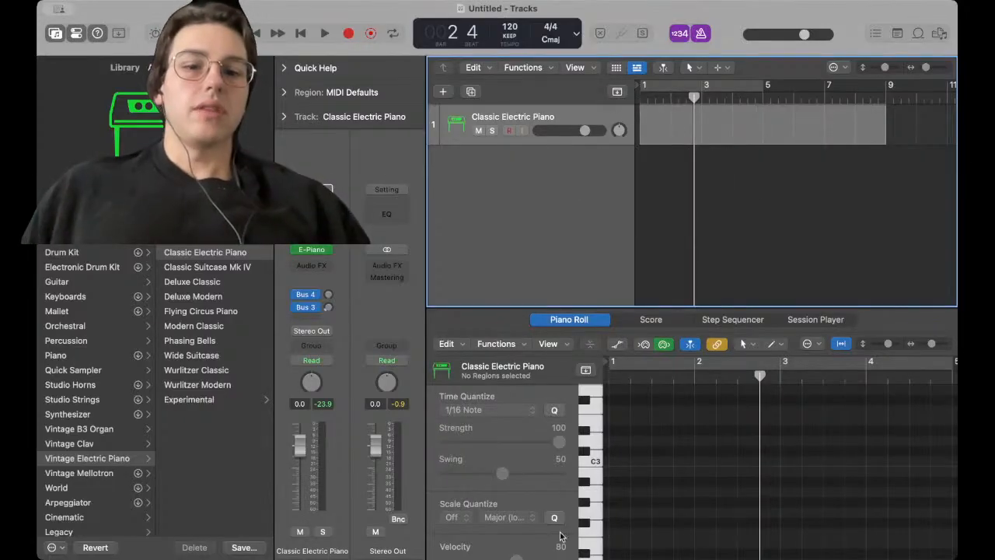
Audition notes on the Piano Roll keyboard
{"action": "left_click", "coordinate": [595, 473]}
{"action": "left_click", "coordinate": [595, 460]}
{"action": "left_click", "coordinate": [595, 460]}
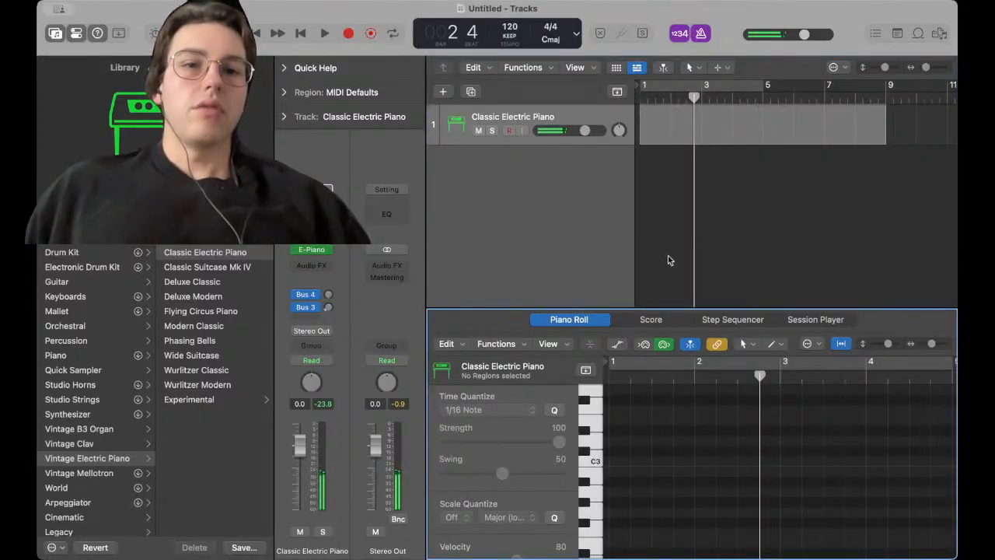
Try adding a note at the start of the Piano Roll grid and undo it
{"action": "double_click", "coordinate": [612, 420]}
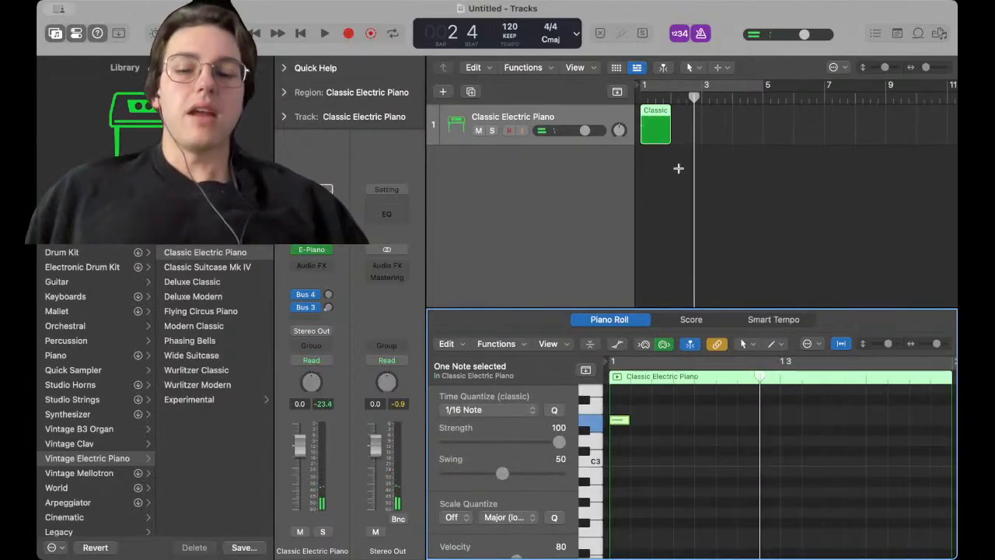
{"action": "key", "text": "super+z"}
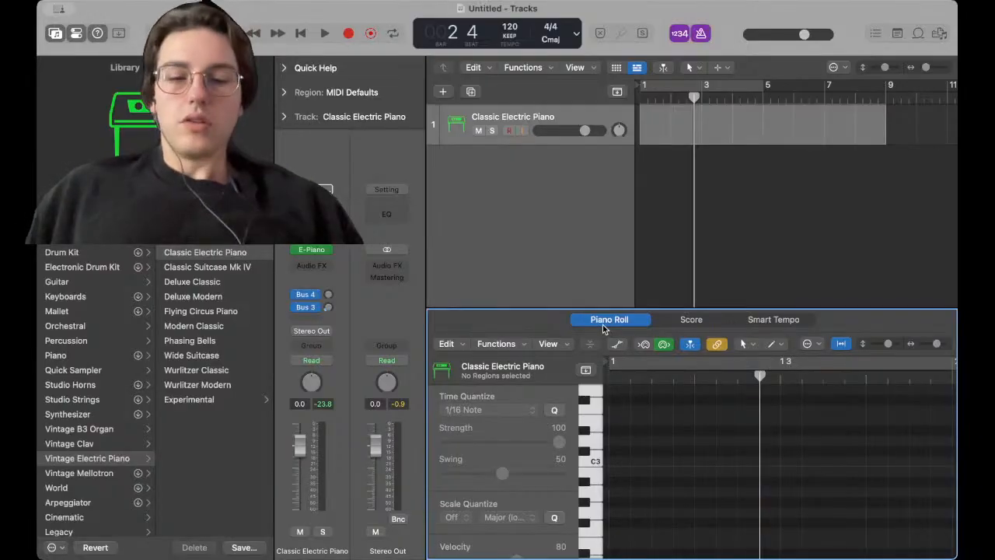
Switch the editor to the Score view, then open Smart Controls
{"action": "key", "text": "n"}
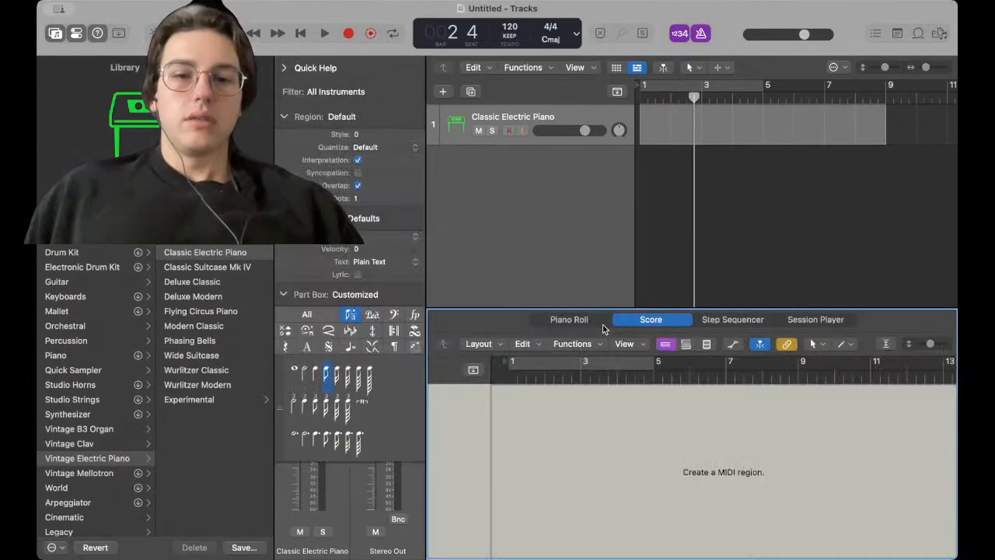
{"action": "key", "text": "b"}
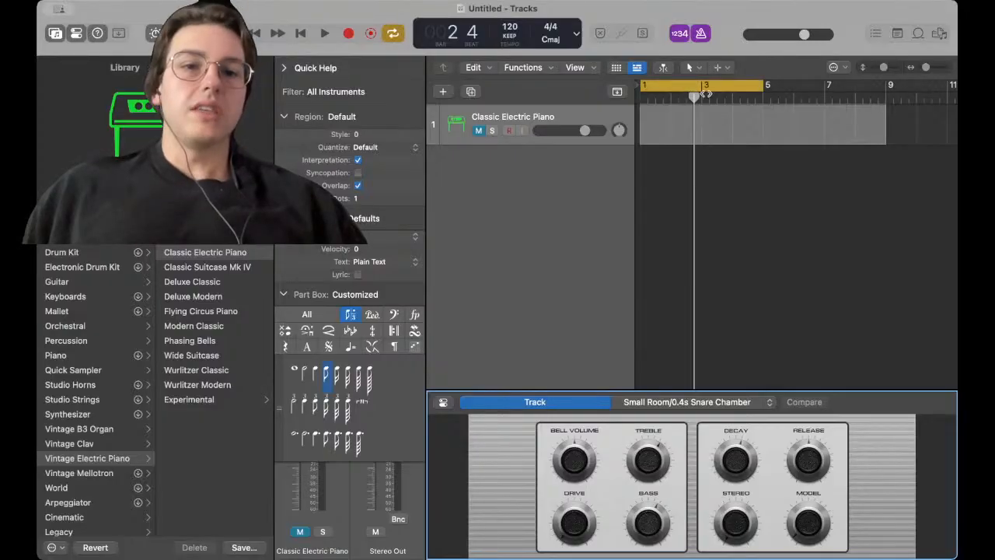
Drag the cycle area along the ruler and turn cycle mode off
{"action": "left_click_drag", "start_coordinate": [685, 87], "coordinate": [763, 87]}
{"action": "key", "text": "c"}
Open the Mixer, then open and close the Browser and the Event List
{"action": "key", "text": "x"}
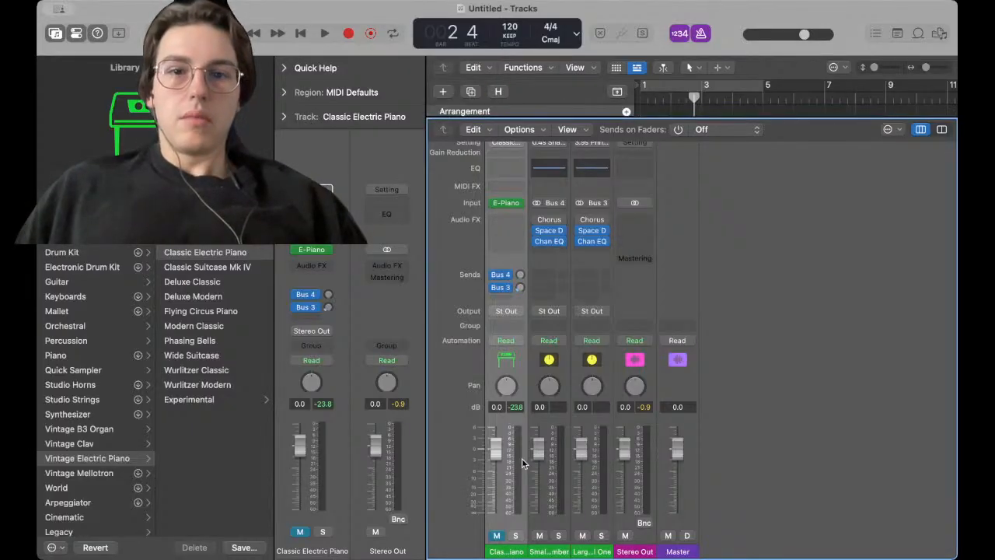
{"action": "key", "text": "f"}
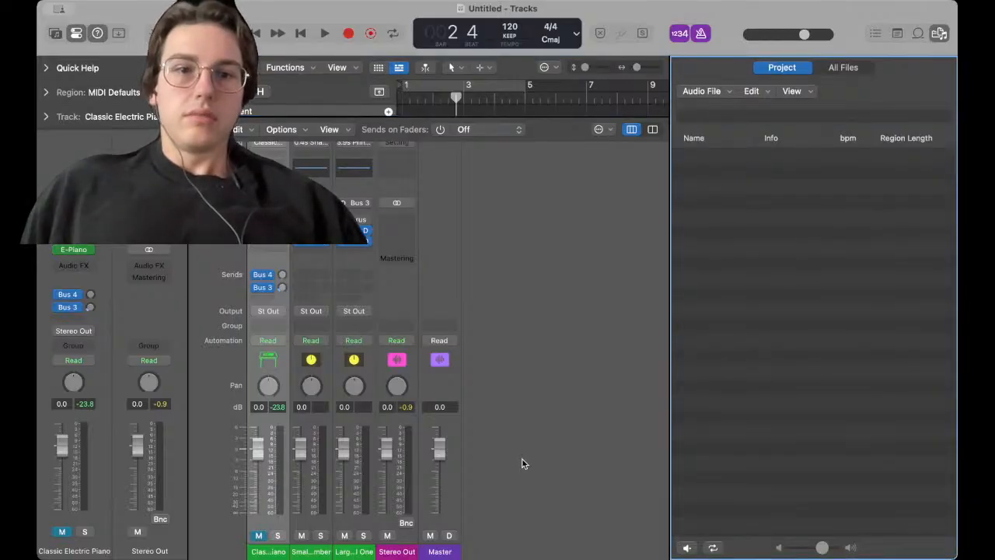
{"action": "key", "text": "f"}
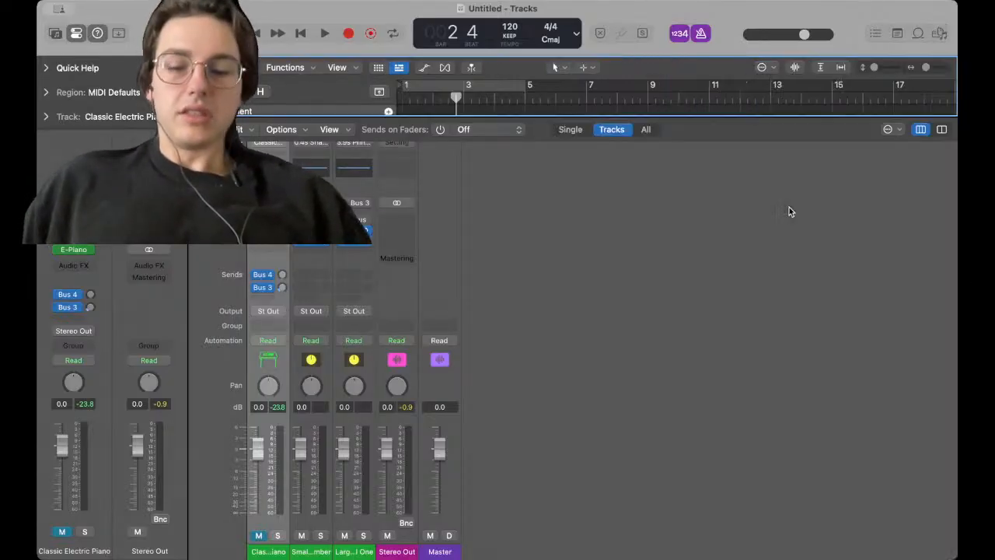
{"action": "key", "text": "d"}
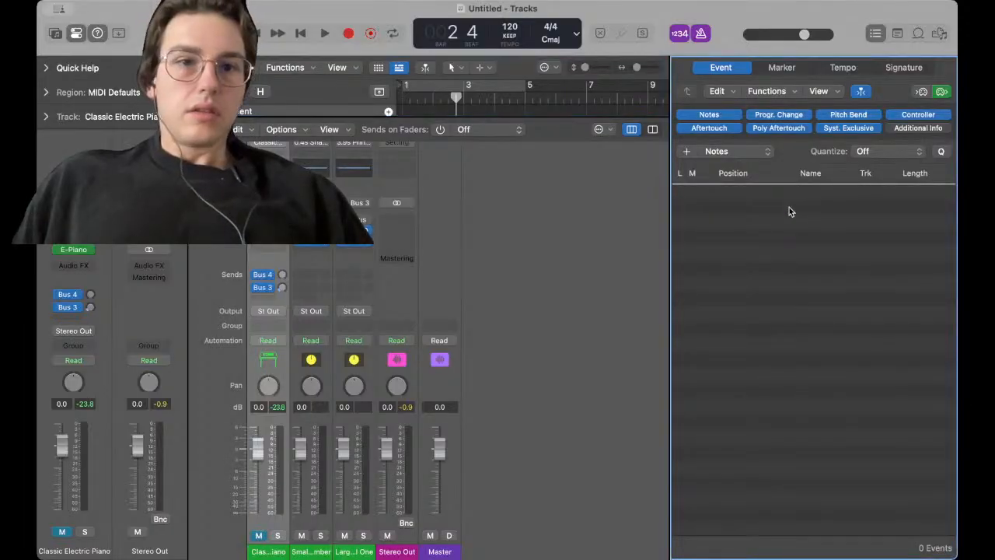
{"action": "key", "text": "d"}
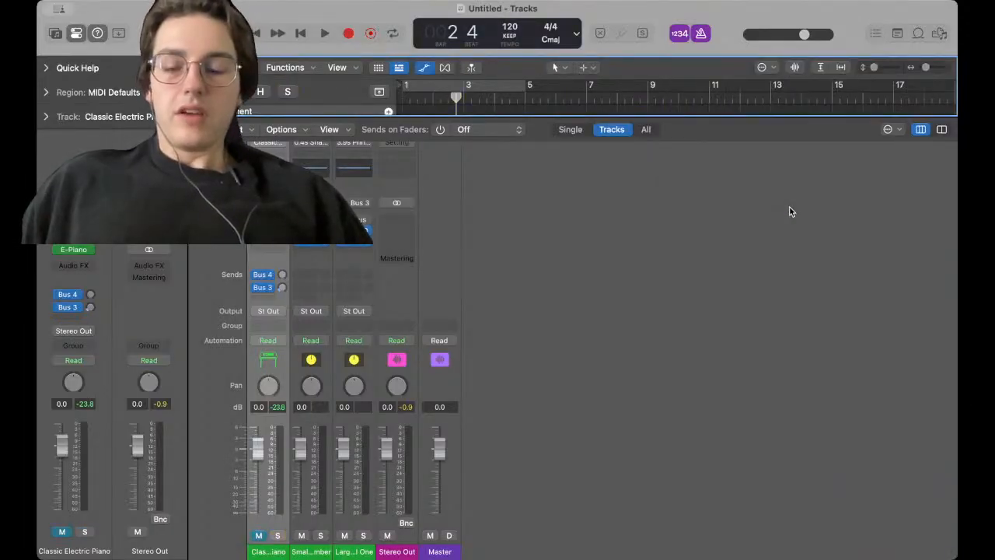
Toggle solo on the Classic Electric Piano track on and off repeatedly
{"action": "key", "text": "s"}
{"action": "key", "text": "s"}
{"action": "key", "text": "s"}
{"action": "key", "text": "s"}
{"action": "key", "text": "s"}
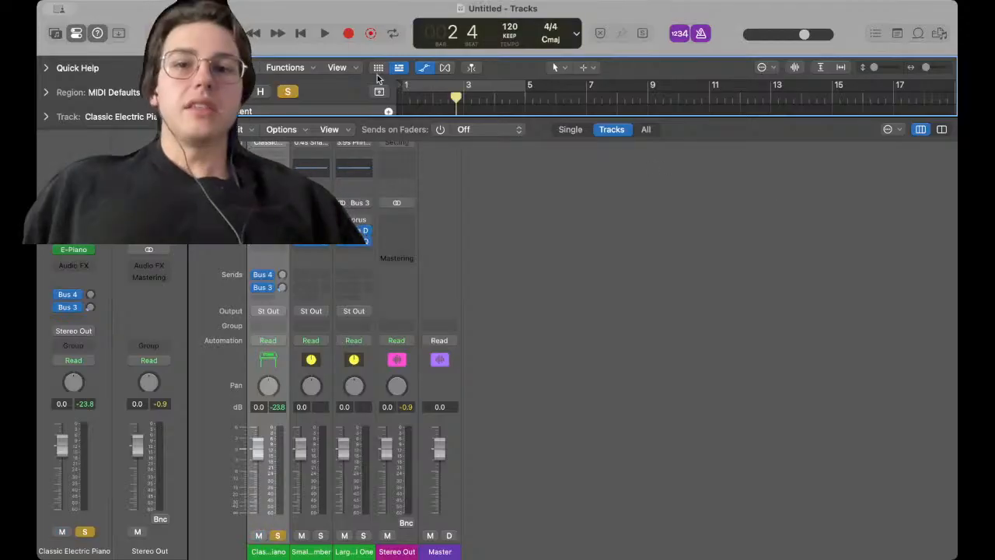
{"action": "key", "text": "s"}
{"action": "key", "text": "s"}
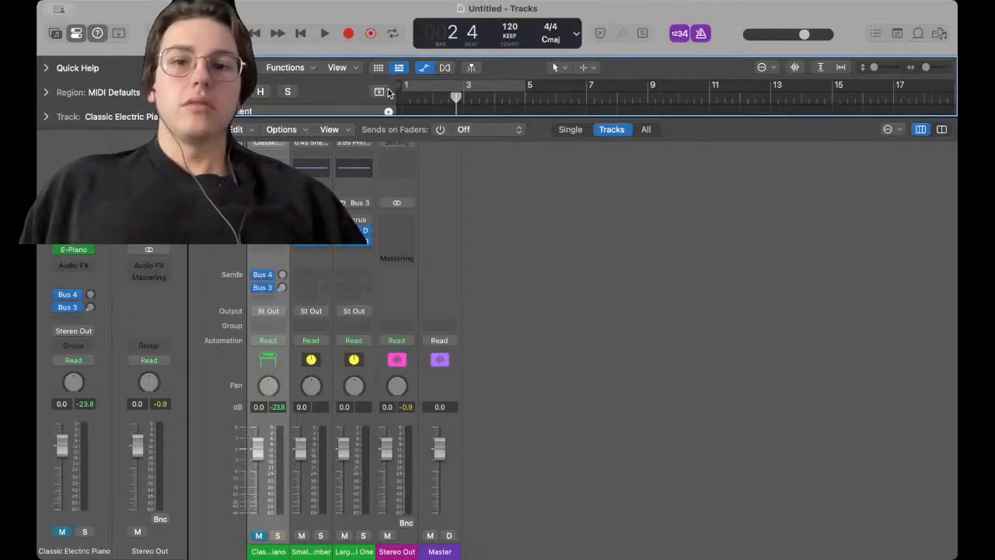
{"action": "left_click", "coordinate": [296, 93]}
{"action": "left_click", "coordinate": [292, 93]}
{"action": "left_click", "coordinate": [291, 93]}
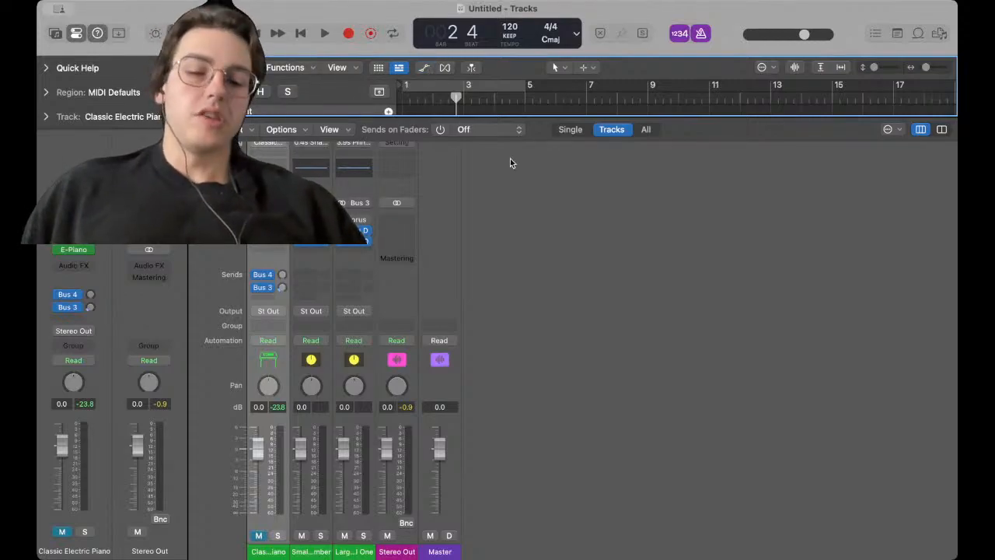
Move the playhead back to bar 1 and step it forward and back by bars
{"action": "key", "text": "comma"}
{"action": "key", "text": "comma"}
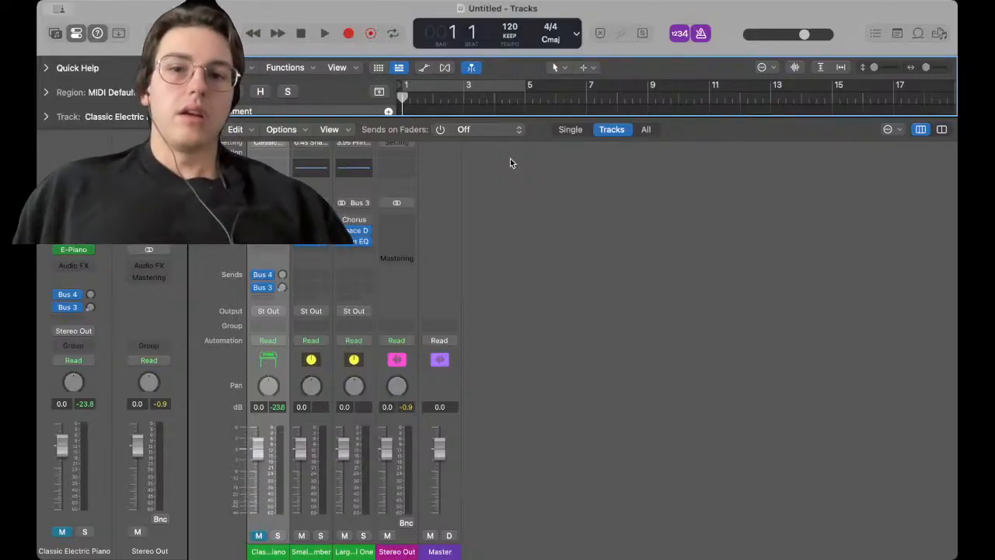
{"action": "key", "text": "period"}
{"action": "key", "text": "period"}
{"action": "key", "text": "period"}
{"action": "key", "text": "comma"}
{"action": "key", "text": "comma"}
{"action": "key", "text": "comma"}
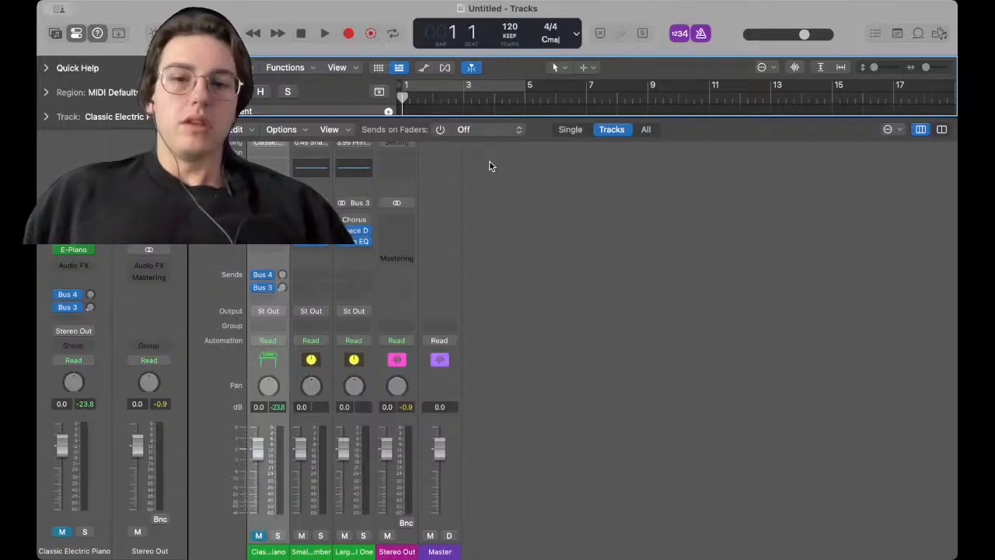
Toggle Smart Controls and the Score editor, then switch the editor to the Piano Roll
{"action": "key", "text": "b"}
{"action": "key", "text": "n"}
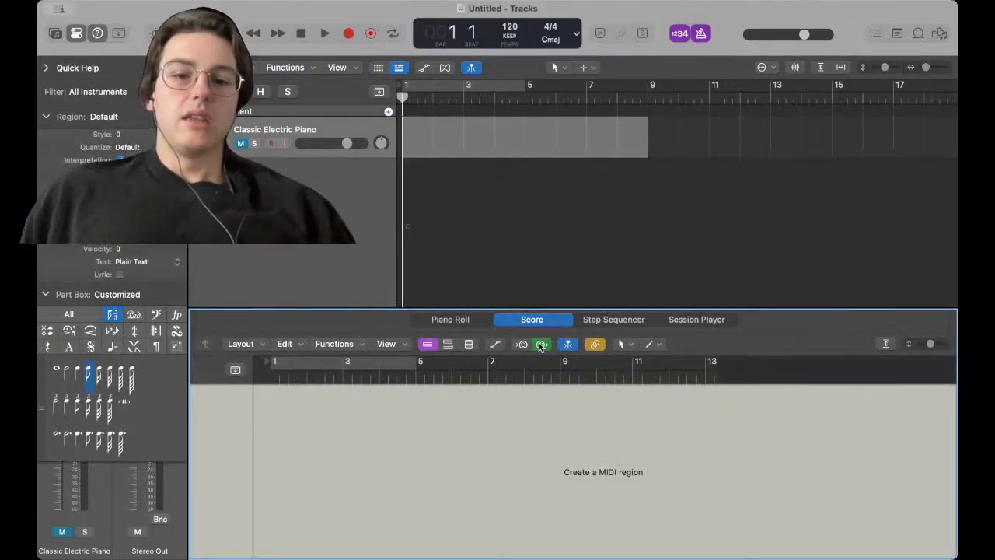
{"action": "key", "text": "n"}
{"action": "key", "text": "n"}
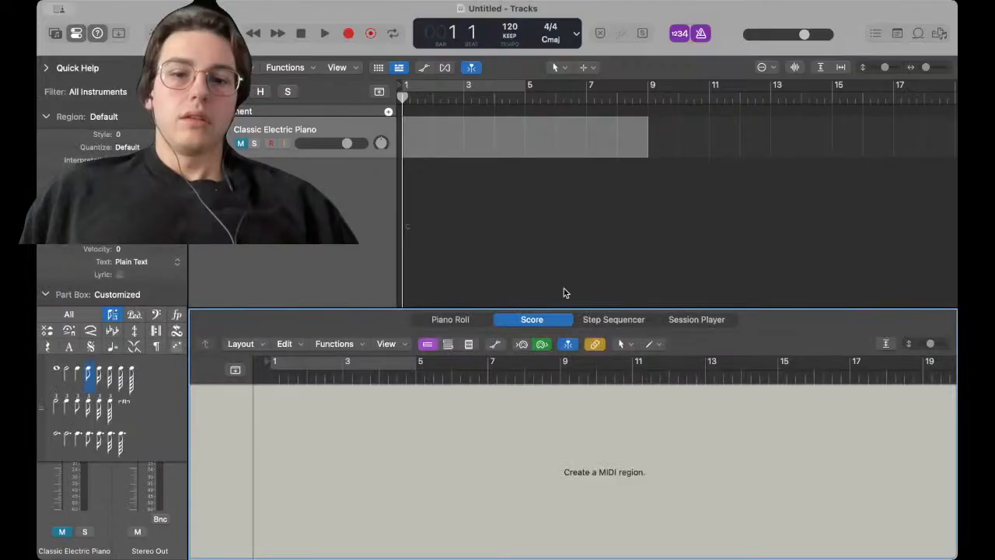
{"action": "left_click", "coordinate": [464, 320]}
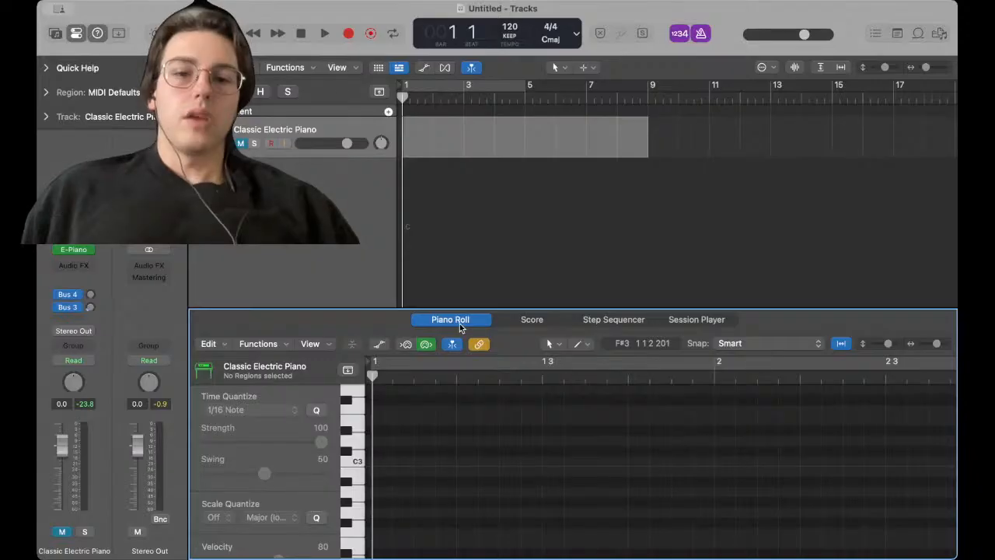
Hide the editor area and show the global tracks
{"action": "key", "text": "n"}
{"action": "key", "text": "n"}
{"action": "key", "text": "n"}
{"action": "key", "text": "n"}
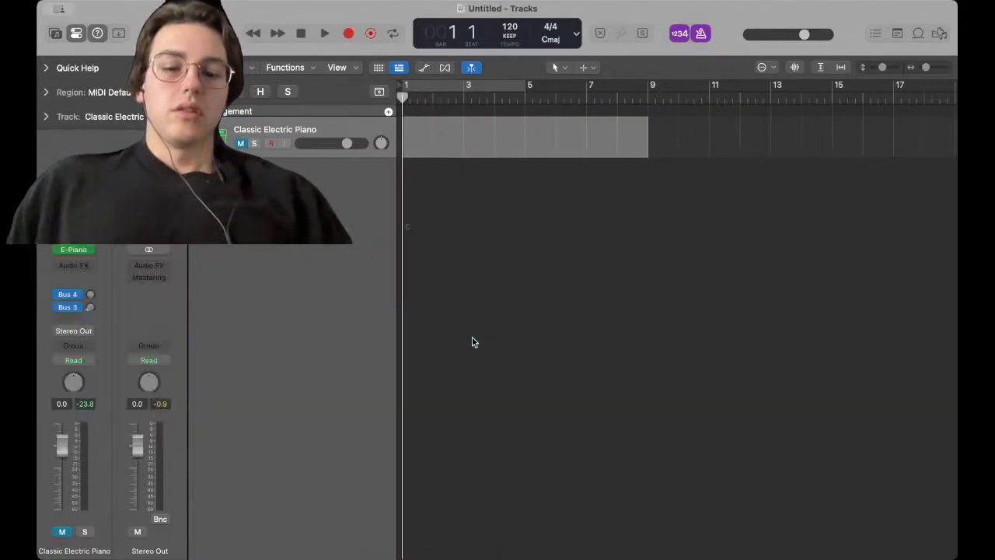
{"action": "key", "text": "g"}
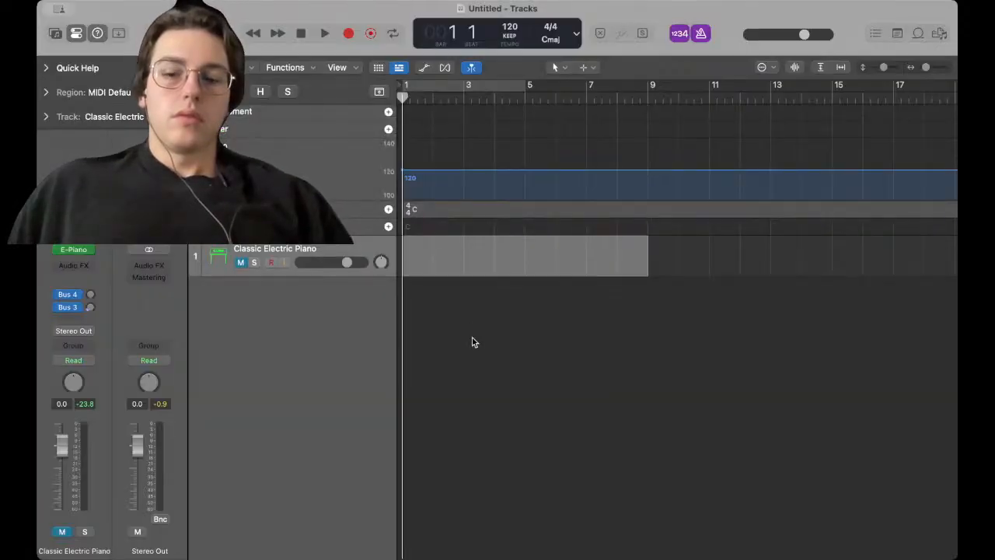
Duplicate the track, then undo the last two actions
{"action": "key", "text": "super+d"}
{"action": "key", "text": "super+z"}
{"action": "key", "text": "super+z"}
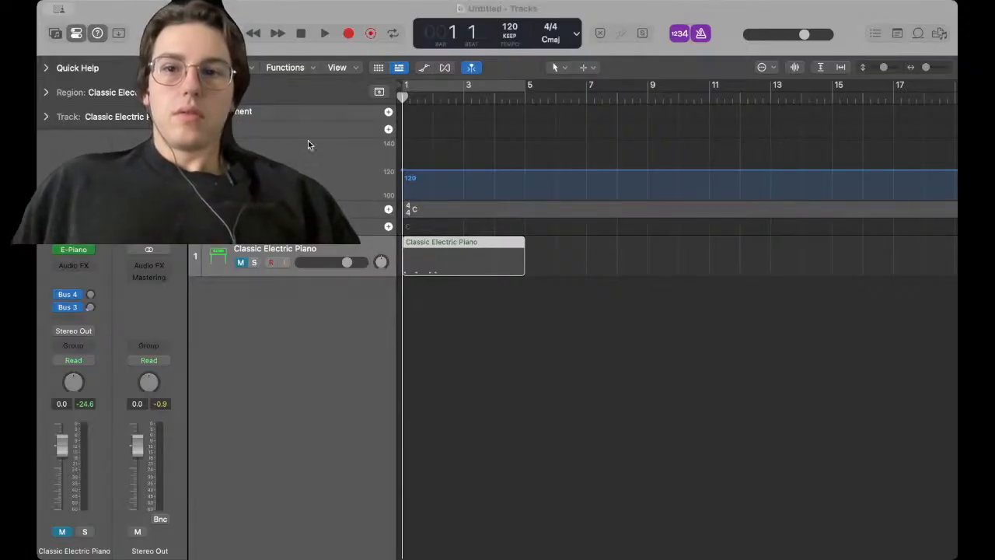
{"action": "left_click", "coordinate": [737, 433]}
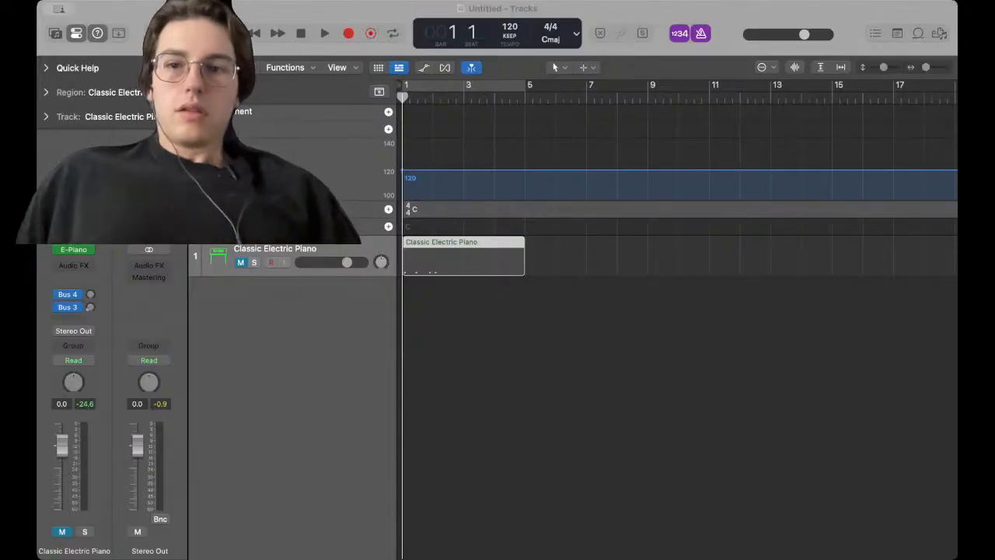
{"action": "left_click", "coordinate": [267, 113]}
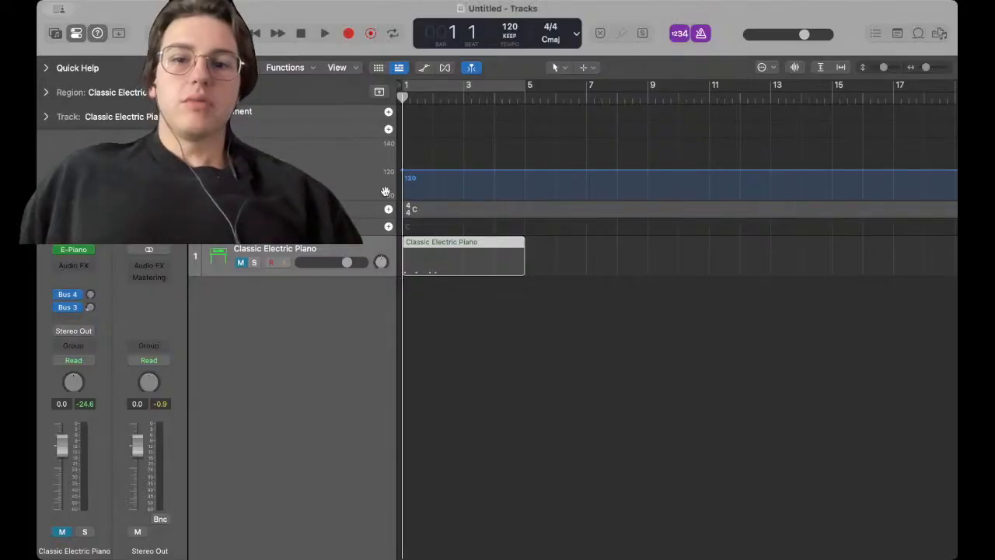
{"action": "left_click", "coordinate": [349, 178]}
{"action": "right_click", "coordinate": [350, 177]}
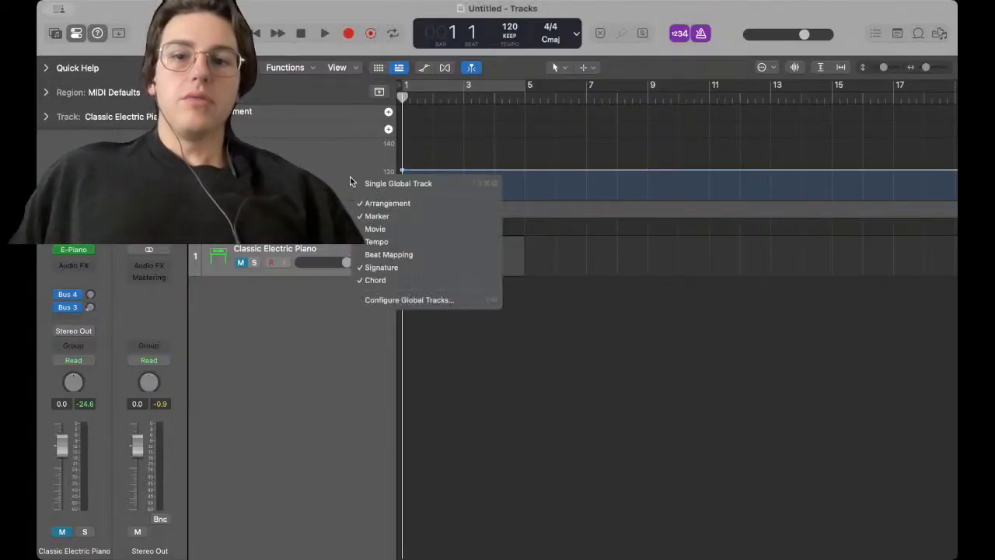
{"action": "left_click", "coordinate": [334, 153]}
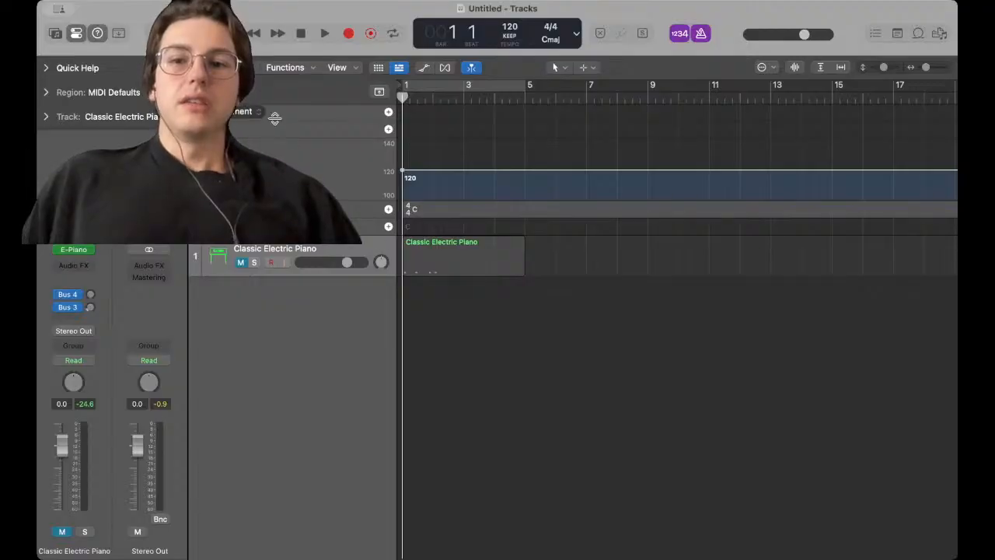
Switch the global tracks to Single Global Track view and back to separate global tracks
{"action": "right_click", "coordinate": [295, 155]}
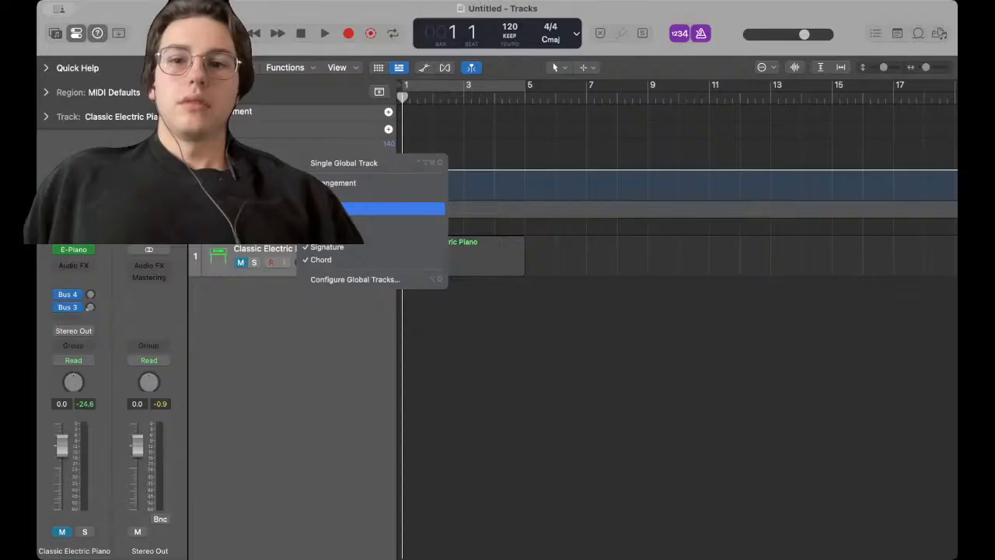
{"action": "left_click", "coordinate": [349, 165]}
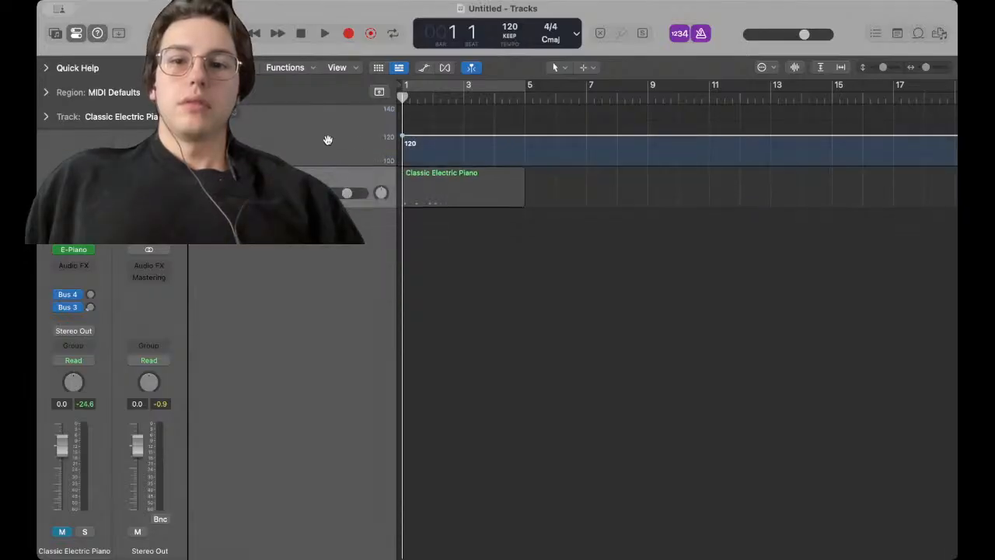
{"action": "right_click", "coordinate": [329, 144]}
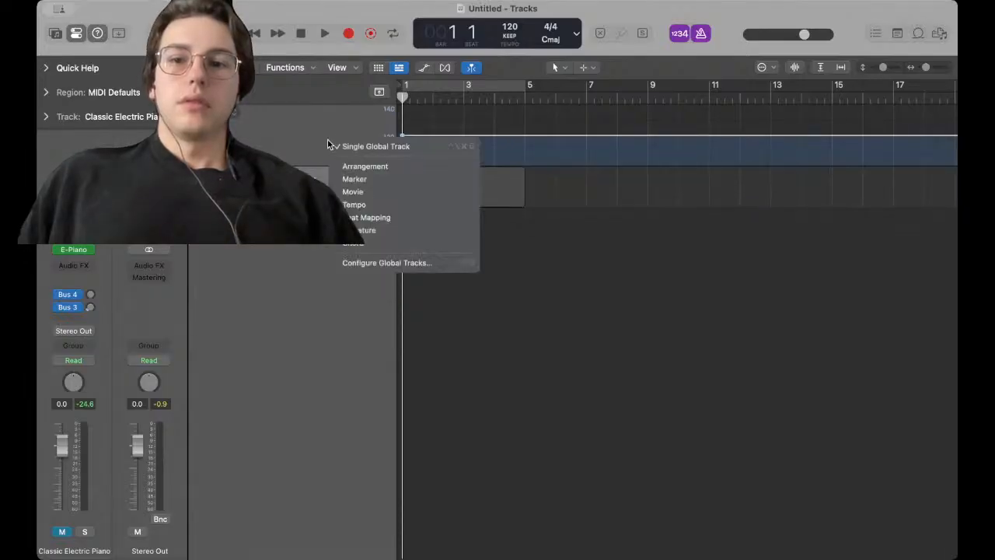
{"action": "left_click", "coordinate": [384, 147]}
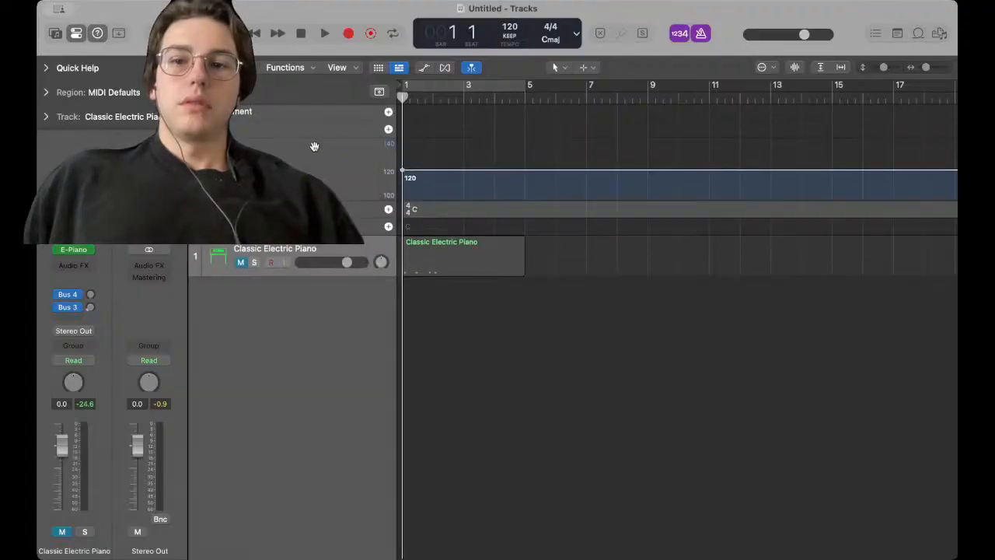
Switch the global tracks to Single Global Track view, then hide the global tracks
{"action": "right_click", "coordinate": [297, 155]}
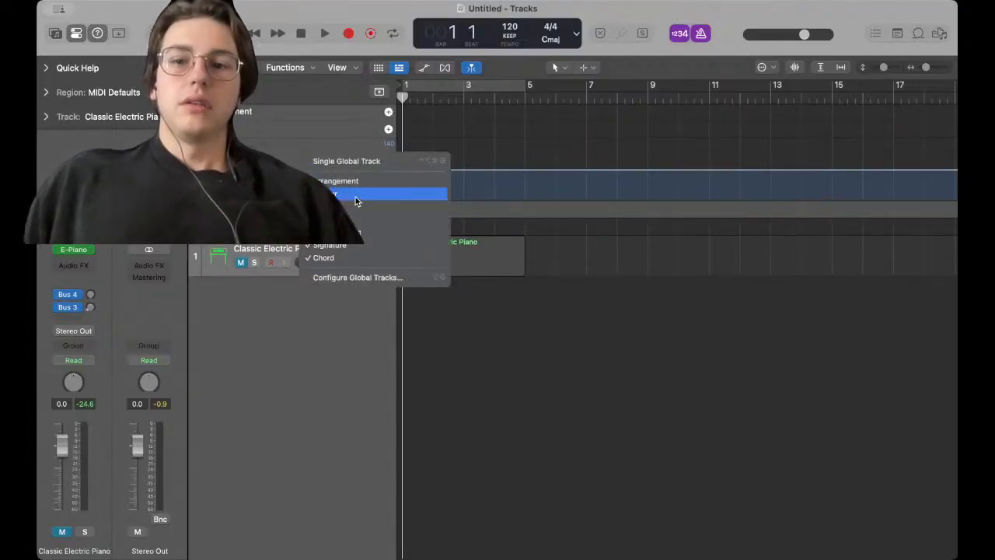
{"action": "left_click", "coordinate": [358, 160]}
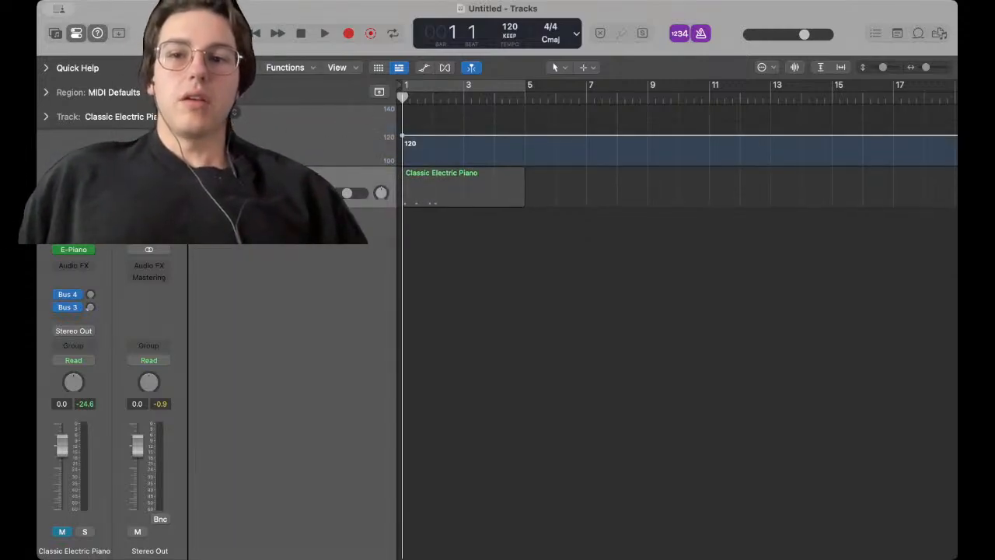
{"action": "right_click", "coordinate": [343, 131]}
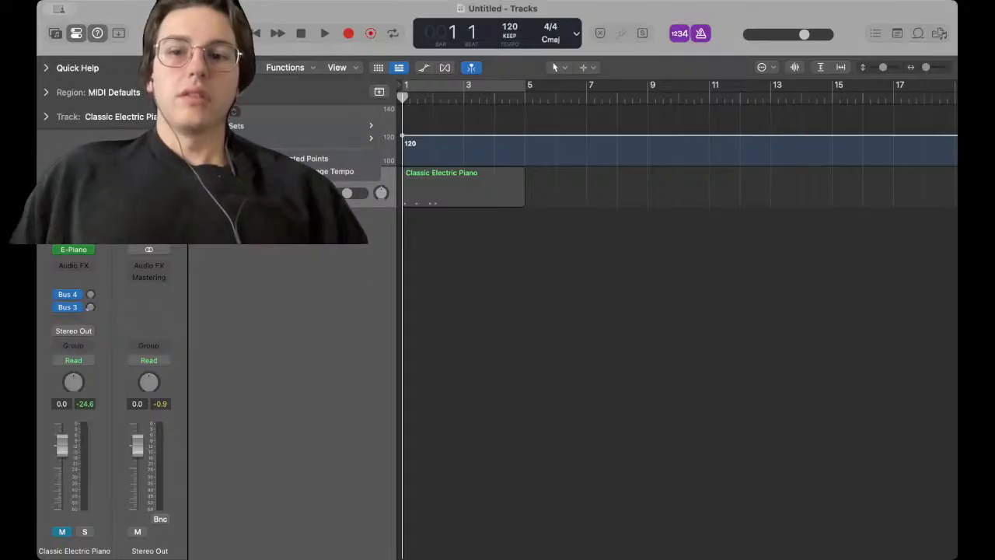
{"action": "key", "text": "Escape"}
{"action": "right_click", "coordinate": [276, 134]}
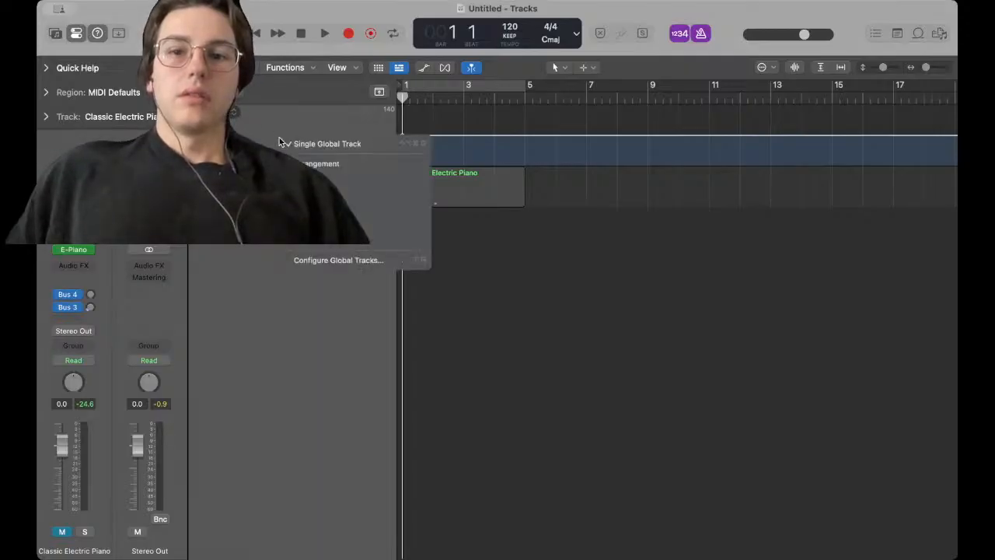
{"action": "left_click", "coordinate": [348, 200]}
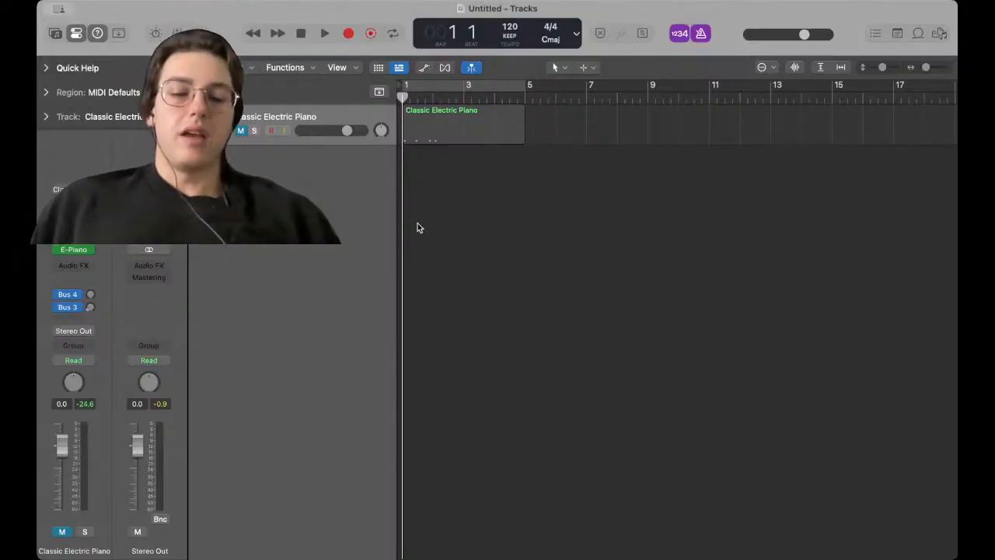
Open the Score editor, switch it to the Piano Roll, and delete the Classic Electric Piano region
{"action": "key", "text": "n"}
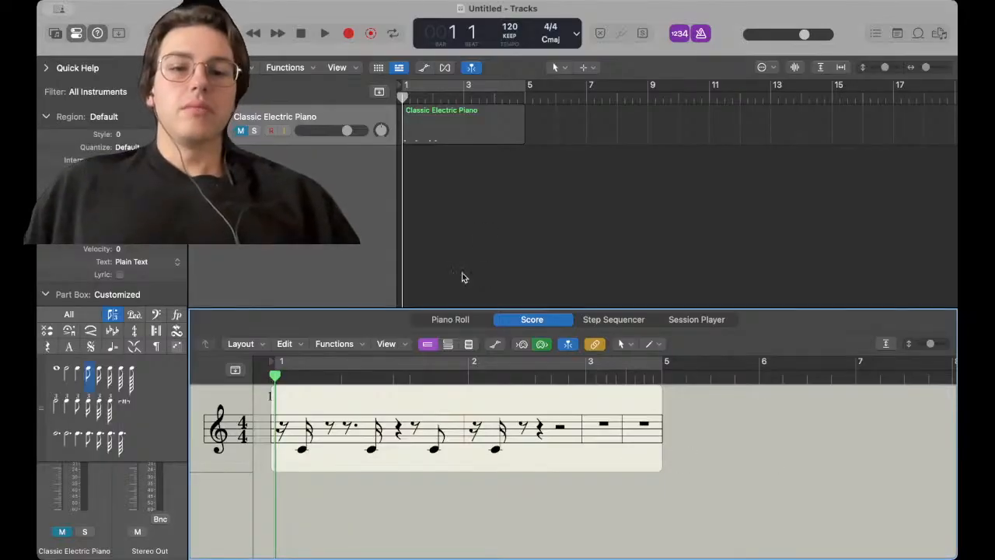
{"action": "left_click", "coordinate": [451, 320]}
{"action": "left_click", "coordinate": [478, 122]}
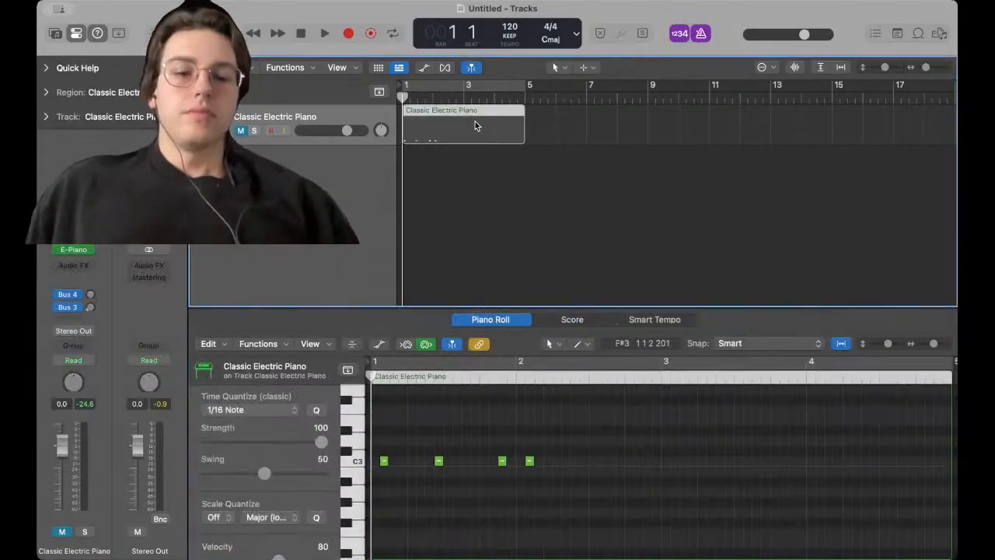
{"action": "key", "text": "Delete"}
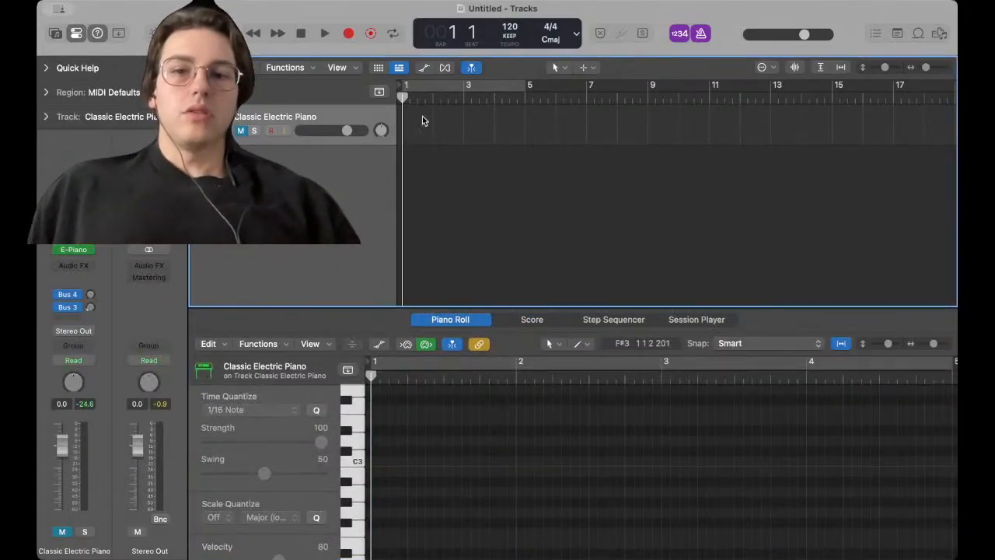
{"action": "left_click", "coordinate": [485, 85]}
{"action": "left_click", "coordinate": [484, 85]}
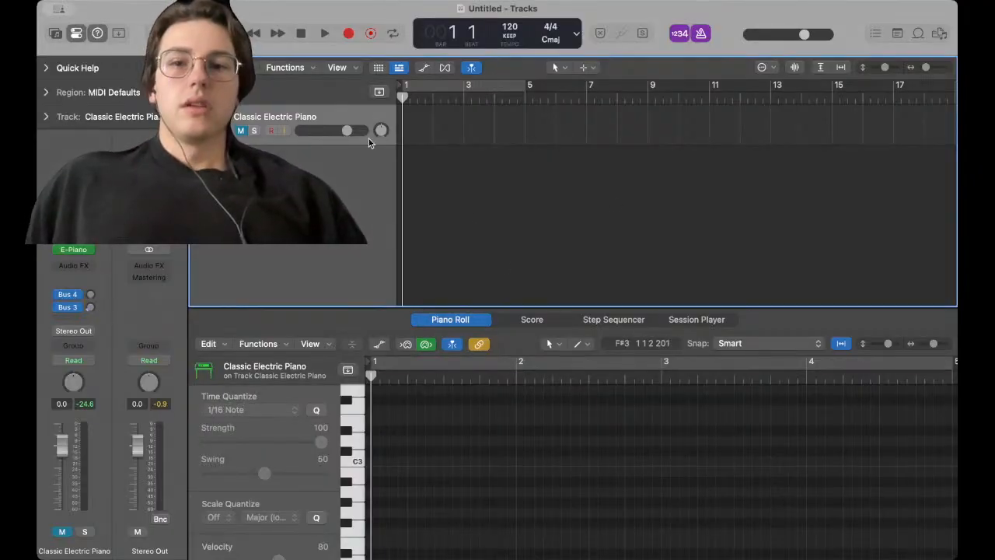
Add a note in the Piano Roll, then delete the note and the region it created
{"action": "left_click", "coordinate": [378, 431]}
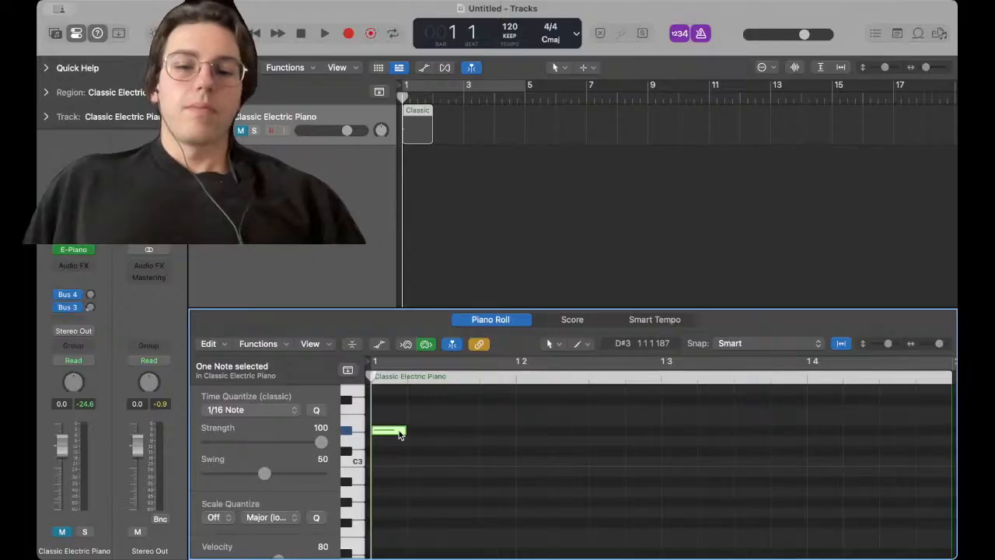
{"action": "key", "text": "Delete"}
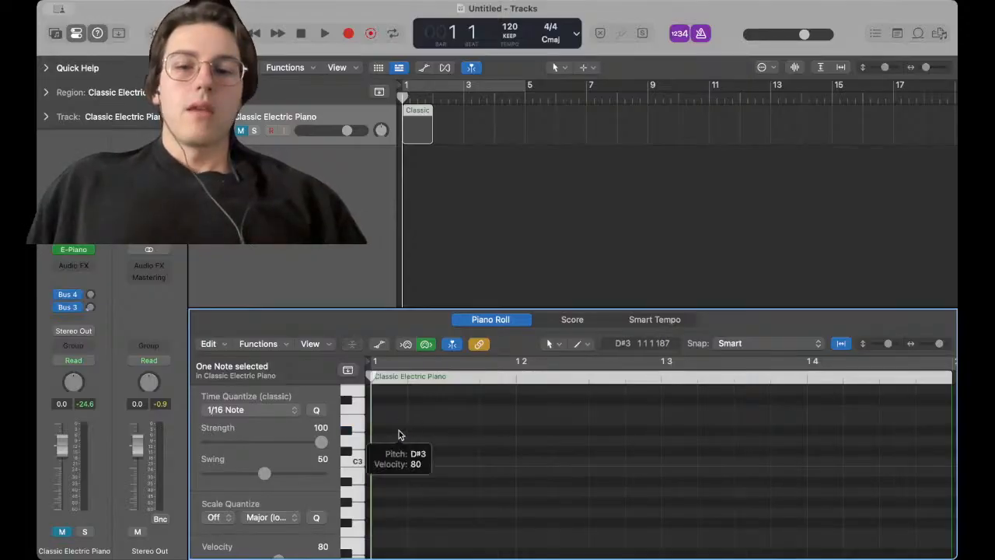
{"action": "left_click", "coordinate": [446, 178]}
{"action": "left_click", "coordinate": [420, 131]}
{"action": "key", "text": "Delete"}
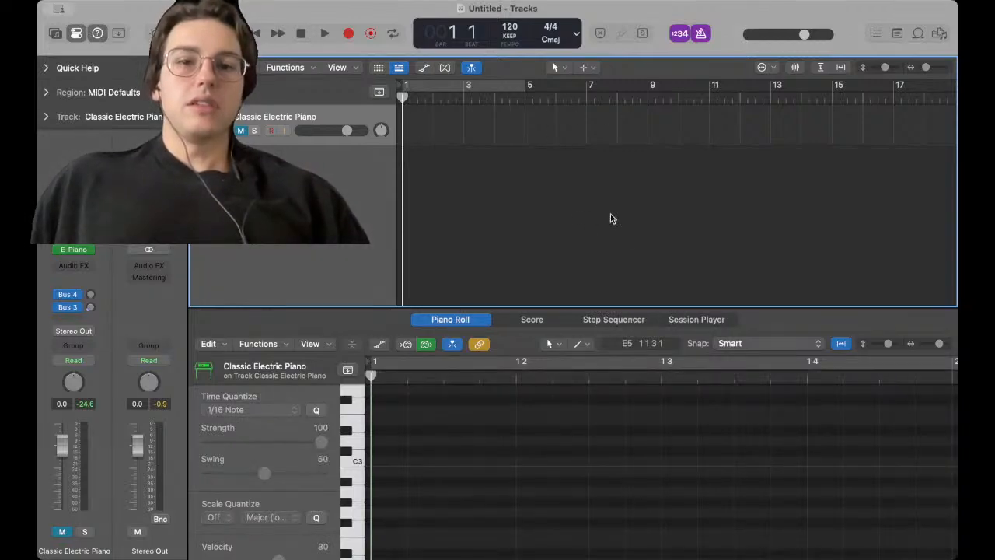
Select bars 1 to 9 on the track and create an empty MIDI region there
{"action": "left_click_drag", "start_coordinate": [648, 120], "coordinate": [400, 132]}
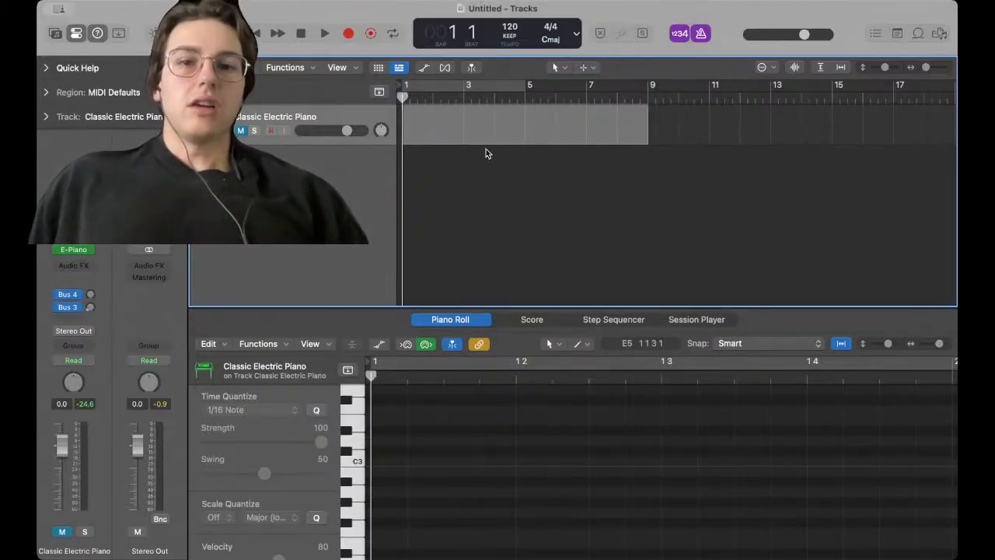
{"action": "right_click", "coordinate": [519, 141]}
{"action": "left_click", "coordinate": [555, 143]}
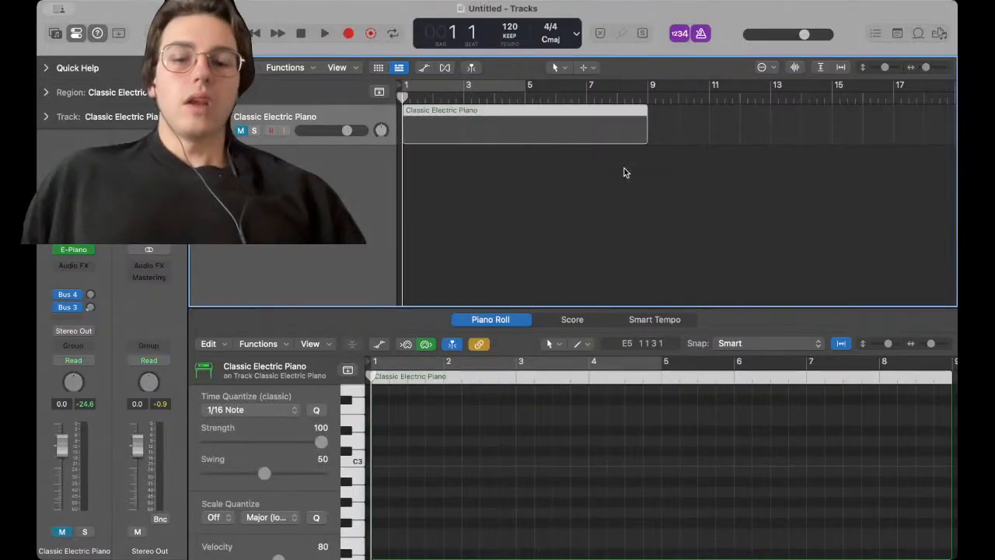
{"action": "left_click", "coordinate": [661, 170]}
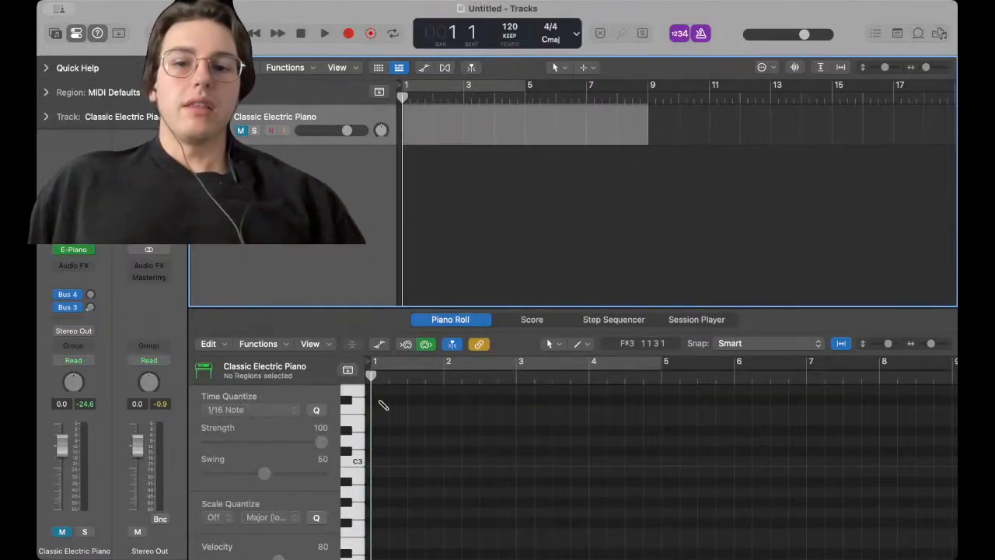
{"action": "left_click", "coordinate": [380, 431]}
{"action": "key", "text": "super+z"}
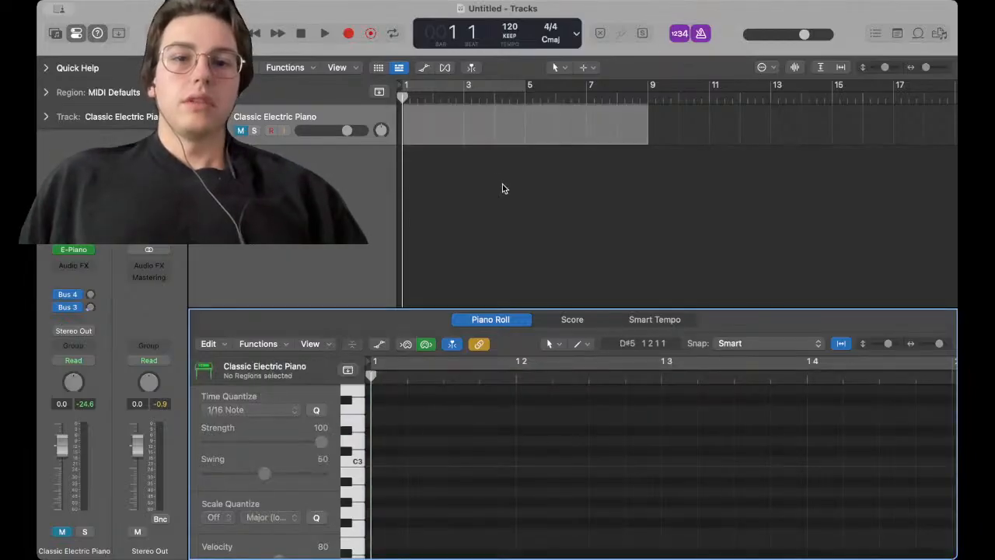
{"action": "right_click", "coordinate": [511, 143]}
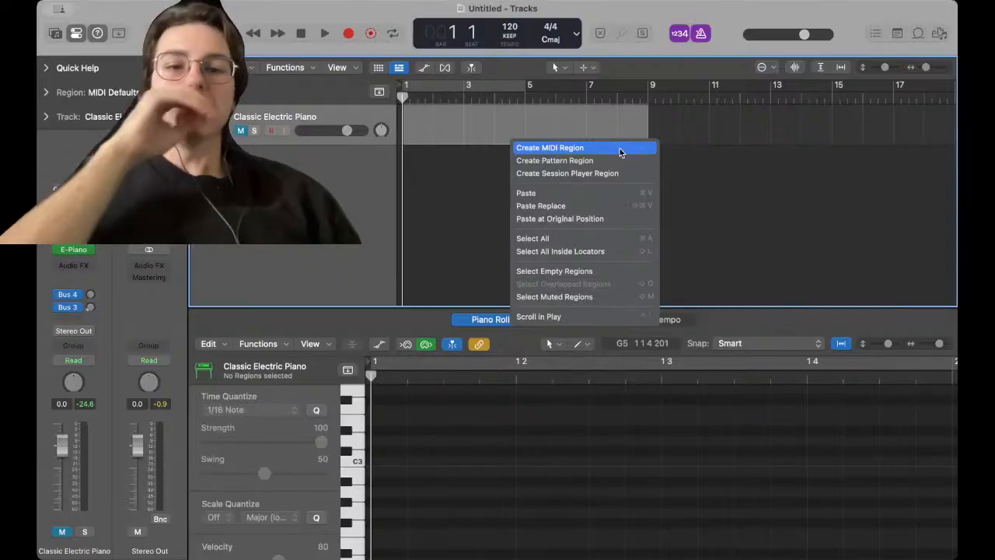
{"action": "left_click", "coordinate": [612, 152]}
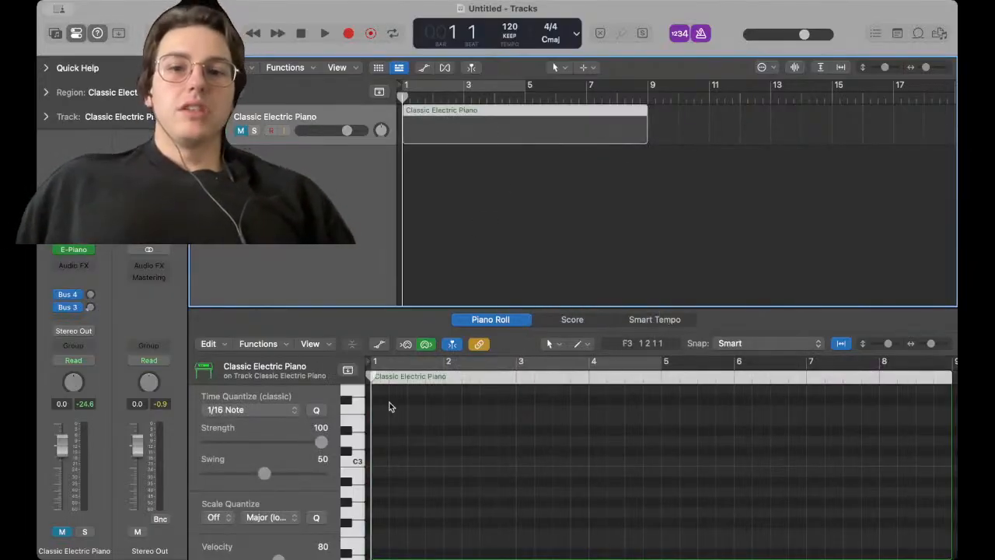
{"action": "left_click", "coordinate": [487, 192]}
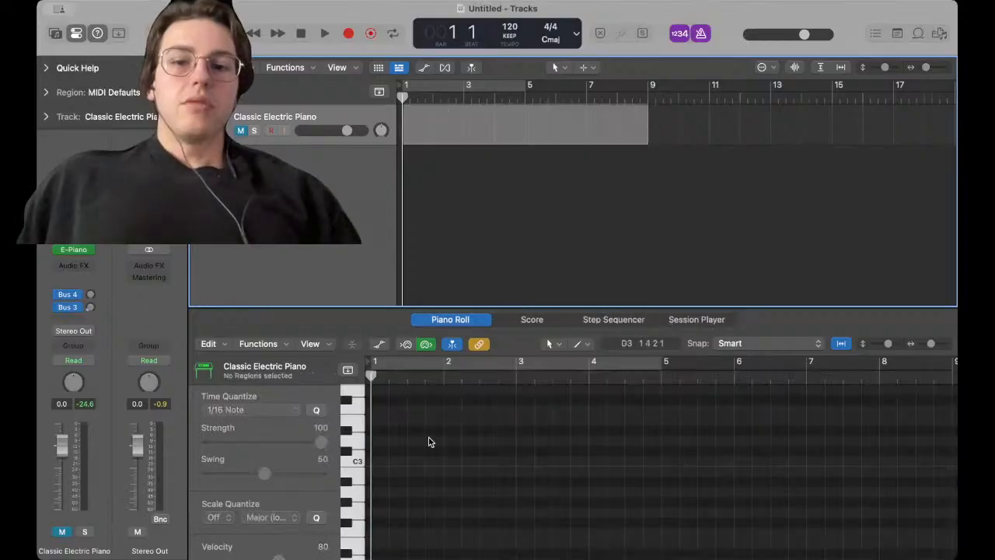
Draw a short note near bar 1 in the Piano Roll and extend the region to bar 9
{"action": "left_click", "coordinate": [377, 422], "text": "super"}
{"action": "left_click_drag", "start_coordinate": [435, 426], "coordinate": [393, 424]}
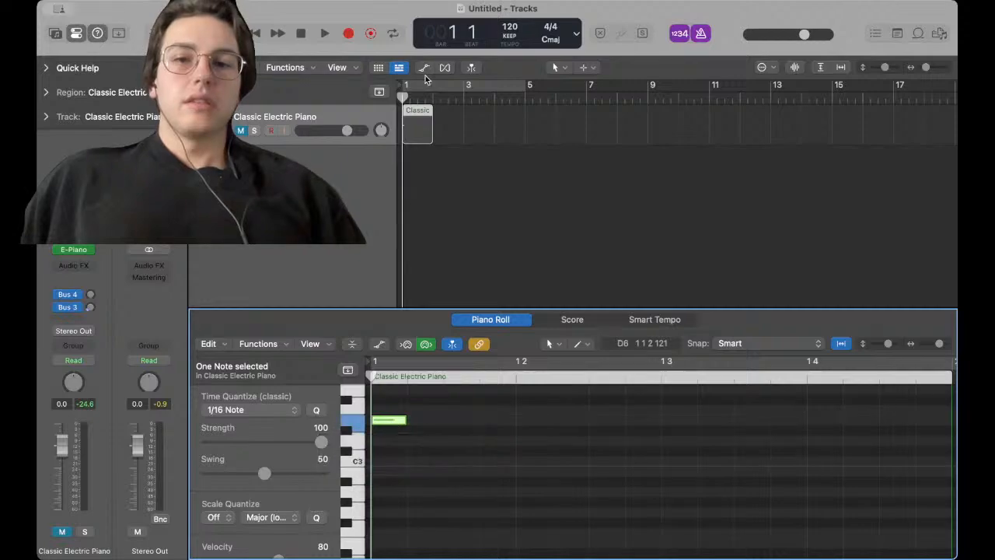
{"action": "left_click_drag", "start_coordinate": [428, 128], "coordinate": [647, 147]}
{"action": "left_click", "coordinate": [607, 183]}
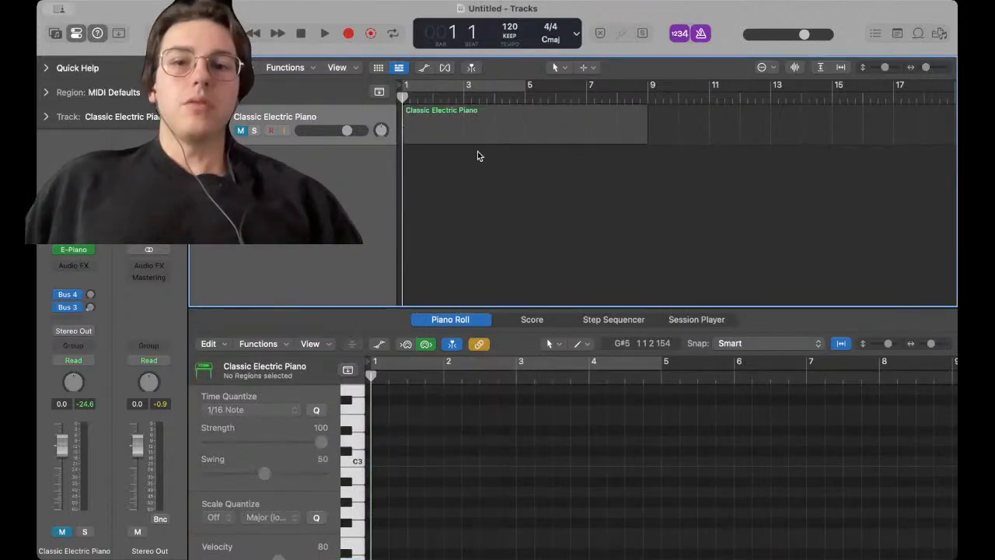
Unmute the Classic Electric Piano track, select its region, and toggle solo on and off
{"action": "left_click", "coordinate": [452, 134]}
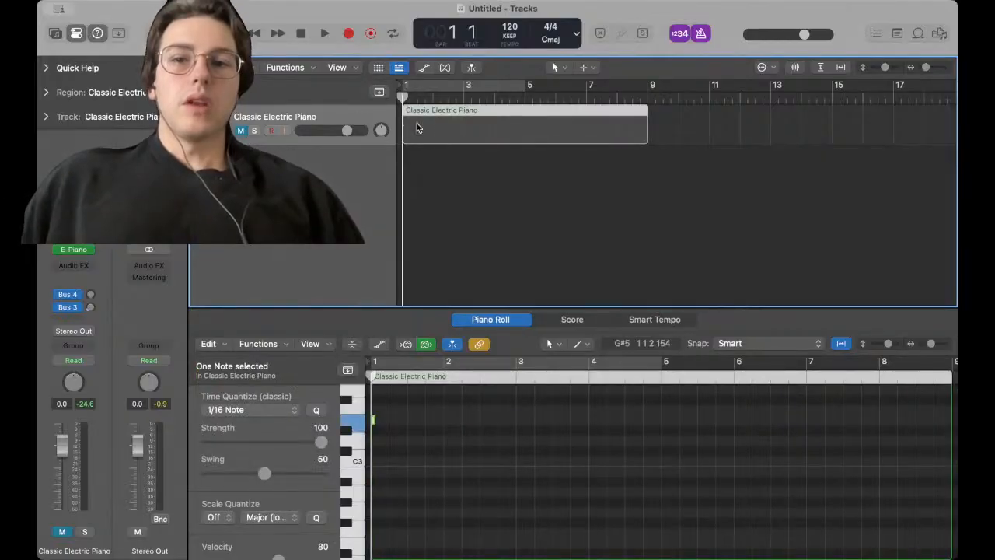
{"action": "left_click", "coordinate": [240, 130]}
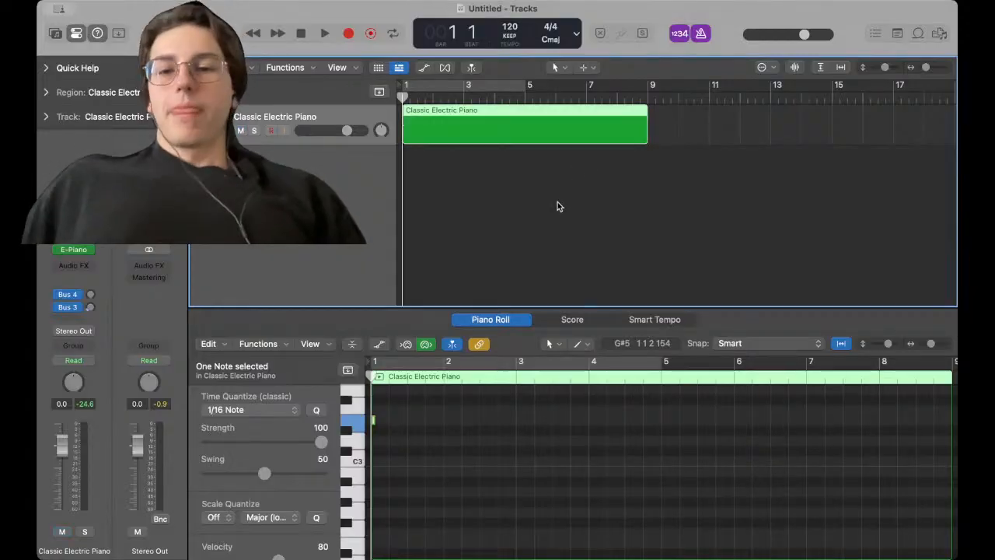
{"action": "left_click", "coordinate": [460, 167]}
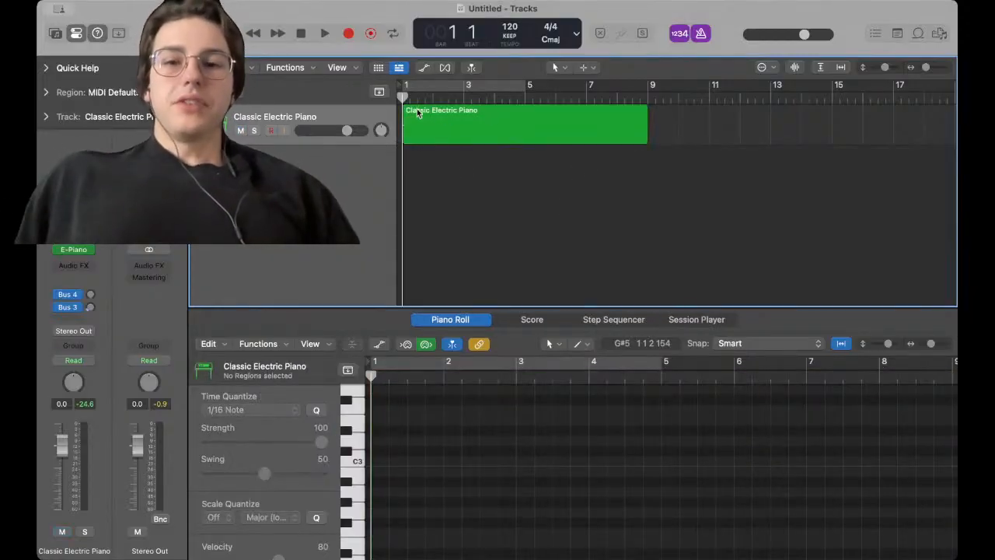
{"action": "left_click", "coordinate": [449, 117]}
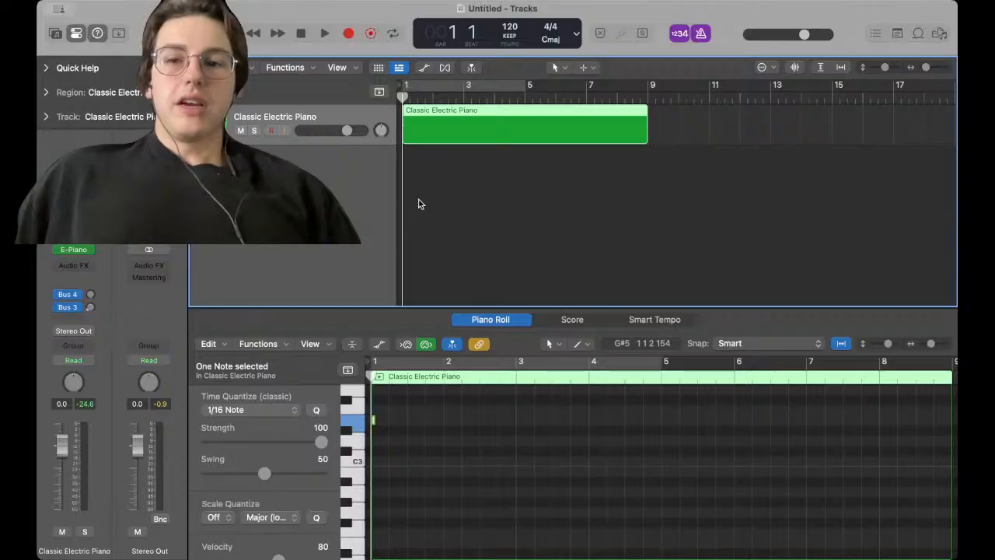
{"action": "key", "text": "s"}
{"action": "key", "text": "s"}
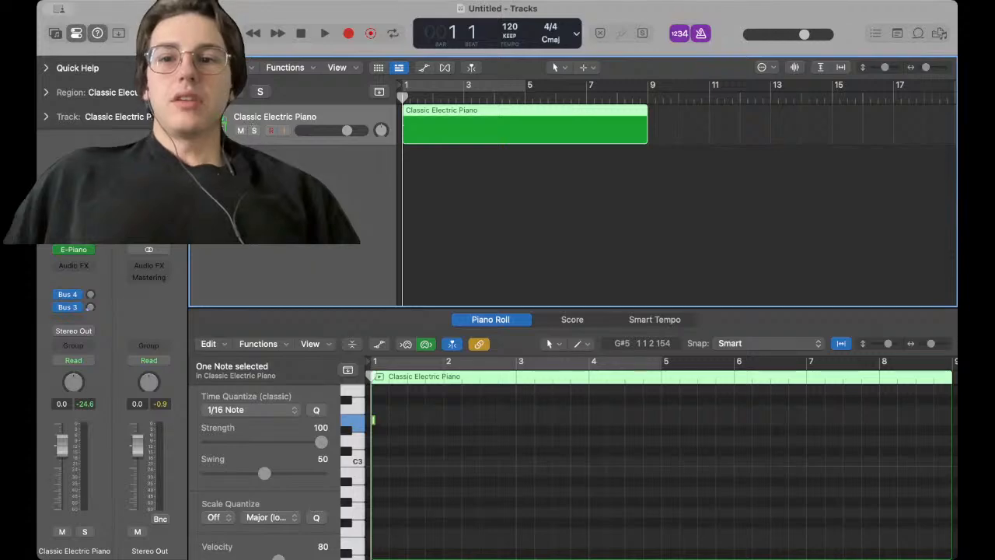
Show the Smart Controls panel for the Classic Electric Piano track
{"action": "key", "text": "b"}
{"action": "left_click", "coordinate": [268, 119]}
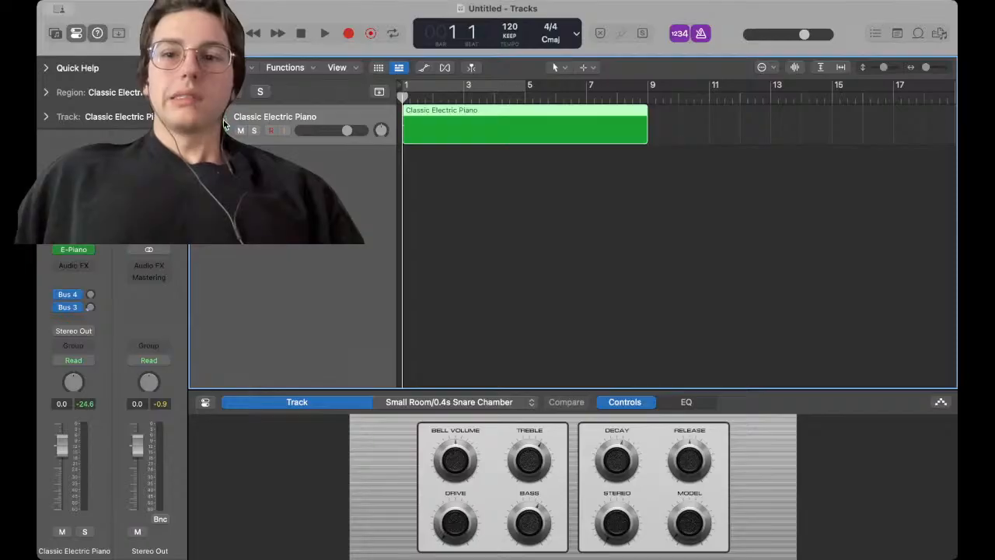
{"action": "left_click", "coordinate": [75, 250]}
{"action": "left_click", "coordinate": [225, 70]}
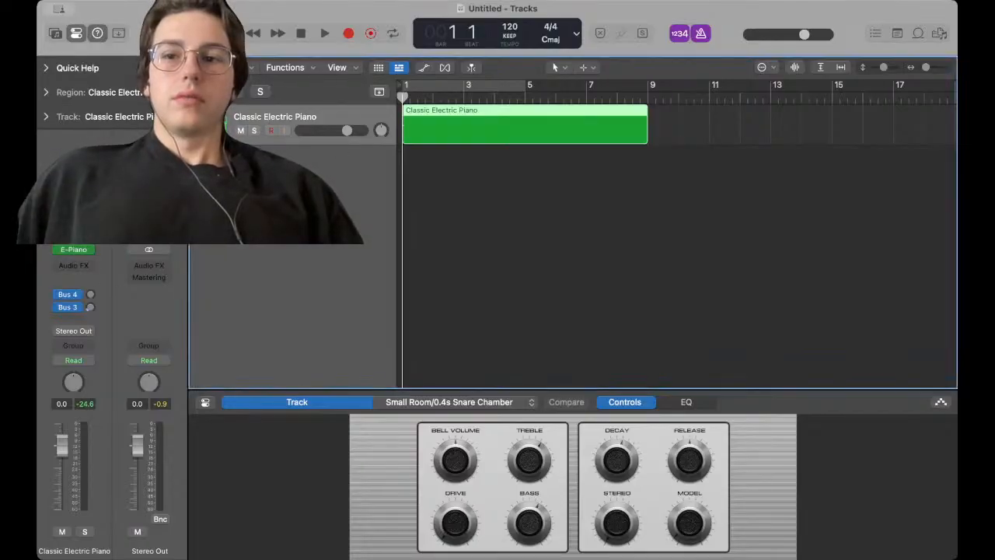
Open the Library and load the Synthesizer > EDM Chord > Decay Mod Chords patch onto the track
{"action": "left_click", "coordinate": [55, 33]}
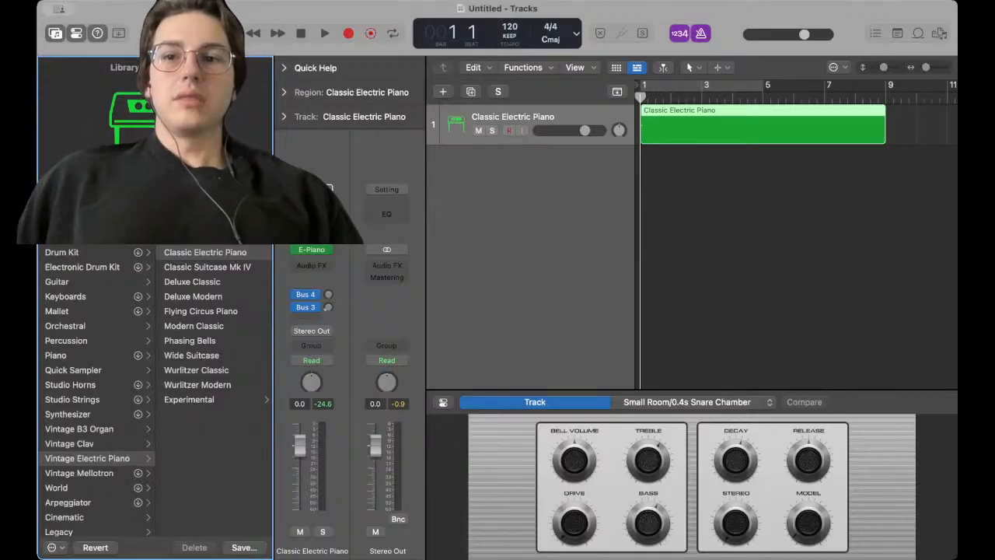
{"action": "left_click", "coordinate": [200, 190]}
{"action": "left_click", "coordinate": [80, 78]}
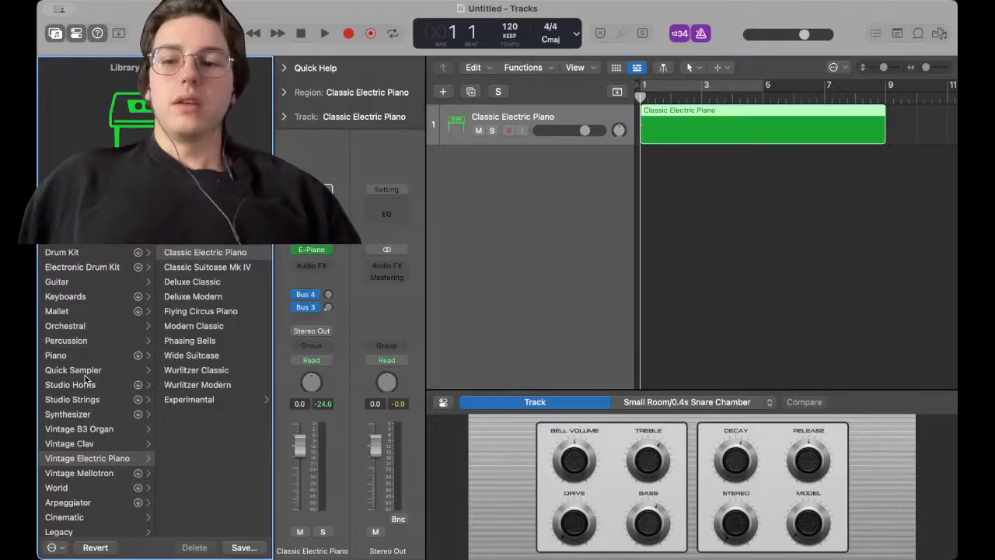
{"action": "left_click", "coordinate": [84, 413]}
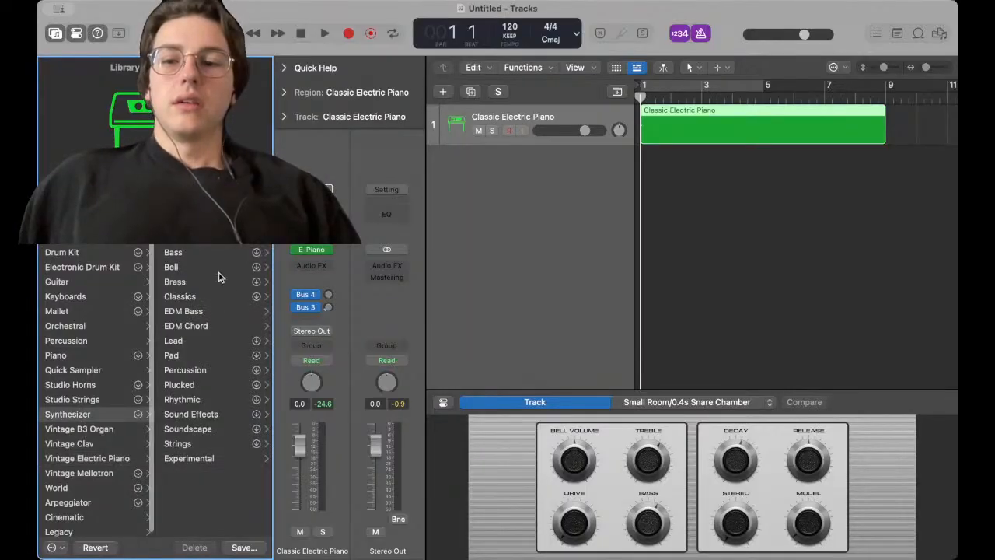
{"action": "left_click", "coordinate": [207, 324]}
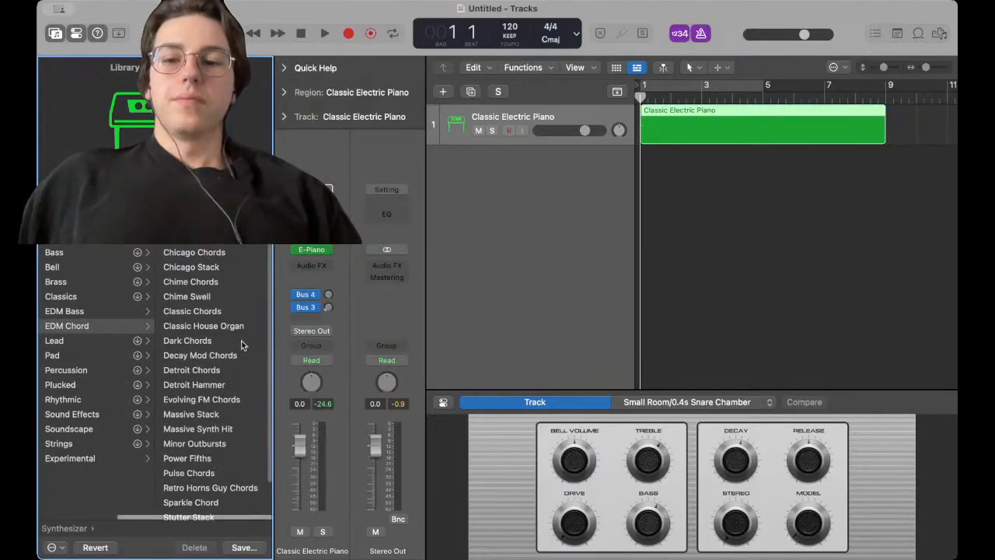
{"action": "left_click", "coordinate": [207, 358]}
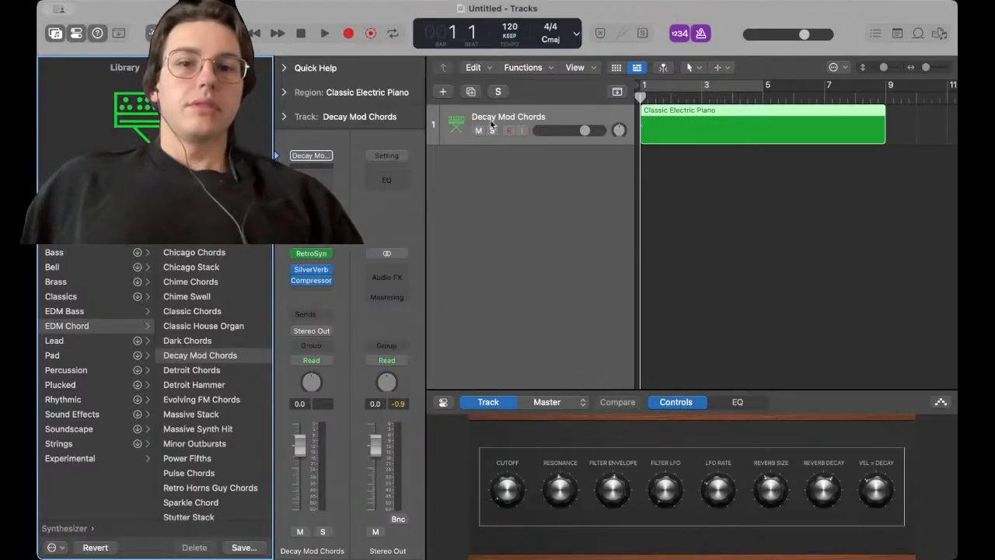
Start recording on the track, stop it, and undo the last change
{"action": "left_click", "coordinate": [798, 165]}
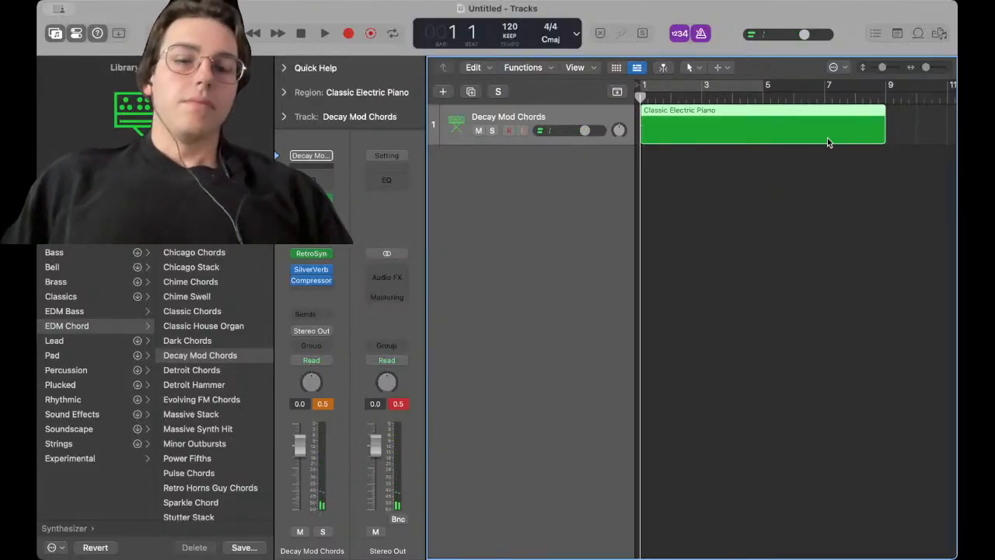
{"action": "key", "text": "r"}
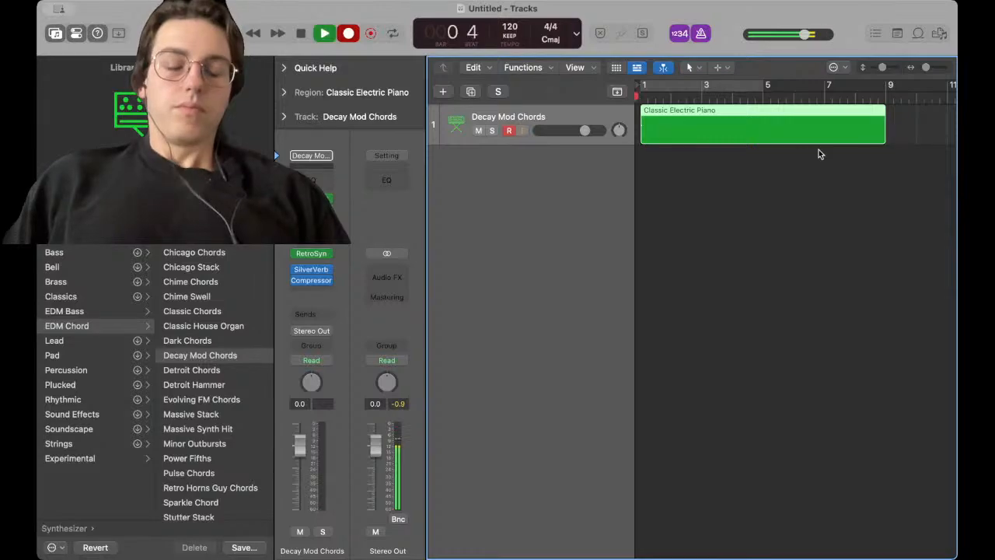
{"action": "key", "text": "space"}
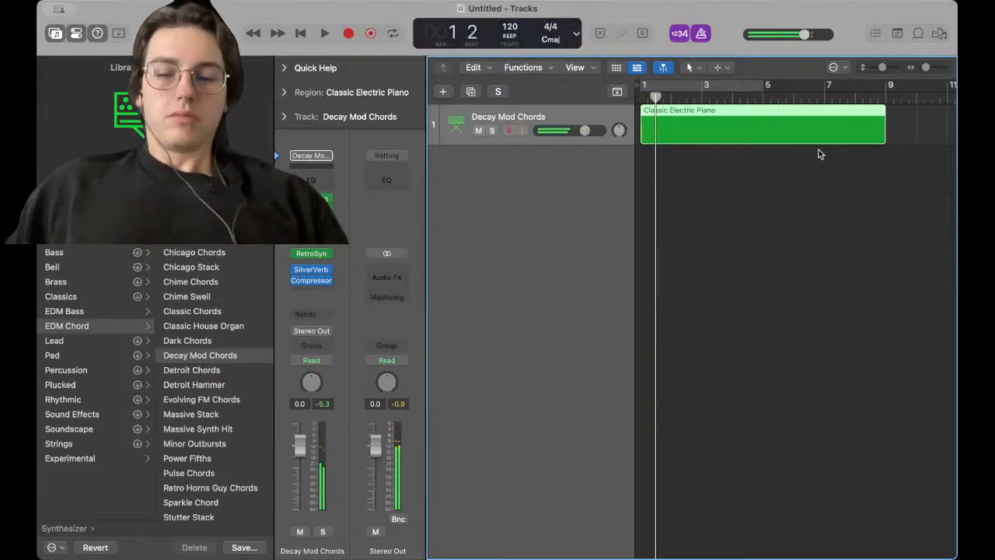
{"action": "key", "text": "super+z"}
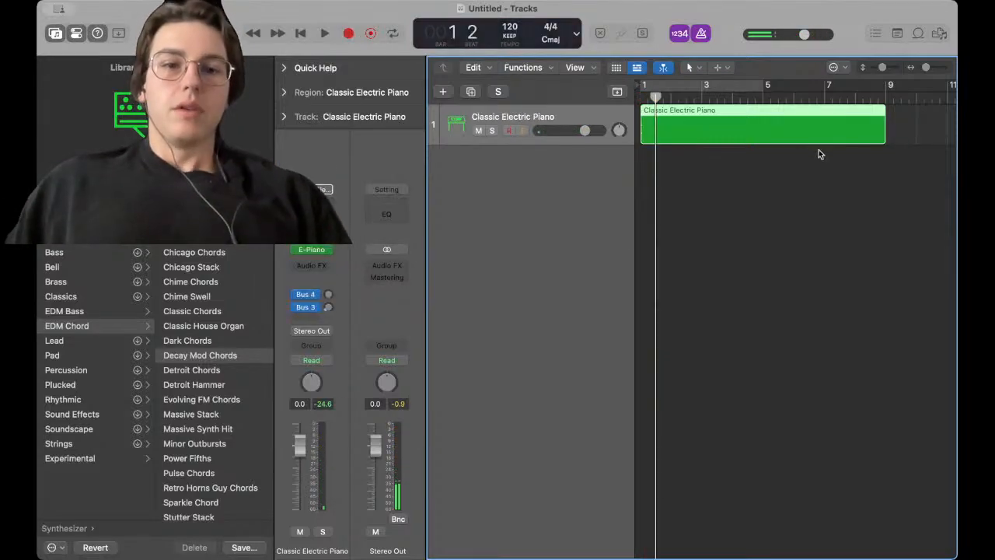
Open the Classic Electric Piano region in the Piano Roll and undo the last change
{"action": "double_click", "coordinate": [691, 119]}
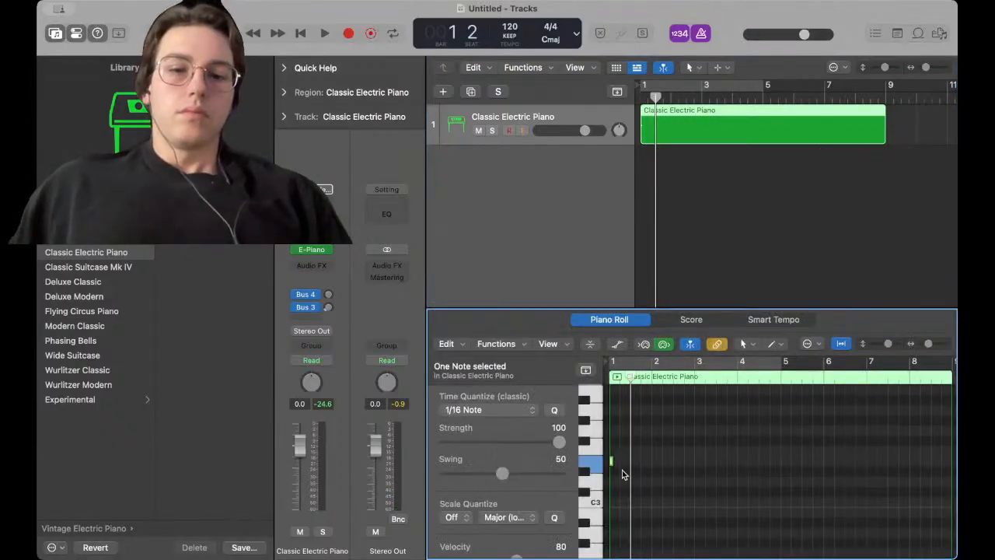
{"action": "key", "text": "super+z"}
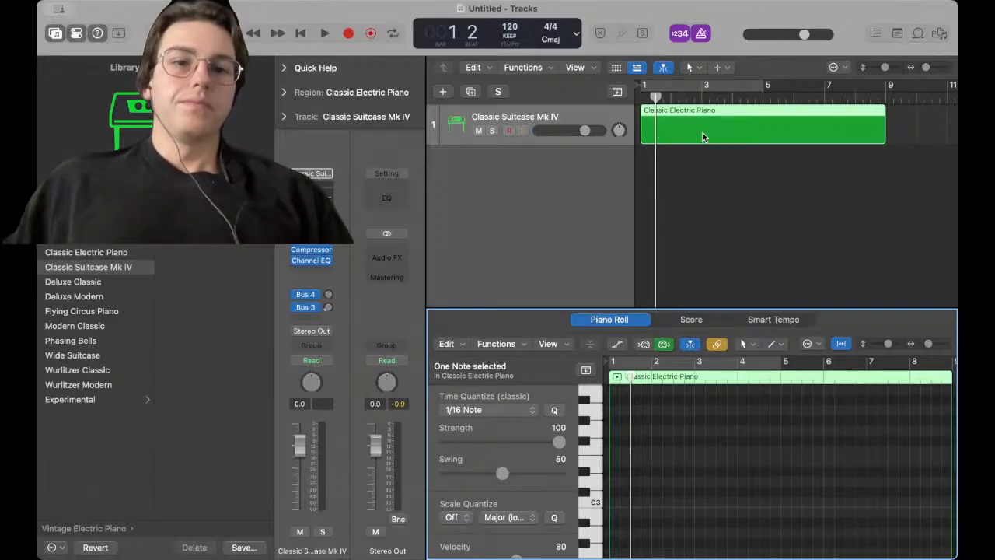
Set a cycle area over bars 1 to 9, switch cycle off again, and return the playhead to bar 1
{"action": "left_click_drag", "start_coordinate": [647, 86], "coordinate": [885, 86]}
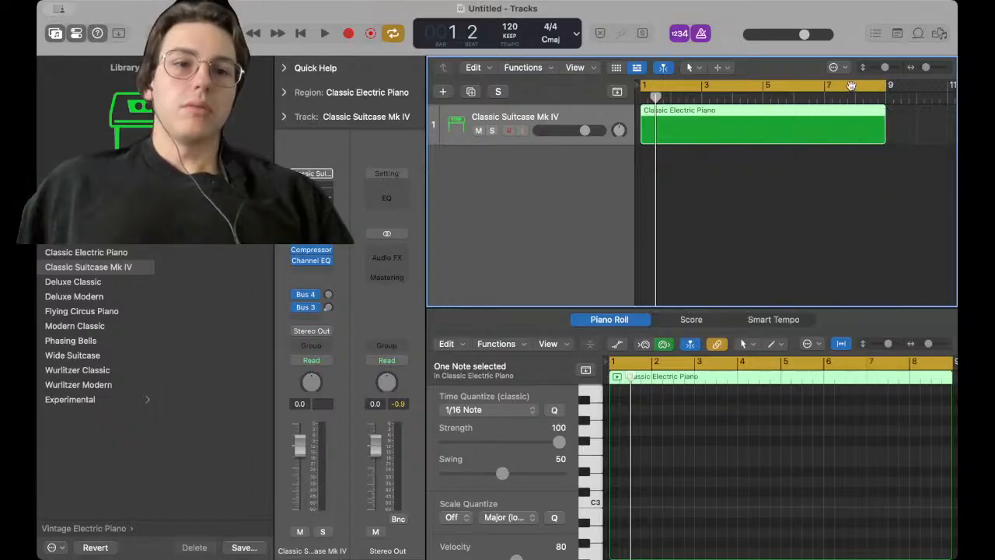
{"action": "left_click", "coordinate": [851, 85]}
{"action": "left_click", "coordinate": [649, 87]}
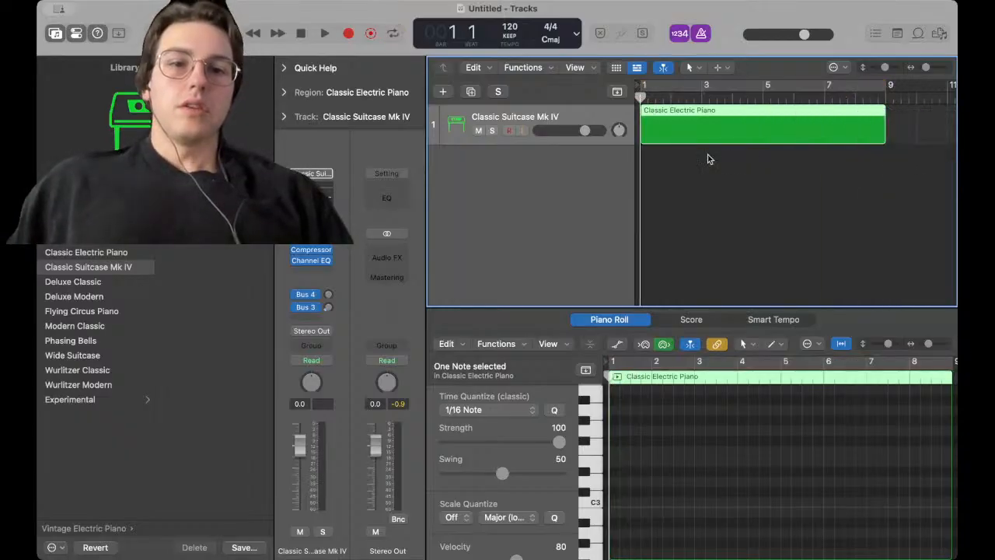
Record a brief take on the track, stop, and undo the last three changes
{"action": "key", "text": "r"}
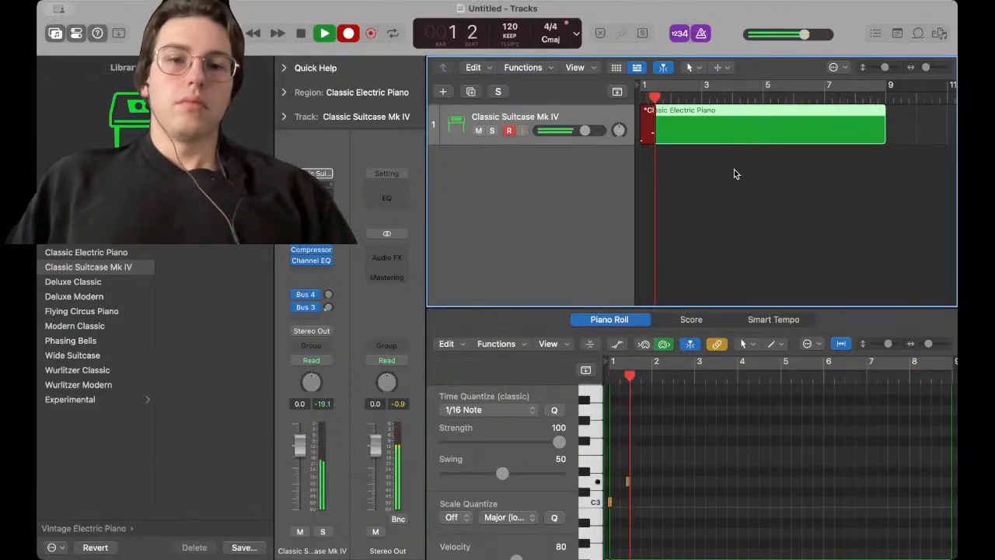
{"action": "key", "text": "space"}
{"action": "key", "text": "super+z"}
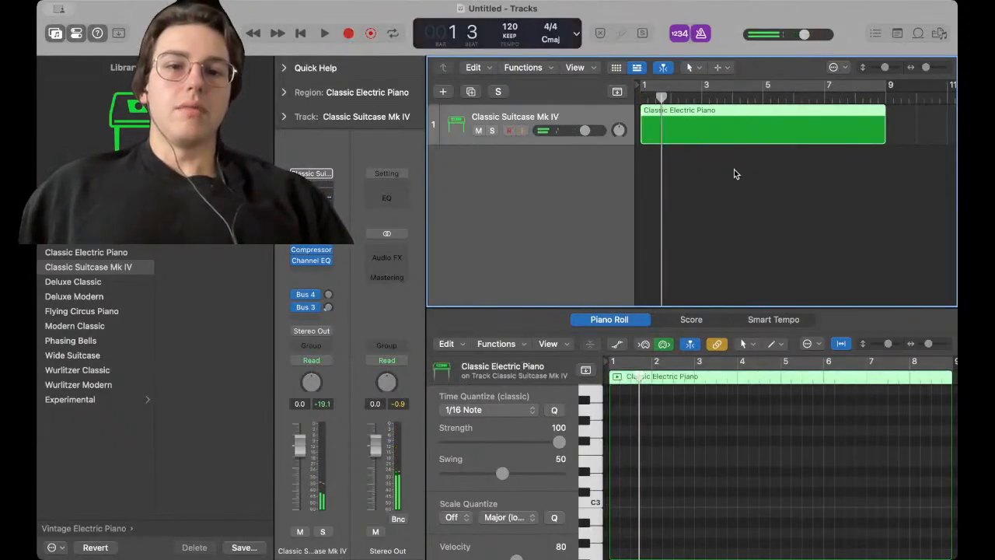
{"action": "key", "text": "super+z"}
{"action": "key", "text": "super+z"}
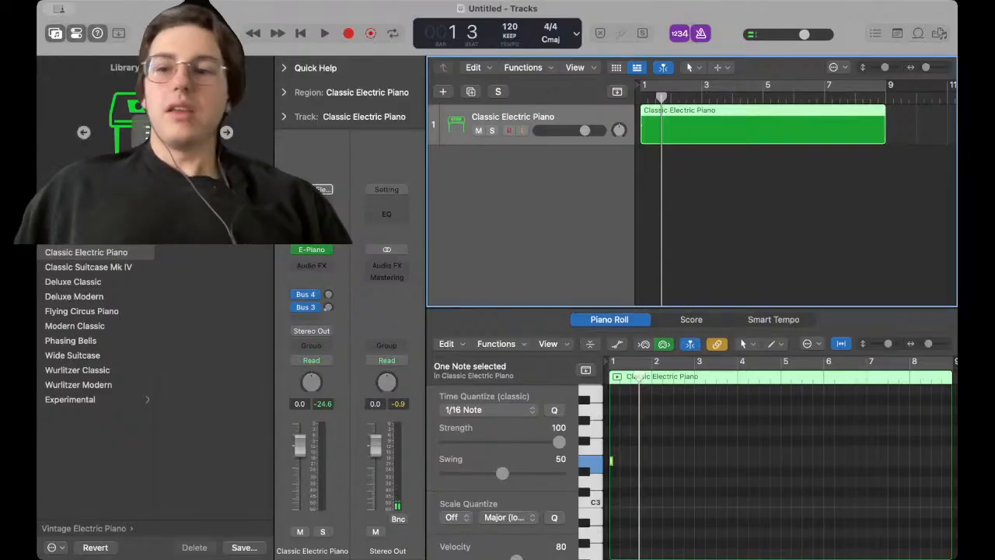
{"action": "scroll", "coordinate": [99, 333], "scroll_direction": "left", "scroll_amount": 5}
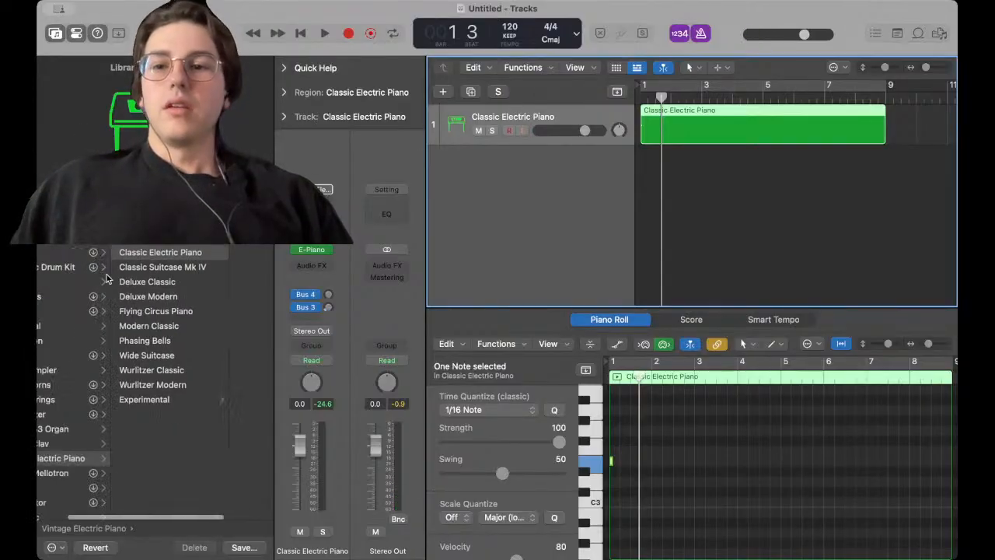
{"action": "scroll", "coordinate": [211, 270], "scroll_direction": "right", "scroll_amount": 5}
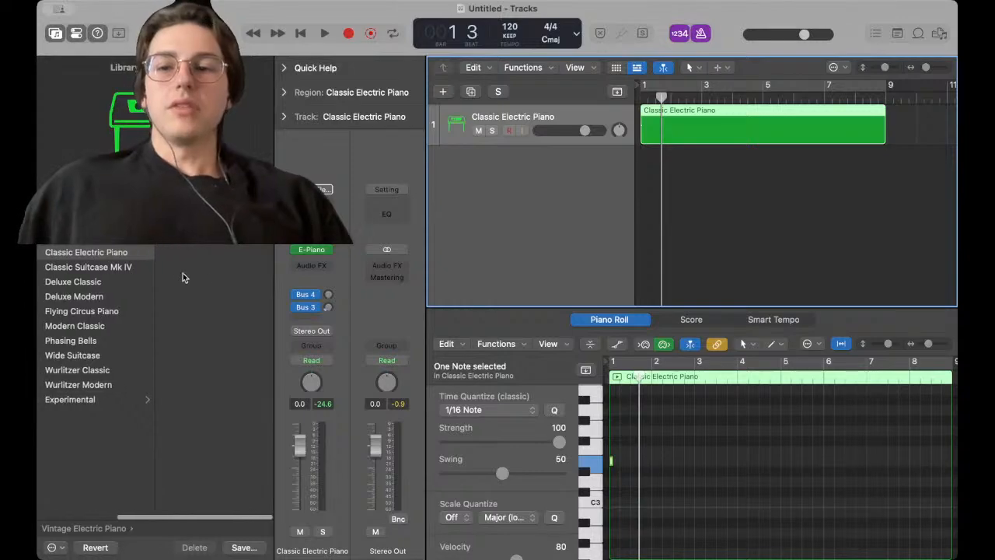
{"action": "scroll", "coordinate": [148, 273], "scroll_direction": "left", "scroll_amount": 5}
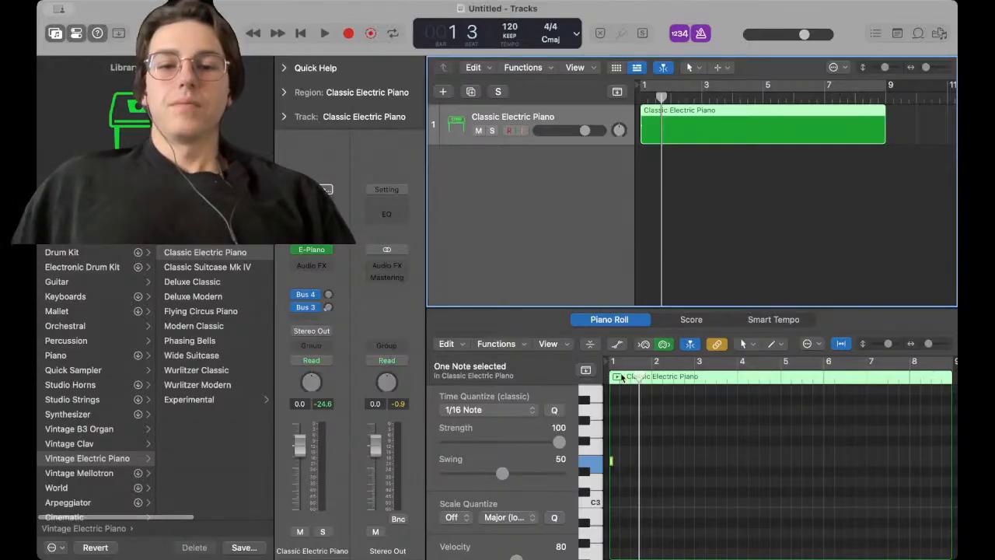
Delete the region and create an empty MIDI region spanning bars 1 to about 17 on the track
{"action": "key", "text": "Delete"}
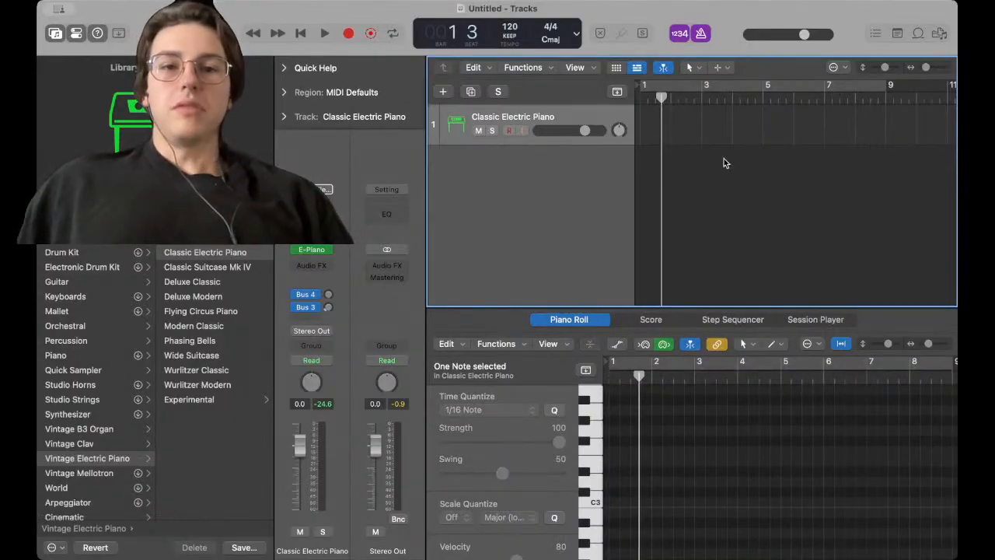
{"action": "scroll", "coordinate": [882, 113], "scroll_direction": "down", "scroll_amount": 5}
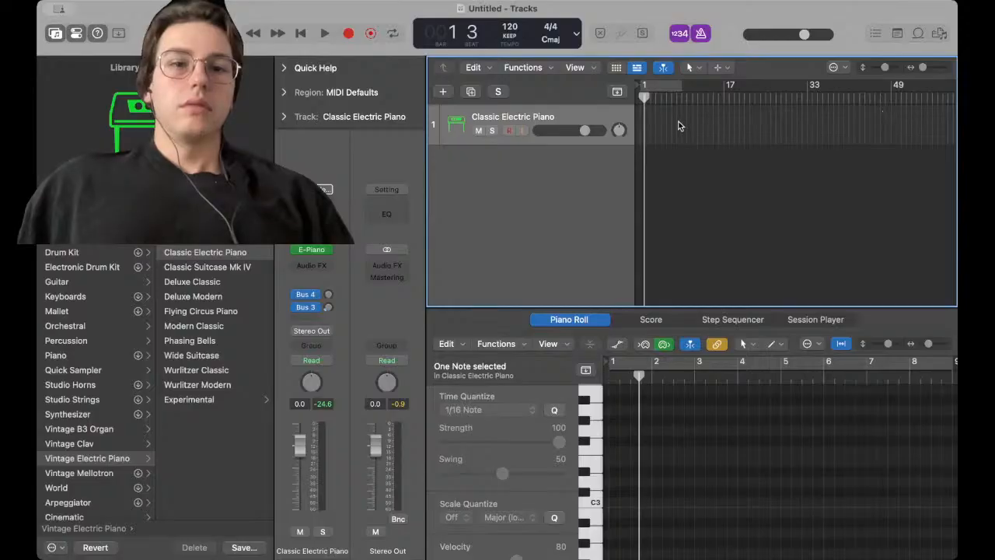
{"action": "left_click_drag", "start_coordinate": [808, 119], "coordinate": [705, 130]}
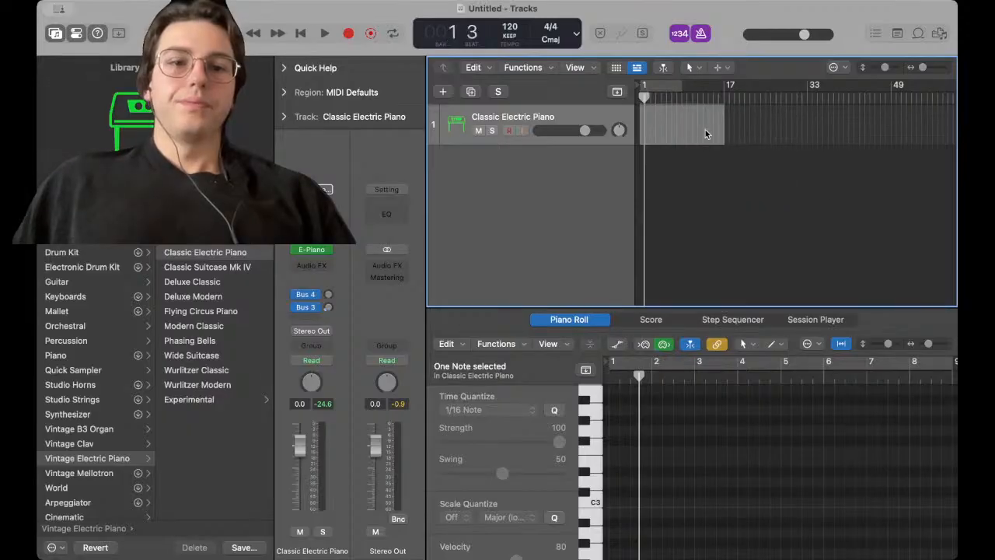
{"action": "right_click", "coordinate": [705, 130]}
{"action": "left_click", "coordinate": [723, 134]}
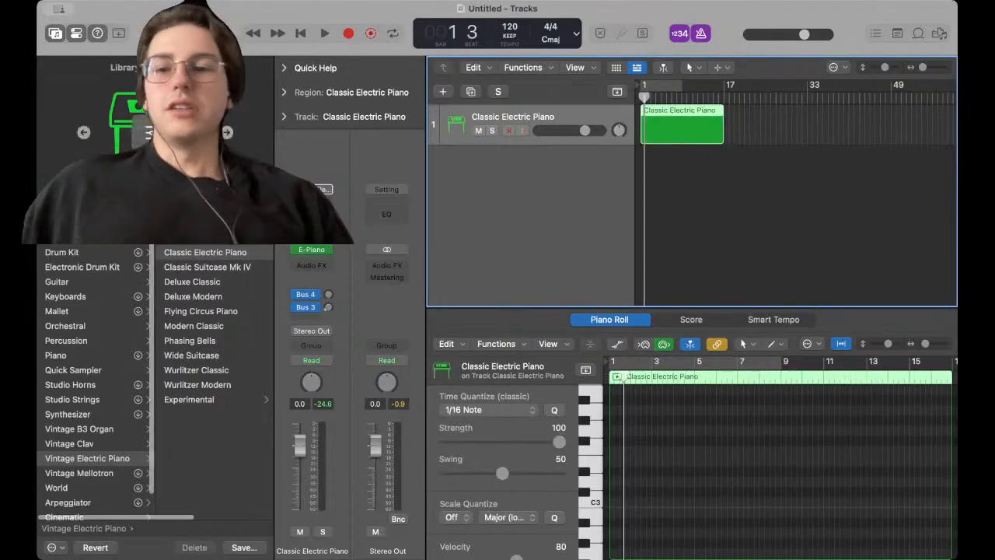
Load the Synthesizer > EDM Chord > Decay Mod Chords patch from the Library onto the track
{"action": "left_click", "coordinate": [68, 414]}
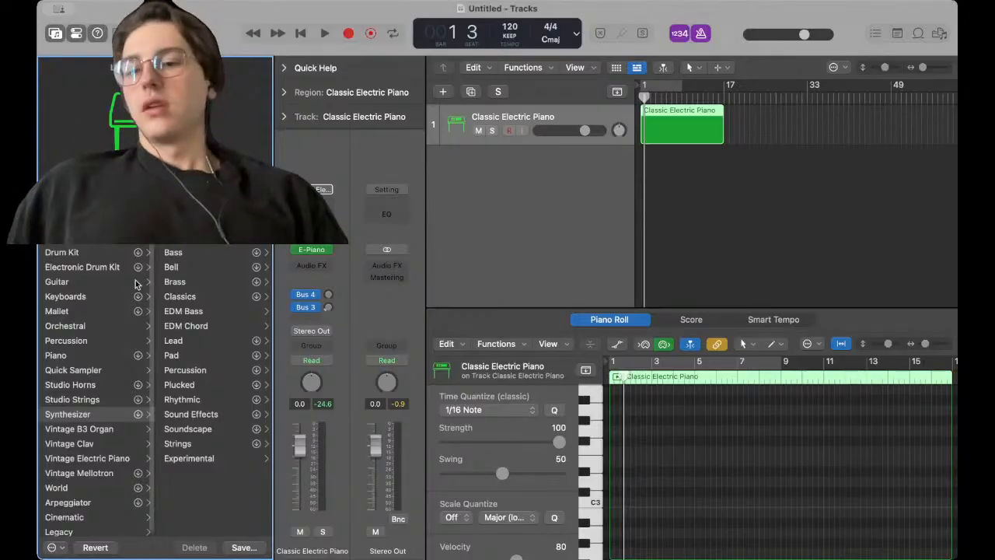
{"action": "left_click", "coordinate": [86, 414]}
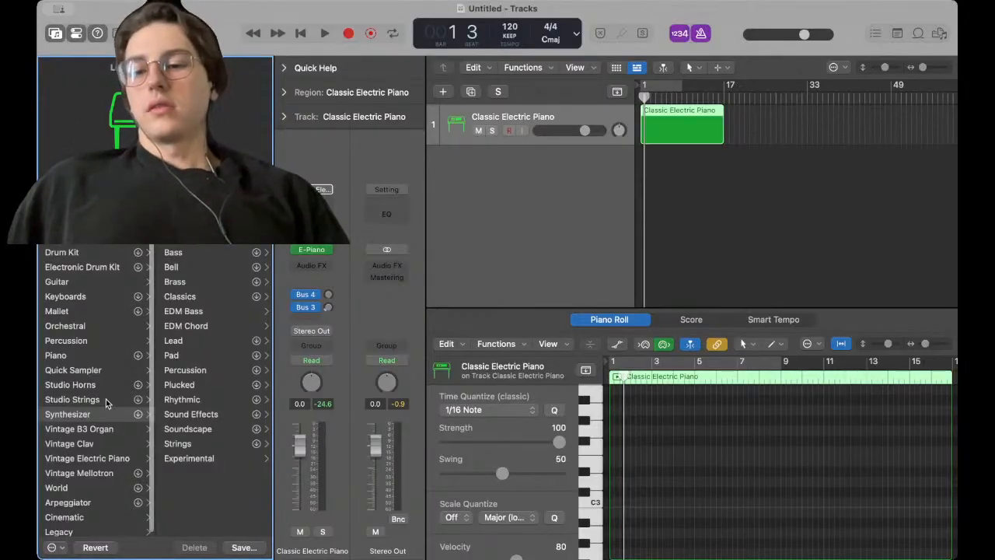
{"action": "left_click", "coordinate": [194, 324]}
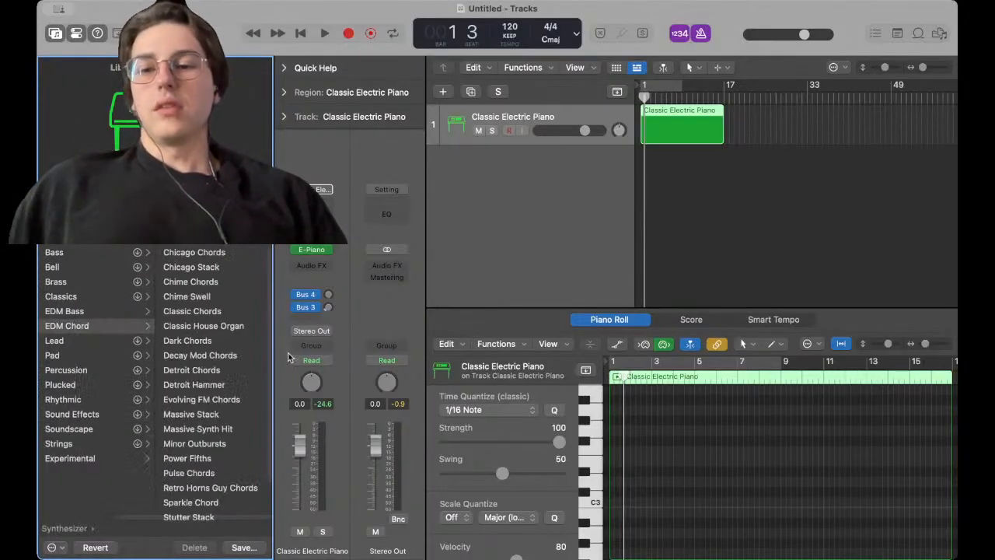
{"action": "left_click", "coordinate": [201, 356]}
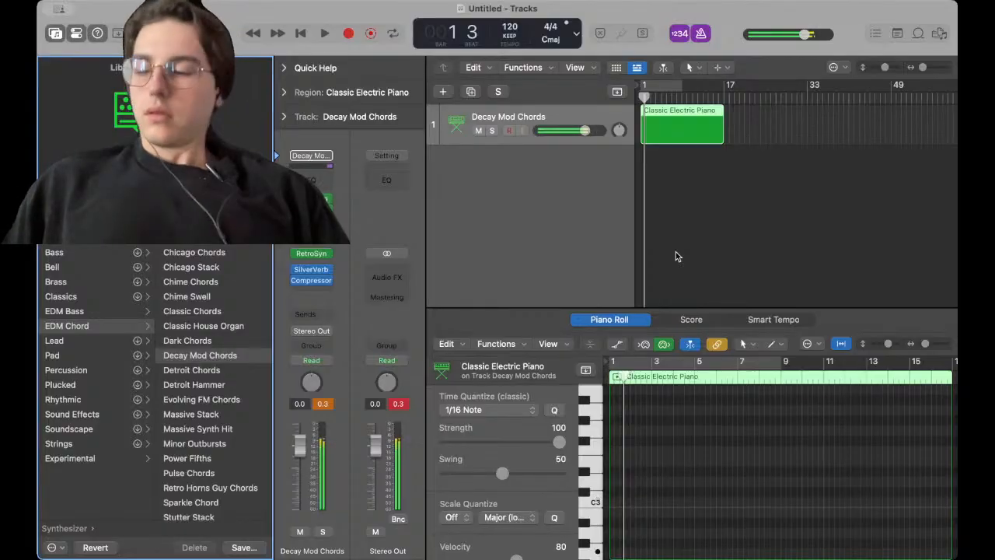
Move the playhead to bar 1, record briefly on the Decay Mod Chords track, stop, and return to the start
{"action": "left_click", "coordinate": [645, 100]}
{"action": "scroll", "coordinate": [651, 122], "scroll_direction": "up", "scroll_amount": 10}
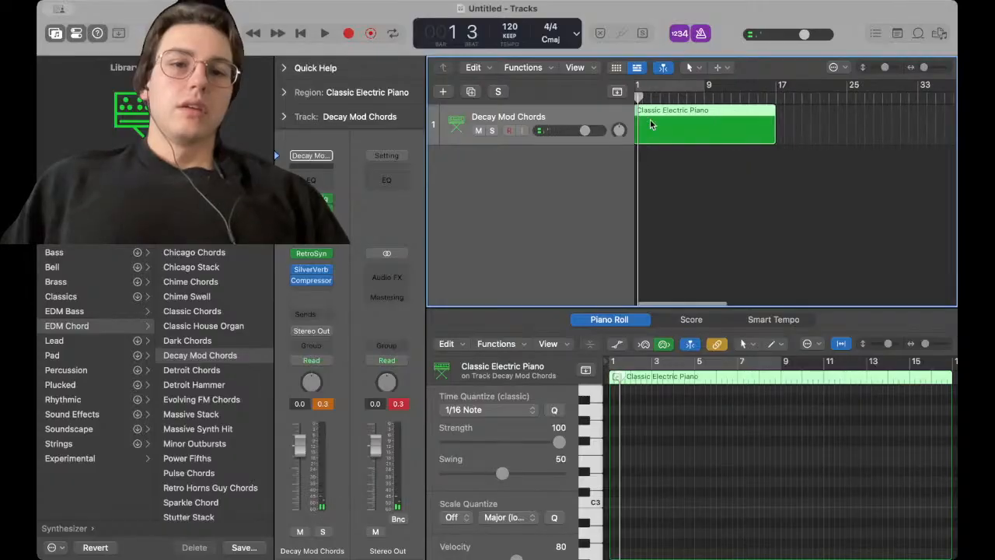
{"action": "scroll", "coordinate": [650, 119], "scroll_direction": "left", "scroll_amount": 3}
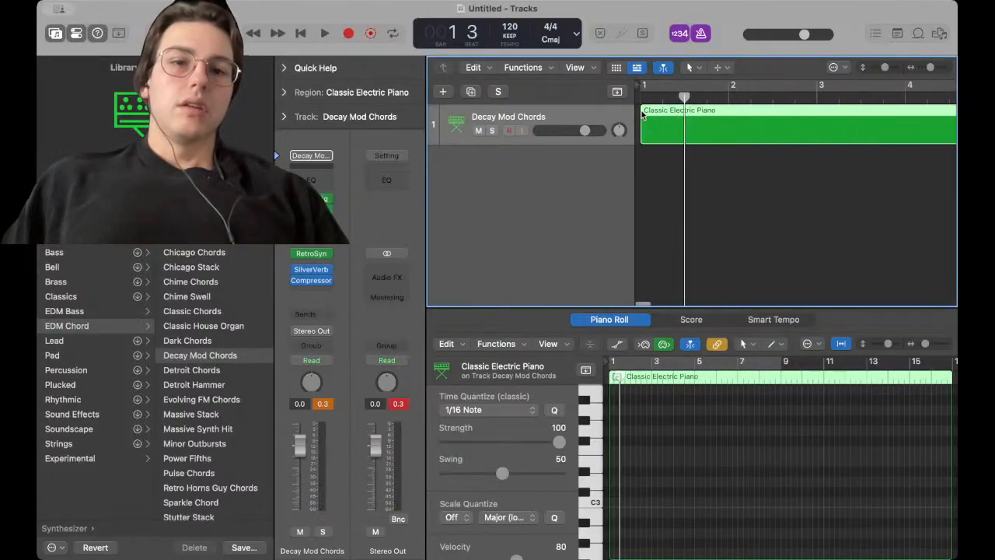
{"action": "left_click", "coordinate": [641, 99]}
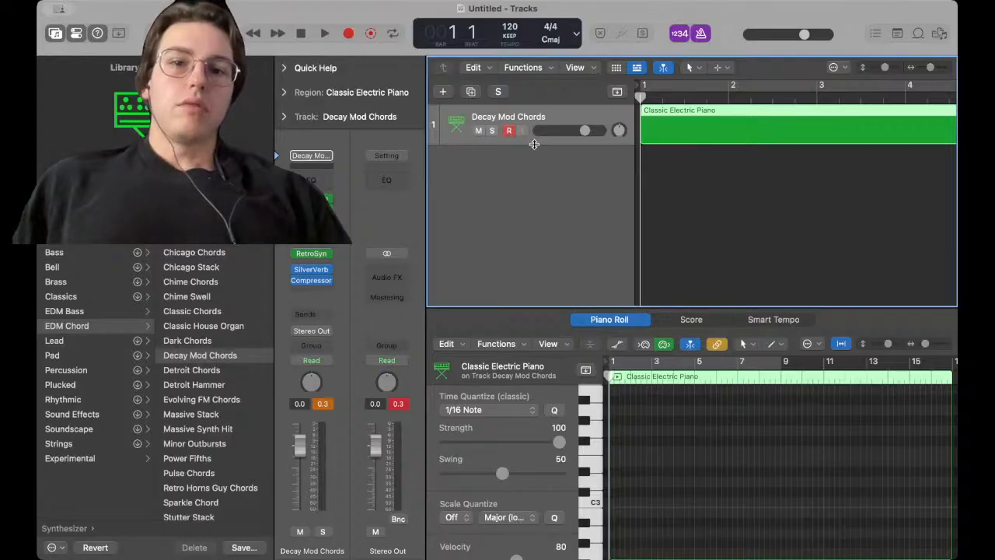
{"action": "key", "text": "r"}
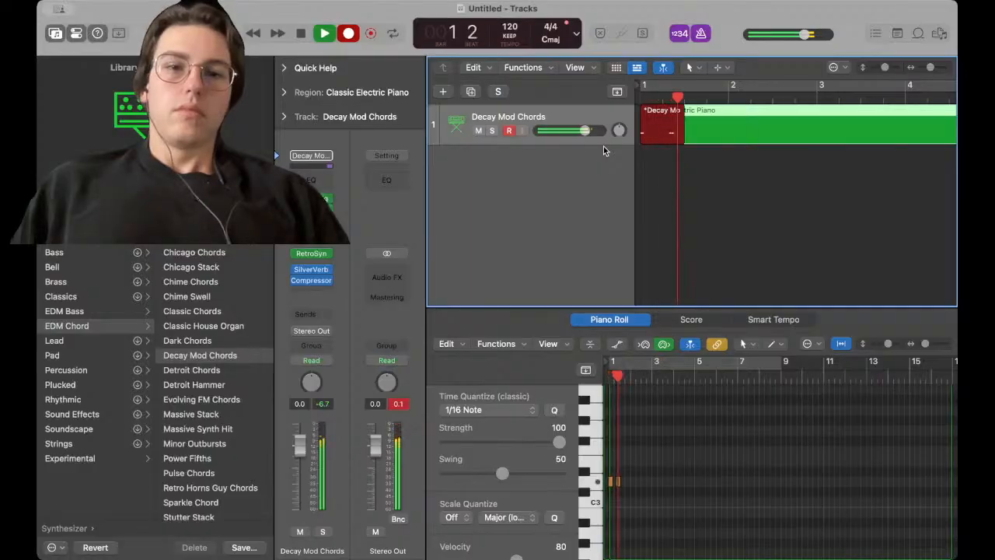
{"action": "key", "text": "space"}
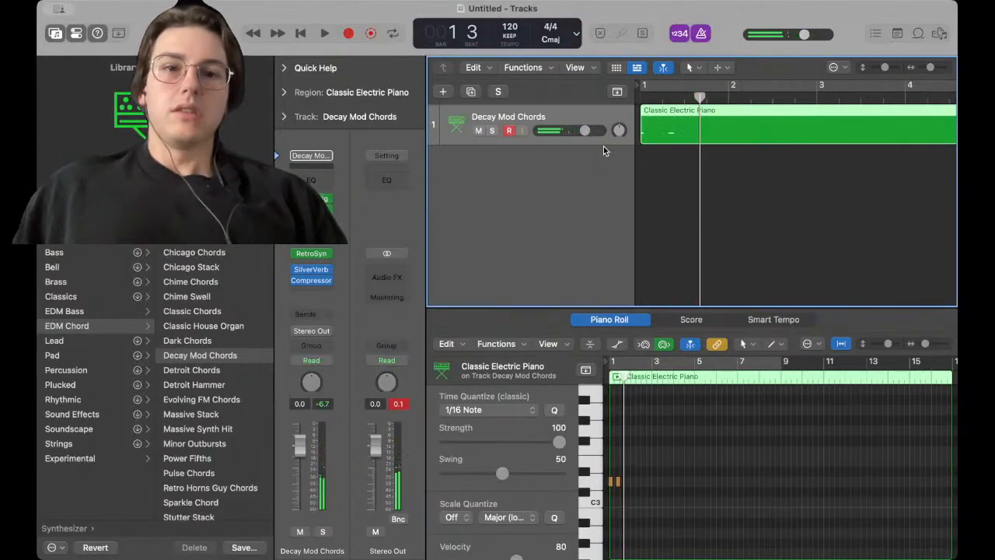
{"action": "left_click", "coordinate": [651, 93]}
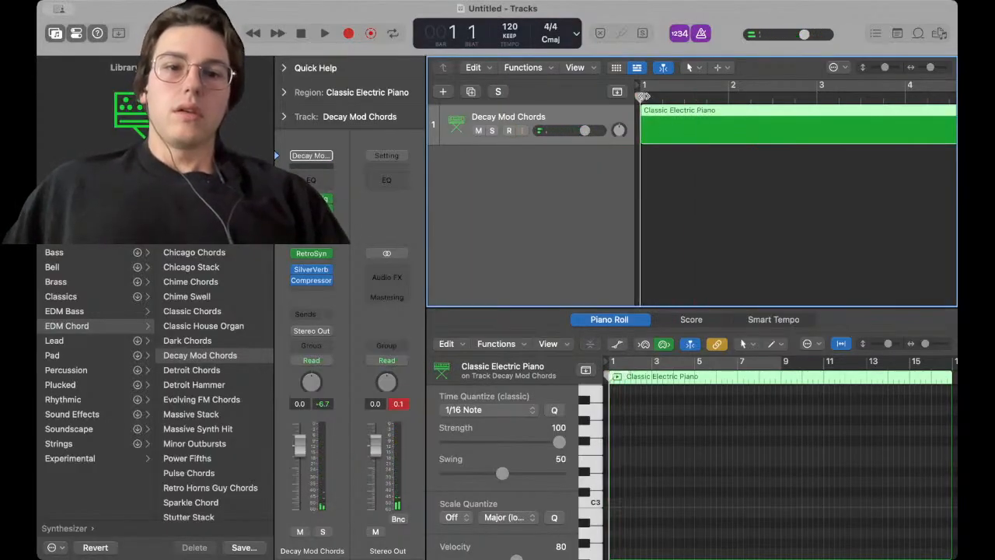
Turn on Cycle mode and drag a cycle range across the ruler ending at about bar 17
{"action": "left_click", "coordinate": [667, 85]}
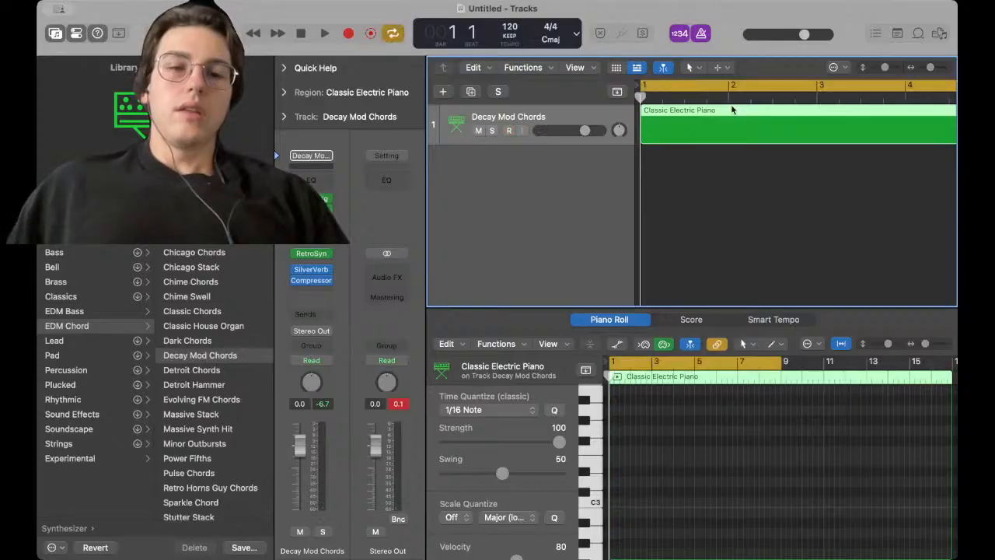
{"action": "scroll", "coordinate": [733, 109], "scroll_direction": "down", "scroll_amount": 5}
{"action": "left_click_drag", "start_coordinate": [668, 83], "coordinate": [695, 90]}
{"action": "scroll", "coordinate": [689, 124], "scroll_direction": "up", "scroll_amount": 5}
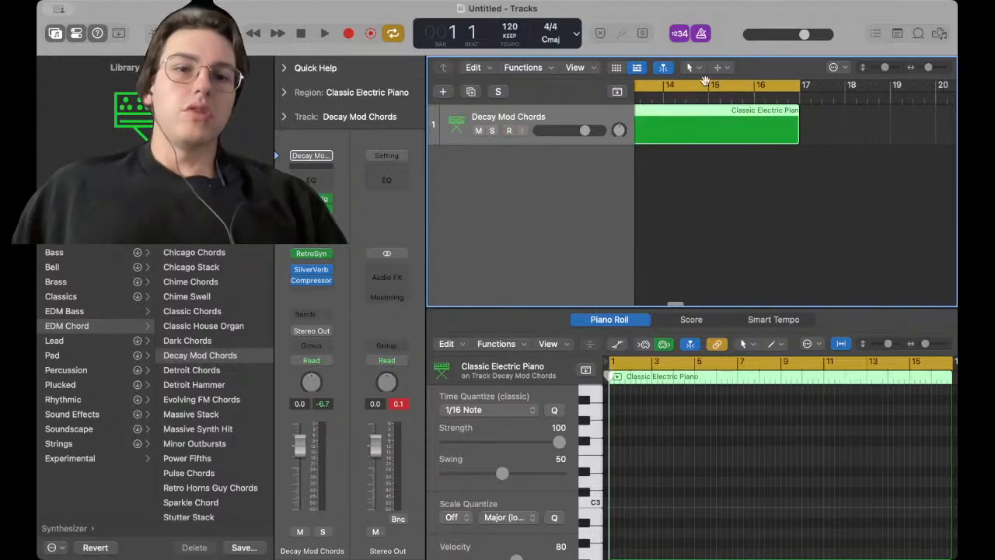
Toggle Cycle mode on and back off for the project
{"action": "left_click", "coordinate": [702, 88]}
{"action": "left_click", "coordinate": [701, 89]}
{"action": "left_click", "coordinate": [701, 88]}
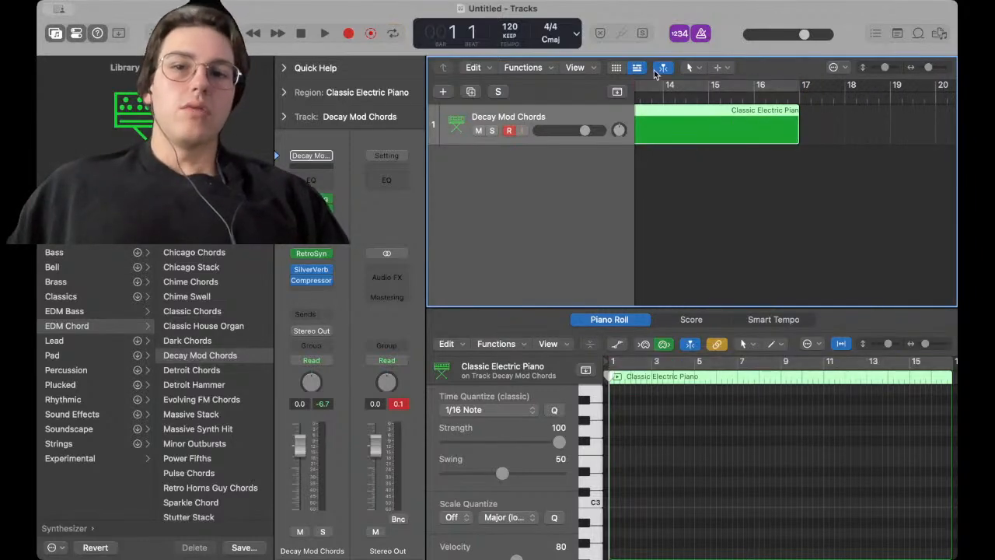
{"action": "left_click", "coordinate": [392, 34]}
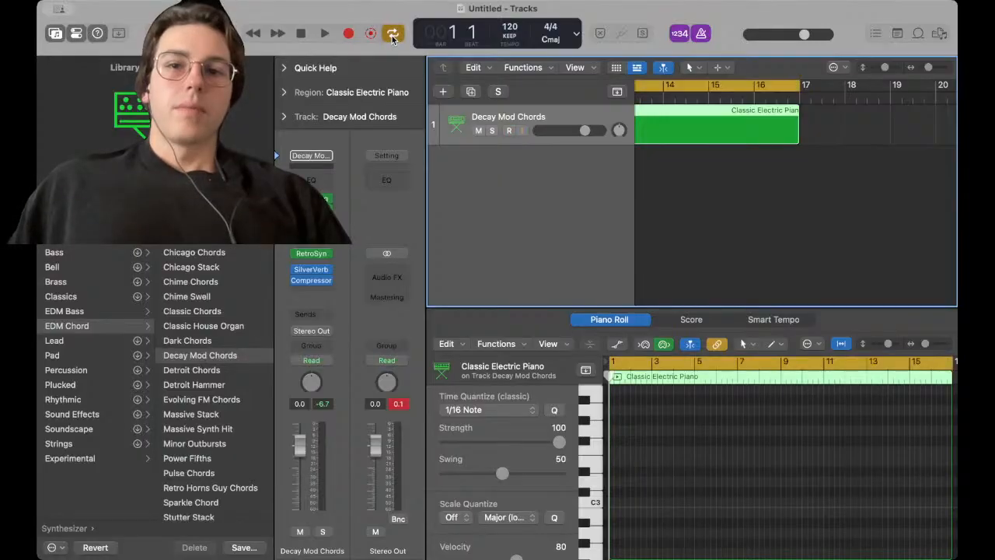
{"action": "left_click", "coordinate": [392, 35]}
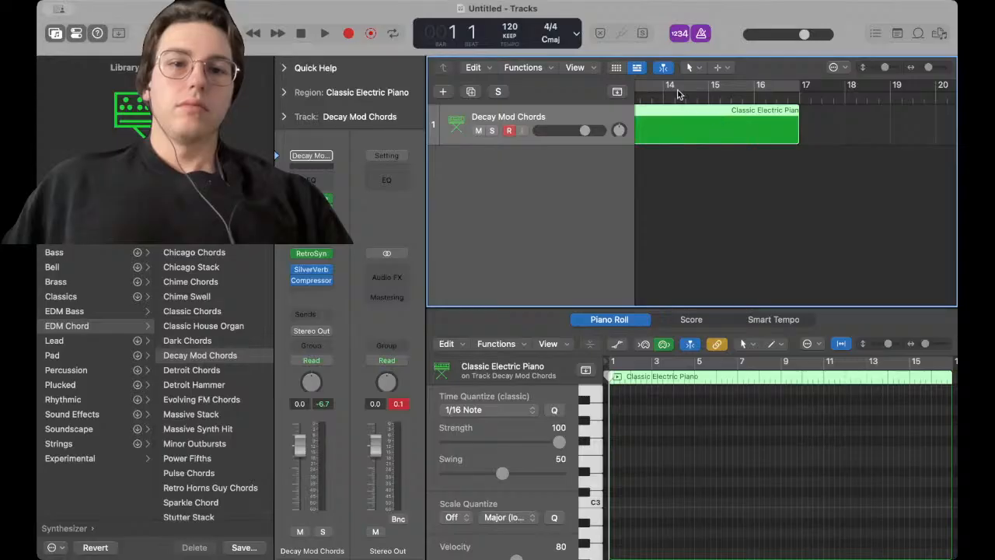
{"action": "scroll", "coordinate": [678, 94], "scroll_direction": "left", "scroll_amount": 2}
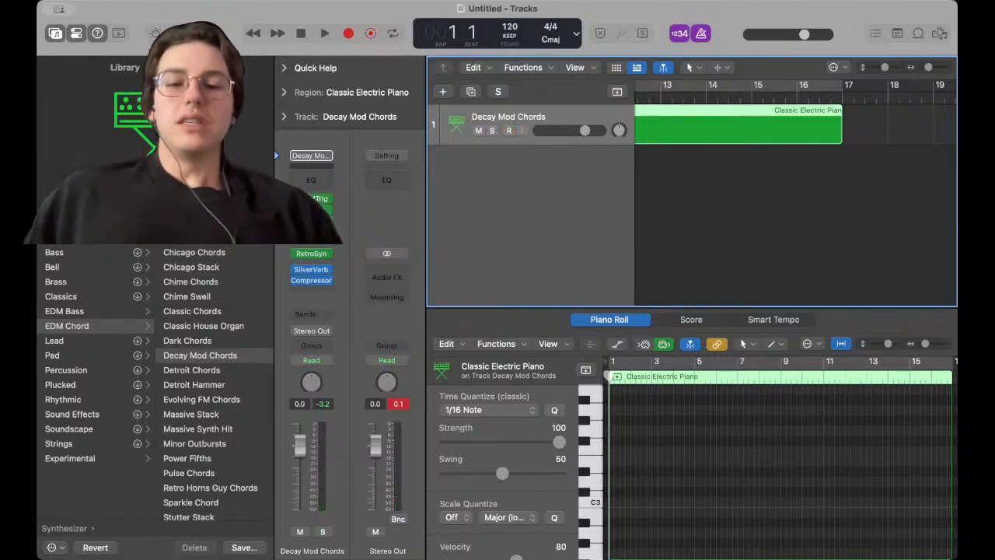
{"action": "left_click", "coordinate": [436, 541]}
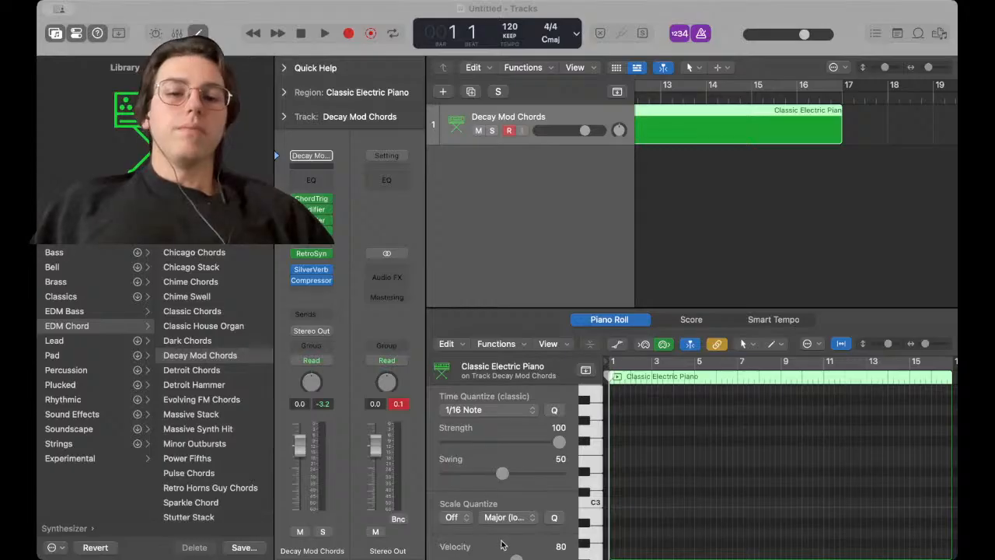
{"action": "left_click", "coordinate": [659, 540]}
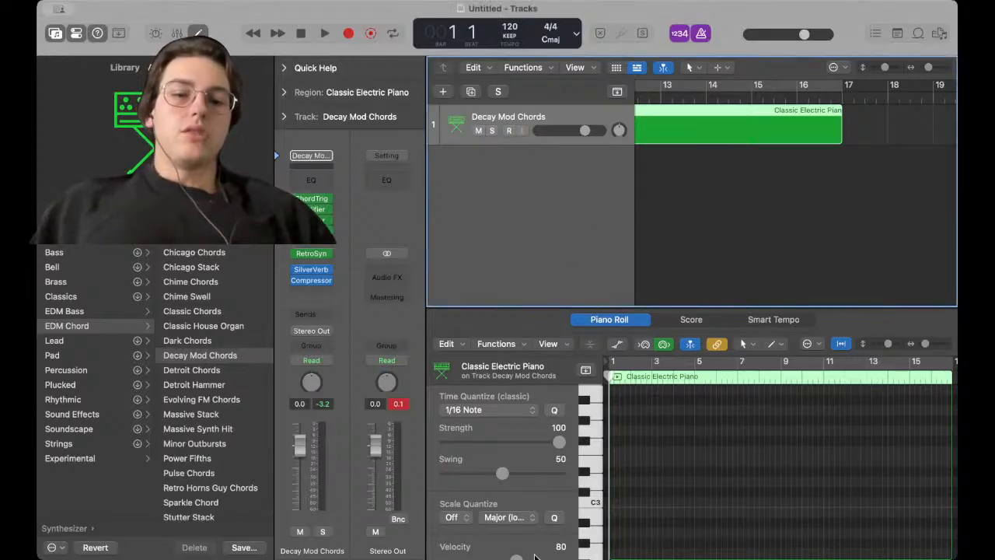
{"action": "left_click", "coordinate": [503, 550]}
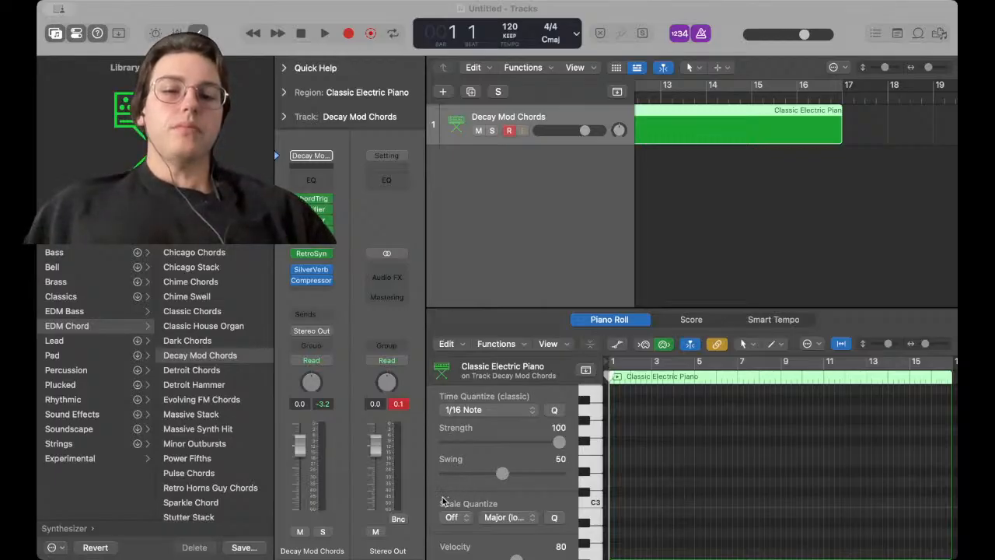
{"action": "left_click", "coordinate": [468, 424]}
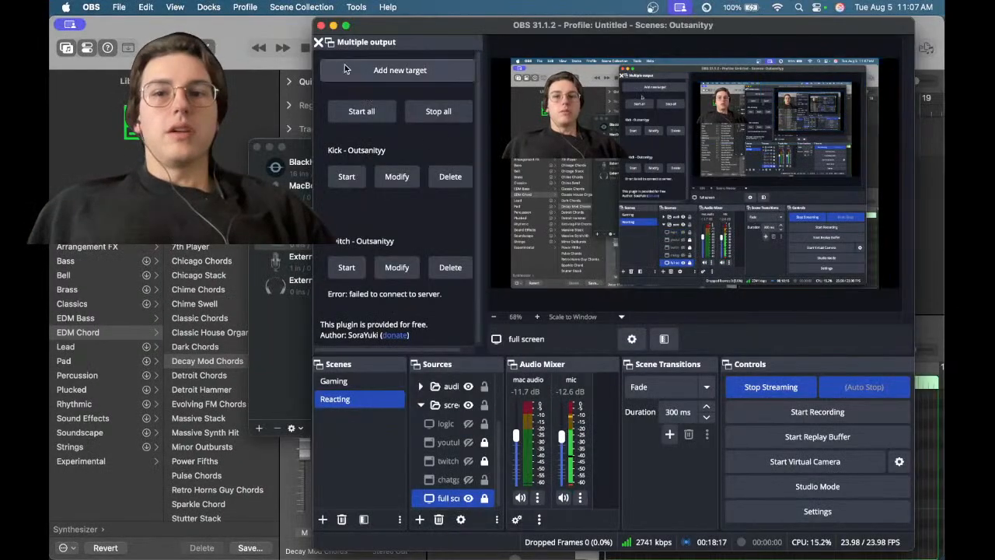
{"action": "left_click", "coordinate": [333, 25]}
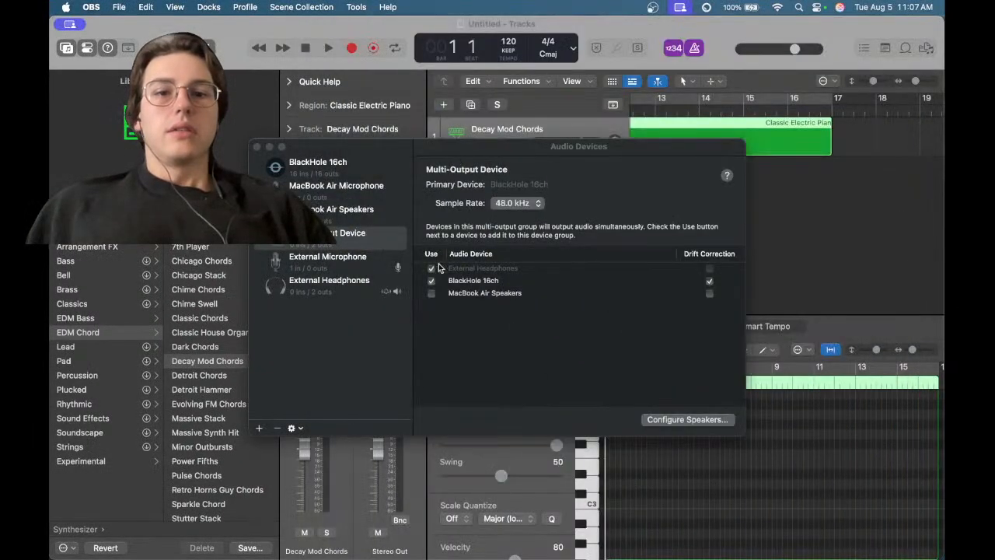
{"action": "left_click", "coordinate": [259, 146]}
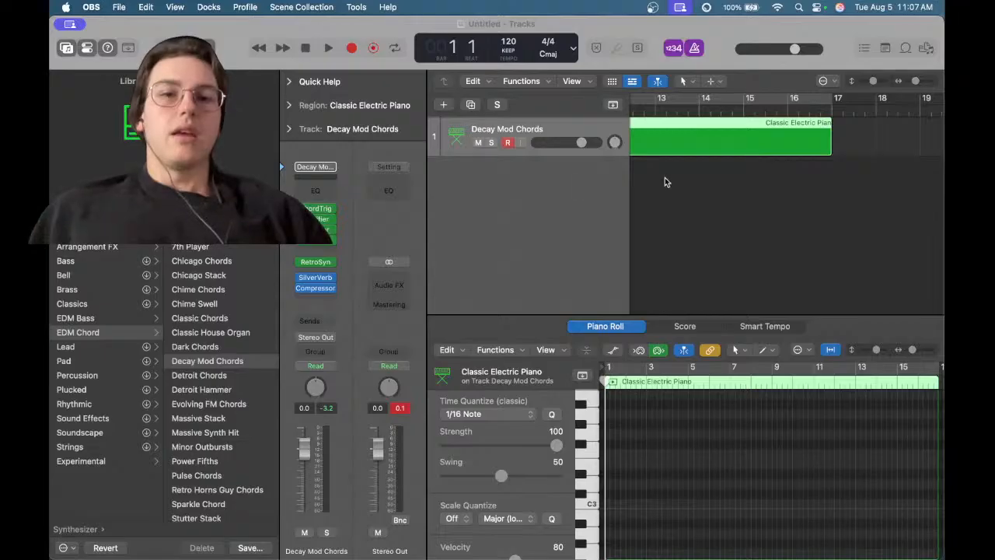
{"action": "left_click", "coordinate": [676, 154]}
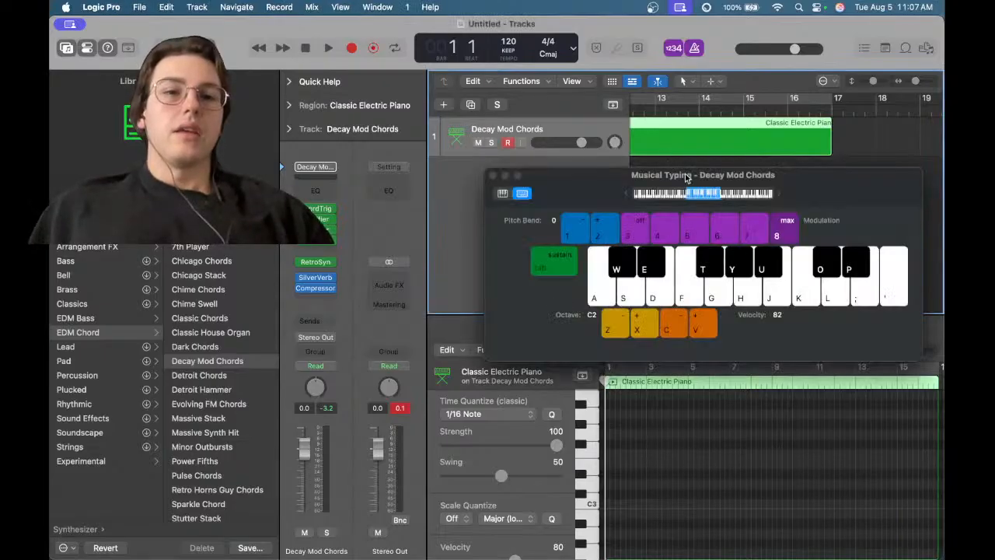
{"action": "mouse_move", "coordinate": [483, 538]}
{"action": "left_click", "coordinate": [417, 536]}
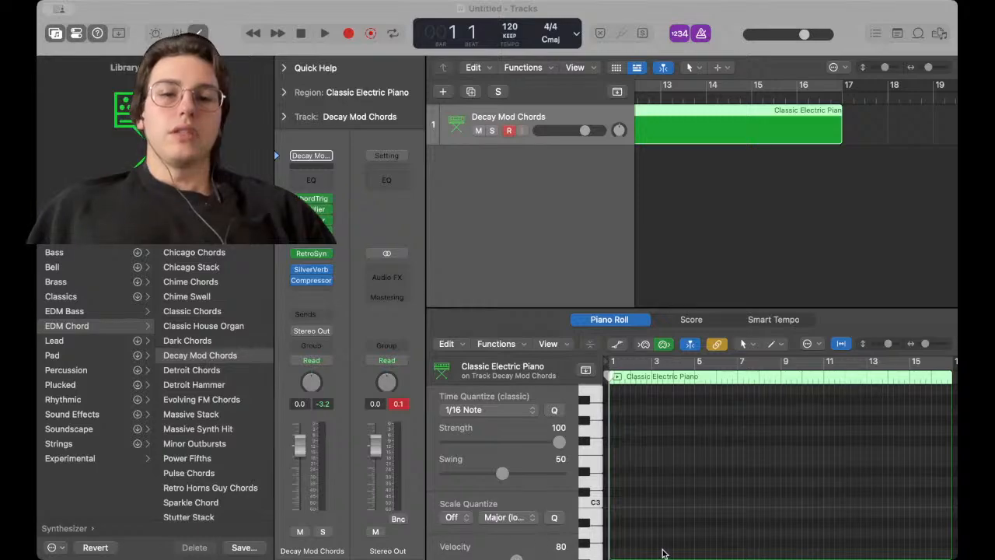
{"action": "left_click", "coordinate": [663, 552]}
{"action": "left_click", "coordinate": [446, 550]}
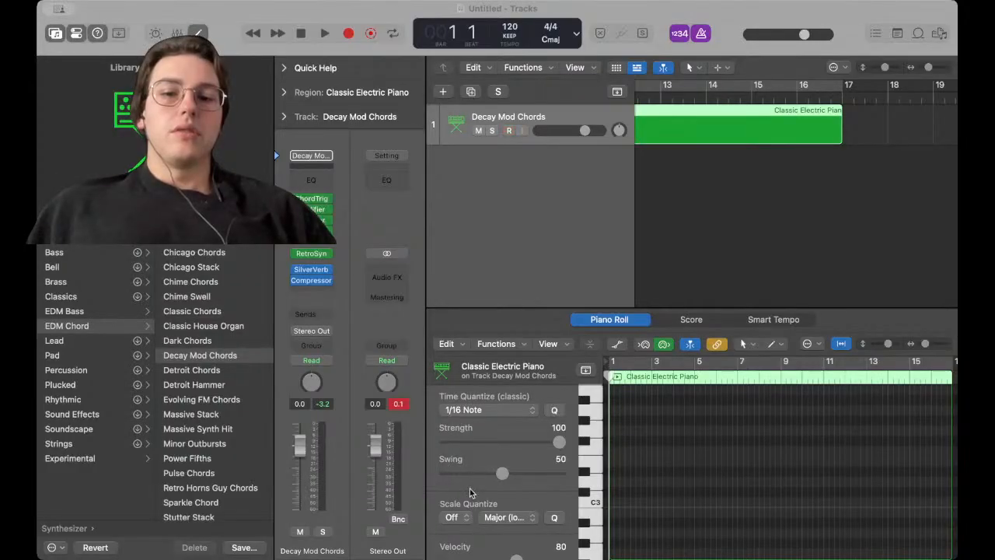
{"action": "left_click", "coordinate": [468, 427]}
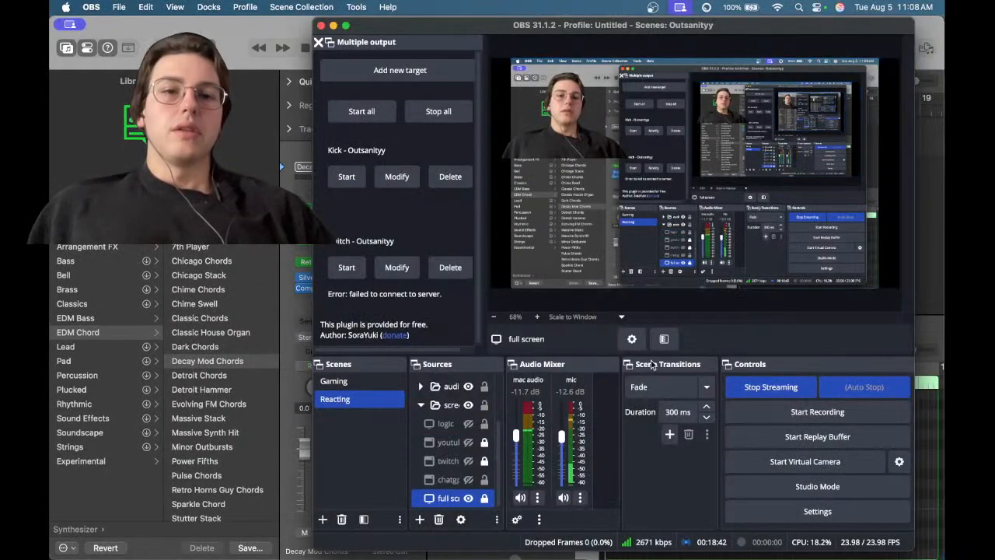
{"action": "left_click", "coordinate": [332, 25]}
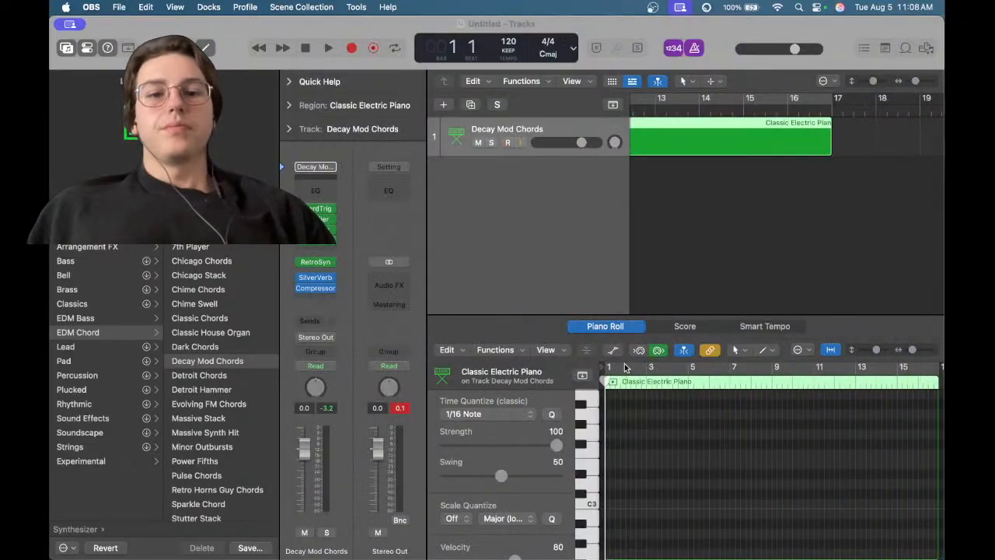
Select the region, open the Musical Typing keyboard and start playback from bar 1
{"action": "left_click", "coordinate": [659, 148]}
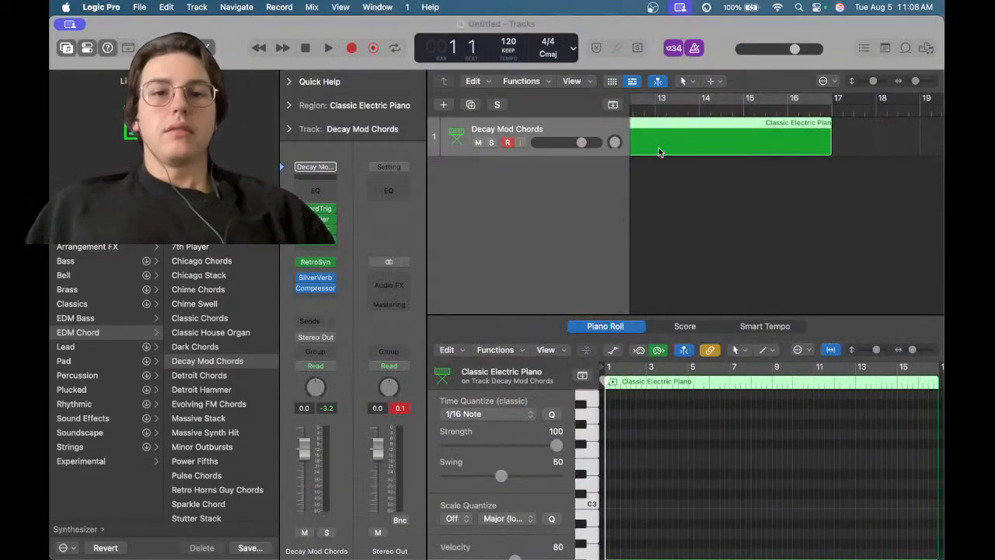
{"action": "key", "text": "super+k"}
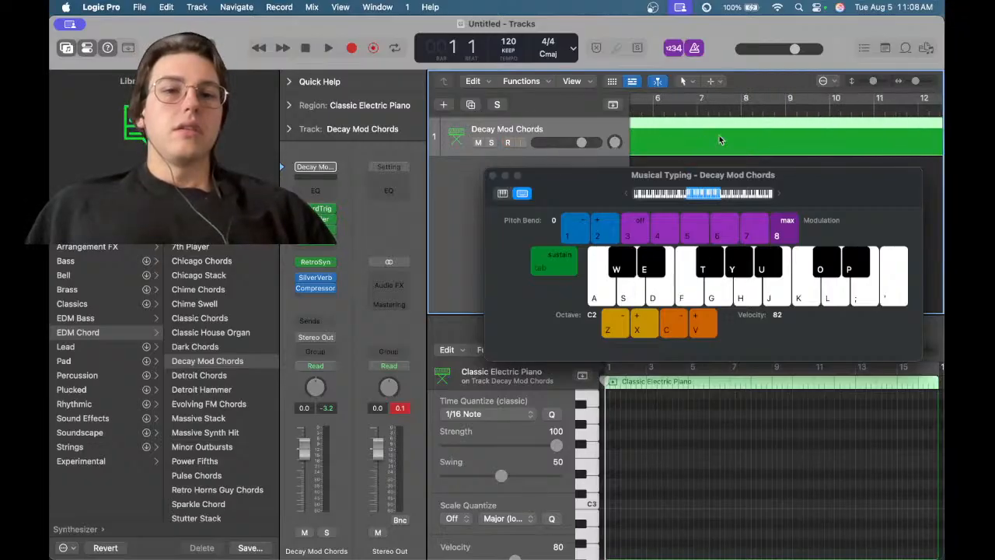
{"action": "key", "text": "space"}
{"action": "scroll", "coordinate": [717, 144], "scroll_direction": "down", "scroll_amount": 5}
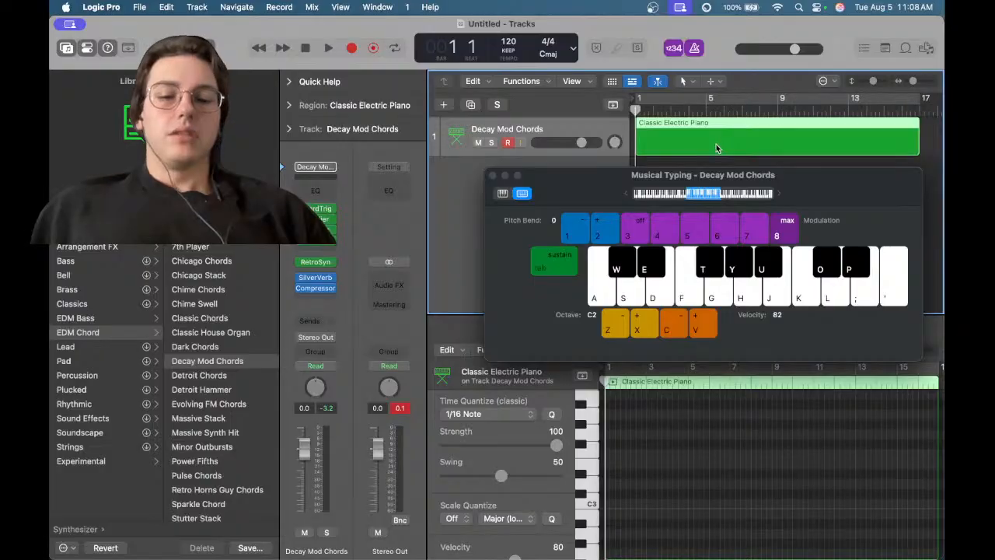
Play chord notes on the Decay Mod Chords patch with Musical Typing keys during playback
{"action": "key", "text": "a"}
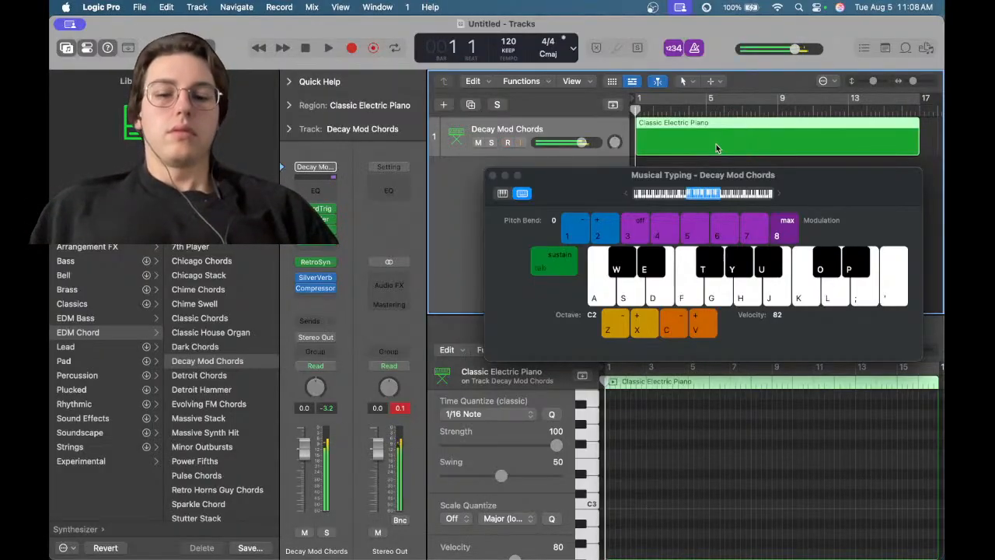
{"action": "key", "text": "f"}
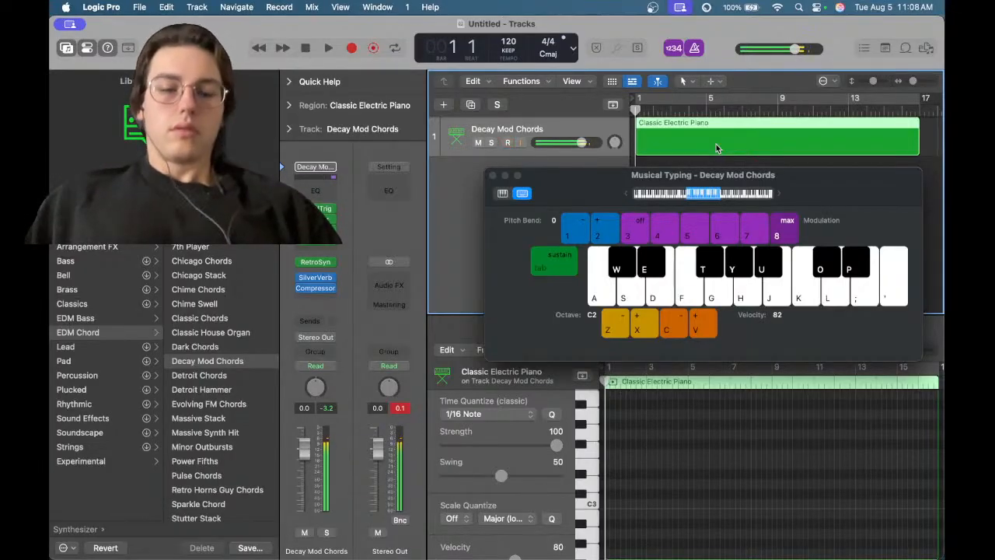
{"action": "key", "text": "k"}
{"action": "key", "text": "g"}
{"action": "key", "text": "g"}
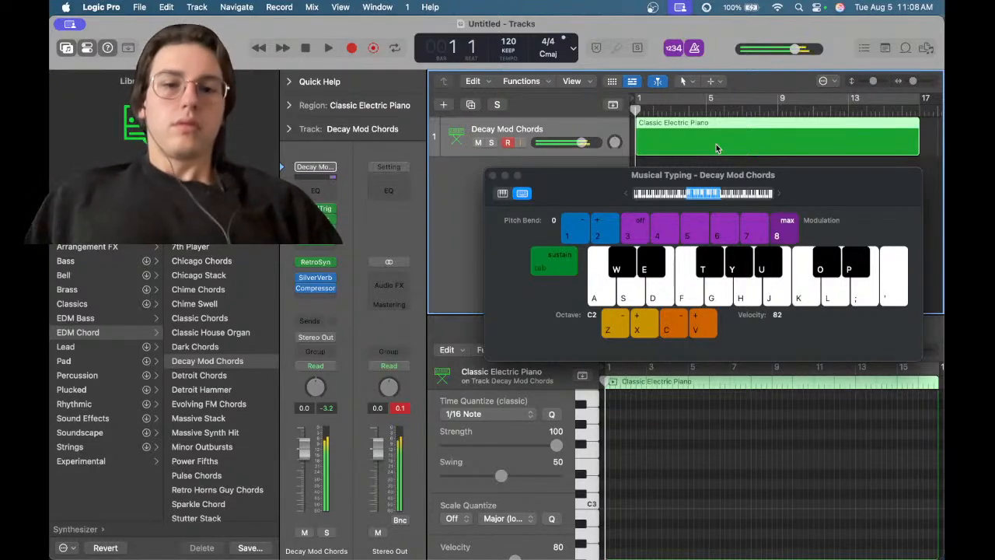
{"action": "key", "text": "f"}
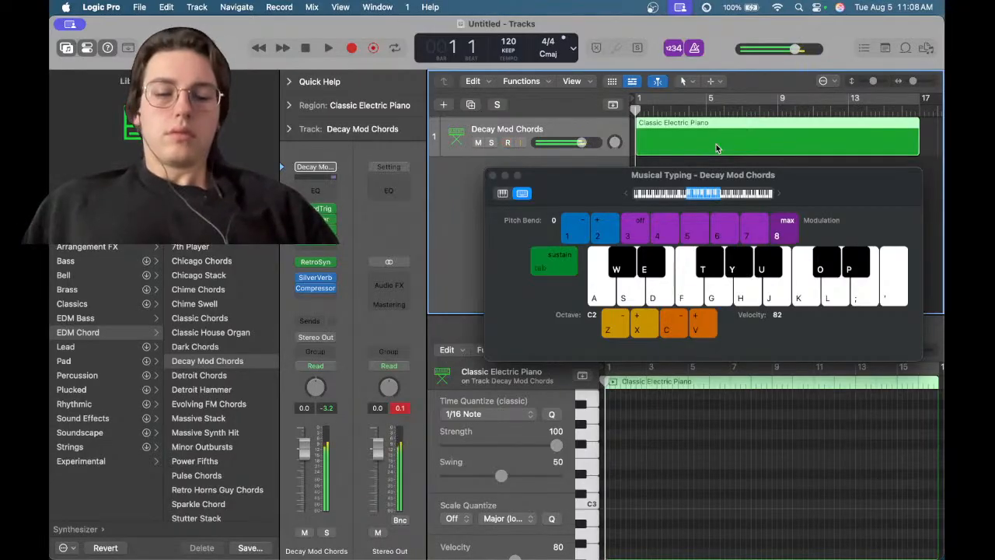
{"action": "key", "text": "v"}
{"action": "key", "text": "k"}
{"action": "key", "text": "k"}
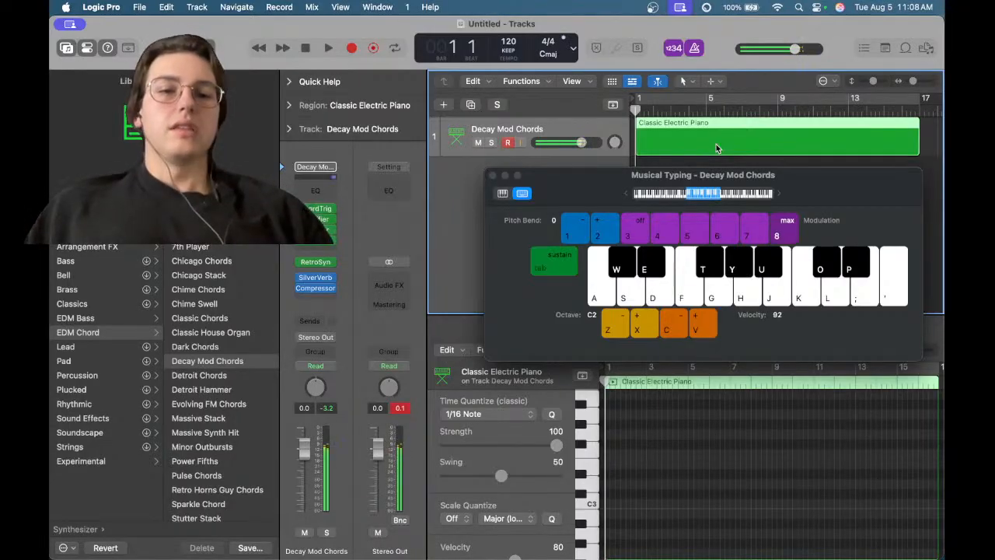
{"action": "key", "text": "k"}
{"action": "key", "text": "k"}
{"action": "key", "text": "v"}
{"action": "key", "text": "v"}
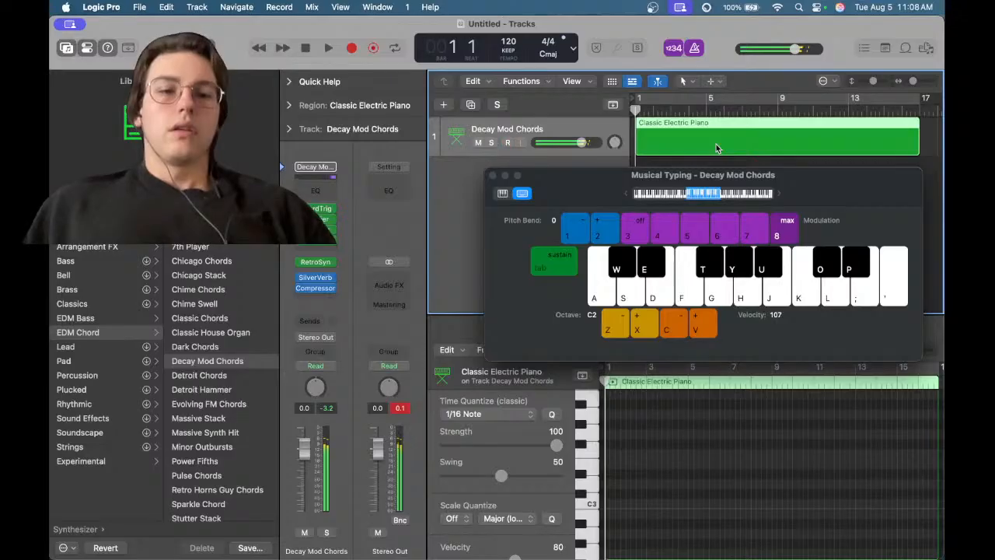
{"action": "key", "text": "k"}
{"action": "key", "text": "v"}
{"action": "key", "text": "k"}
{"action": "key", "text": "v"}
{"action": "key", "text": "k"}
{"action": "key", "text": "v"}
{"action": "key", "text": "k"}
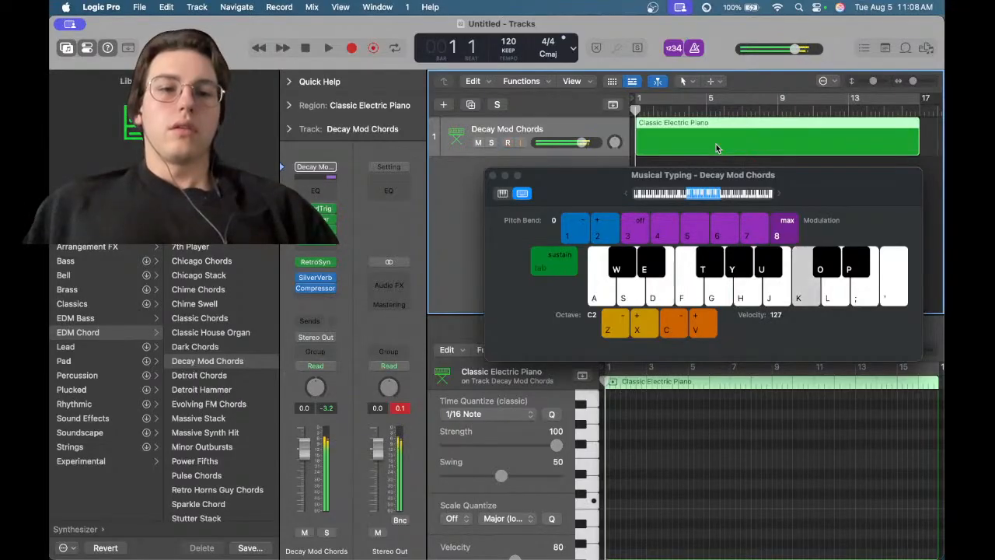
{"action": "key", "text": "v"}
{"action": "key", "text": "v"}
{"action": "key", "text": "k"}
{"action": "key", "text": "v"}
{"action": "key", "text": "k"}
{"action": "key", "text": "k"}
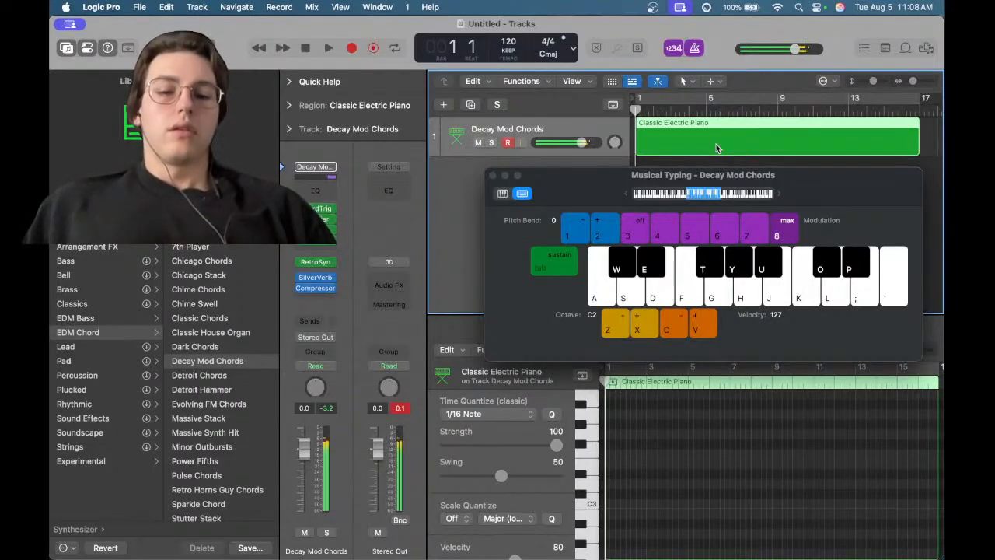
{"action": "key", "text": "j"}
{"action": "key", "text": "c"}
{"action": "key", "text": "j"}
{"action": "key", "text": "c"}
{"action": "key", "text": "j"}
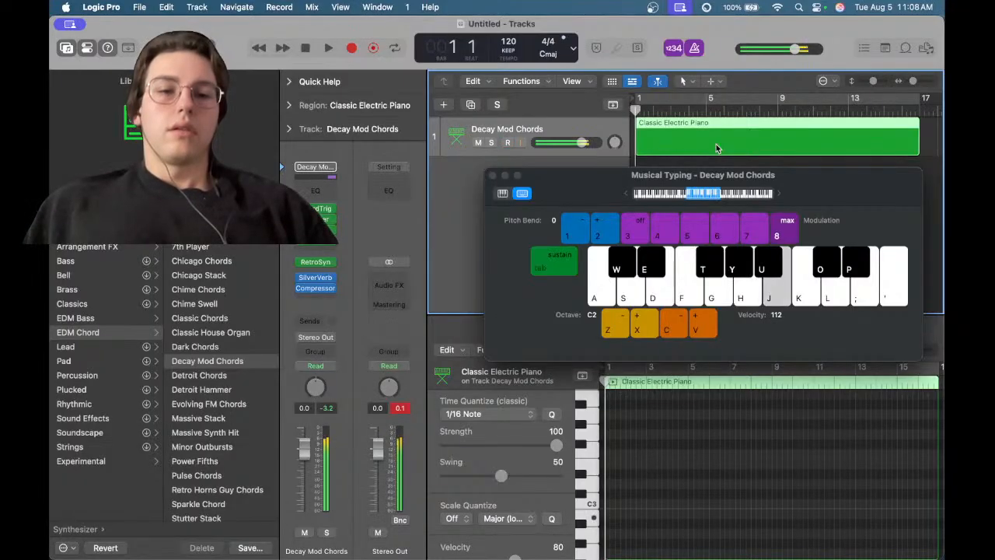
{"action": "key", "text": "j"}
{"action": "key", "text": "c"}
{"action": "key", "text": "c"}
{"action": "key", "text": "c"}
{"action": "key", "text": "j"}
{"action": "key", "text": "c"}
{"action": "key", "text": "c"}
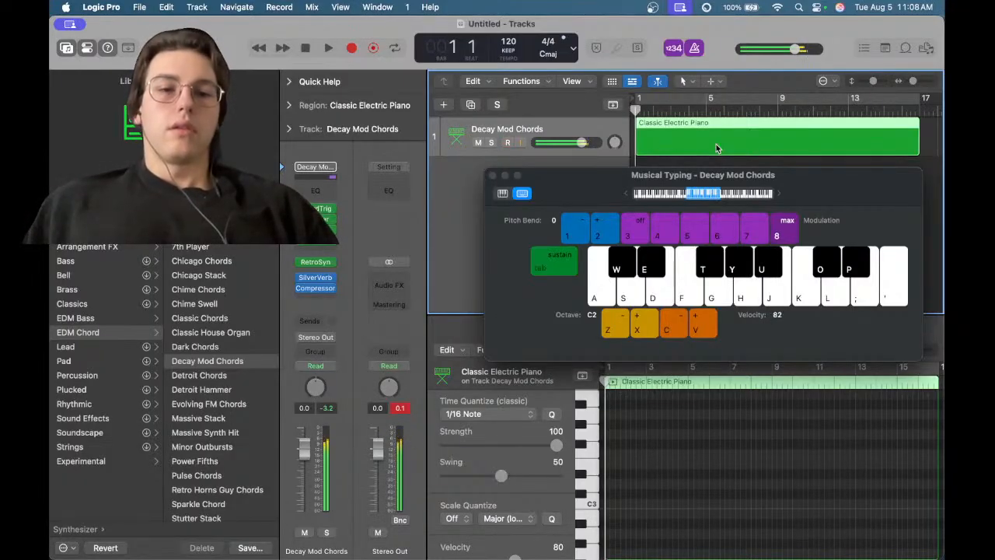
{"action": "key", "text": "c"}
{"action": "key", "text": "j"}
{"action": "key", "text": "c"}
{"action": "key", "text": "j"}
{"action": "key", "text": "c"}
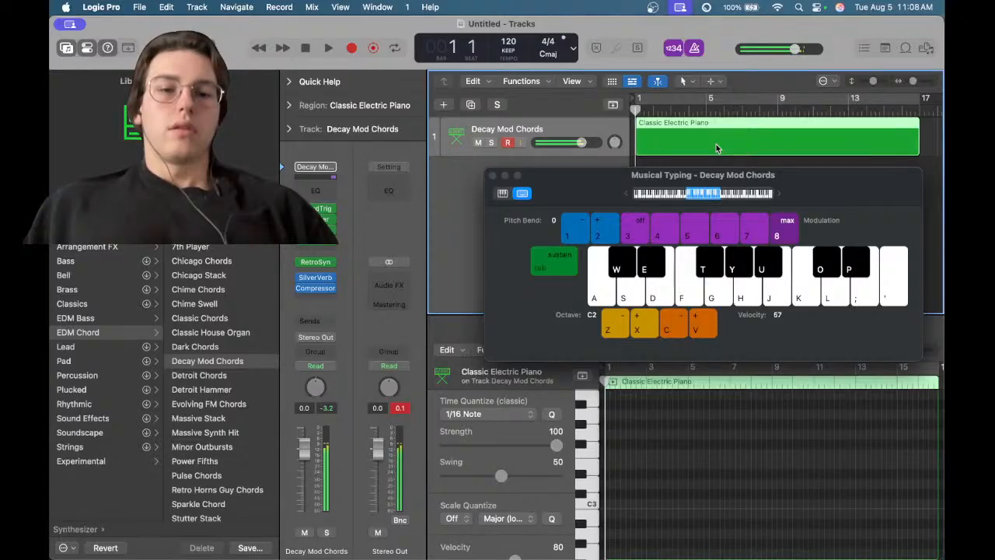
{"action": "key", "text": "j"}
{"action": "key", "text": "c"}
{"action": "key", "text": "j"}
Shift the Musical Typing octave down to C0, back up to C1, and keep playing notes
{"action": "key", "text": "z"}
{"action": "key", "text": "j"}
{"action": "key", "text": "z"}
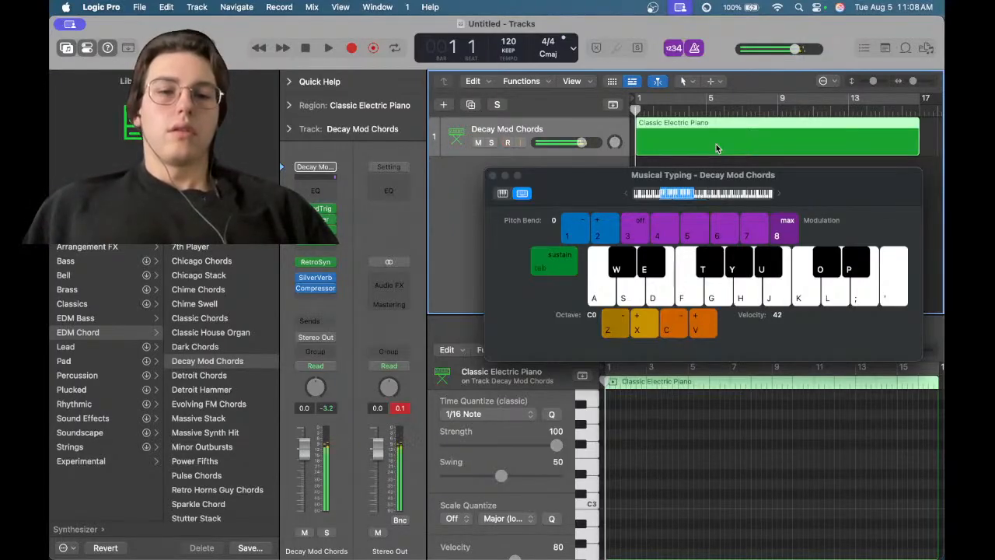
{"action": "key", "text": "j"}
{"action": "key", "text": "j"}
{"action": "key", "text": "j"}
{"action": "key", "text": "j"}
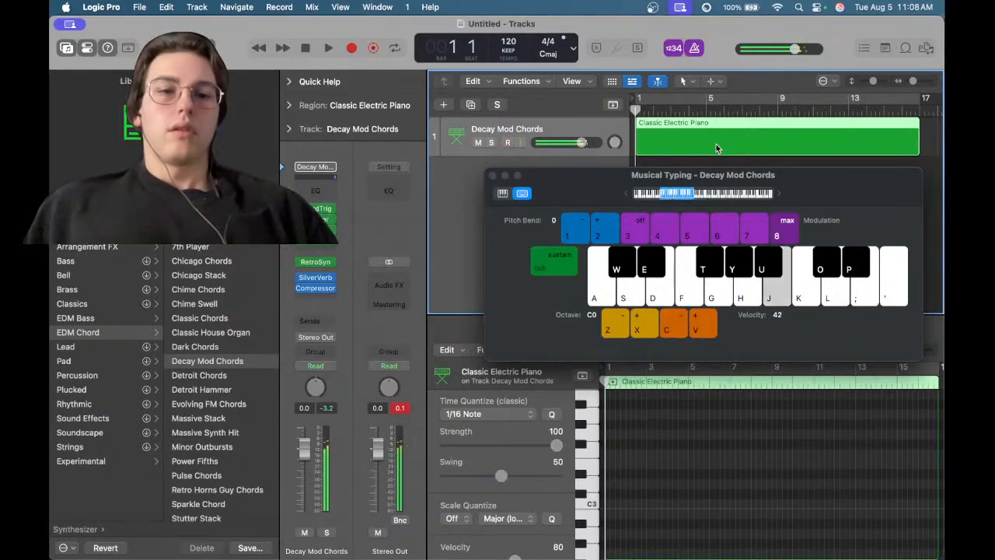
{"action": "key", "text": "x"}
{"action": "key", "text": "j"}
{"action": "key", "text": "j"}
{"action": "key", "text": "j"}
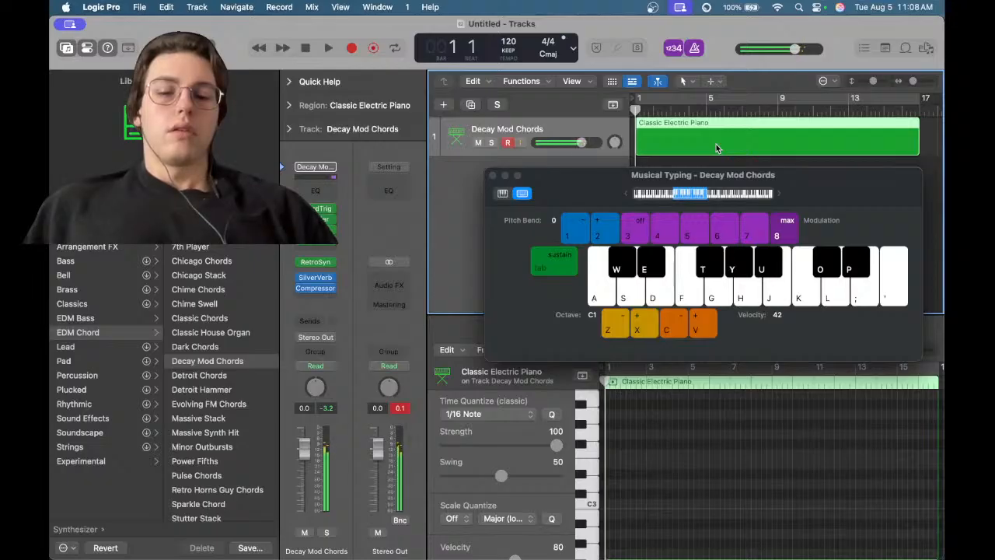
{"action": "key", "text": "g"}
{"action": "key", "text": "g"}
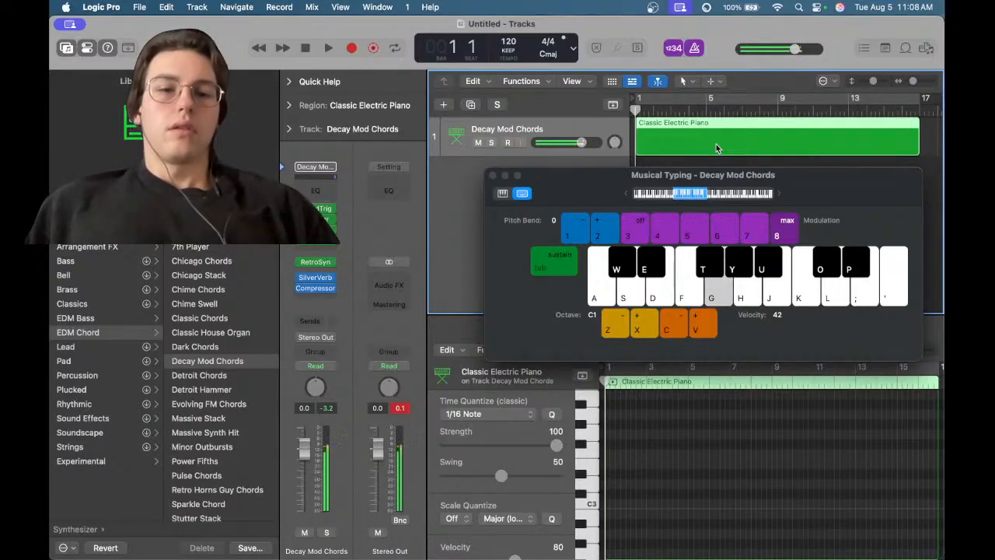
Play notes on the Decay Mod Chords patch with Musical Typing keys during playback
{"action": "key", "text": "h"}
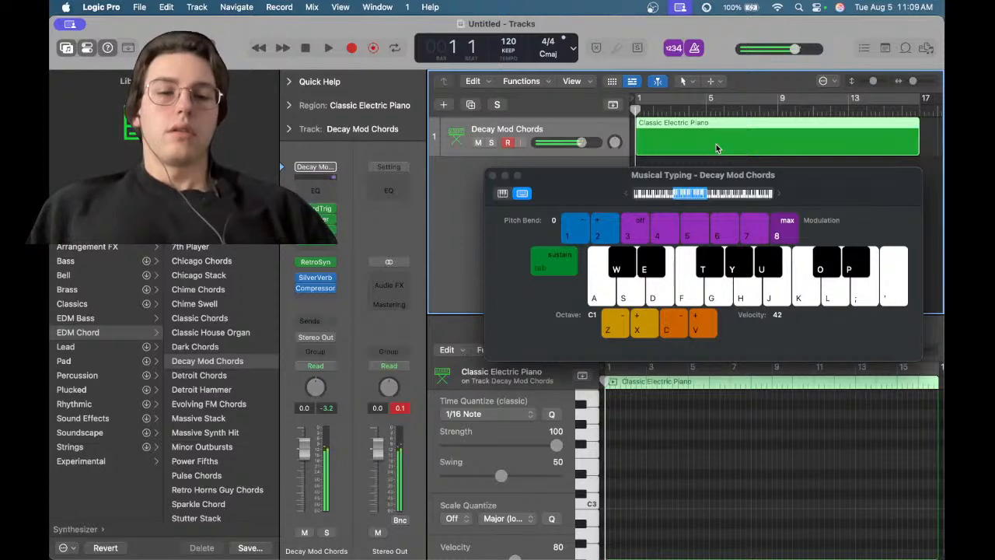
{"action": "key", "text": "h"}
{"action": "key", "text": "j"}
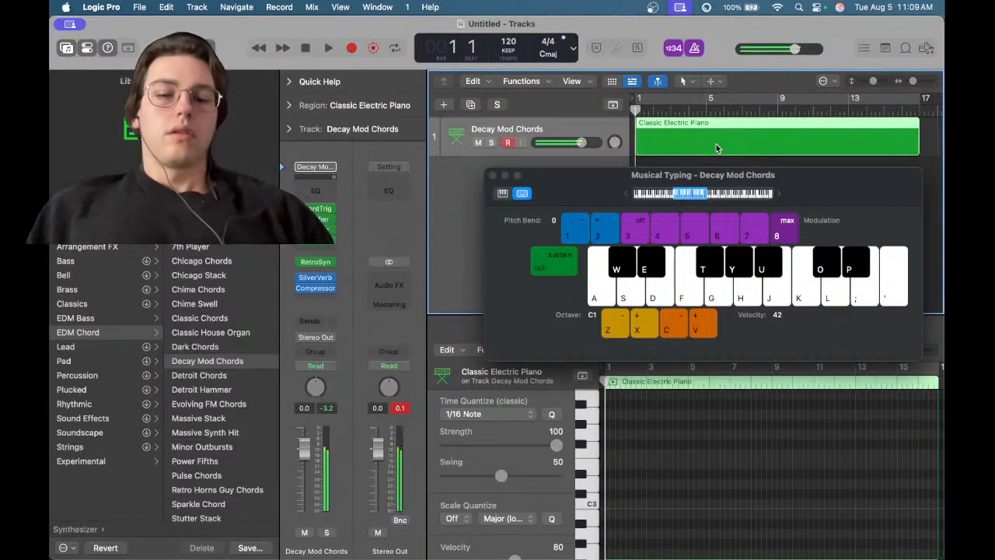
{"action": "key", "text": "f"}
{"action": "key", "text": "f"}
{"action": "key", "text": "g"}
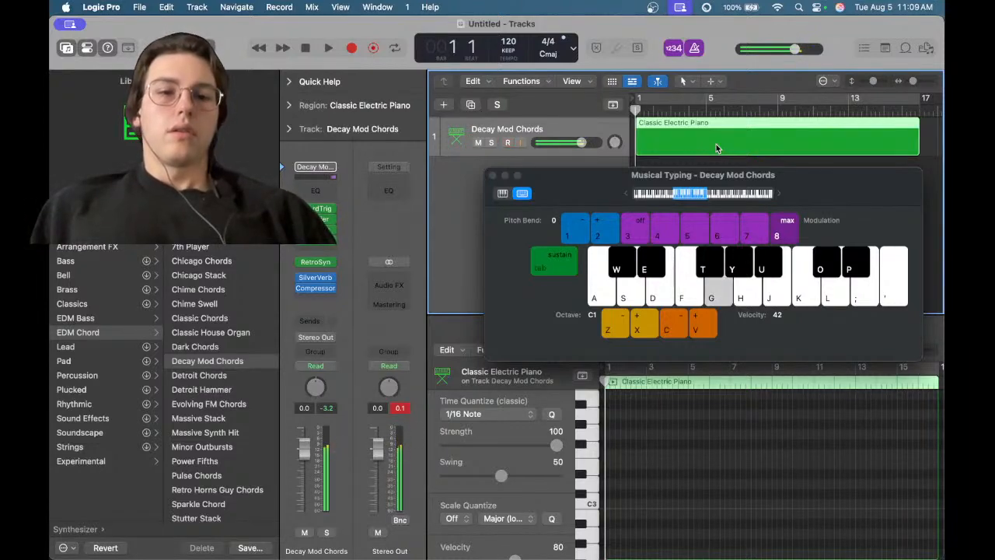
{"action": "key", "text": "g"}
{"action": "key", "text": "g"}
{"action": "key", "text": "g"}
{"action": "key", "text": "g"}
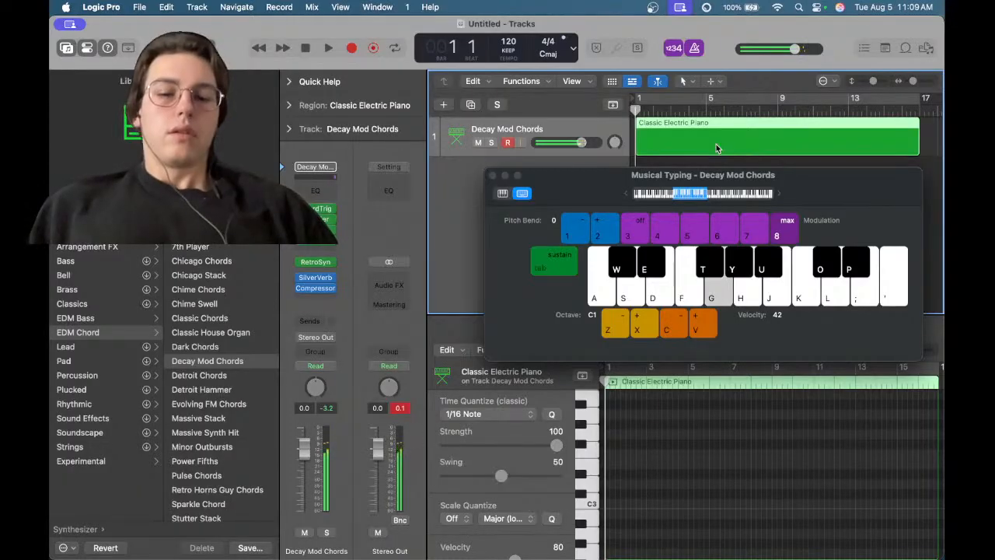
{"action": "key", "text": "j"}
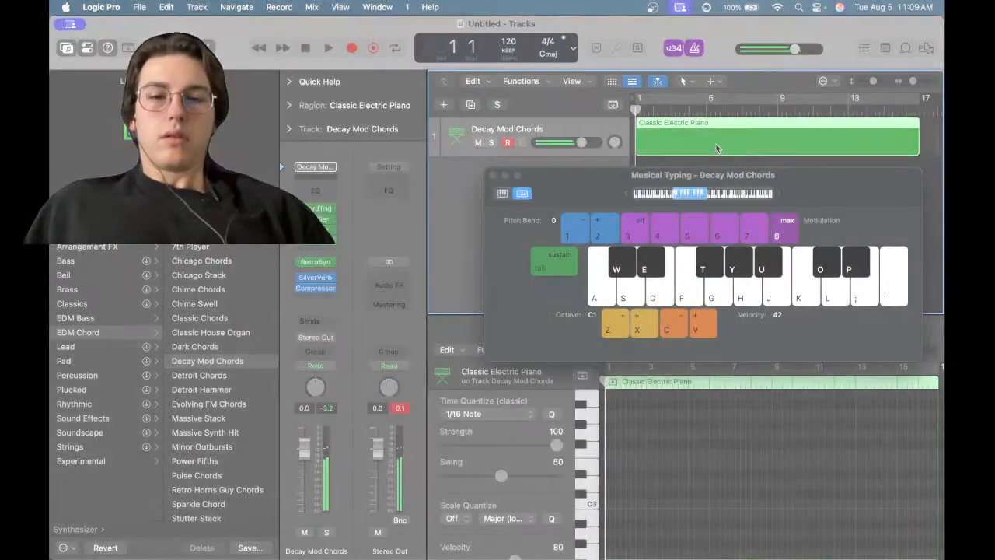
{"action": "key", "text": "j"}
Raise the Musical Typing velocity to 127 and lower it back to 112 while playing notes
{"action": "key", "text": "j"}
{"action": "key", "text": "j"}
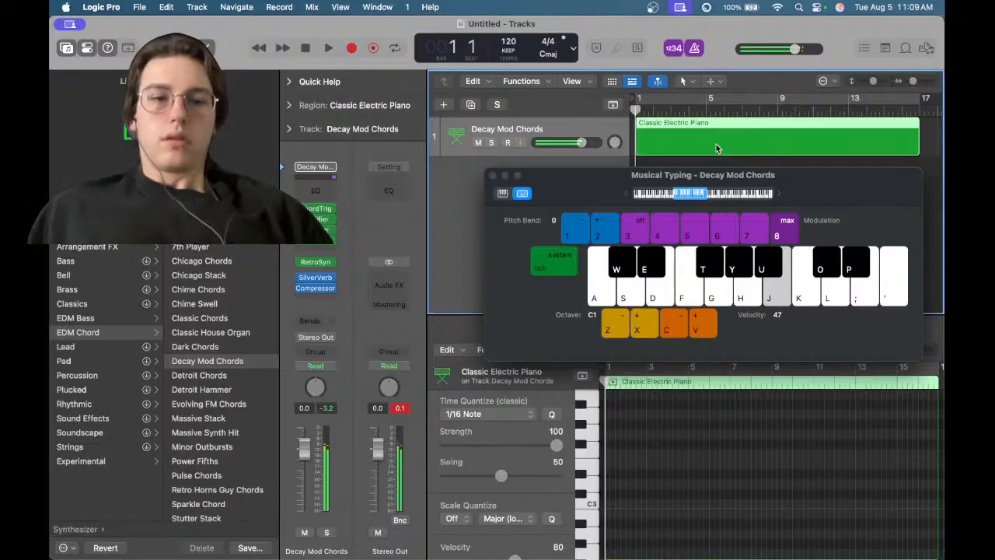
{"action": "key", "text": "v"}
{"action": "key", "text": "j"}
{"action": "key", "text": "v"}
{"action": "key", "text": "j"}
{"action": "key", "text": "j"}
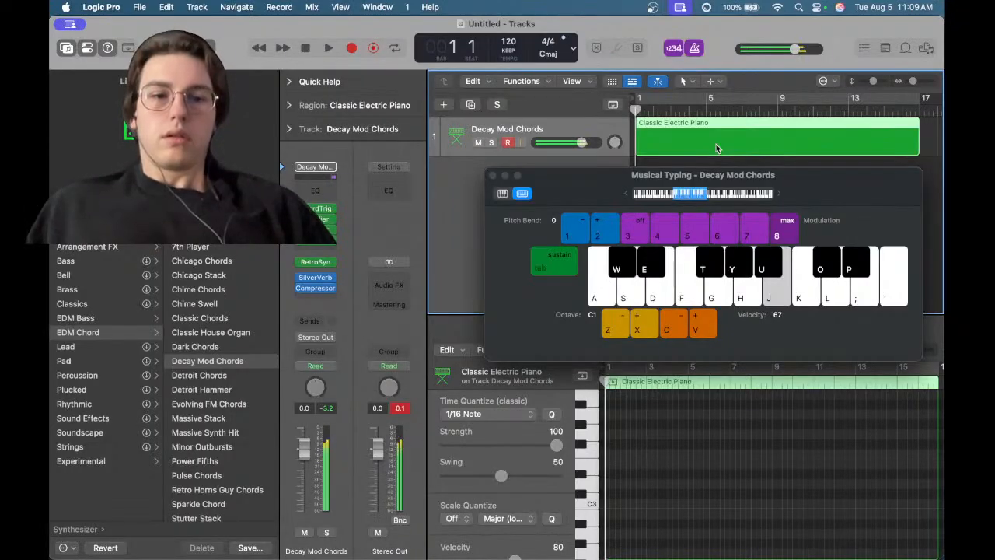
{"action": "key", "text": "v"}
{"action": "key", "text": "v"}
{"action": "key", "text": "v"}
{"action": "key", "text": "j"}
{"action": "key", "text": "v"}
{"action": "key", "text": "j"}
{"action": "key", "text": "v"}
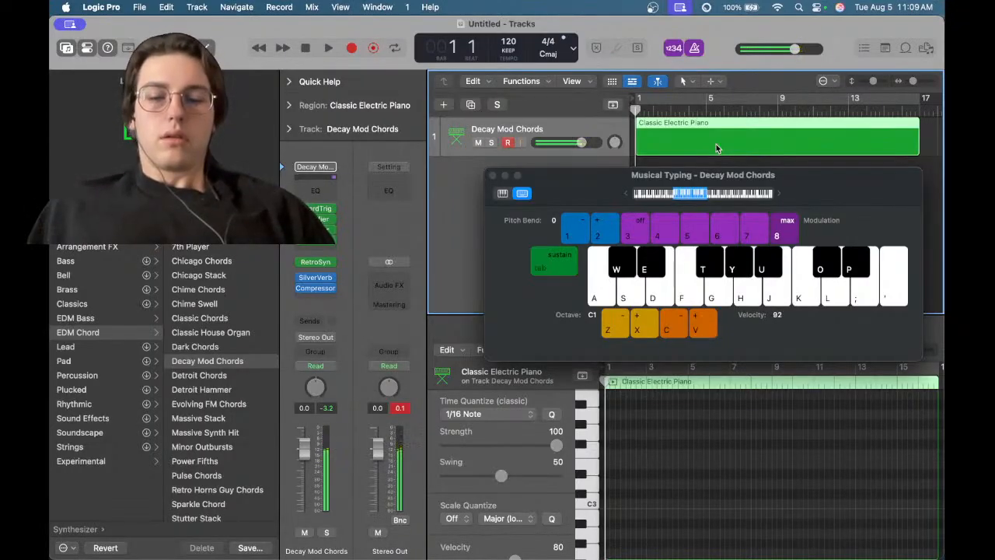
{"action": "key", "text": "g"}
{"action": "key", "text": "g"}
{"action": "key", "text": "v"}
{"action": "key", "text": "v"}
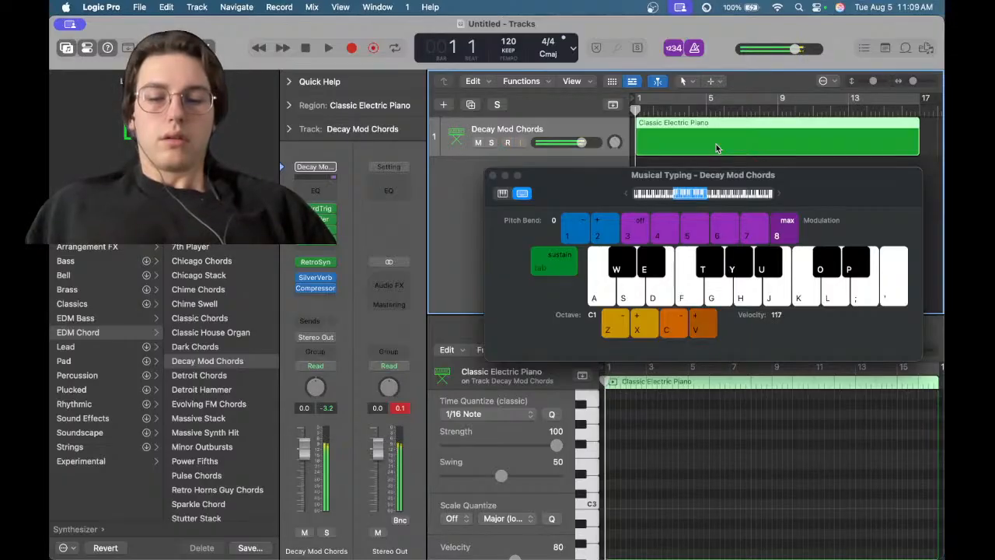
{"action": "key", "text": "g"}
{"action": "key", "text": "h"}
{"action": "key", "text": "v"}
{"action": "key", "text": "h"}
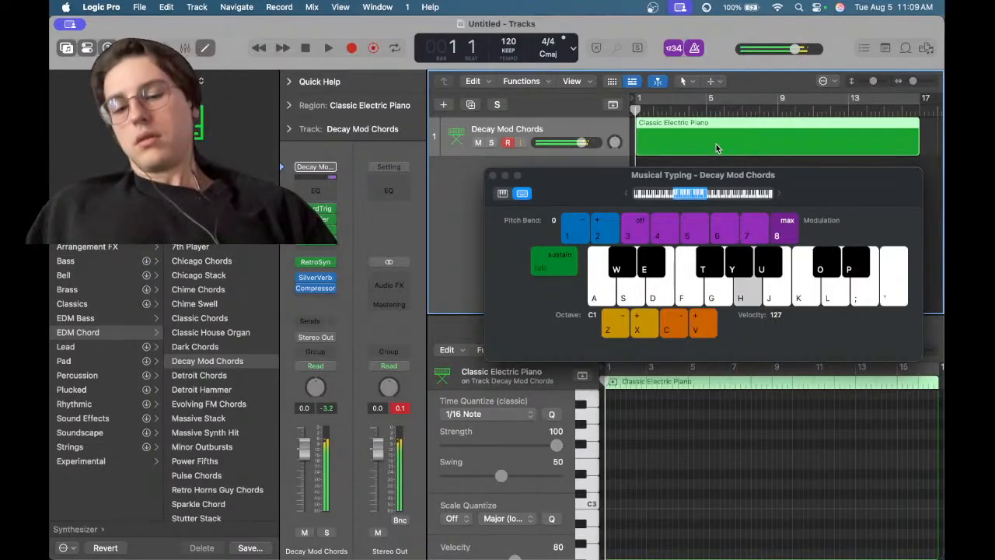
{"action": "key", "text": "c"}
{"action": "key", "text": "c"}
{"action": "key", "text": "h"}
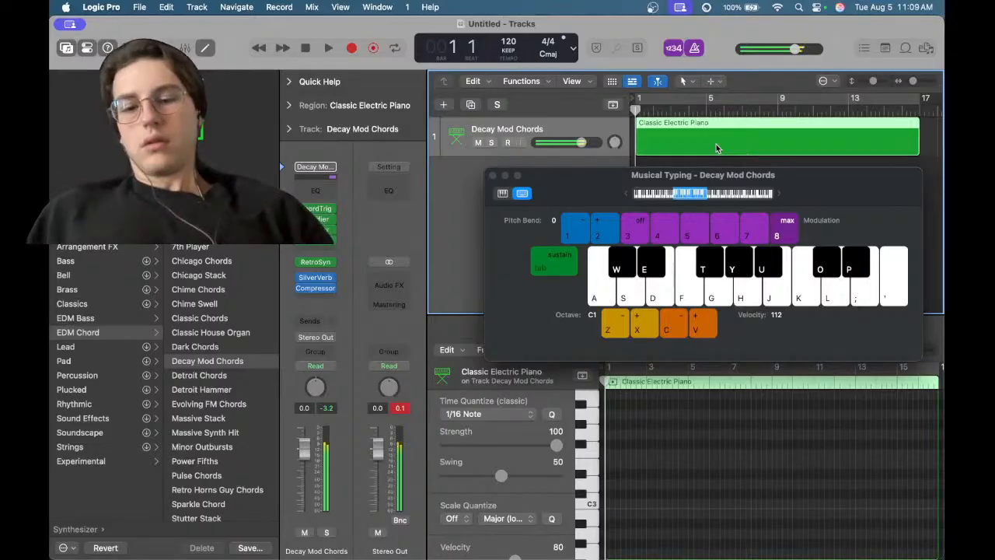
{"action": "key", "text": "h"}
Sweep the modulation from off up to max and bend the pitch down while playing a note
{"action": "key", "text": "5"}
{"action": "key", "text": "h"}
{"action": "key", "text": "h"}
{"action": "key", "text": "4"}
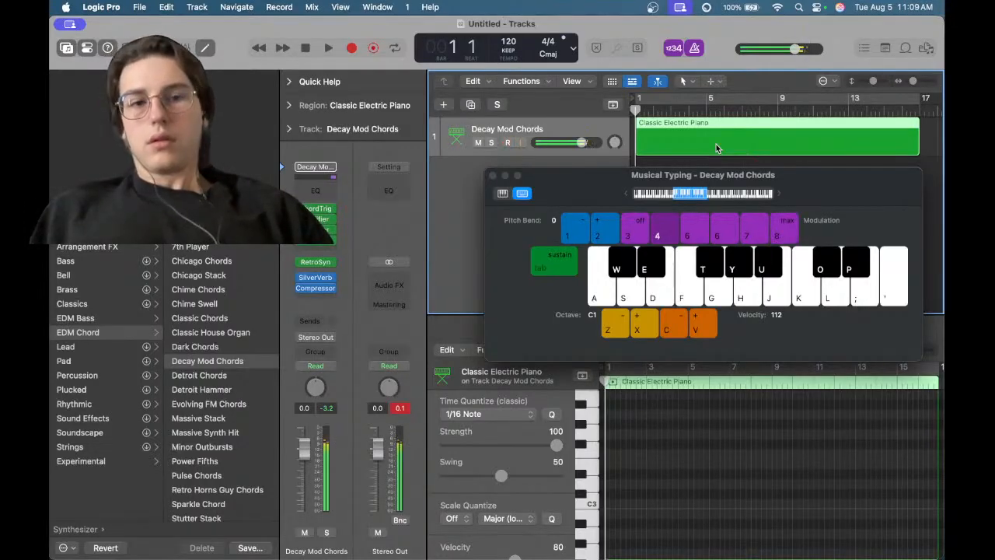
{"action": "key", "text": "3"}
{"action": "key", "text": "h"}
{"action": "key", "text": "1"}
{"action": "key", "text": "h"}
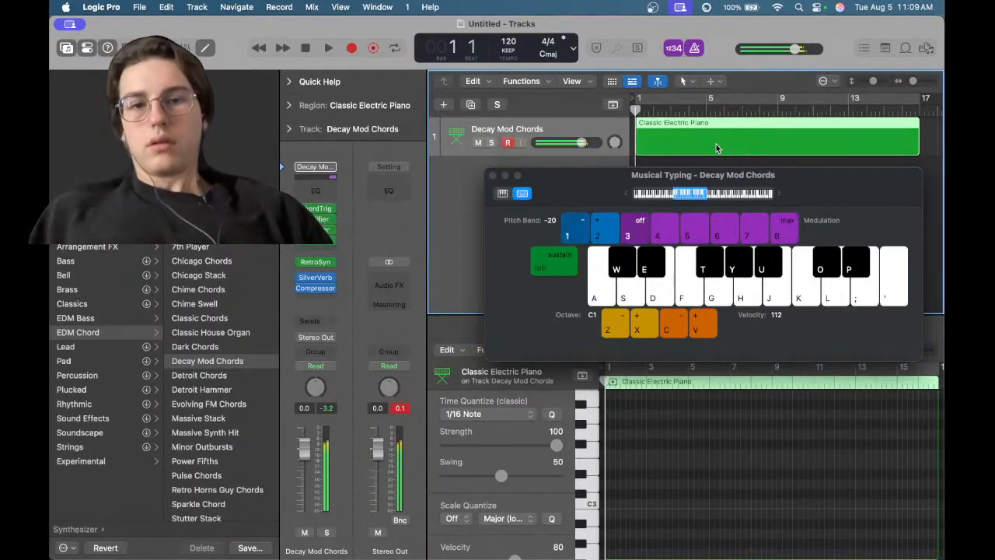
{"action": "key", "text": "h"}
{"action": "key", "text": "h"}
{"action": "key", "text": "h"}
{"action": "key", "text": "h"}
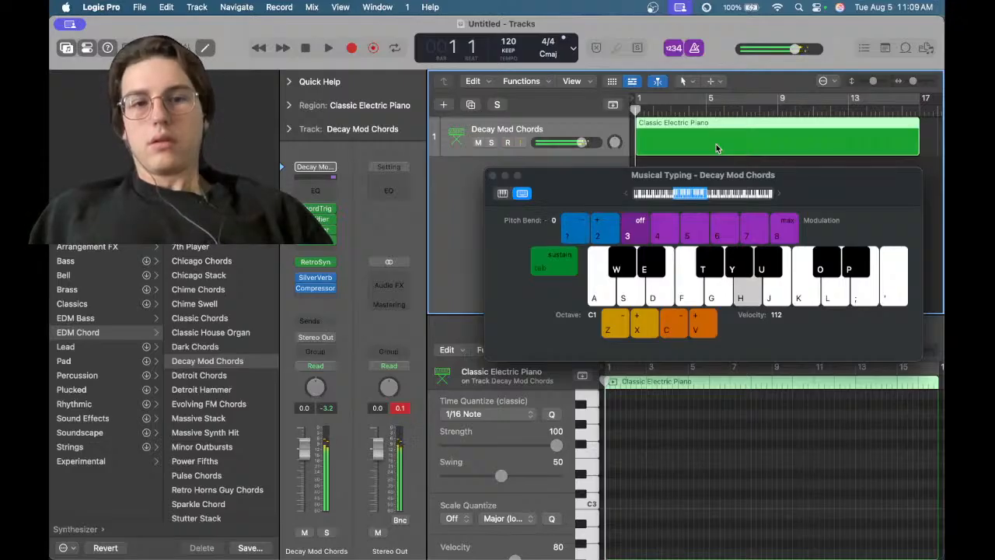
{"action": "key", "text": "h"}
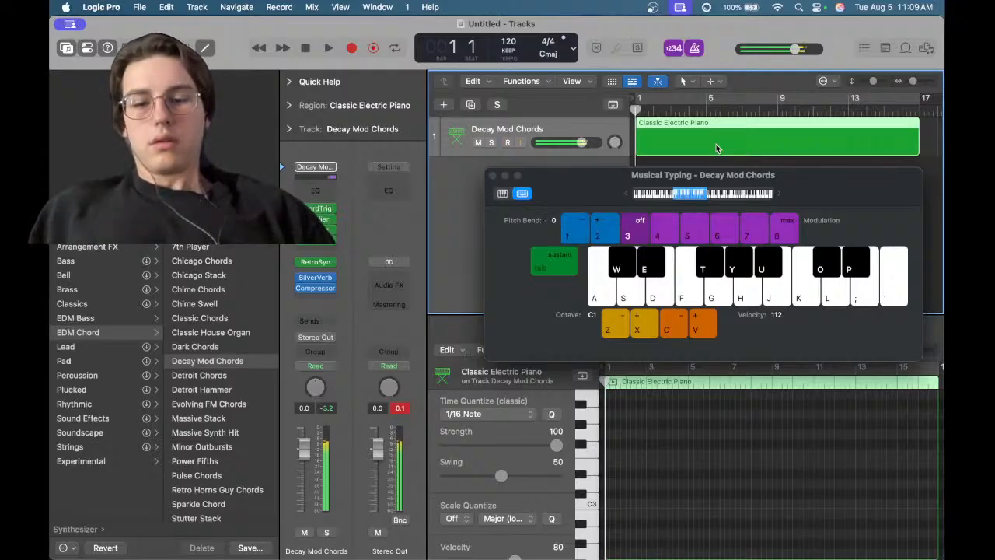
{"action": "key", "text": "5"}
{"action": "key", "text": "h"}
{"action": "key", "text": "6"}
{"action": "key", "text": "h"}
{"action": "key", "text": "7"}
{"action": "key", "text": "h"}
{"action": "key", "text": "8"}
{"action": "key", "text": "h"}
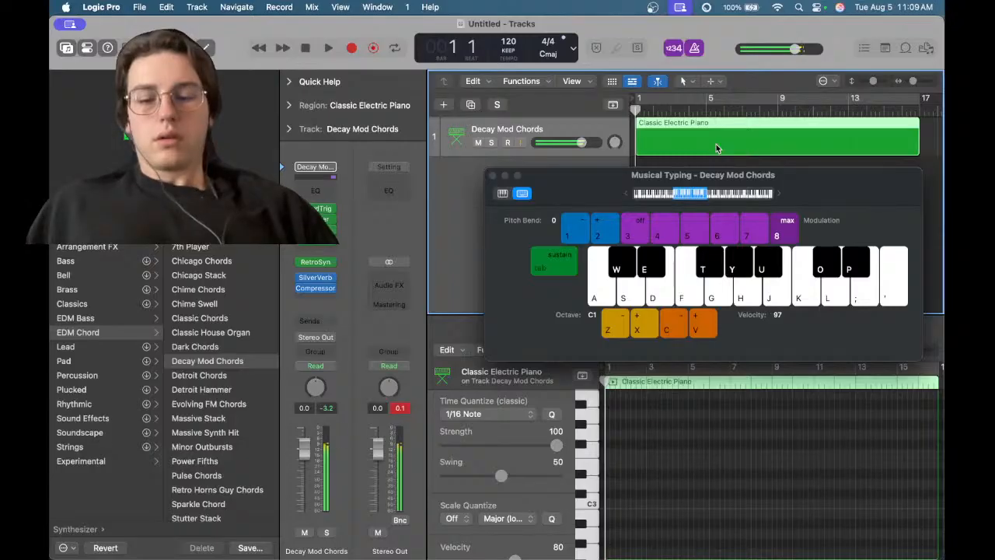
Lower the Musical Typing velocity to 57 while playing notes
{"action": "key", "text": "j"}
{"action": "key", "text": "c"}
{"action": "key", "text": "j"}
{"action": "key", "text": "j"}
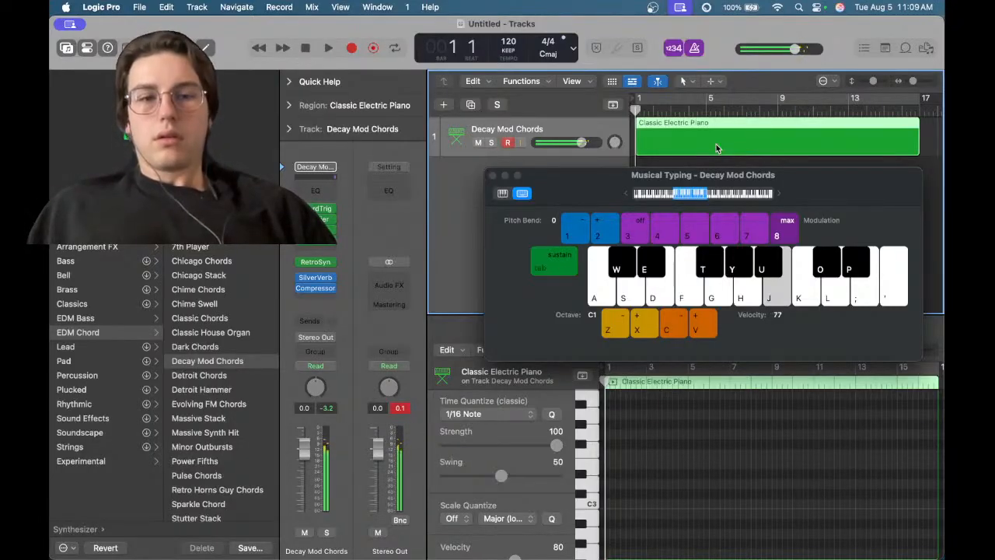
{"action": "key", "text": "j"}
{"action": "key", "text": "c"}
{"action": "key", "text": "c"}
{"action": "key", "text": "j"}
{"action": "key", "text": "j"}
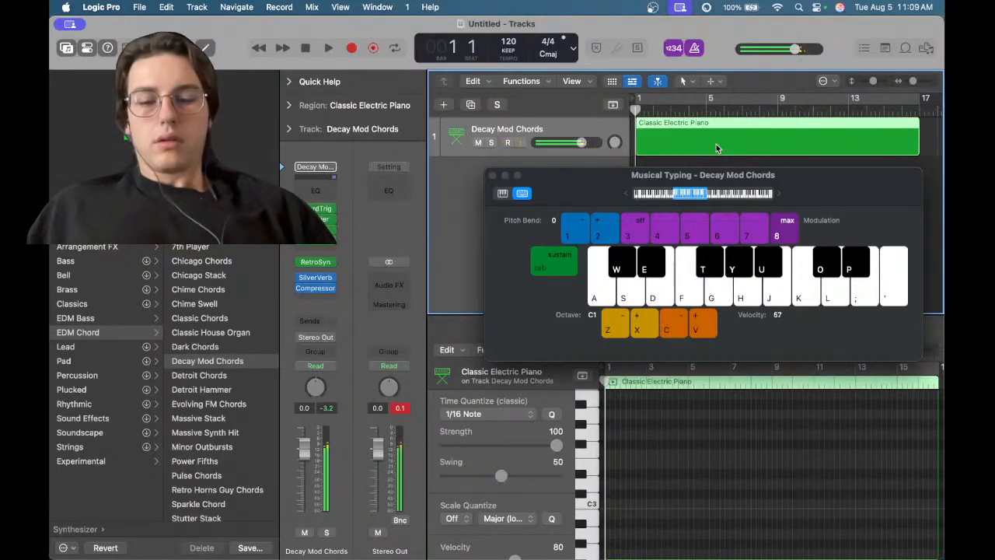
{"action": "key", "text": "j"}
{"action": "key", "text": "c"}
Raise the velocity back up to 127 while playing notes on several keys
{"action": "key", "text": "j"}
{"action": "key", "text": "v"}
{"action": "key", "text": "j"}
{"action": "key", "text": "v"}
{"action": "key", "text": "v"}
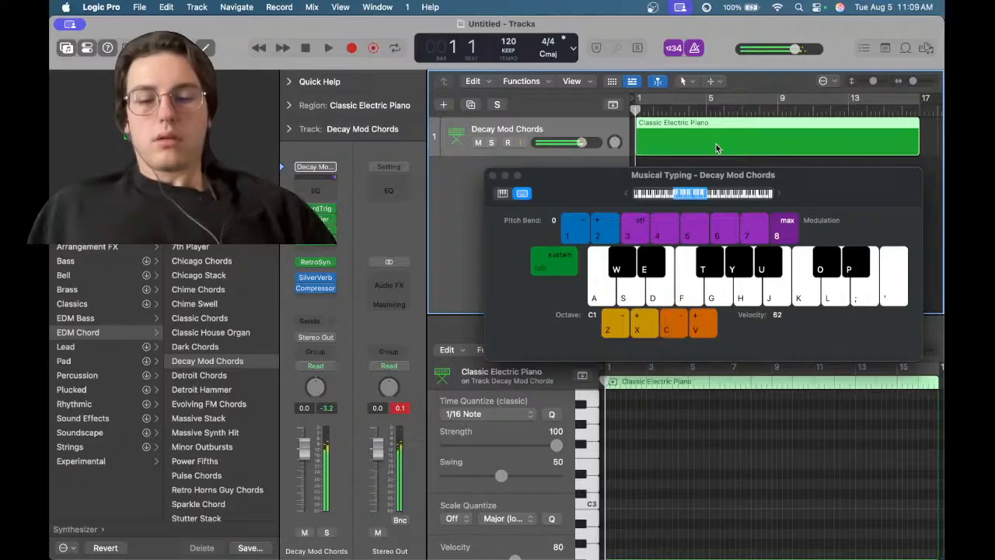
{"action": "key", "text": "v"}
{"action": "key", "text": "j"}
{"action": "key", "text": "h"}
{"action": "key", "text": "h"}
{"action": "key", "text": "v"}
{"action": "key", "text": "t"}
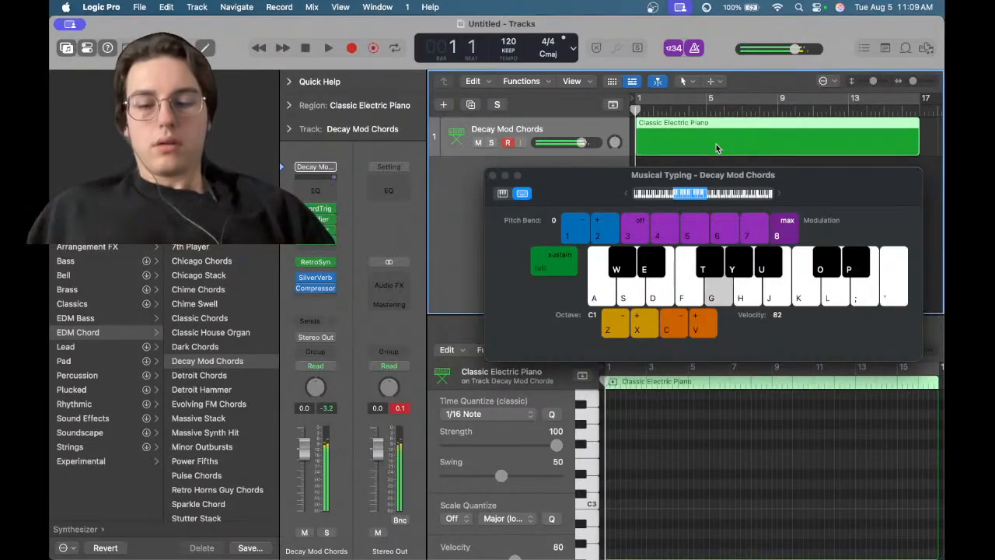
{"action": "key", "text": "t"}
{"action": "key", "text": "v"}
{"action": "key", "text": "t"}
{"action": "key", "text": "v"}
{"action": "key", "text": "g"}
{"action": "key", "text": "v"}
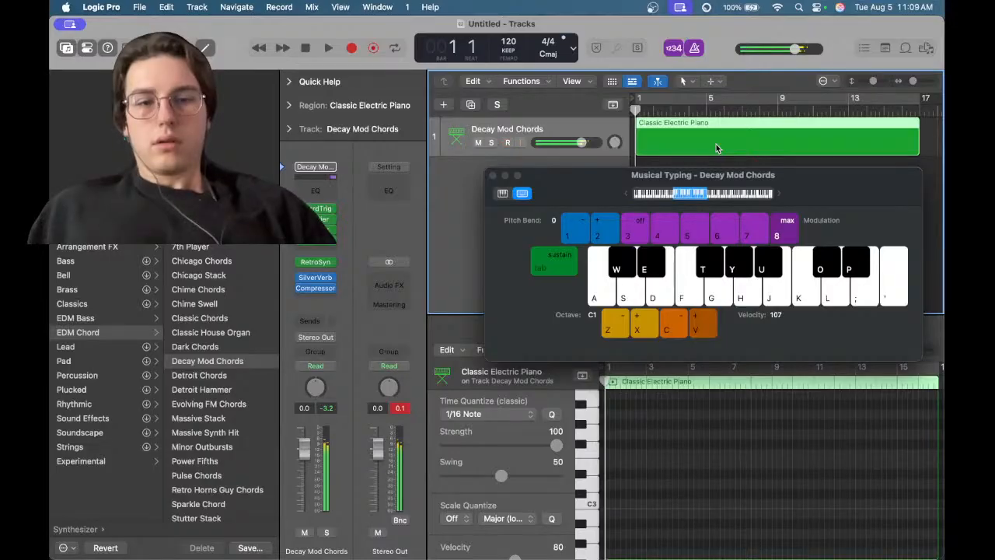
{"action": "key", "text": "v"}
{"action": "key", "text": "g"}
{"action": "key", "text": "v"}
{"action": "key", "text": "h"}
{"action": "key", "text": "v"}
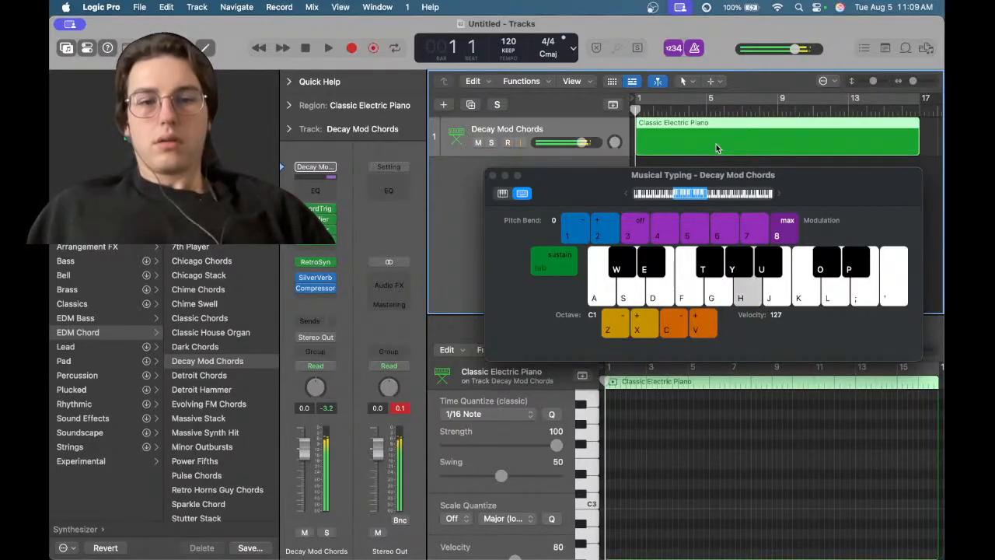
{"action": "key", "text": "v"}
Lower the velocity to 87, switch modulation off, and set modulation to level 5
{"action": "key", "text": "c"}
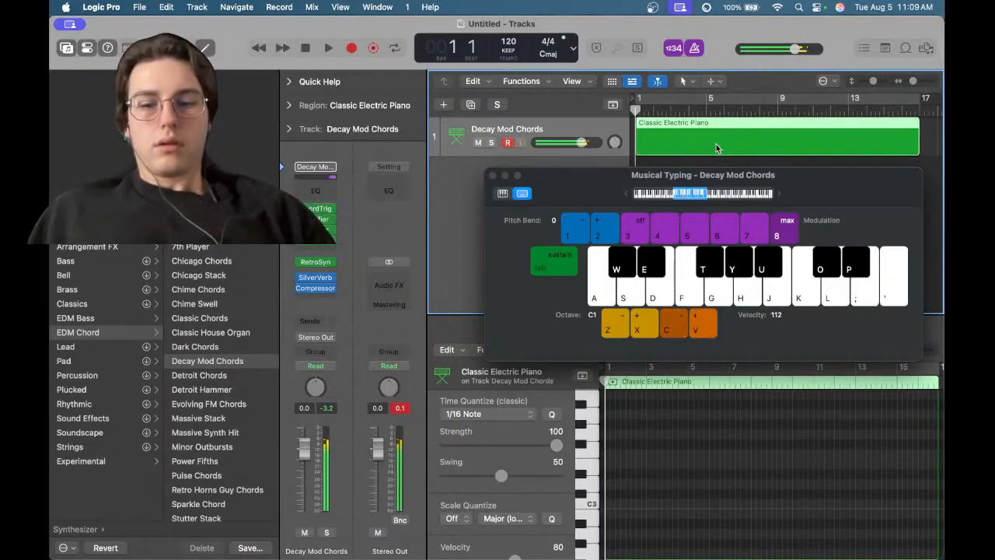
{"action": "key", "text": "3"}
{"action": "key", "text": "c"}
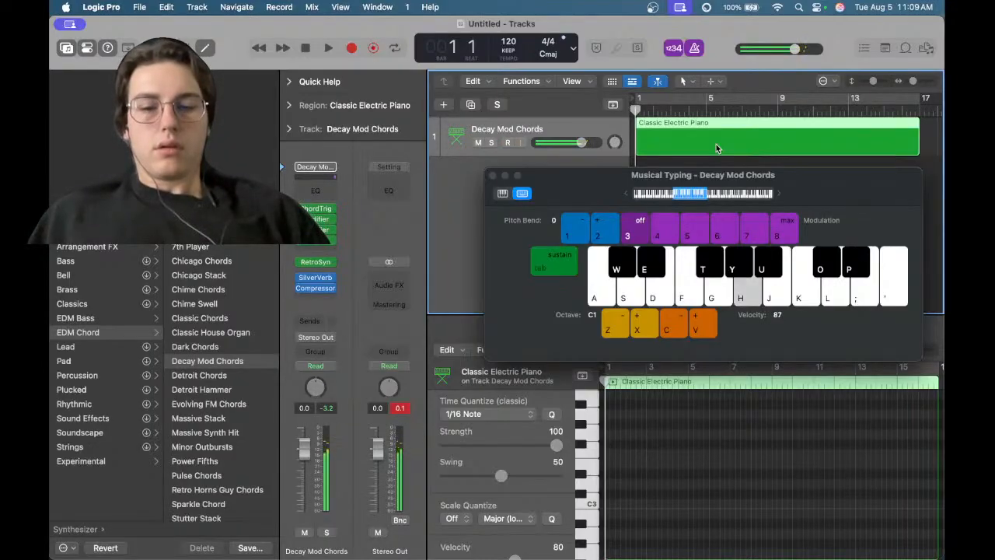
{"action": "key", "text": "5"}
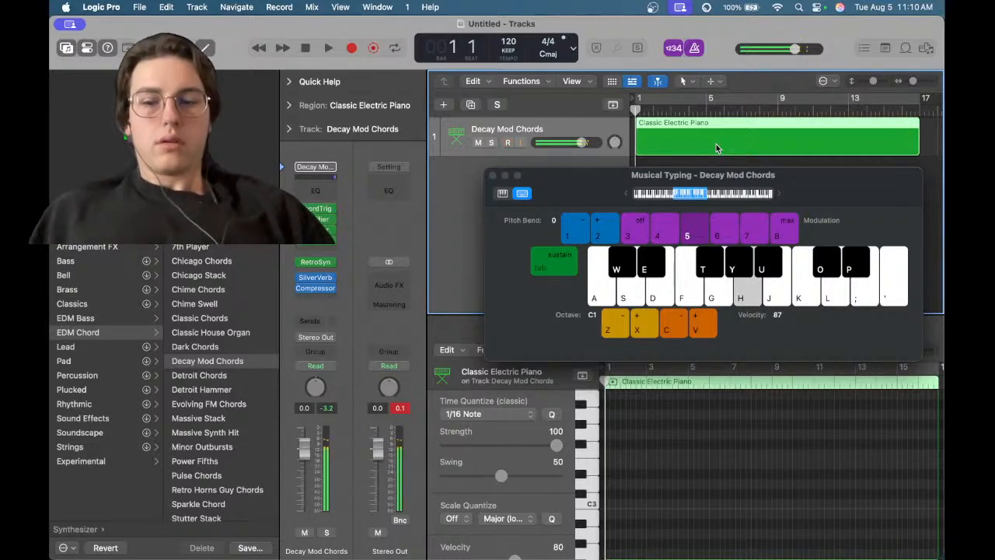
Bend the pitch up and down with the Musical Typing pitch bend keys while playing a note
{"action": "key", "text": "2"}
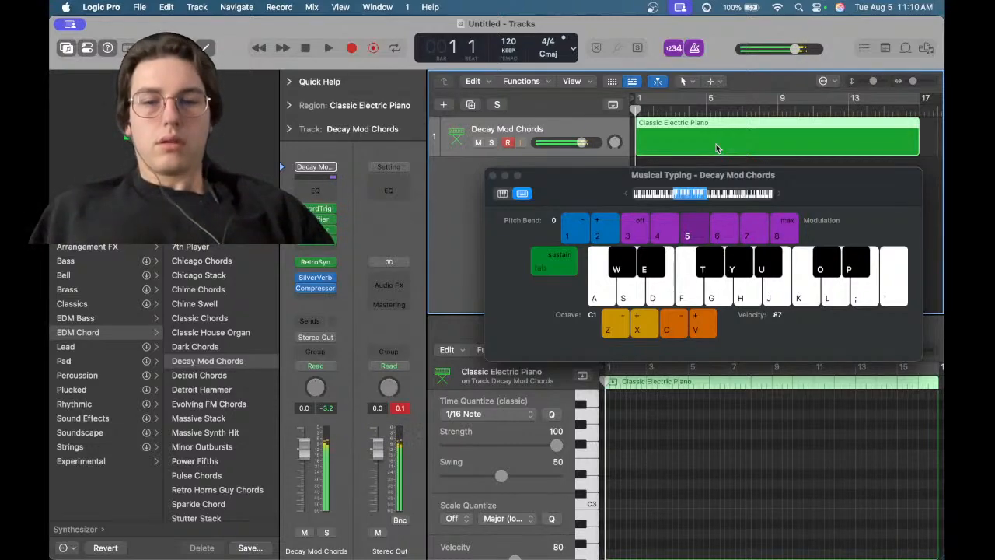
{"action": "key", "text": "2"}
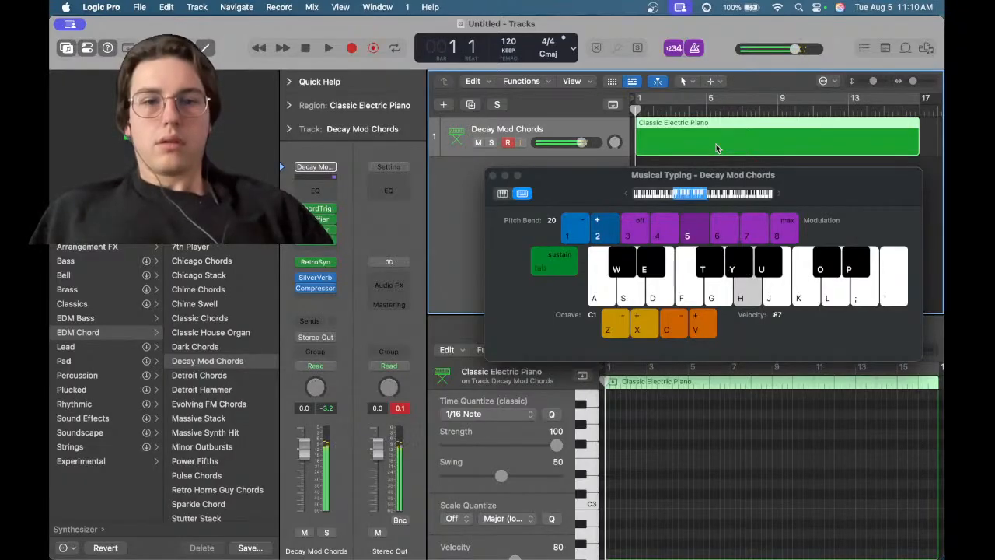
{"action": "key", "text": "1"}
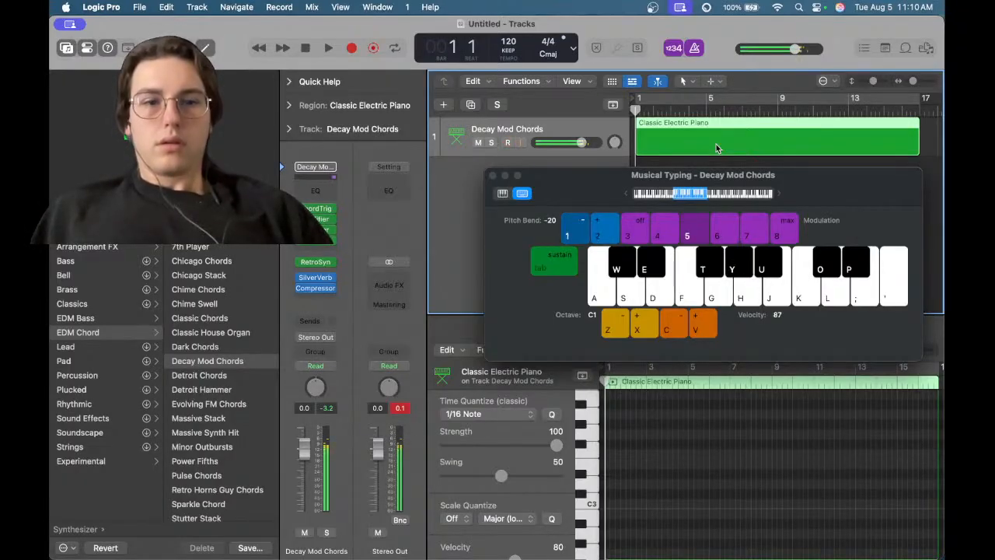
{"action": "key", "text": "h"}
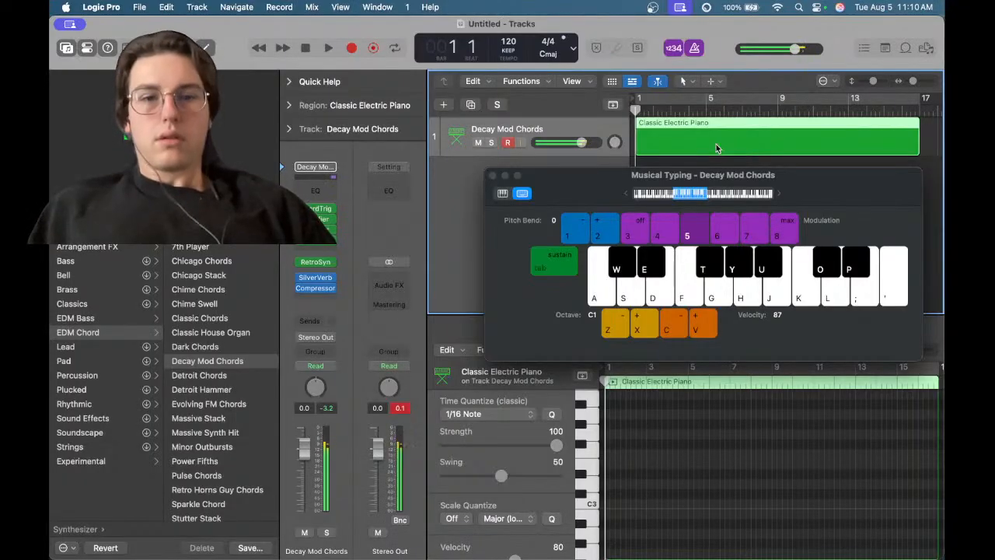
{"action": "key", "text": "2"}
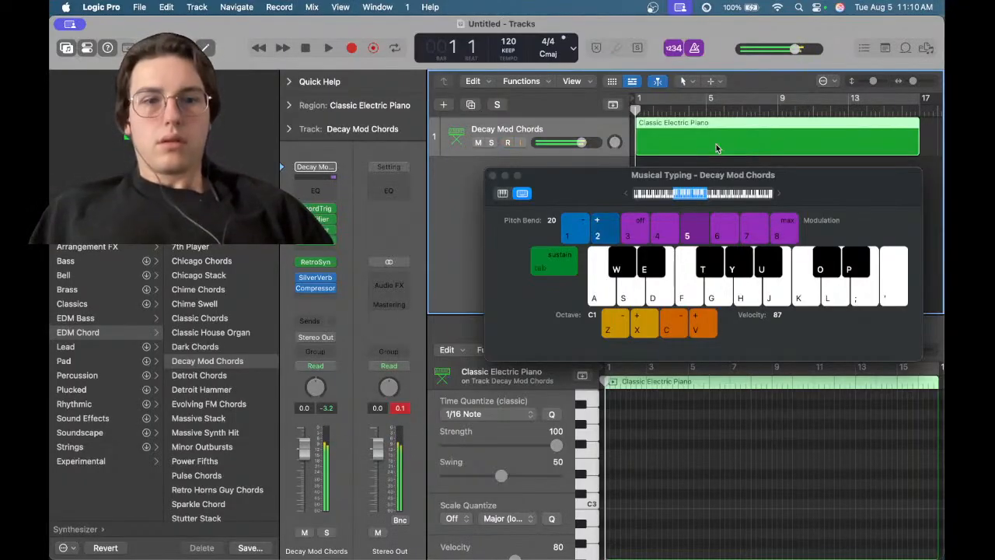
{"action": "key", "text": "1"}
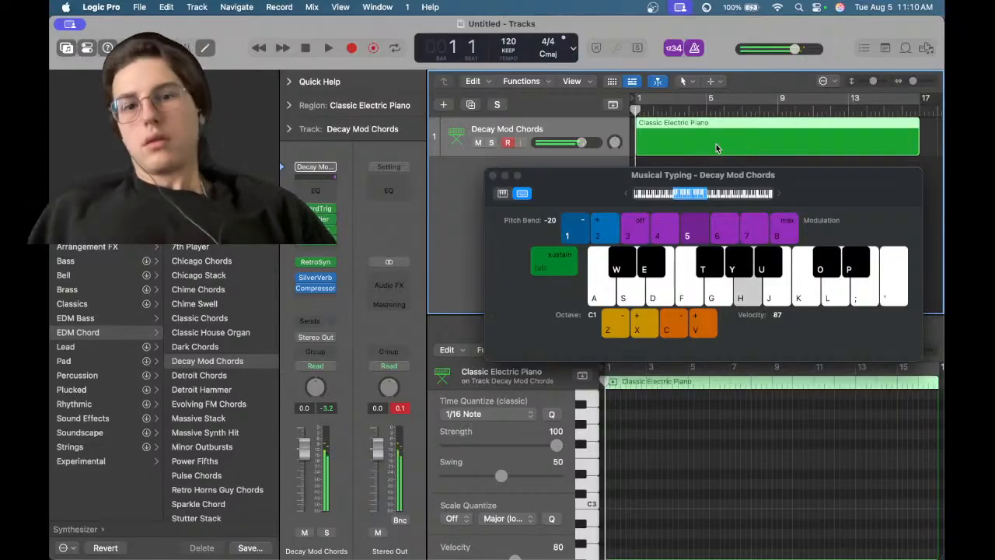
Keep playing notes on the patch with Musical Typing keys
{"action": "key", "text": "h"}
{"action": "key", "text": "h"}
{"action": "key", "text": "h"}
{"action": "key", "text": "h"}
{"action": "key", "text": "h"}
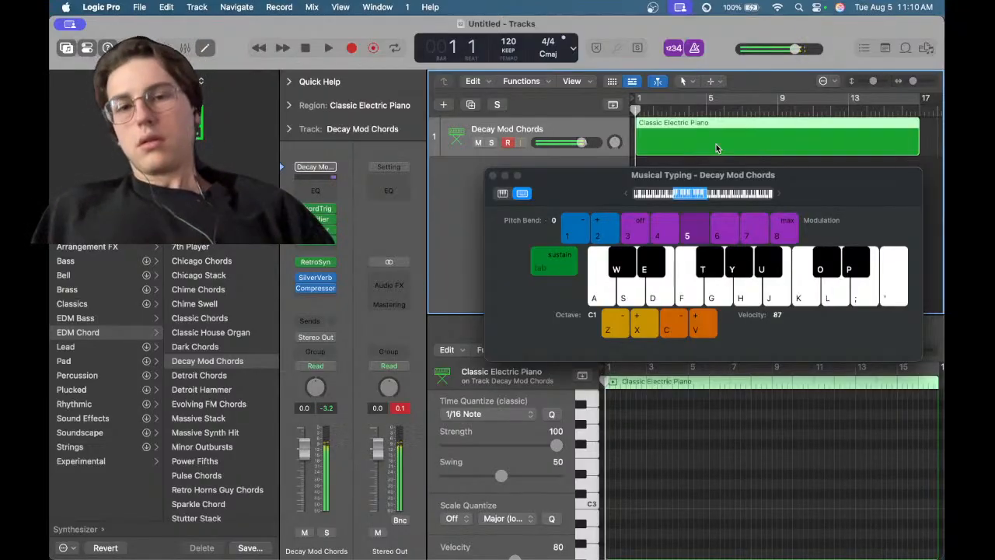
{"action": "key", "text": "h"}
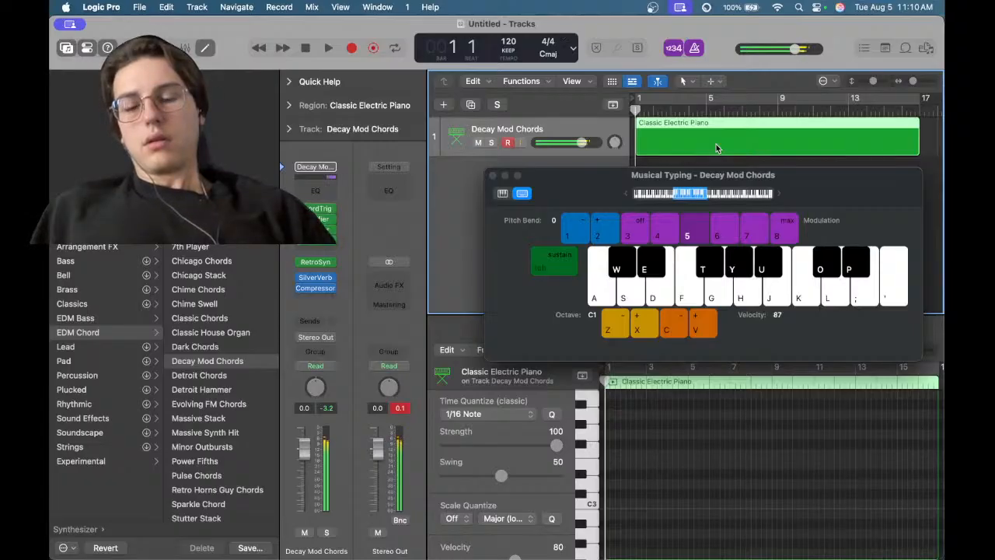
{"action": "key", "text": "j"}
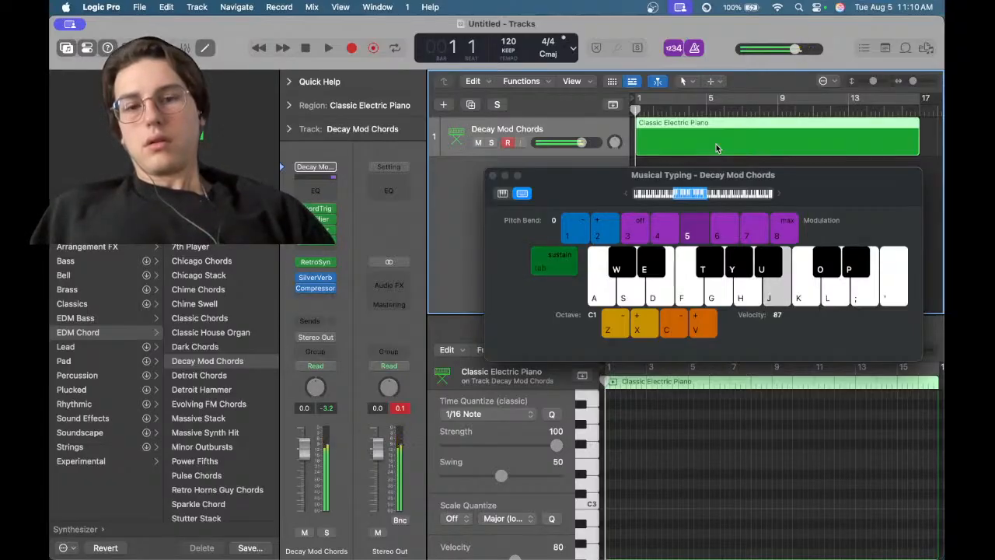
{"action": "key", "text": "h"}
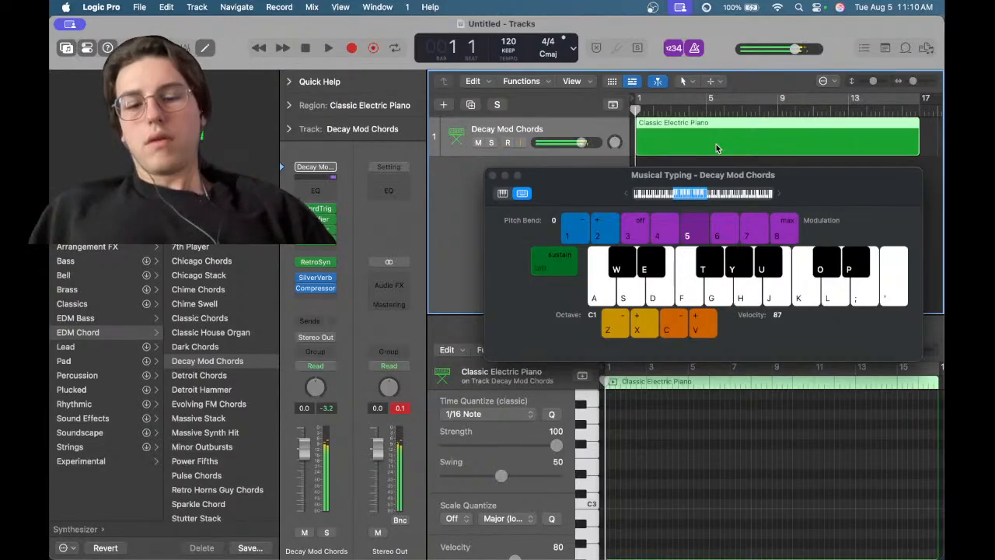
Toggle the Musical Typing sustain on and off while playing notes
{"action": "key", "text": "Tab"}
{"action": "key", "text": "j"}
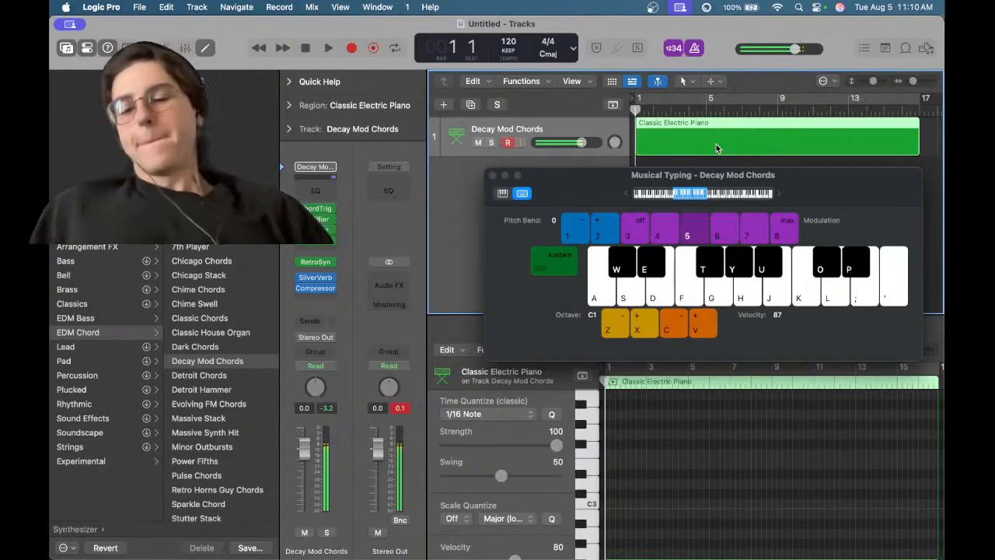
{"action": "key", "text": "Tab"}
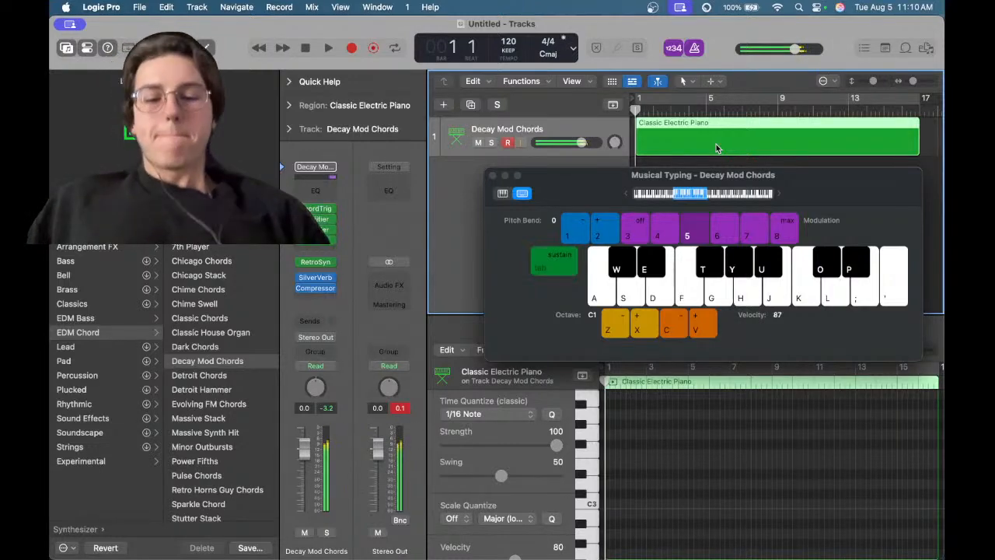
{"action": "key", "text": "Tab"}
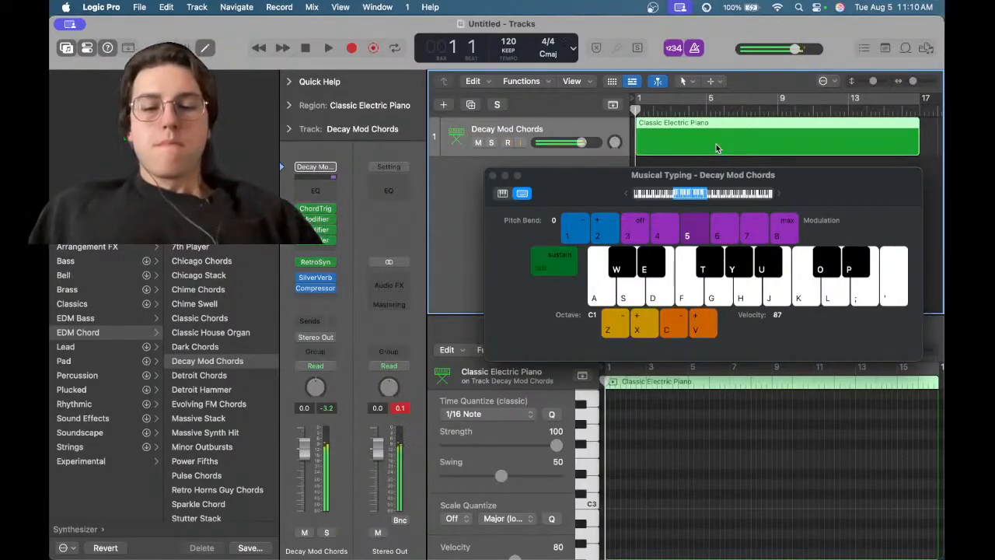
{"action": "key", "text": "f"}
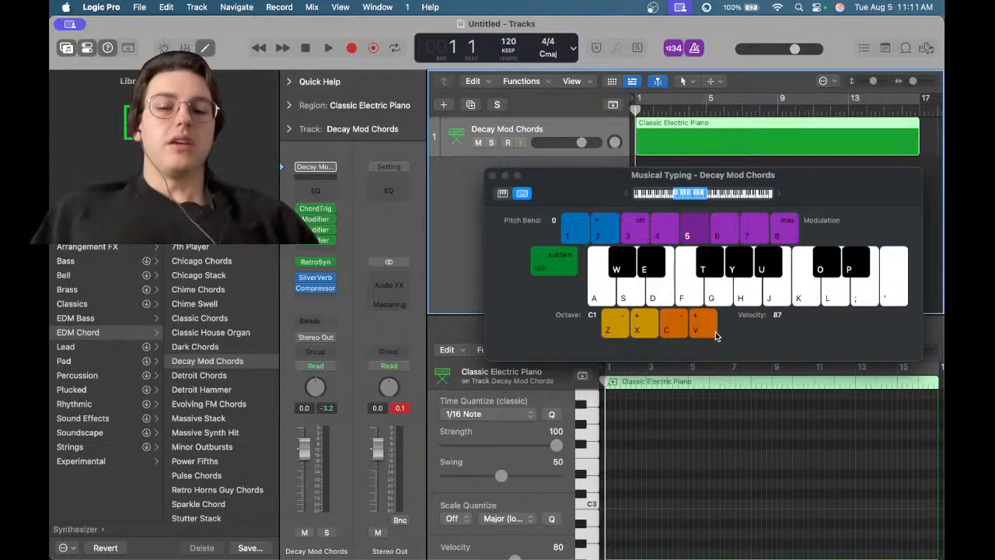
Practise a short riff of repeated notes on the Decay Mod Chords patch with Musical Typing
{"action": "key", "text": "j"}
{"action": "key", "text": "j"}
{"action": "key", "text": "j"}
{"action": "key", "text": "j"}
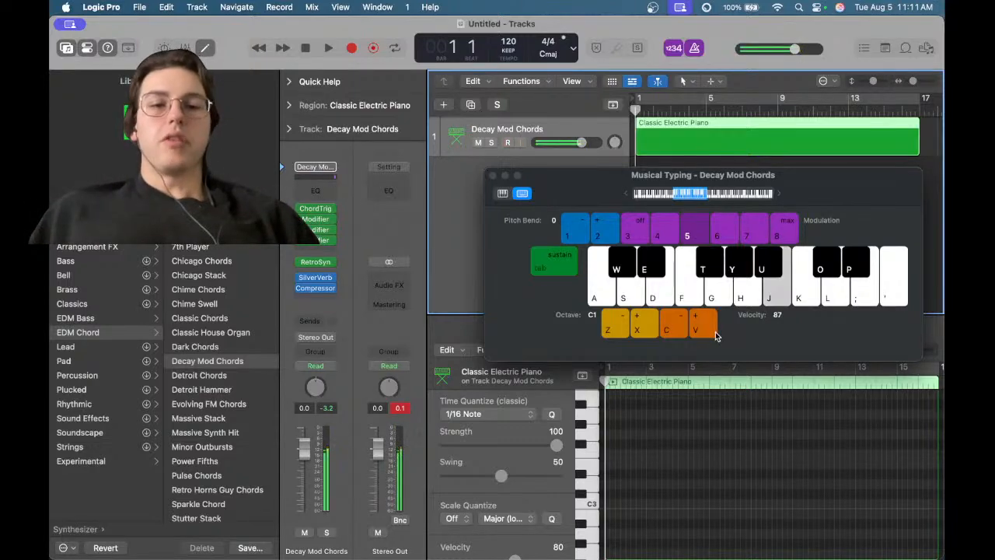
{"action": "key", "text": "j"}
{"action": "key", "text": "j"}
{"action": "key", "text": "j"}
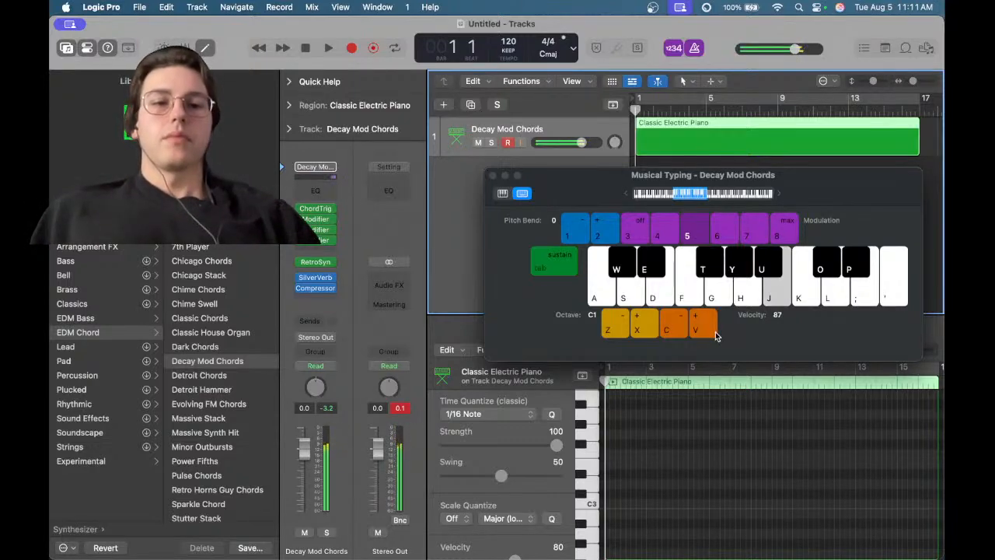
{"action": "key", "text": "j"}
{"action": "key", "text": "j"}
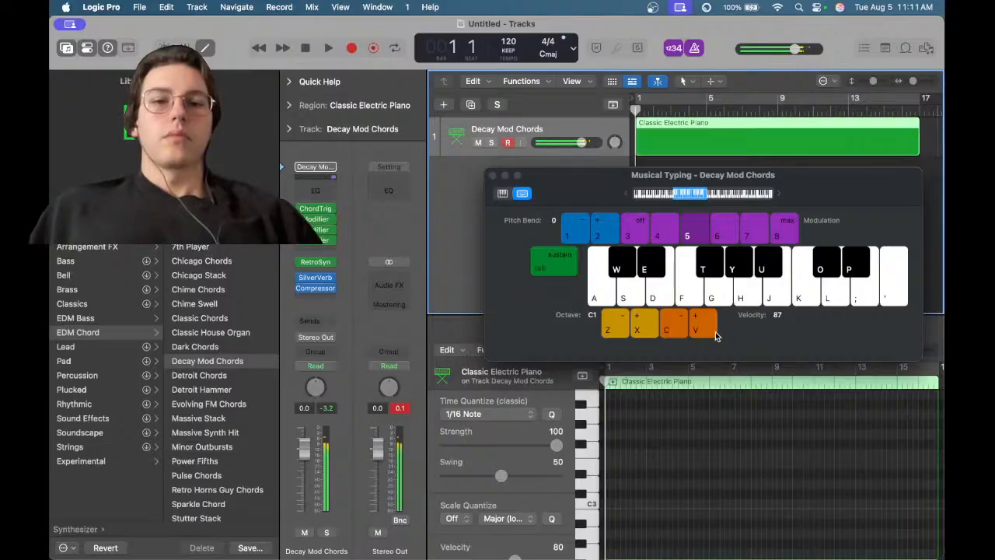
{"action": "key", "text": "j"}
{"action": "key", "text": "j"}
{"action": "key", "text": "j"}
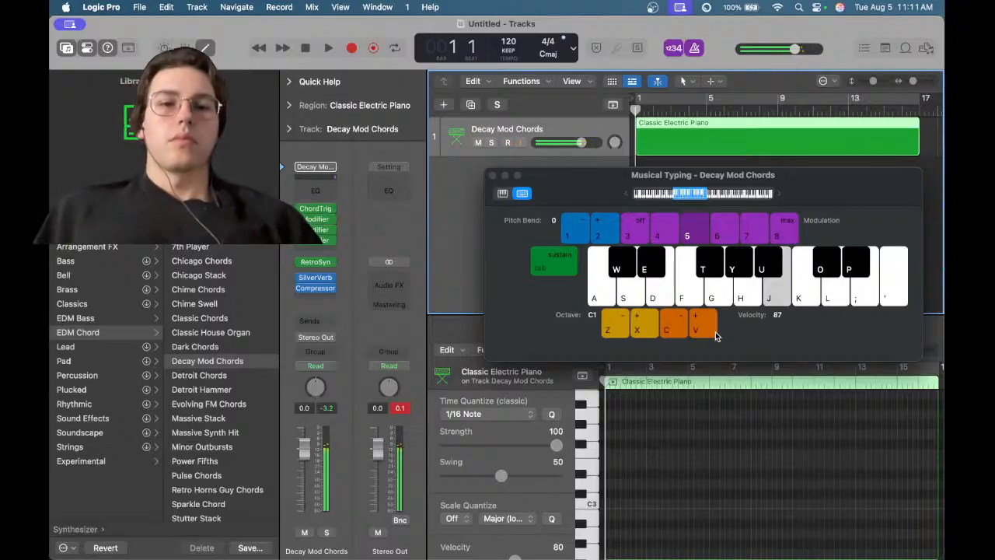
{"action": "key", "text": "j"}
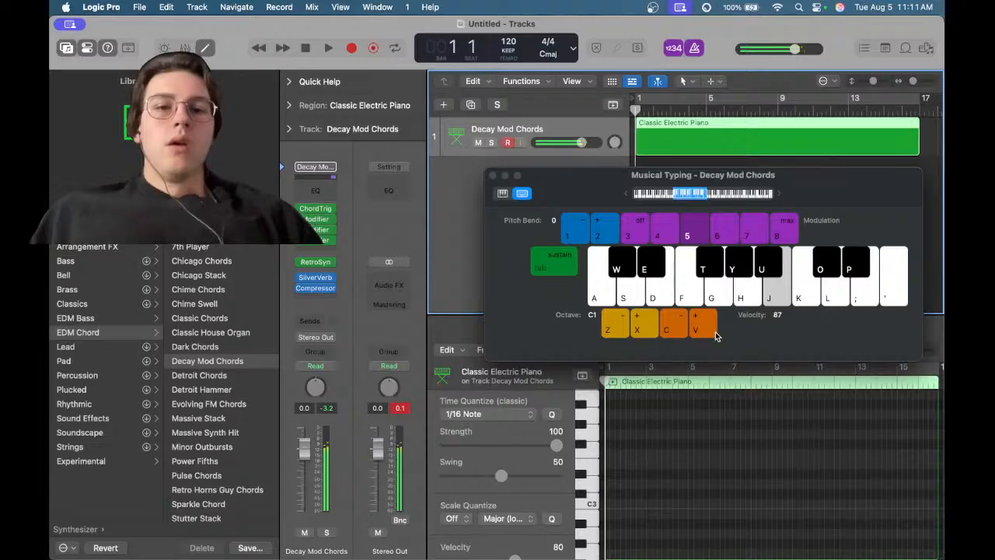
{"action": "key", "text": "h"}
{"action": "key", "text": "g"}
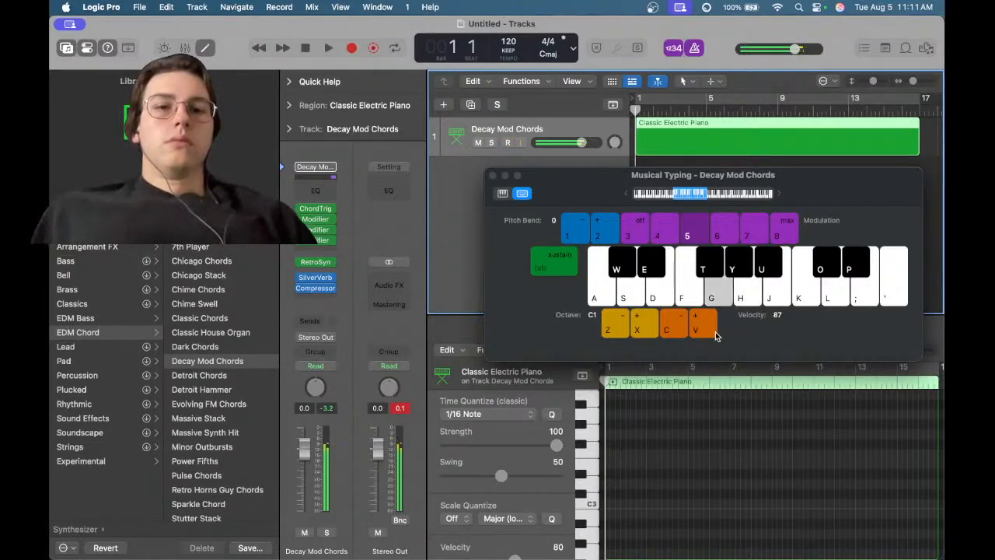
{"action": "key", "text": "k"}
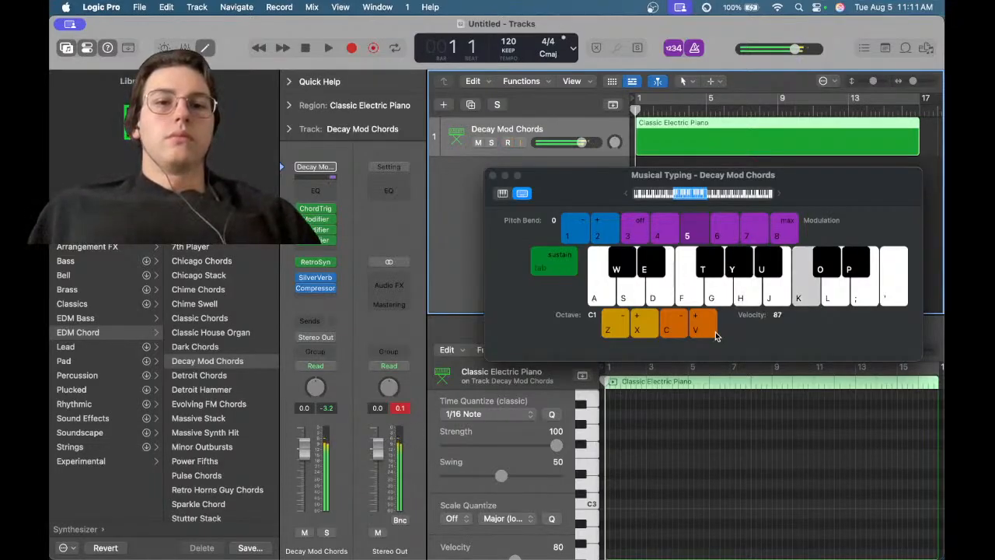
{"action": "key", "text": "g"}
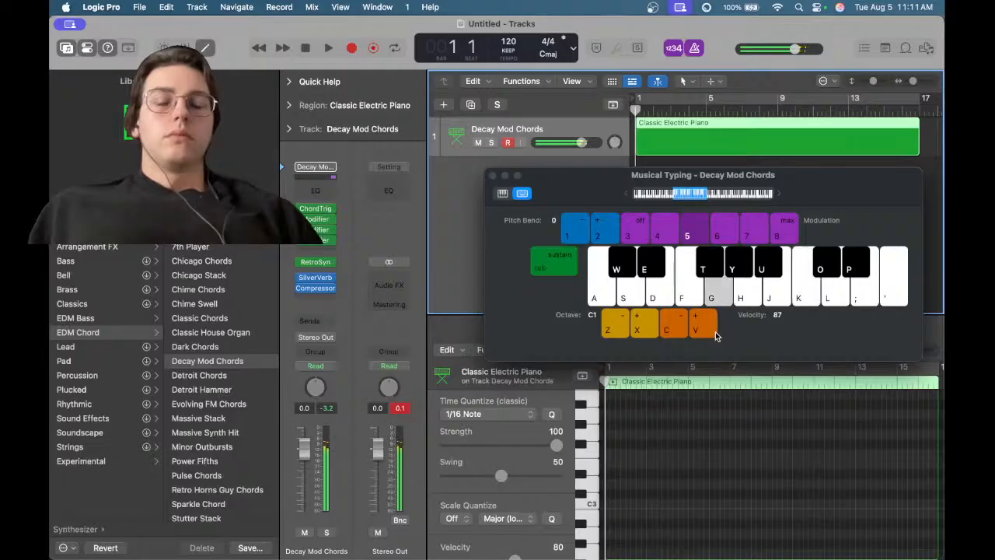
{"action": "key", "text": "f"}
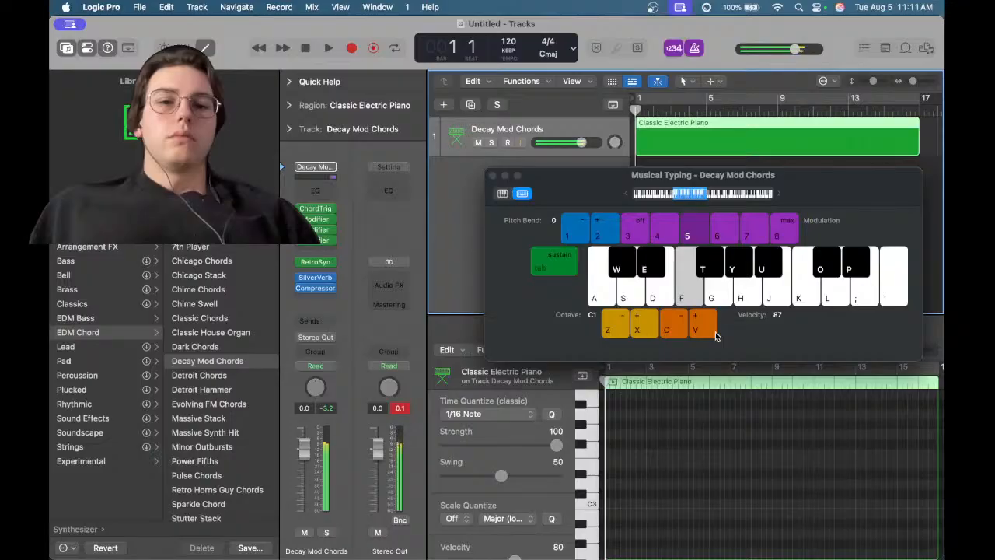
{"action": "key", "text": "j"}
{"action": "key", "text": "k"}
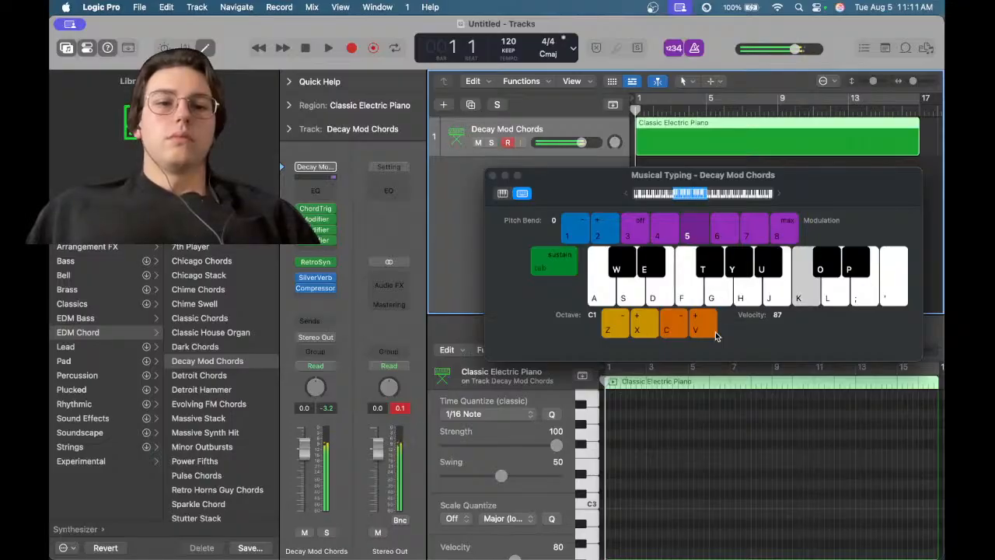
{"action": "key", "text": "g"}
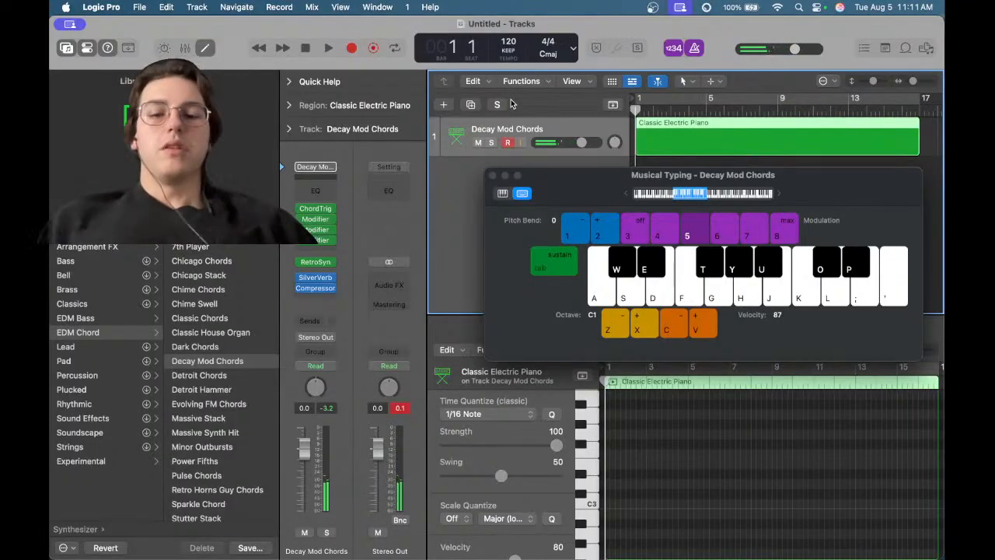
{"action": "key", "text": "r"}
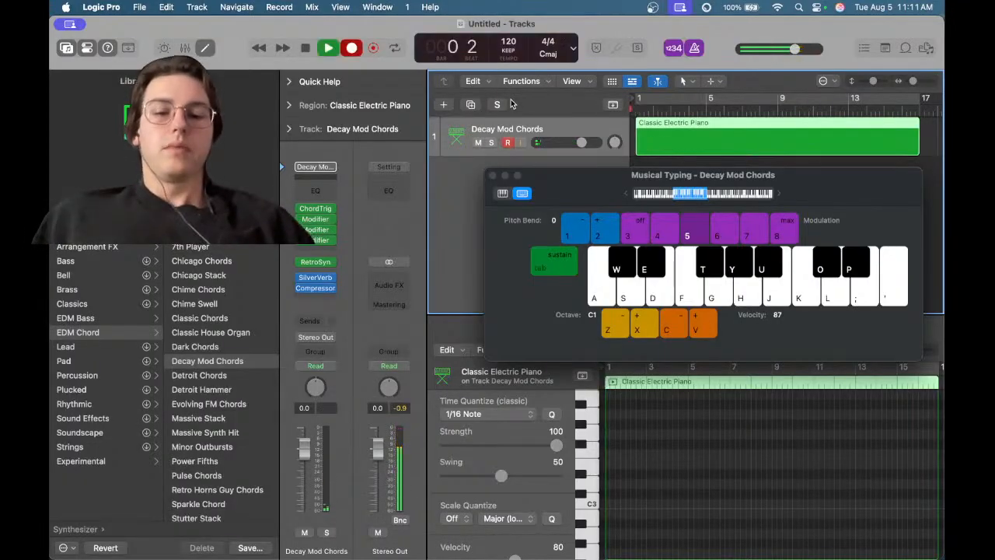
{"action": "key", "text": "j"}
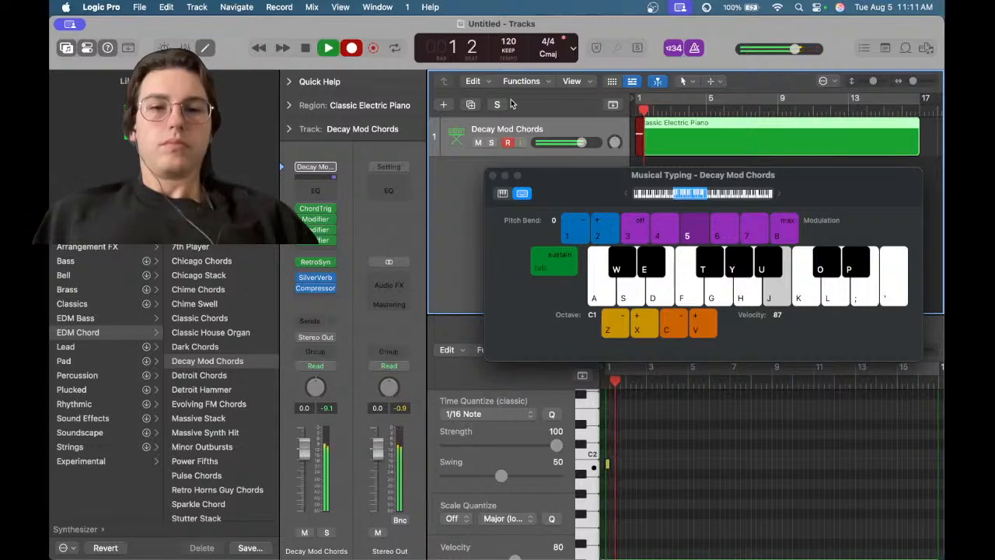
{"action": "key", "text": "f"}
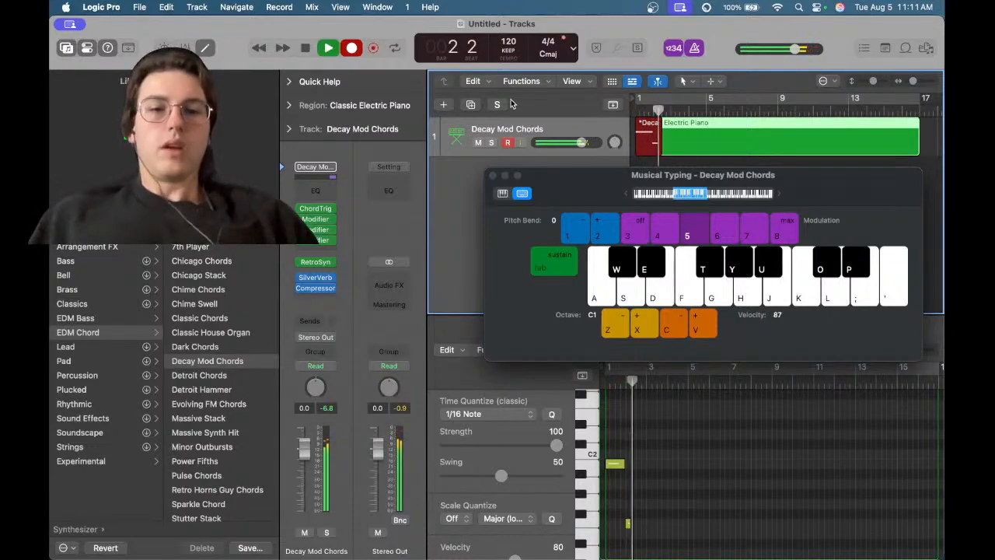
{"action": "key", "text": "space"}
Record a new take of a short Musical Typing melody onto the track, stopping around bar 9
{"action": "key", "text": "r"}
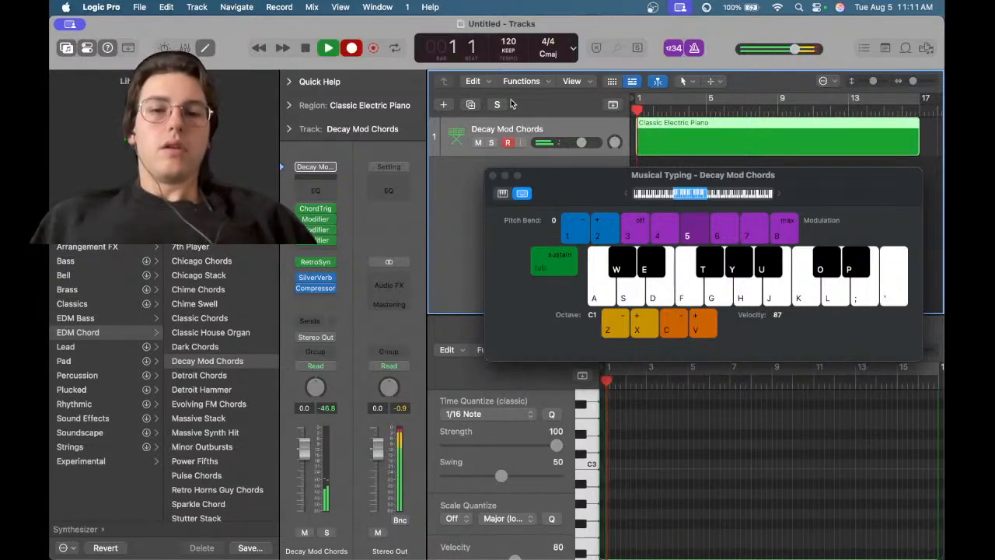
{"action": "key", "text": "k"}
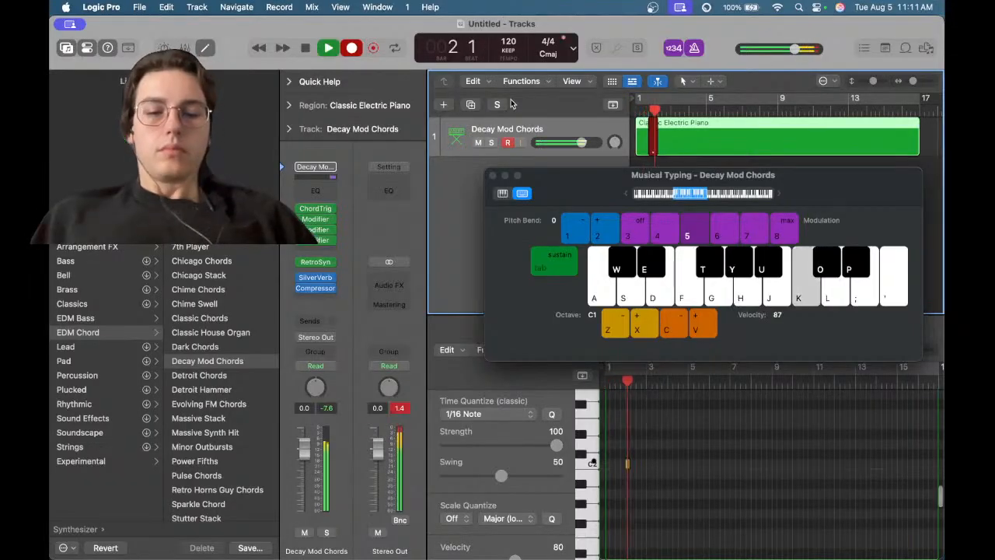
{"action": "key", "text": "f"}
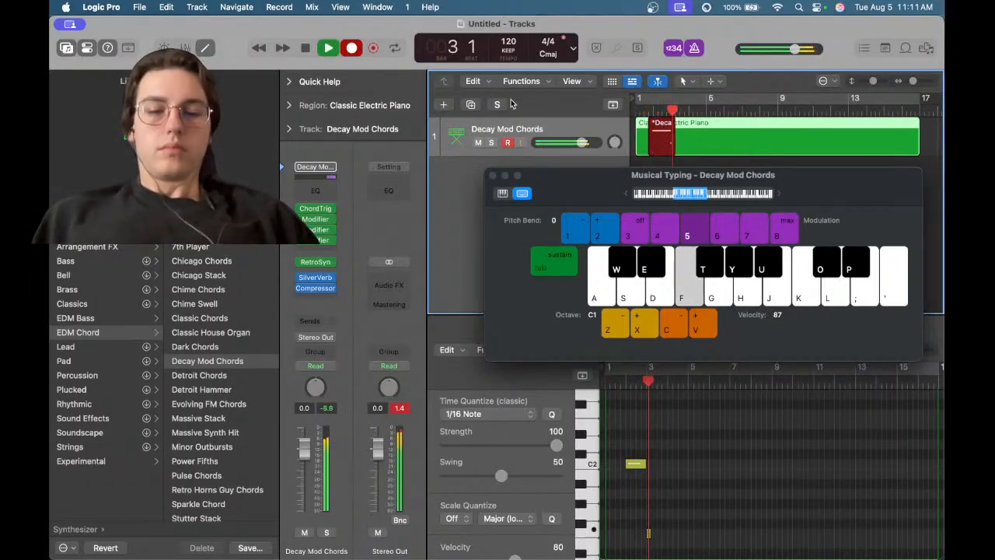
{"action": "key", "text": "g"}
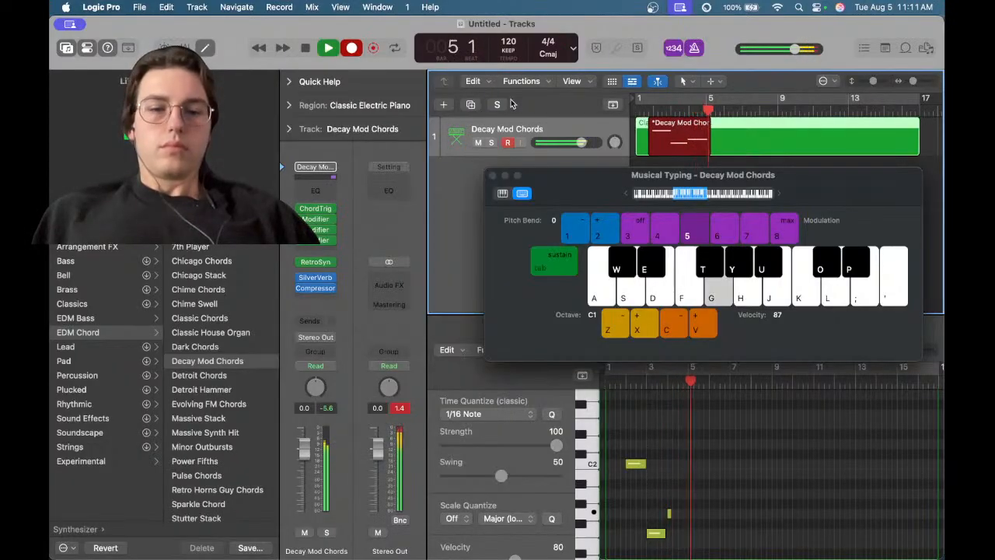
{"action": "key", "text": "k"}
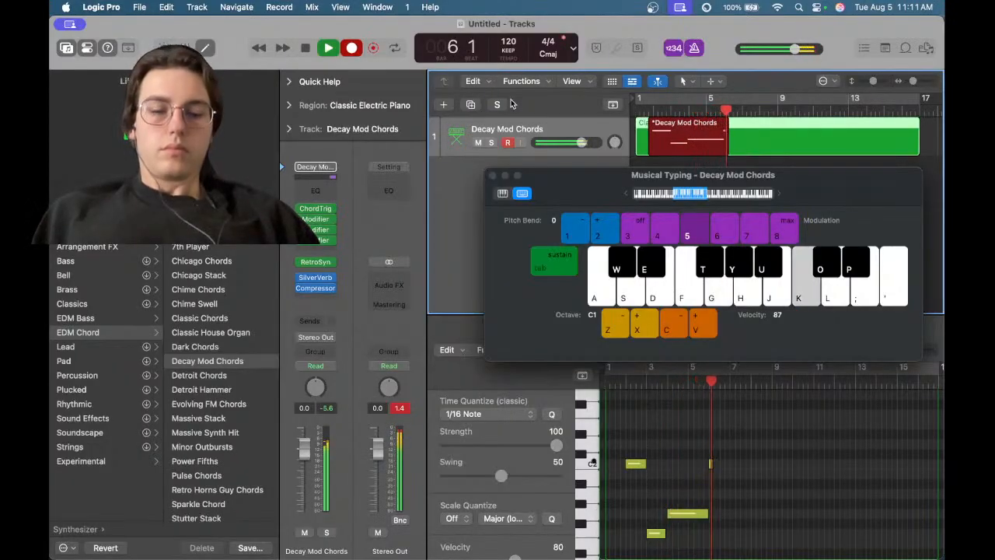
{"action": "key", "text": "f"}
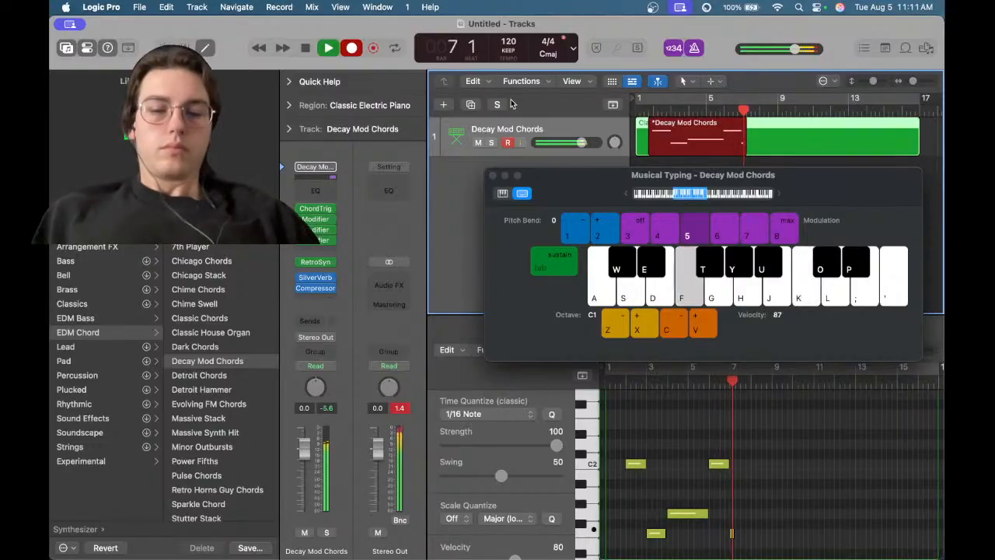
{"action": "key", "text": "g"}
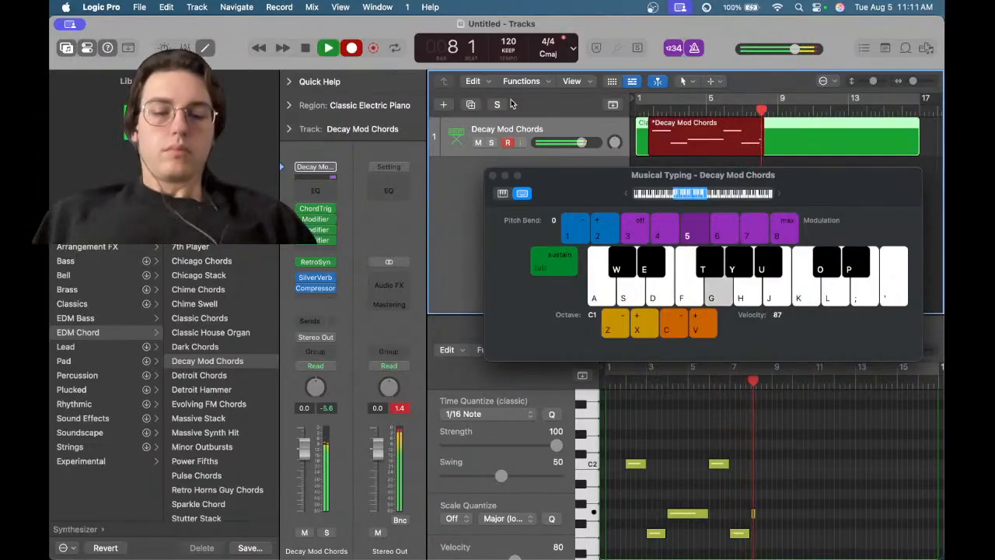
{"action": "key", "text": "f"}
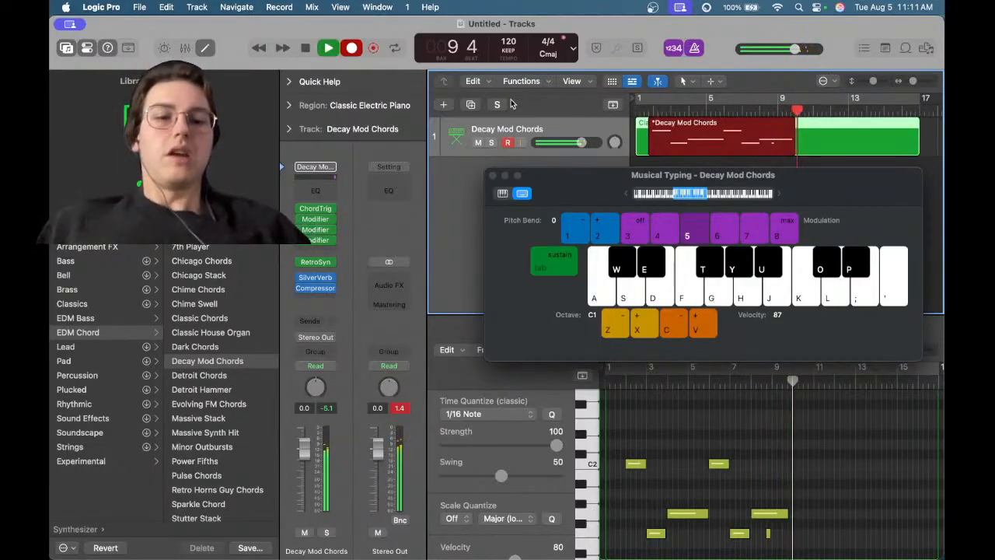
{"action": "key", "text": "space"}
Select the short last note in the Piano Roll editor
{"action": "scroll", "coordinate": [793, 438], "scroll_direction": "up", "scroll_amount": 5}
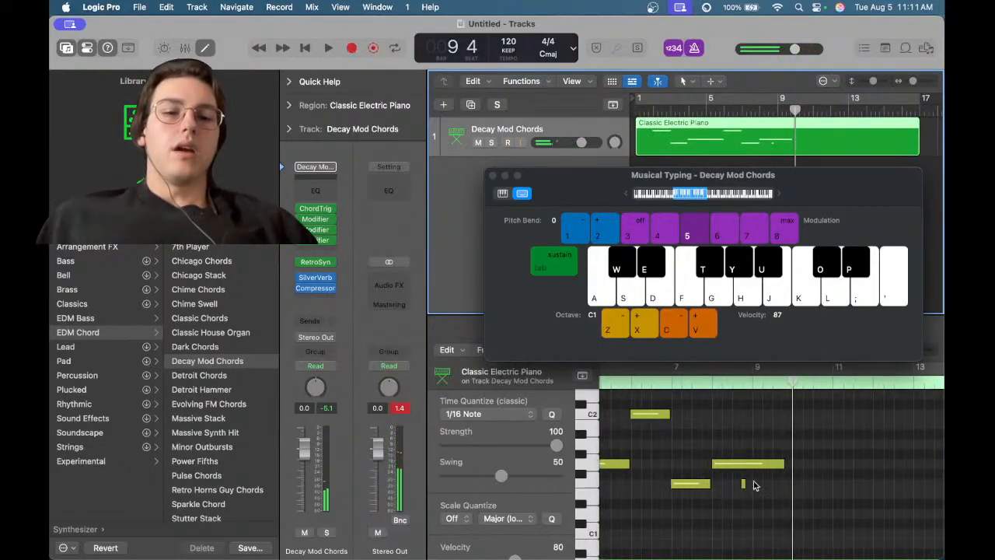
{"action": "left_click", "coordinate": [744, 485]}
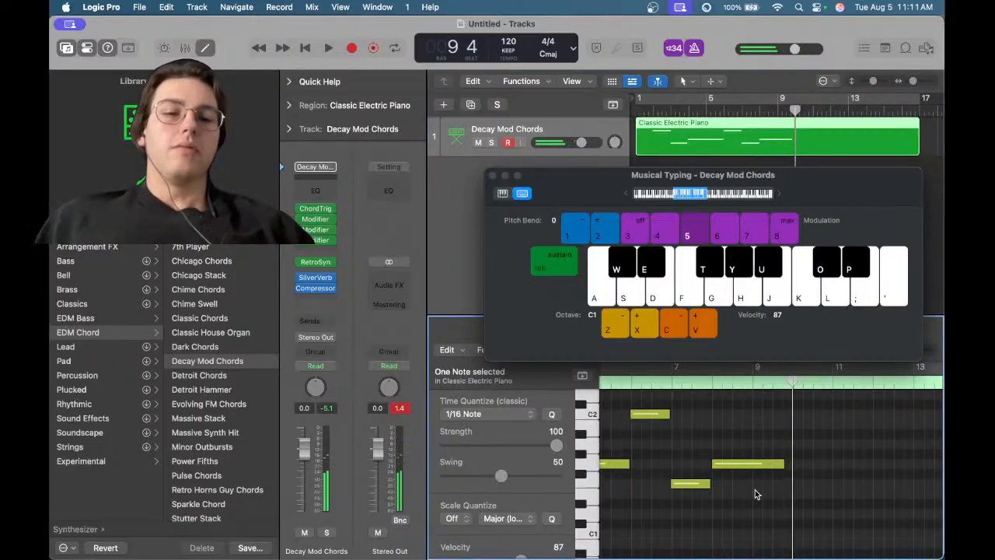
{"action": "scroll", "coordinate": [754, 490], "scroll_direction": "down", "scroll_amount": 5}
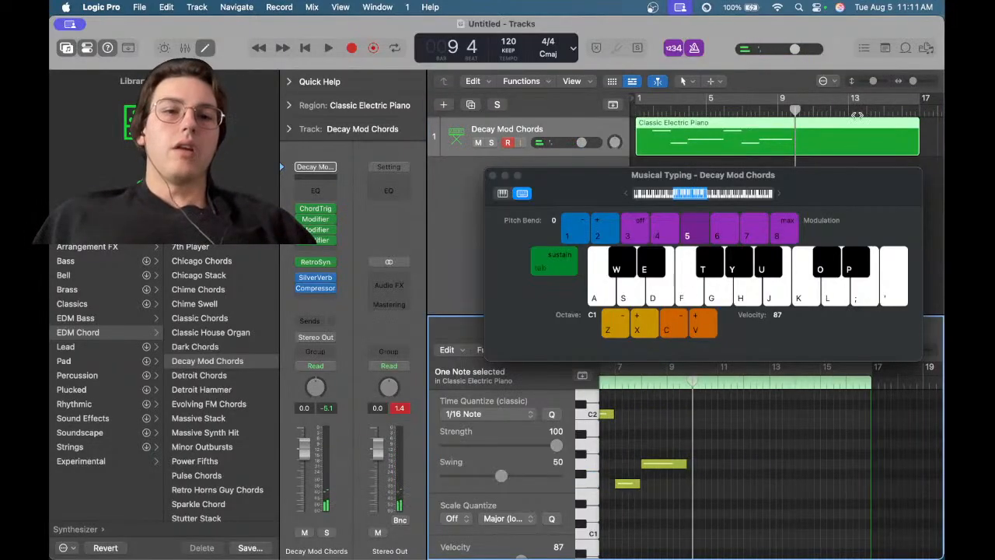
Start and stop playback of the recorded region repeatedly
{"action": "key", "text": "space"}
{"action": "key", "text": "space"}
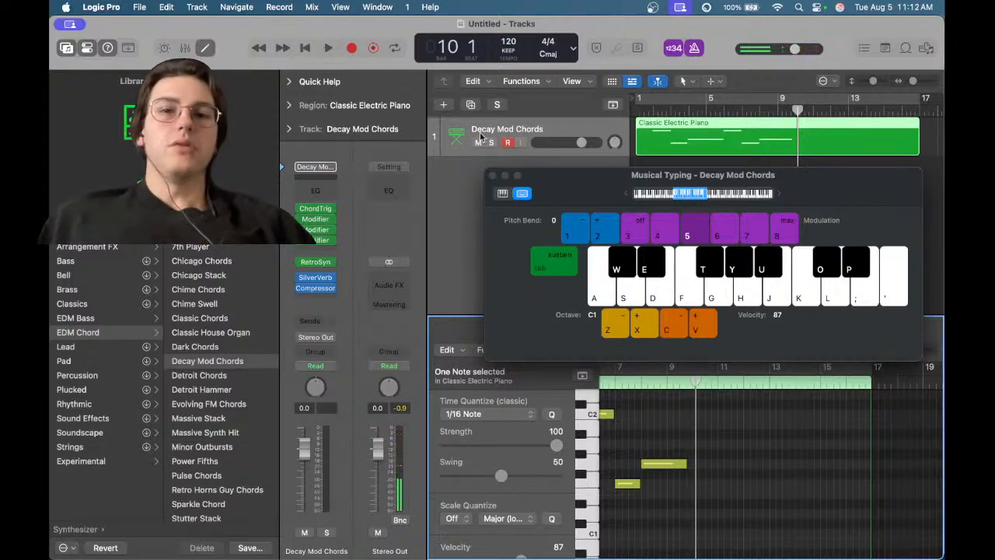
{"action": "key", "text": "space"}
{"action": "key", "text": "space"}
{"action": "key", "text": "space"}
{"action": "key", "text": "space"}
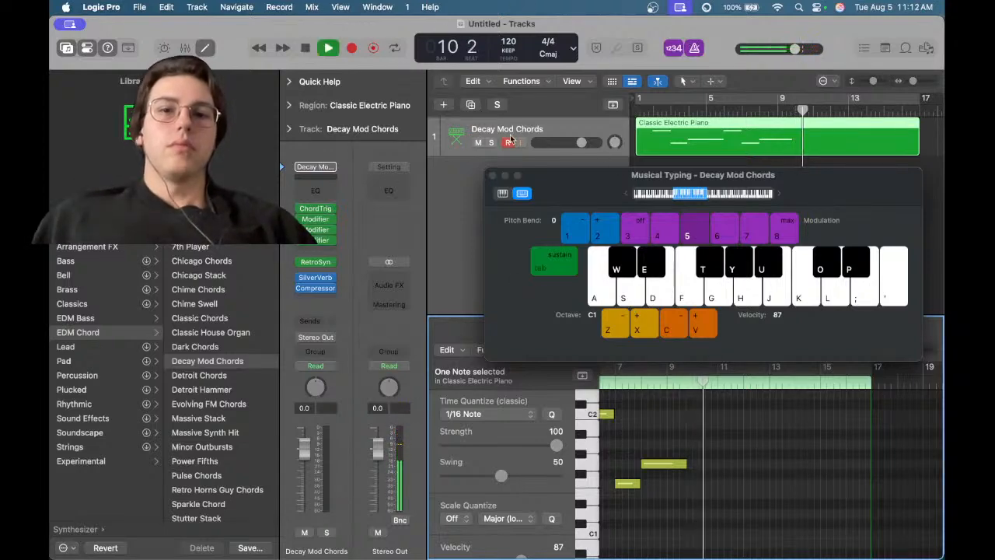
{"action": "left_click", "coordinate": [509, 145]}
{"action": "key", "text": "space"}
{"action": "key", "text": "space"}
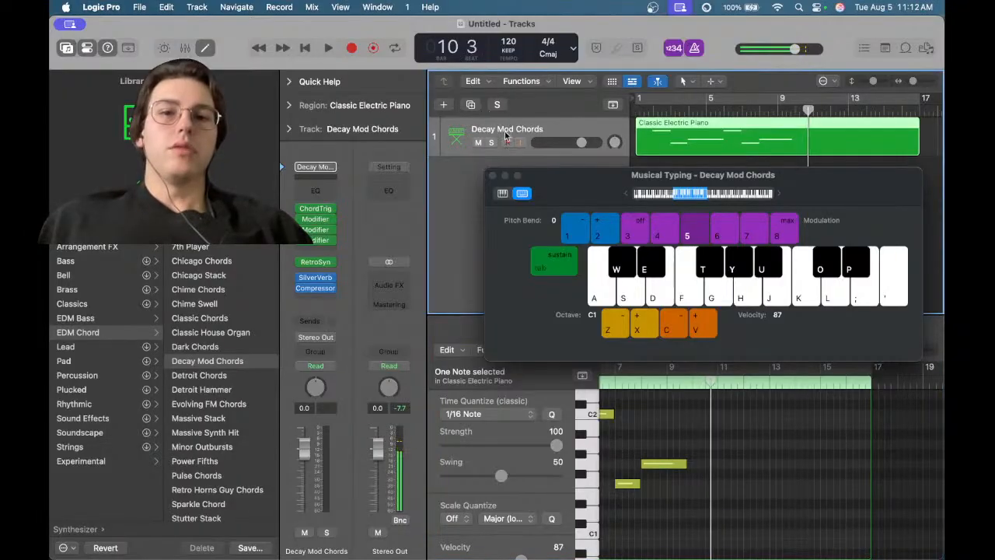
{"action": "key", "text": "space"}
{"action": "key", "text": "space"}
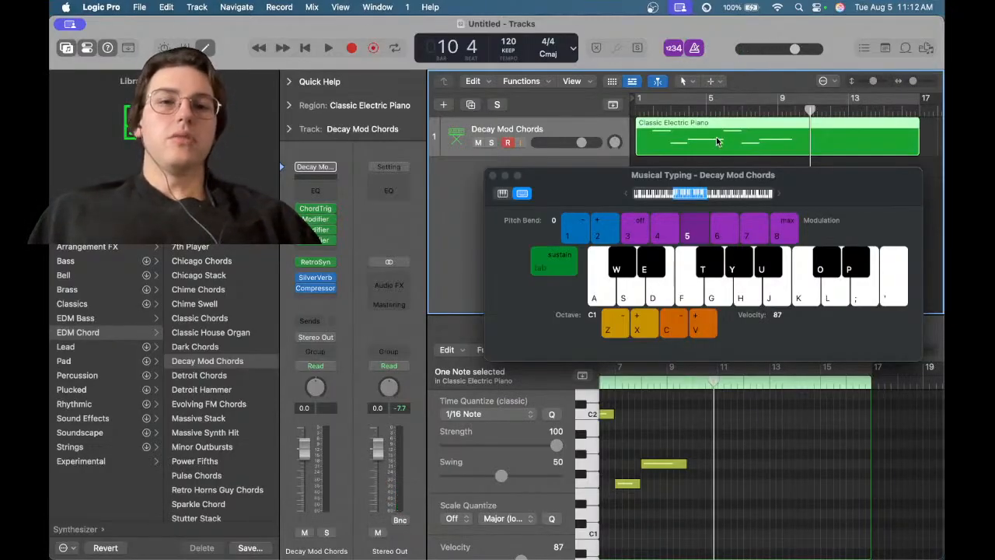
Enable Cycle mode across the recorded region in the ruler
{"action": "key", "text": "k"}
{"action": "key", "text": "l"}
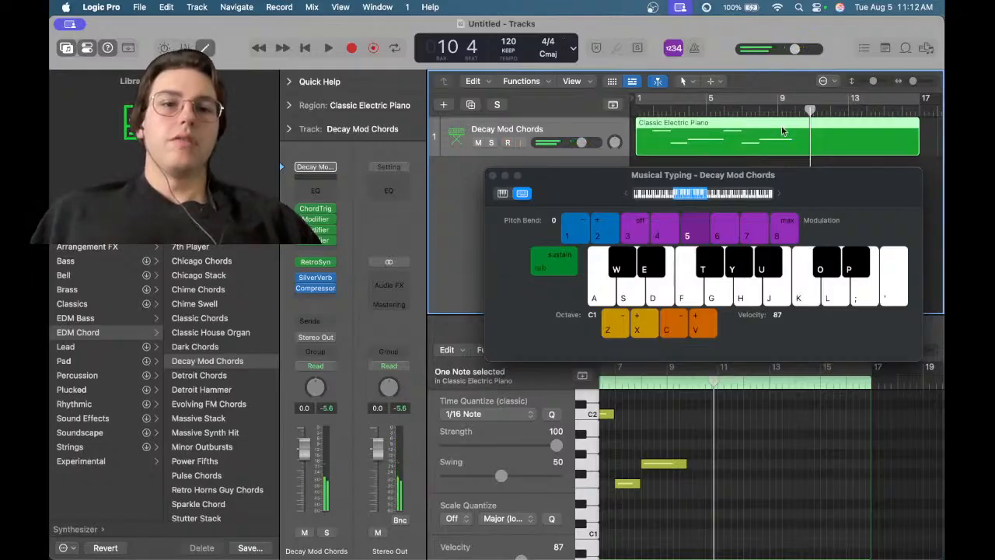
{"action": "left_click", "coordinate": [654, 97]}
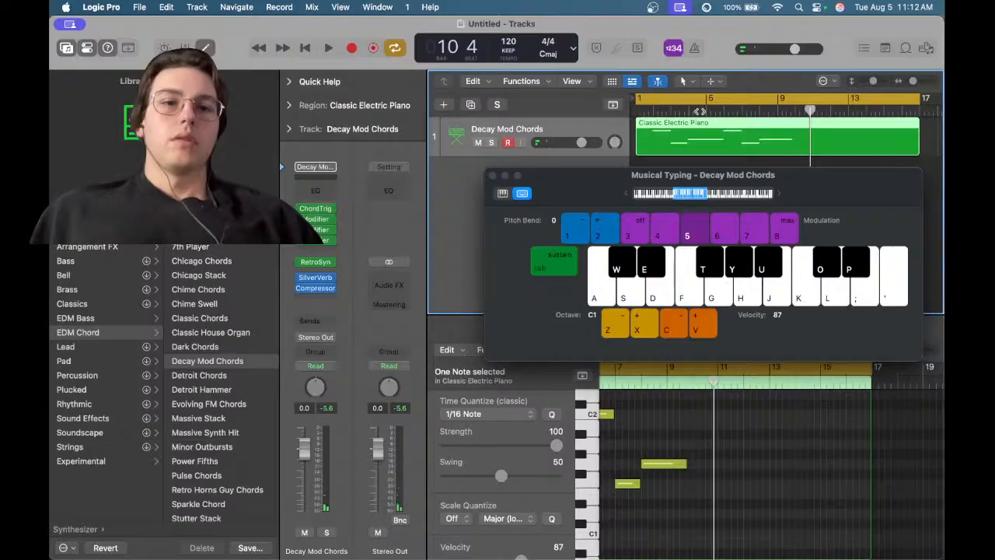
Marquee-select the recorded notes in the Piano Roll and close the Musical Typing window
{"action": "scroll", "coordinate": [695, 467], "scroll_direction": "left", "scroll_amount": 3}
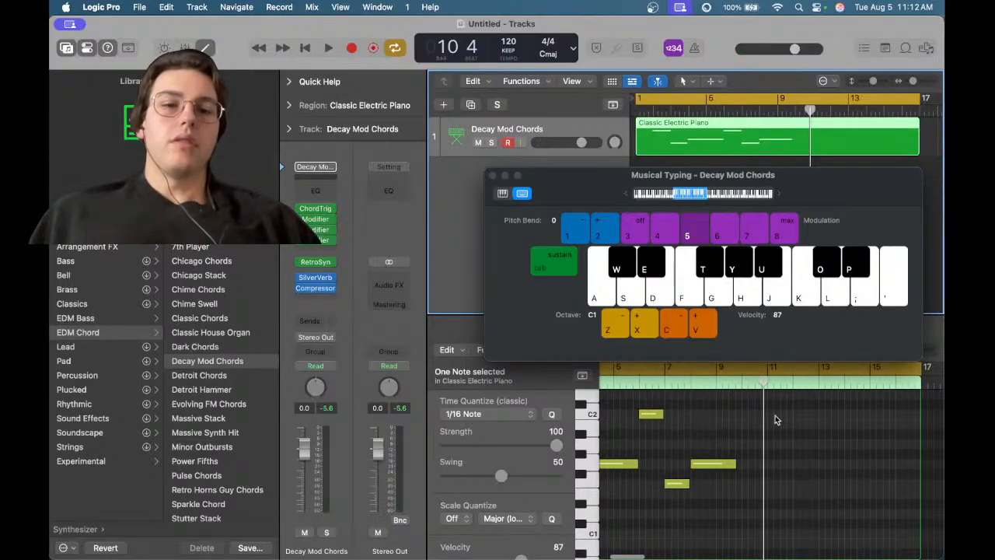
{"action": "left_click_drag", "start_coordinate": [775, 416], "coordinate": [594, 497]}
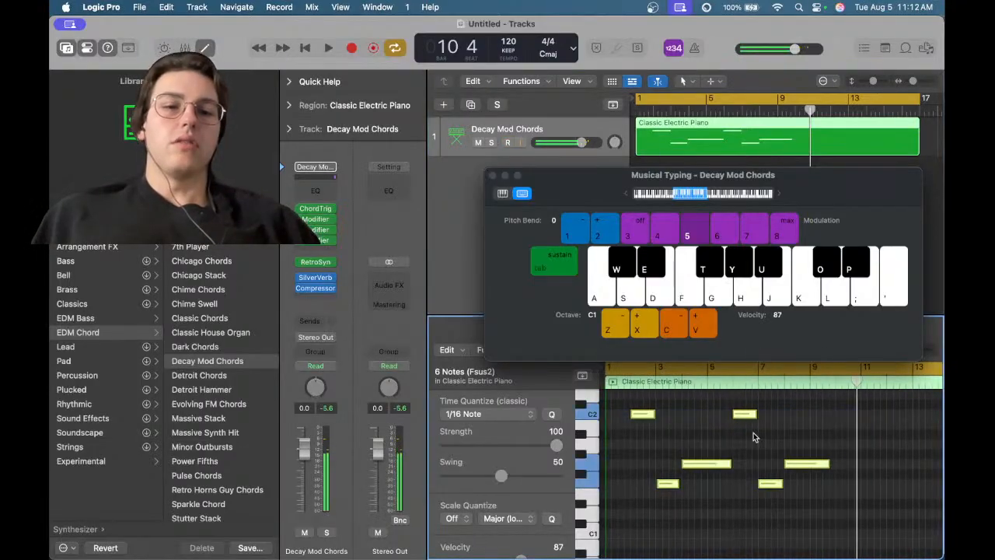
{"action": "left_click", "coordinate": [684, 423]}
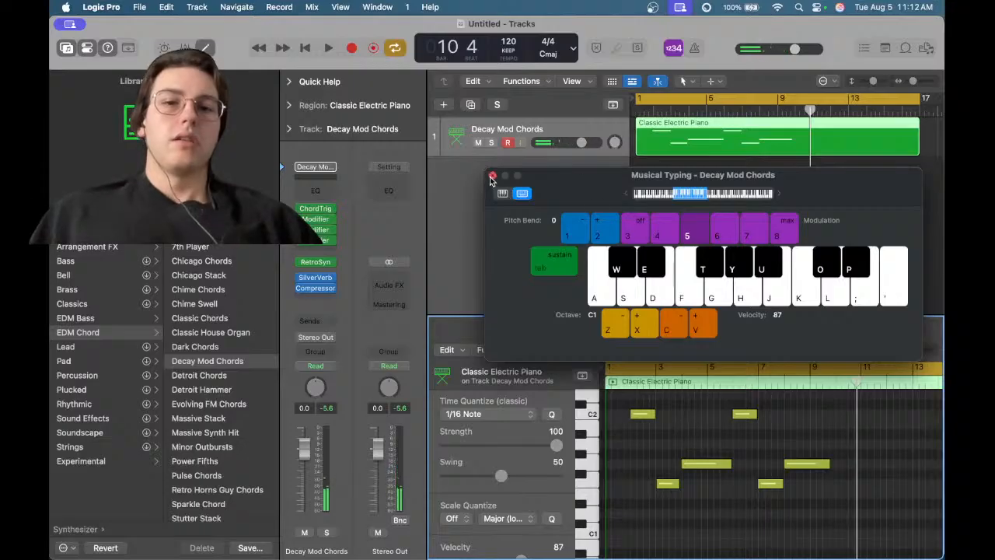
{"action": "left_click", "coordinate": [491, 175]}
Select all notes and move them earlier so the melody starts at bar 1, then play it back
{"action": "key", "text": "super+a"}
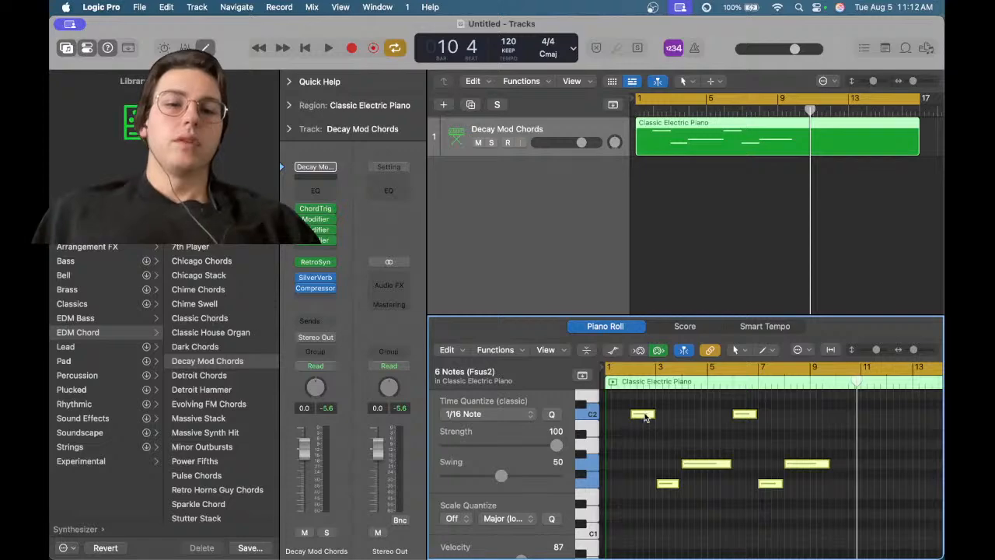
{"action": "left_click_drag", "start_coordinate": [643, 418], "coordinate": [618, 417]}
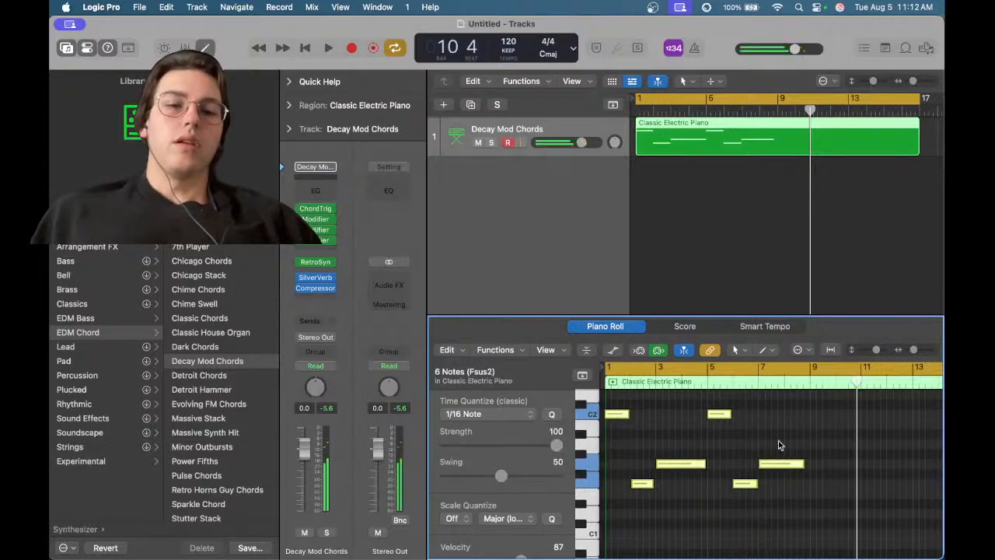
{"action": "key", "text": "space"}
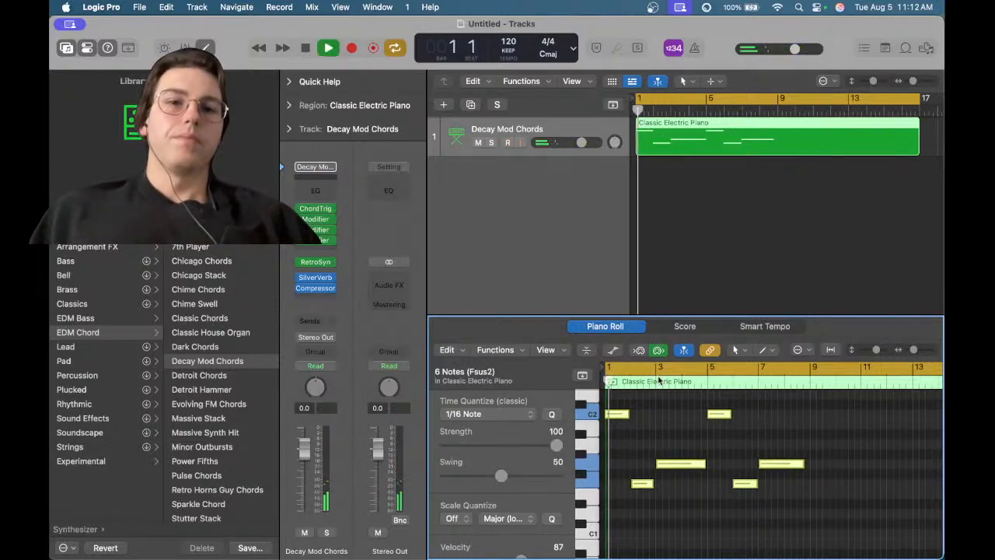
{"action": "key", "text": "space"}
Inspect the first note's position and zoom in and out on it in the Piano Roll
{"action": "left_click", "coordinate": [614, 415]}
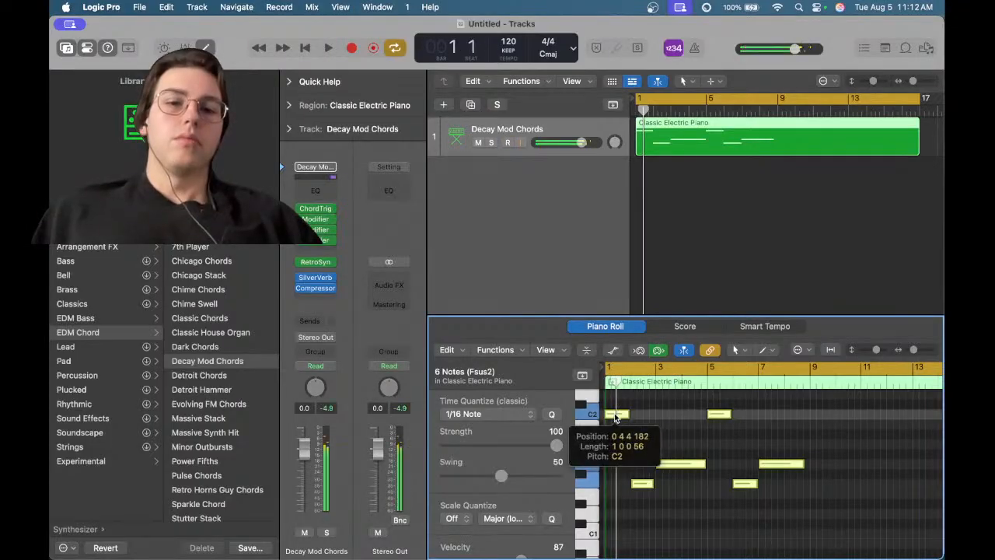
{"action": "scroll", "coordinate": [614, 414], "scroll_direction": "up", "scroll_amount": 10}
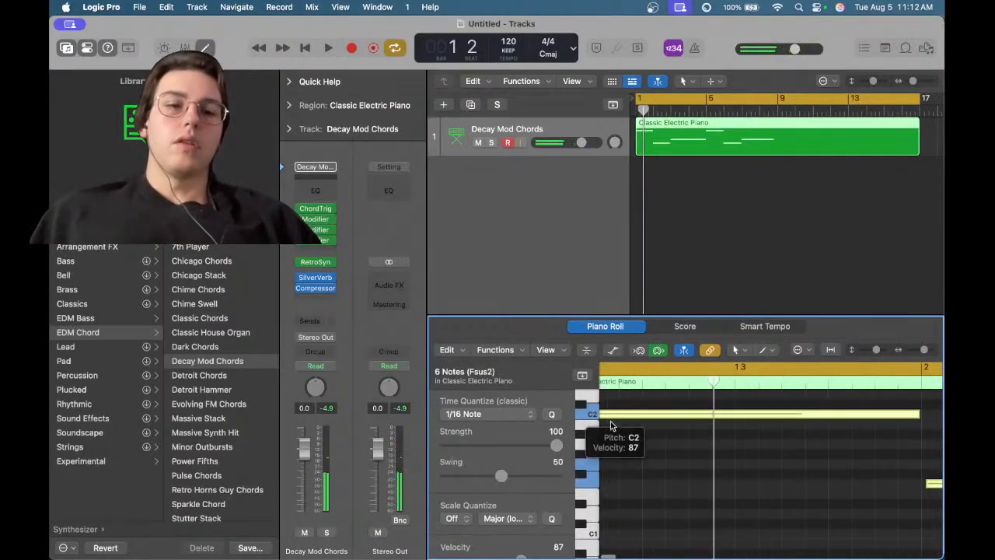
{"action": "scroll", "coordinate": [632, 450], "scroll_direction": "down", "scroll_amount": 10}
{"action": "scroll", "coordinate": [630, 449], "scroll_direction": "down", "scroll_amount": 8}
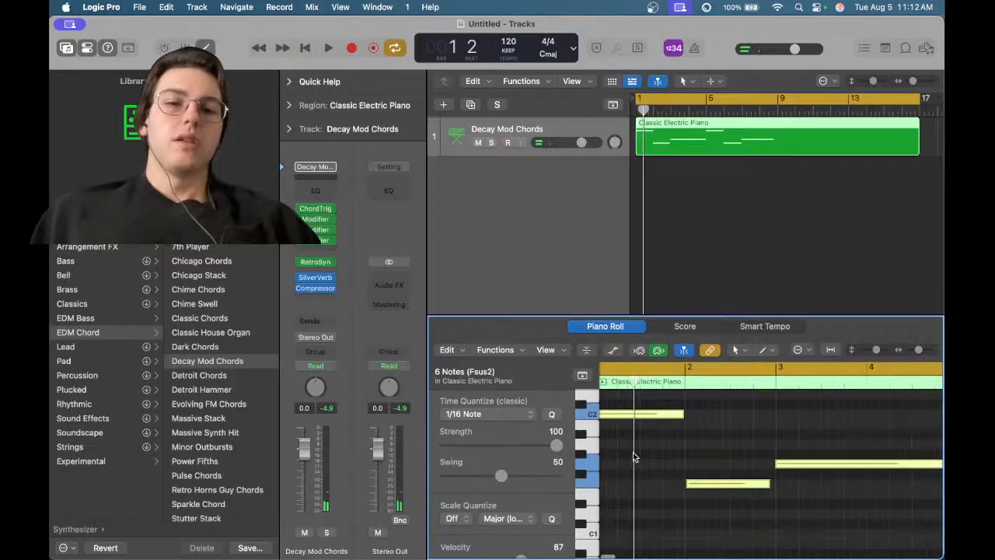
Browse the Piano Roll's Edit menu, including its Length options, and a note's context menu
{"action": "left_click", "coordinate": [447, 349]}
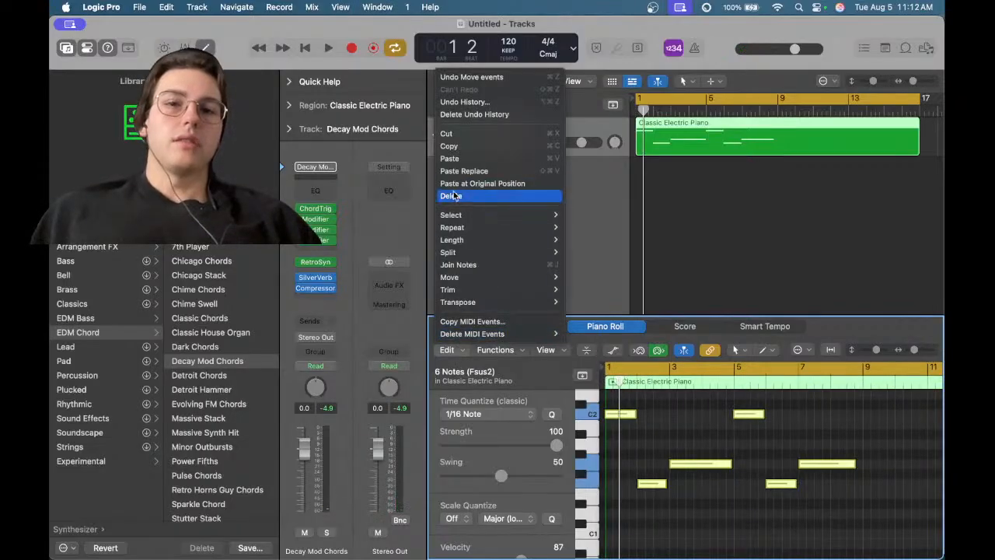
{"action": "mouse_move", "coordinate": [505, 240]}
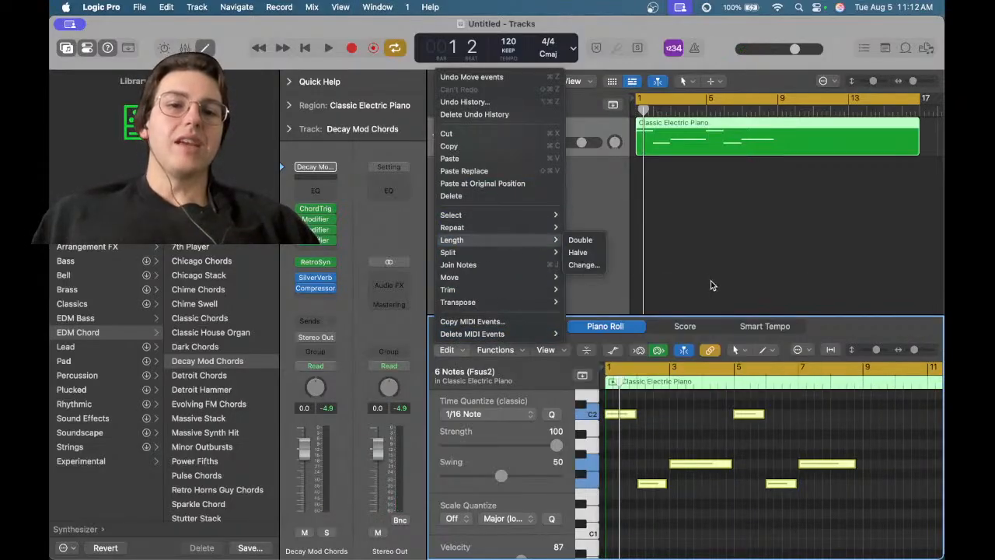
{"action": "left_click", "coordinate": [824, 328]}
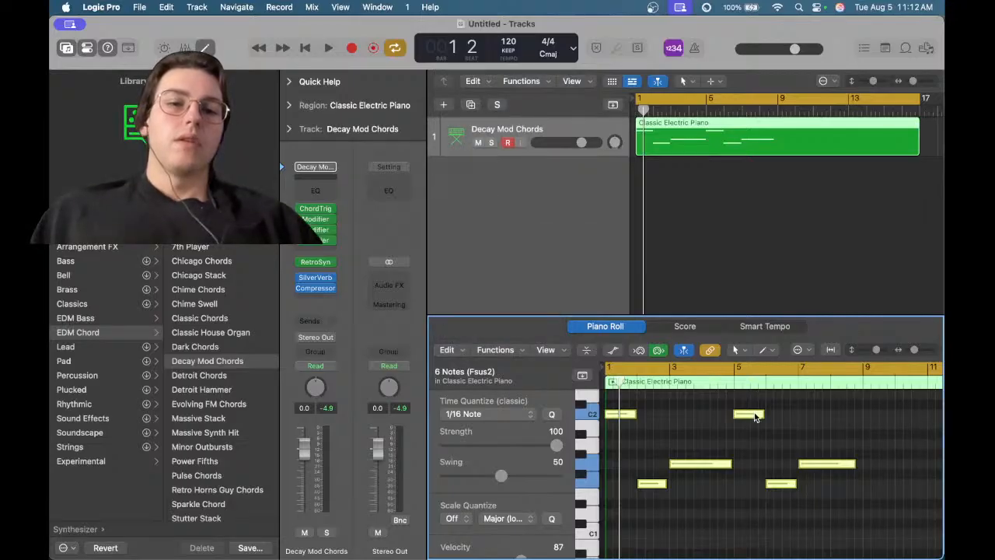
{"action": "right_click", "coordinate": [752, 413]}
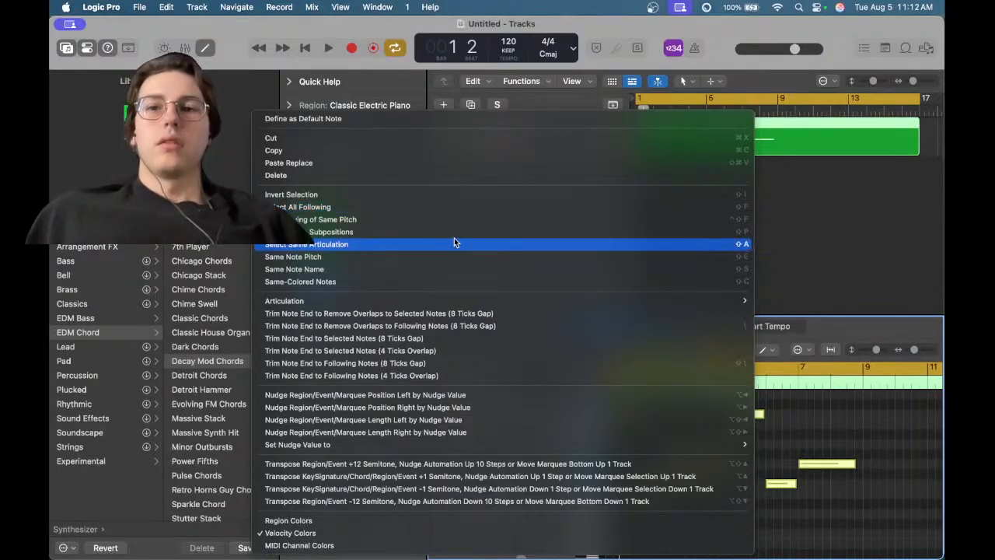
{"action": "left_click", "coordinate": [790, 84]}
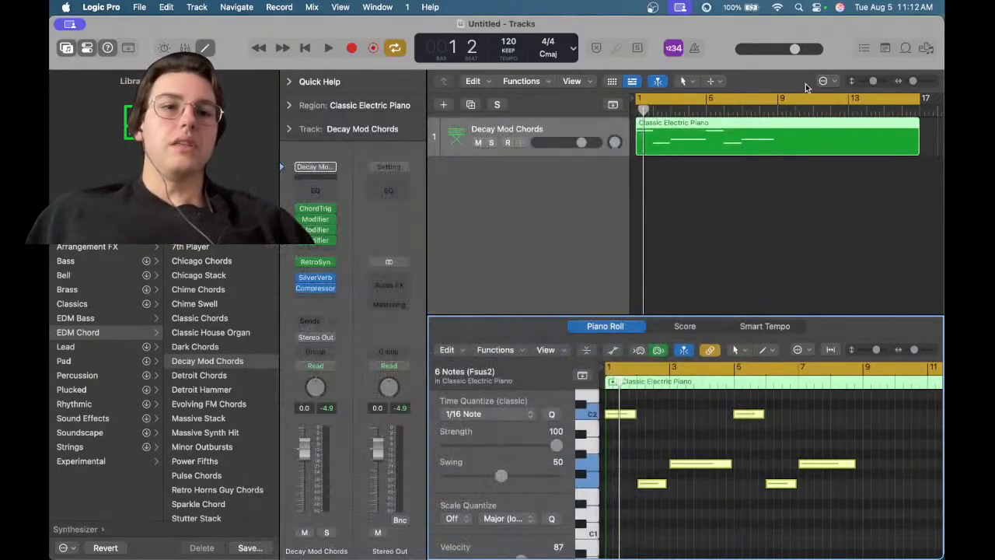
{"action": "left_click", "coordinate": [823, 81]}
{"action": "left_click", "coordinate": [824, 82]}
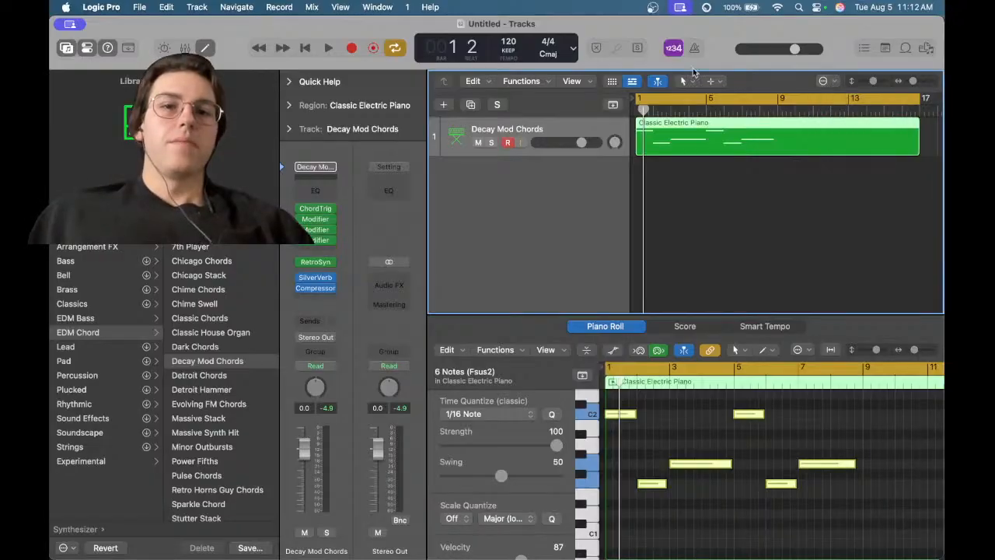
{"action": "left_click", "coordinate": [473, 81]}
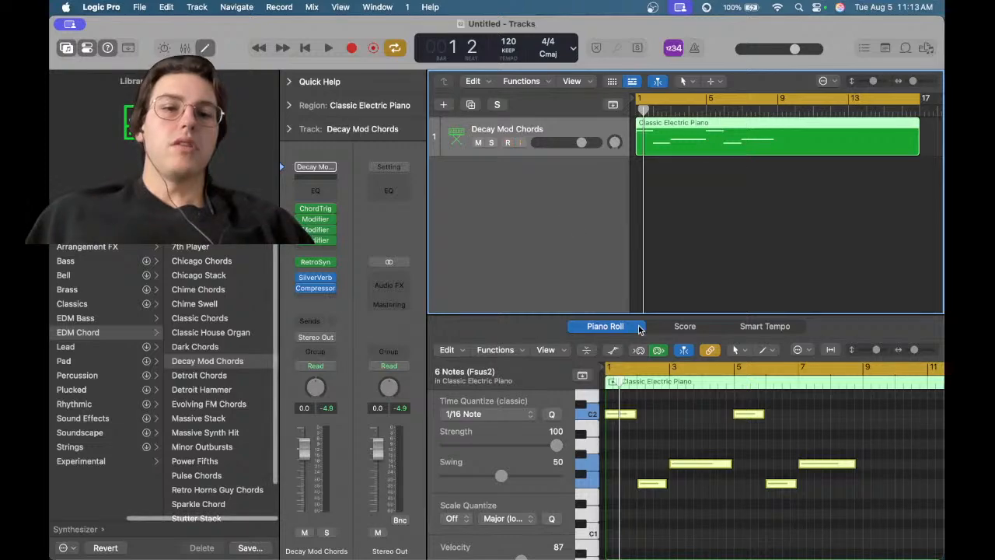
Quantize the selected notes and play back the quantized melody
{"action": "left_click", "coordinate": [518, 350]}
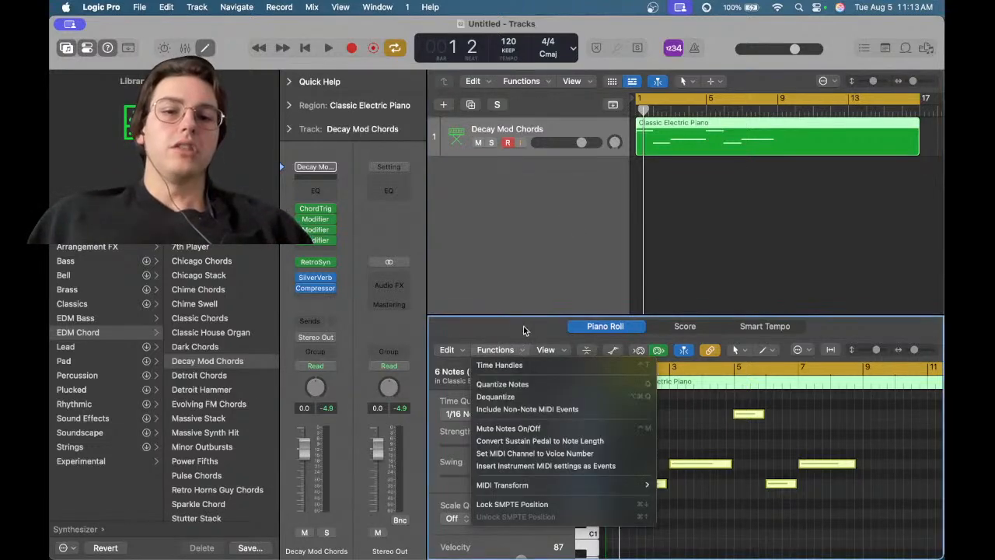
{"action": "left_click", "coordinate": [511, 384]}
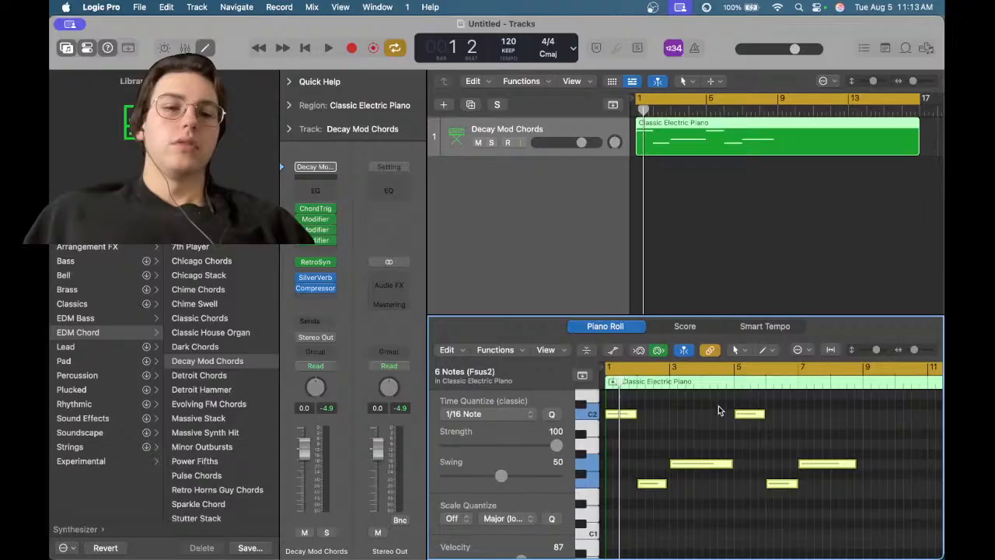
{"action": "left_click", "coordinate": [643, 440]}
{"action": "key", "text": "space"}
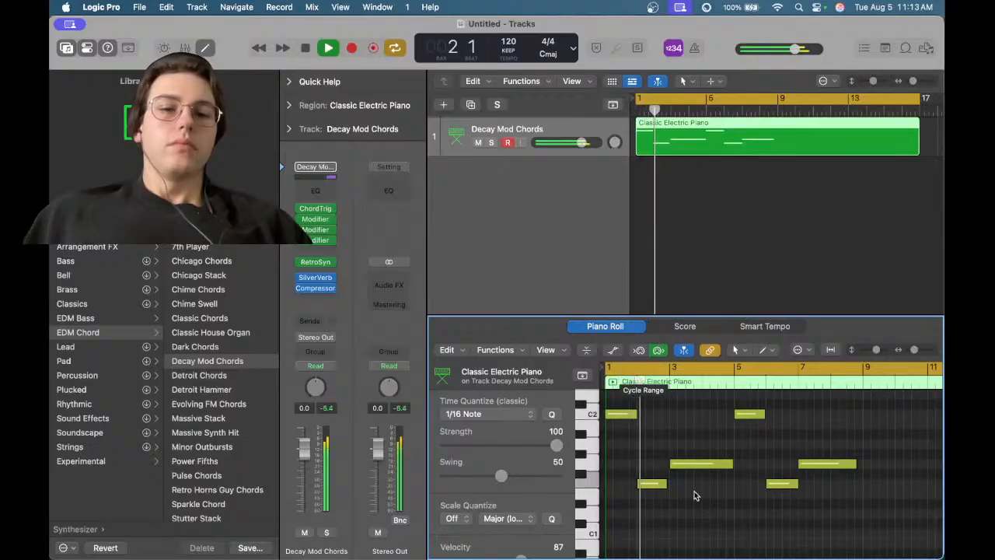
{"action": "scroll", "coordinate": [694, 492], "scroll_direction": "up", "scroll_amount": 10}
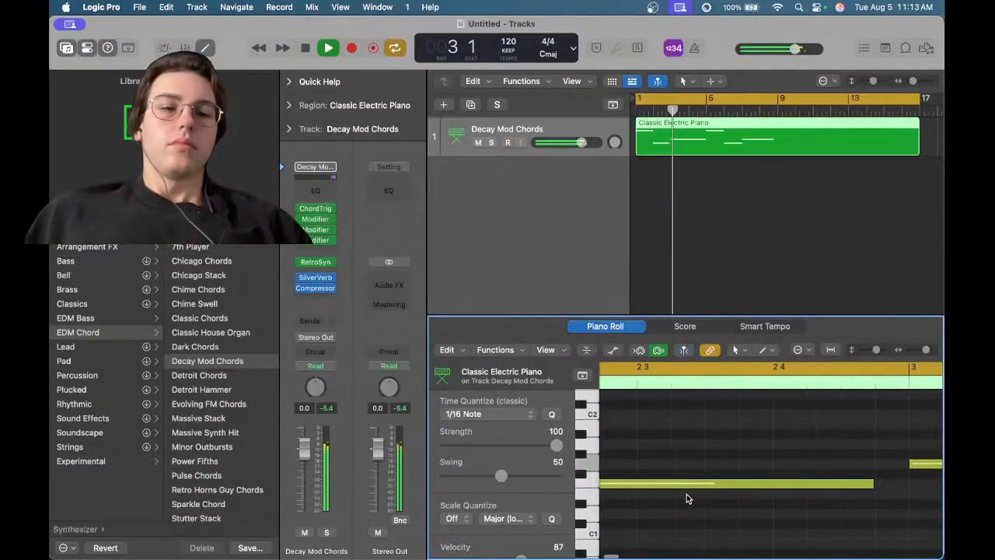
{"action": "key", "text": "space"}
Select all notes in the region and zoom the Piano Roll to show them
{"action": "scroll", "coordinate": [853, 482], "scroll_direction": "down", "scroll_amount": 10}
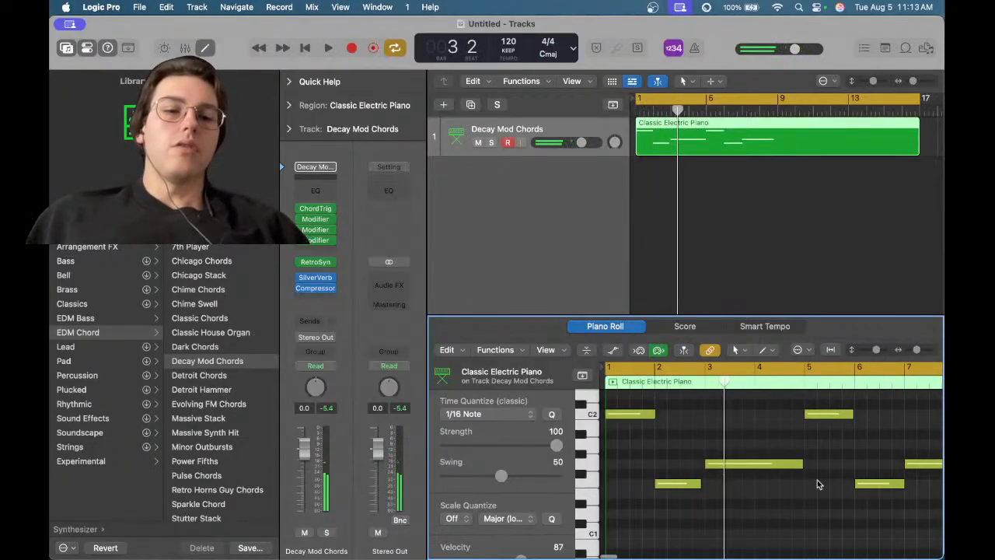
{"action": "key", "text": "super+a"}
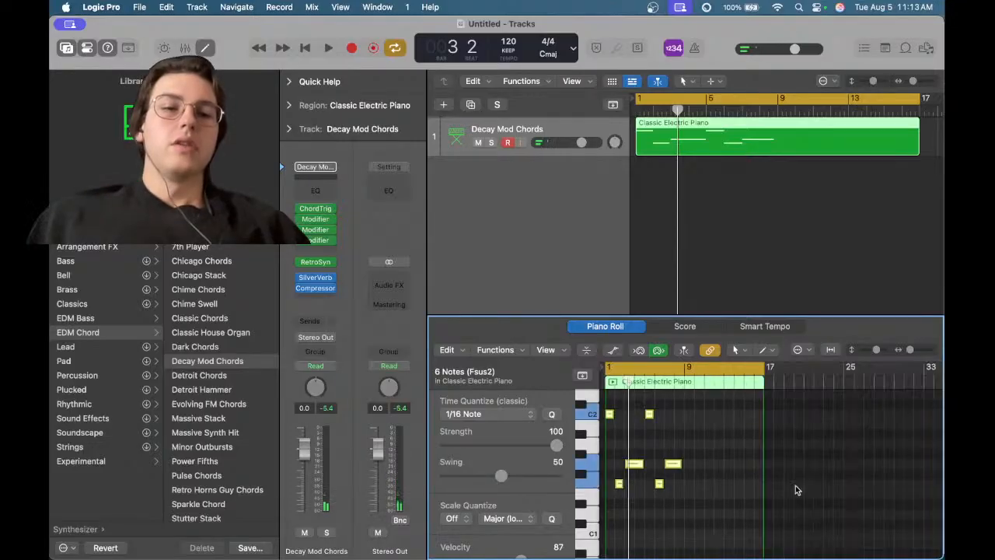
{"action": "scroll", "coordinate": [714, 462], "scroll_direction": "down", "scroll_amount": 5}
{"action": "scroll", "coordinate": [711, 460], "scroll_direction": "left", "scroll_amount": 3}
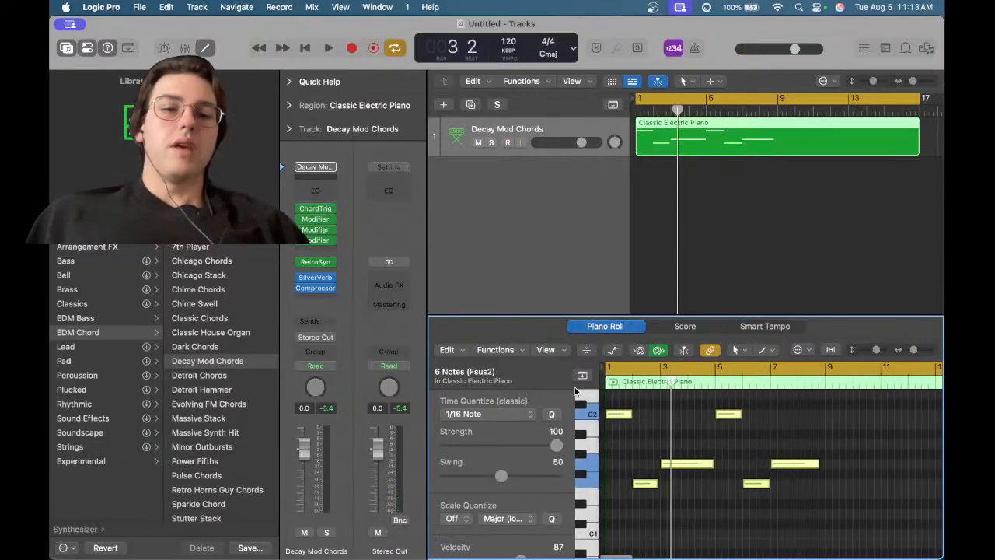
Open the Maximum Note Length MIDI Transform for the selected notes and close it without operating
{"action": "left_click", "coordinate": [547, 350]}
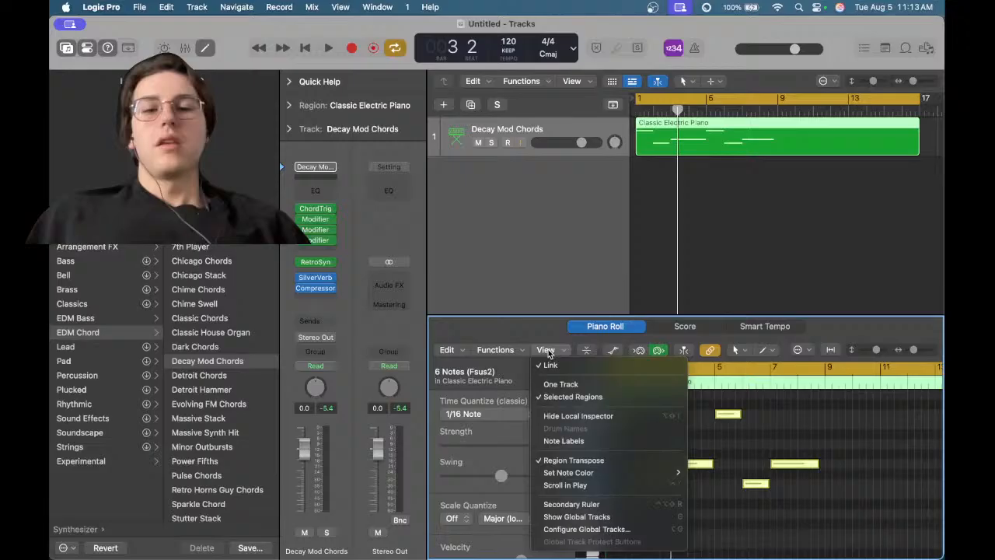
{"action": "left_click", "coordinate": [490, 349]}
{"action": "left_click", "coordinate": [503, 350]}
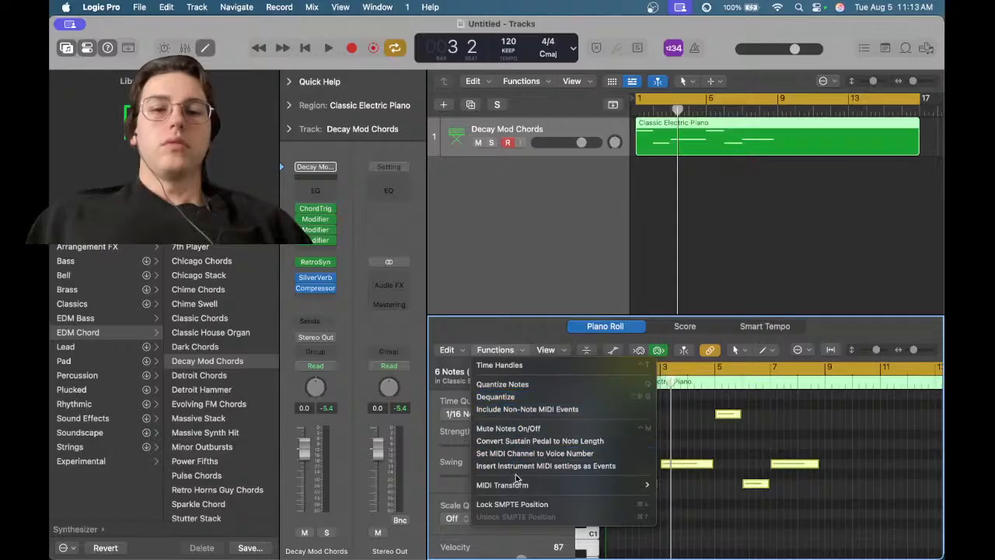
{"action": "mouse_move", "coordinate": [516, 490]}
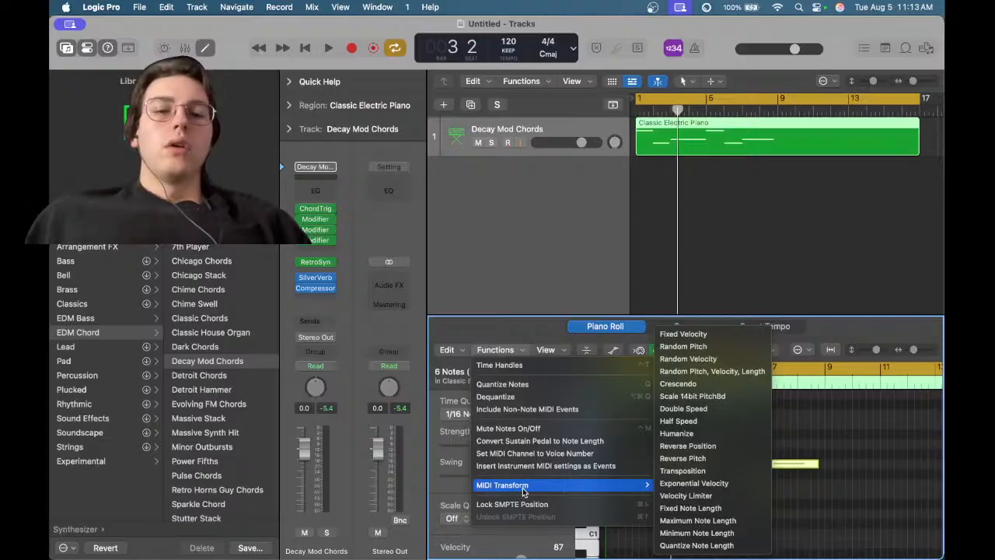
{"action": "mouse_move", "coordinate": [634, 484]}
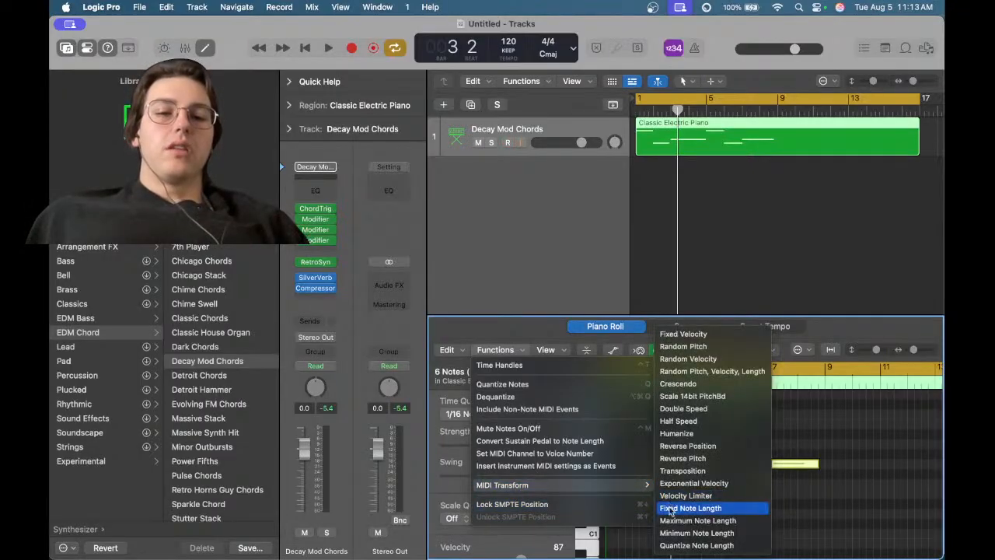
{"action": "left_click", "coordinate": [678, 521]}
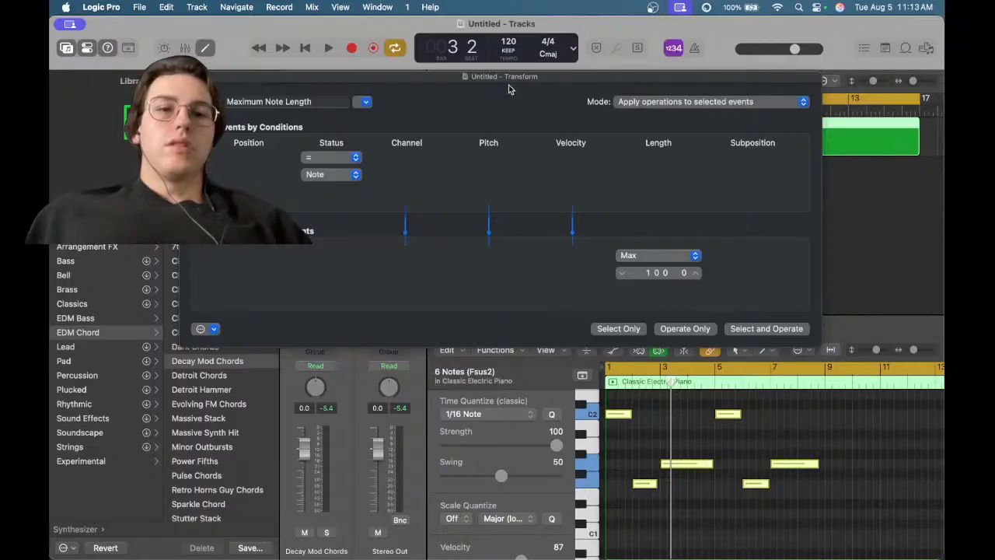
{"action": "left_click", "coordinate": [188, 76]}
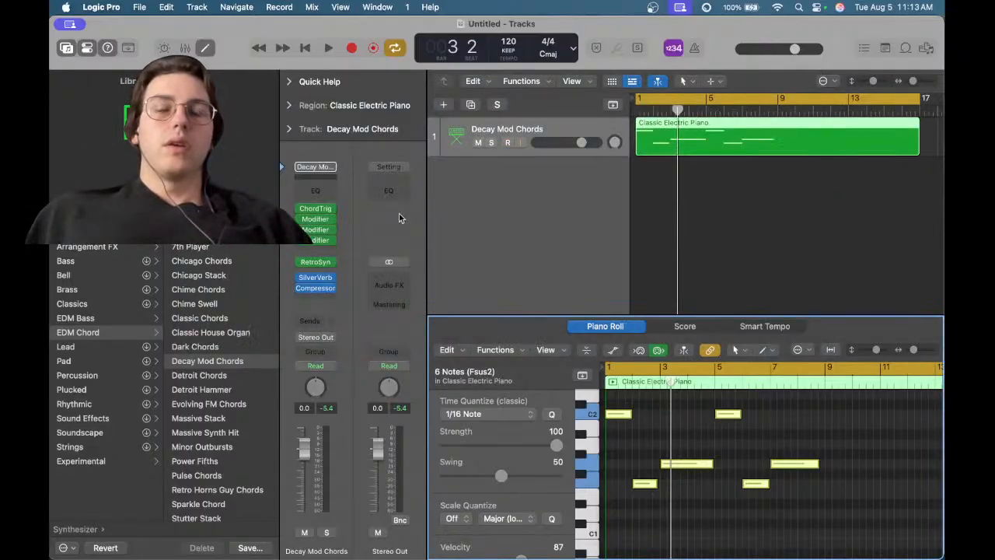
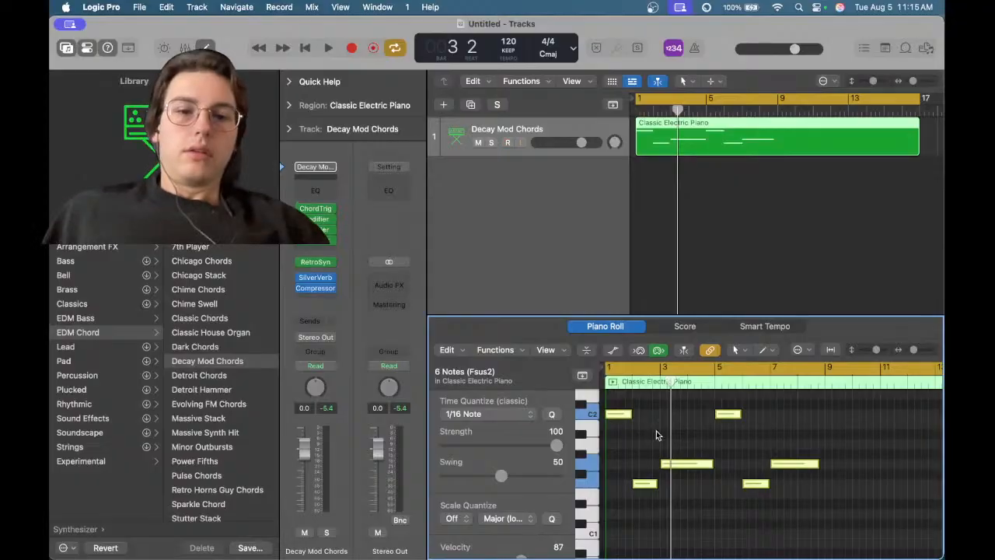
Browse the Piano Roll's Functions menu and its MIDI Transform submenu
{"action": "scroll", "coordinate": [657, 426], "scroll_direction": "up", "scroll_amount": 5}
{"action": "key", "text": "z"}
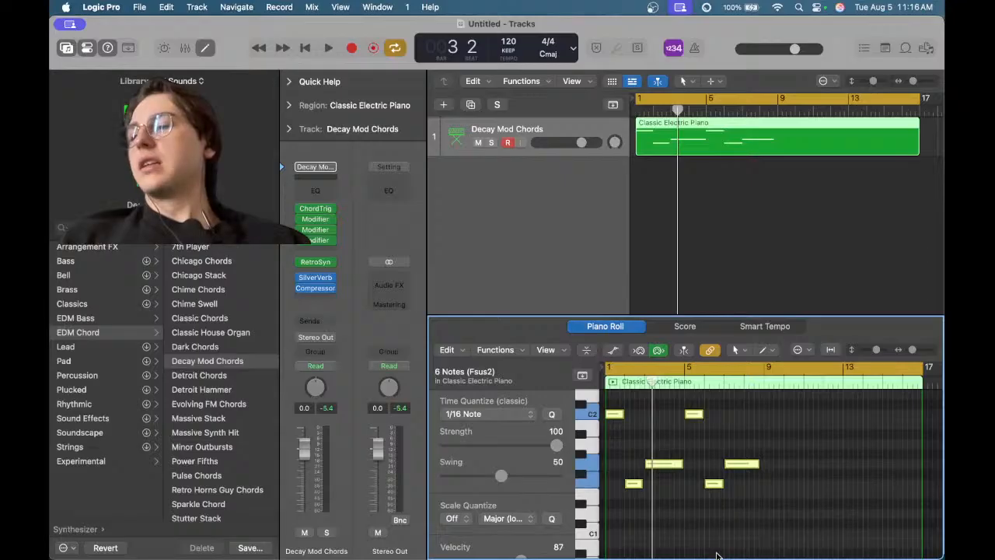
{"action": "left_click", "coordinate": [496, 352]}
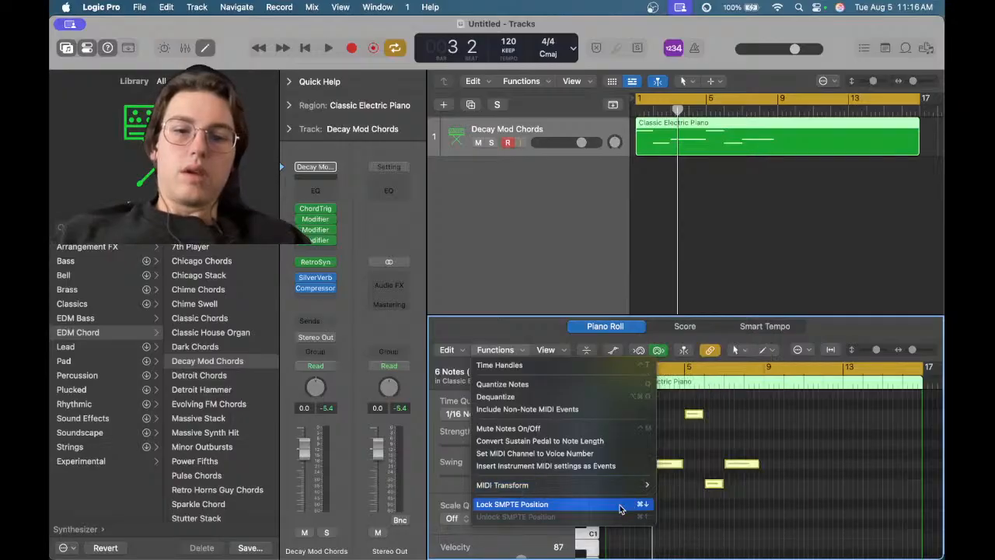
{"action": "mouse_move", "coordinate": [614, 485]}
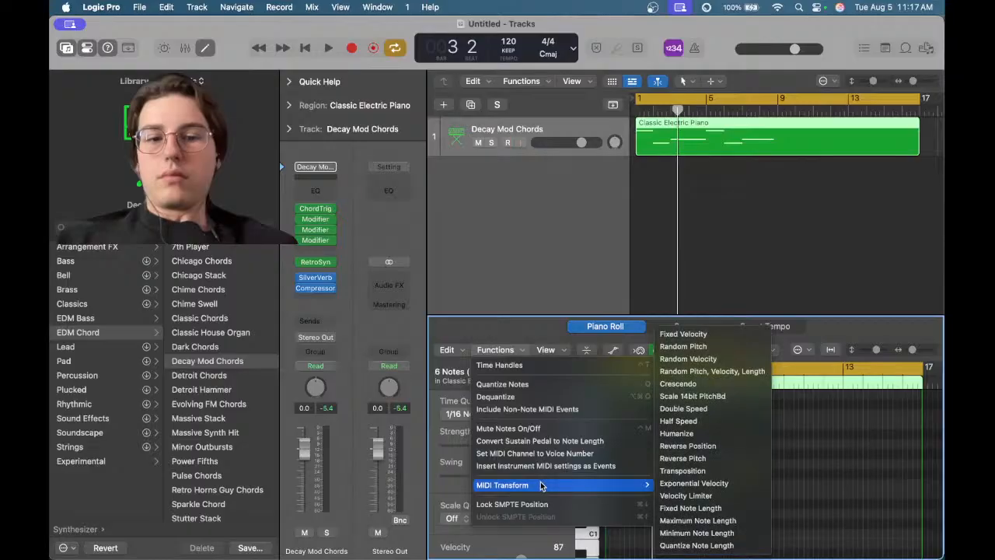
{"action": "mouse_move", "coordinate": [632, 485]}
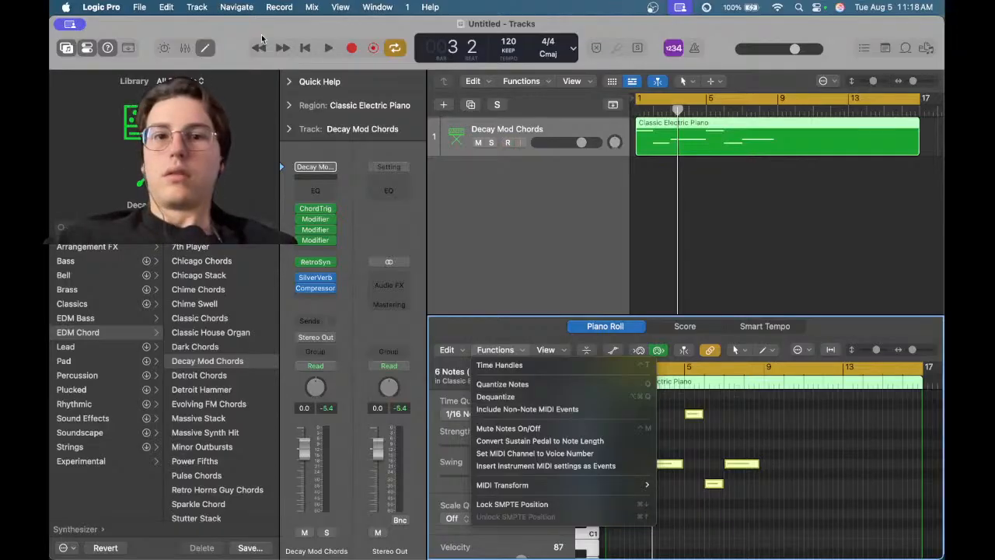
Browse the Tracks area's Functions menu and its Region Alias submenu
{"action": "left_click", "coordinate": [527, 84]}
{"action": "left_click", "coordinate": [527, 84]}
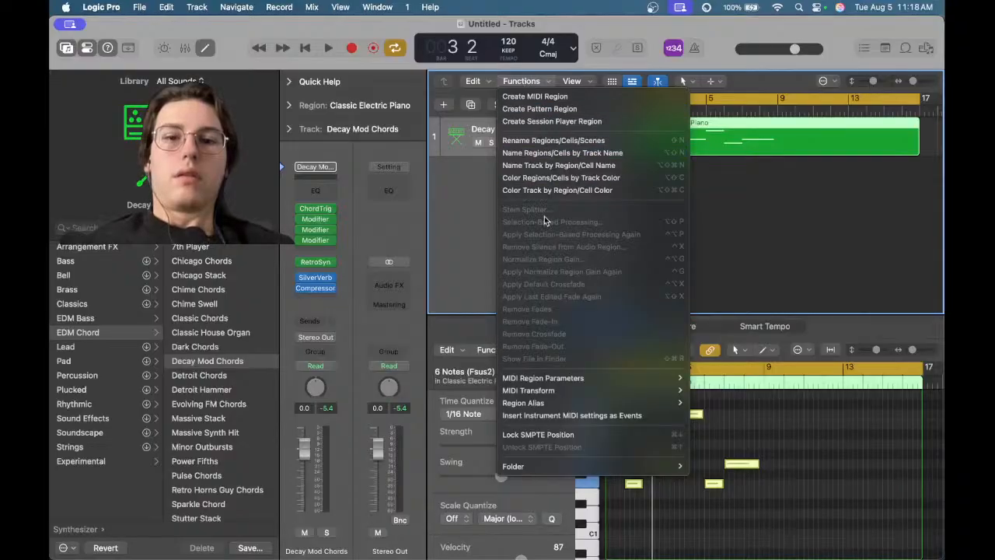
{"action": "mouse_move", "coordinate": [591, 391]}
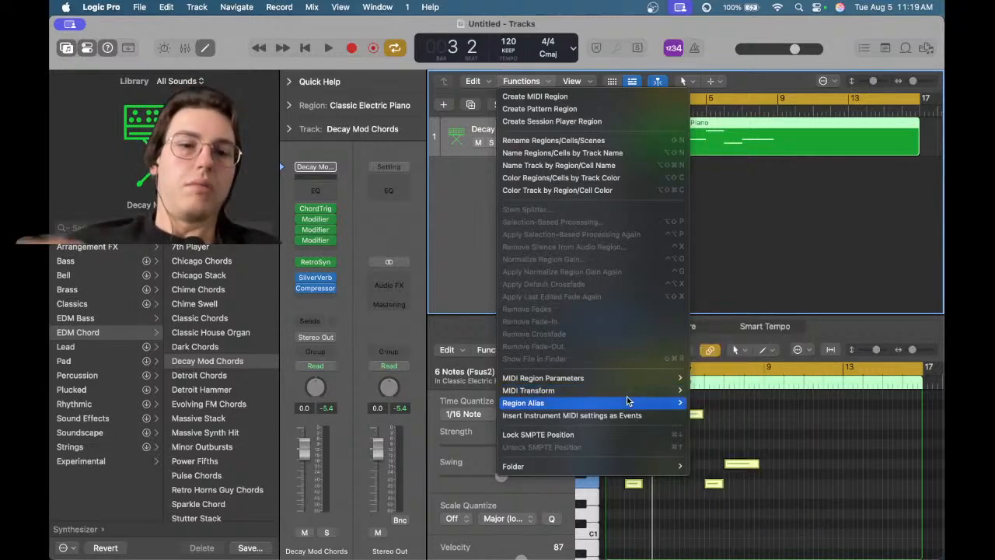
{"action": "mouse_move", "coordinate": [628, 400]}
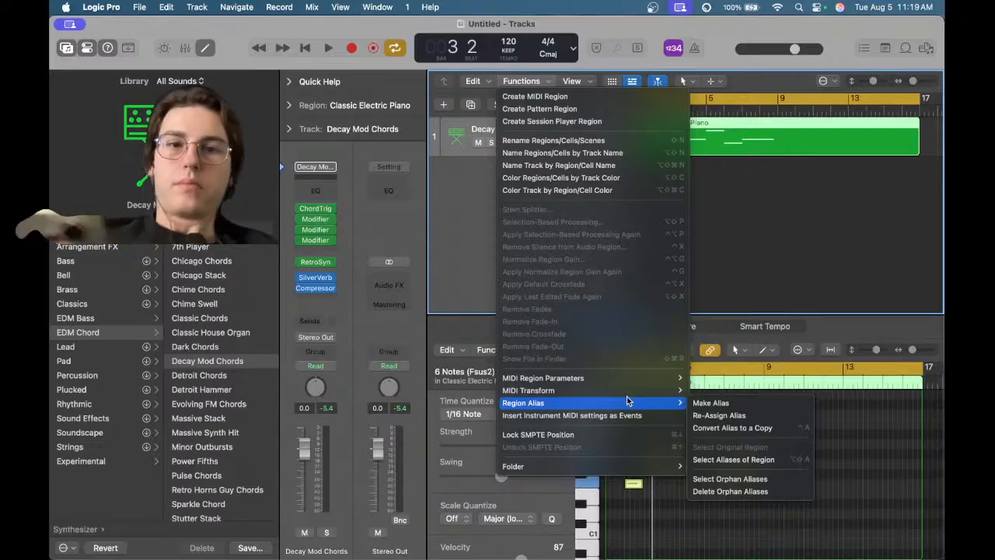
{"action": "left_click", "coordinate": [458, 336]}
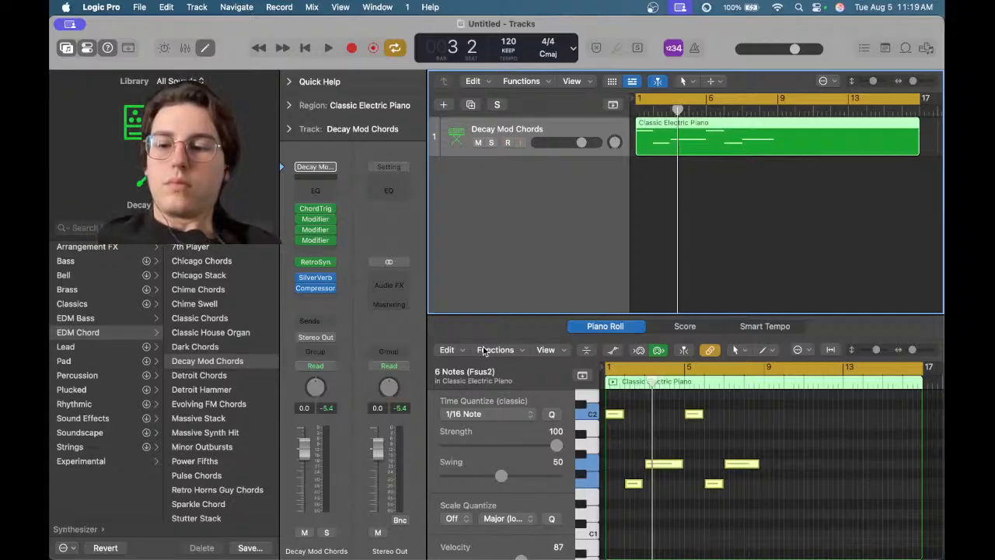
Open the Quantize Note Length MIDI Transform, inspect its Status and event type conditions, and close it without operating
{"action": "left_click", "coordinate": [489, 350]}
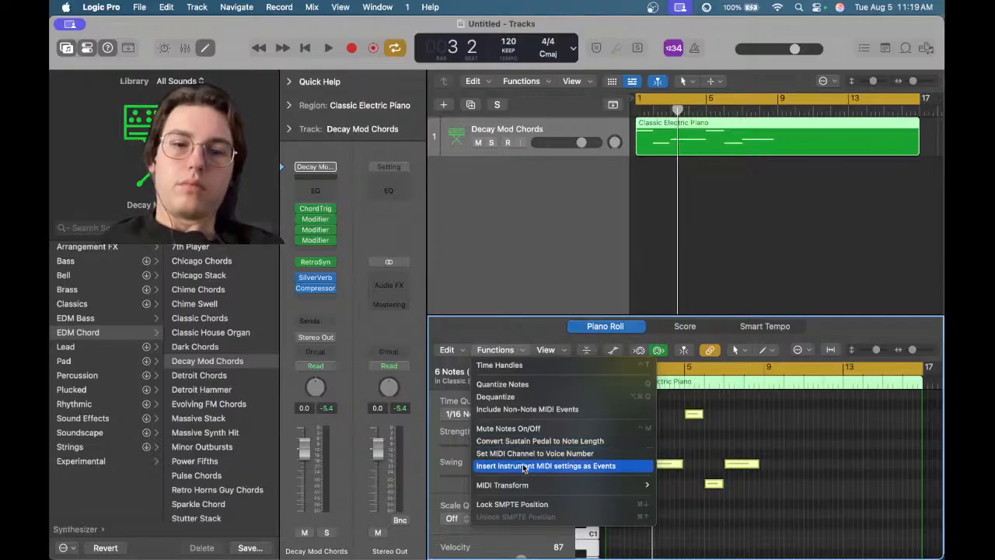
{"action": "mouse_move", "coordinate": [525, 486]}
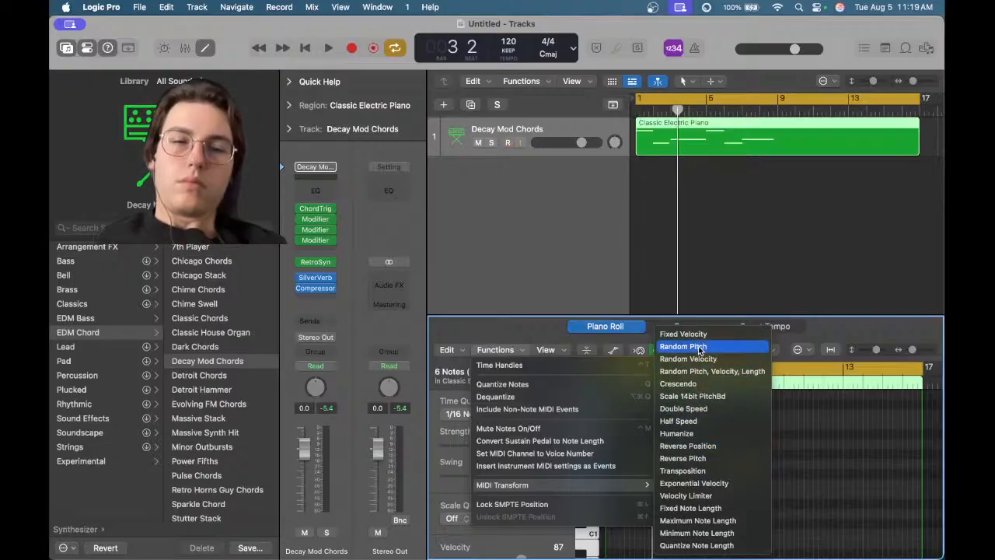
{"action": "left_click", "coordinate": [726, 548]}
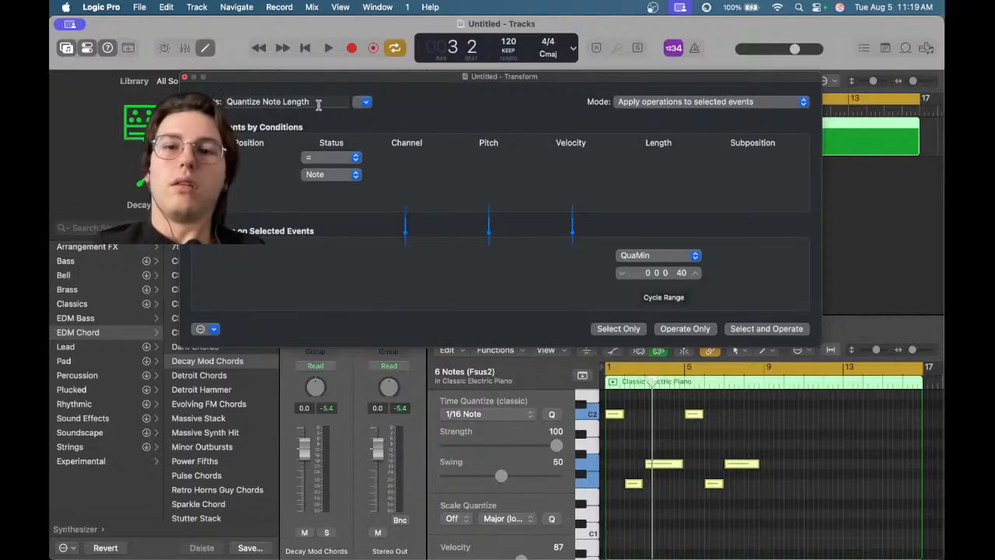
{"action": "left_click", "coordinate": [345, 160]}
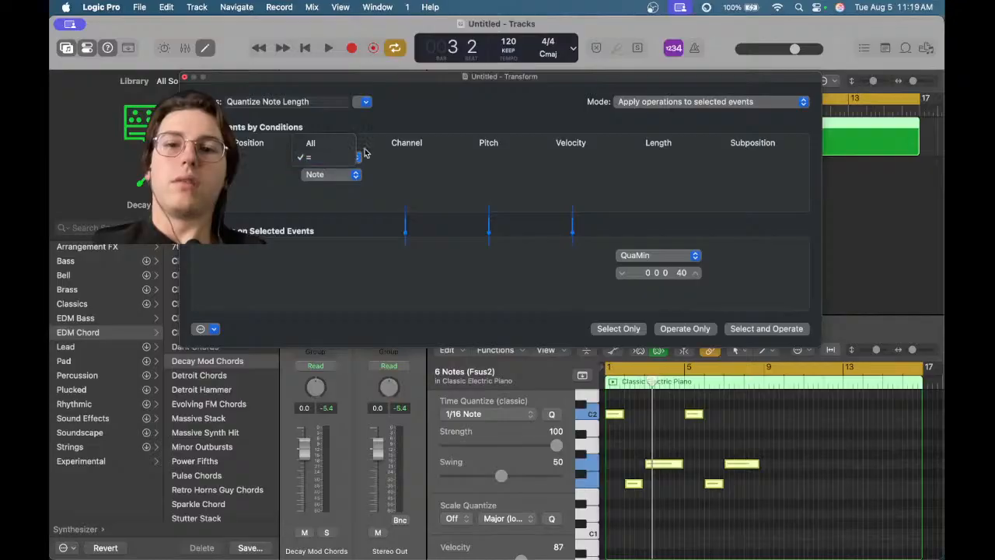
{"action": "left_click", "coordinate": [361, 161]}
{"action": "left_click", "coordinate": [345, 177]}
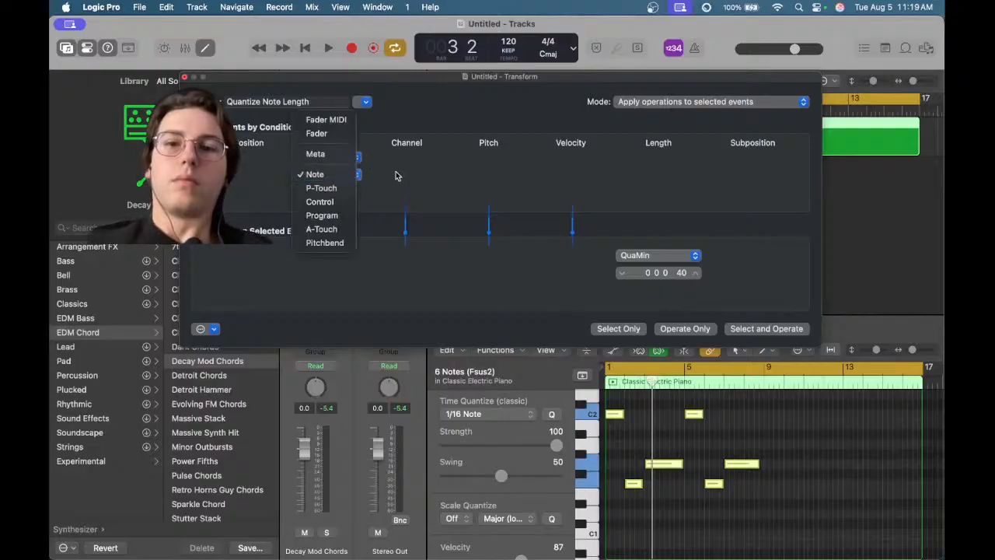
{"action": "left_click", "coordinate": [398, 174]}
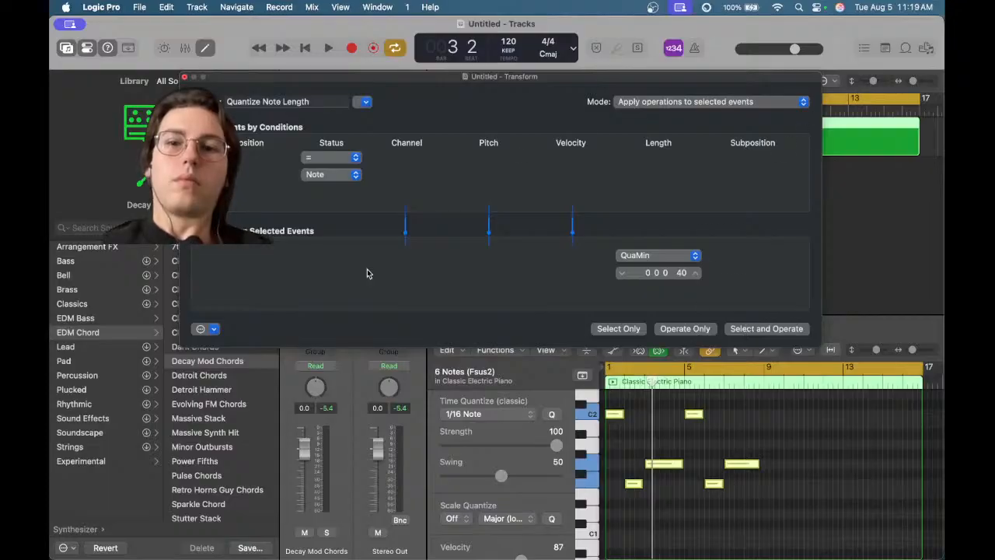
{"action": "left_click", "coordinate": [183, 77]}
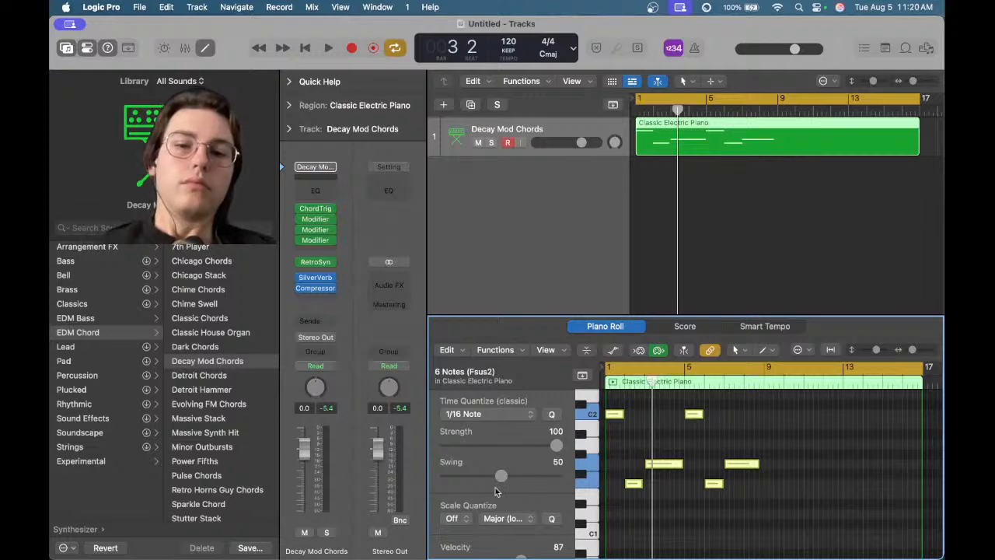
Inspect the scale options available for Scale Quantize in the Piano Roll inspector
{"action": "scroll", "coordinate": [505, 467], "scroll_direction": "down", "scroll_amount": 3}
{"action": "left_click", "coordinate": [509, 471]}
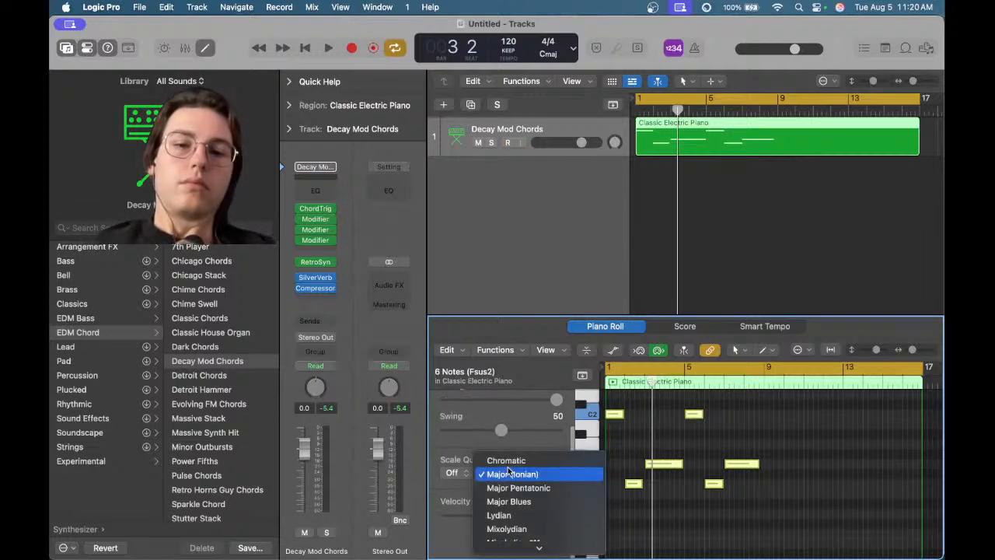
{"action": "left_click", "coordinate": [509, 473]}
{"action": "scroll", "coordinate": [483, 486], "scroll_direction": "up", "scroll_amount": 3}
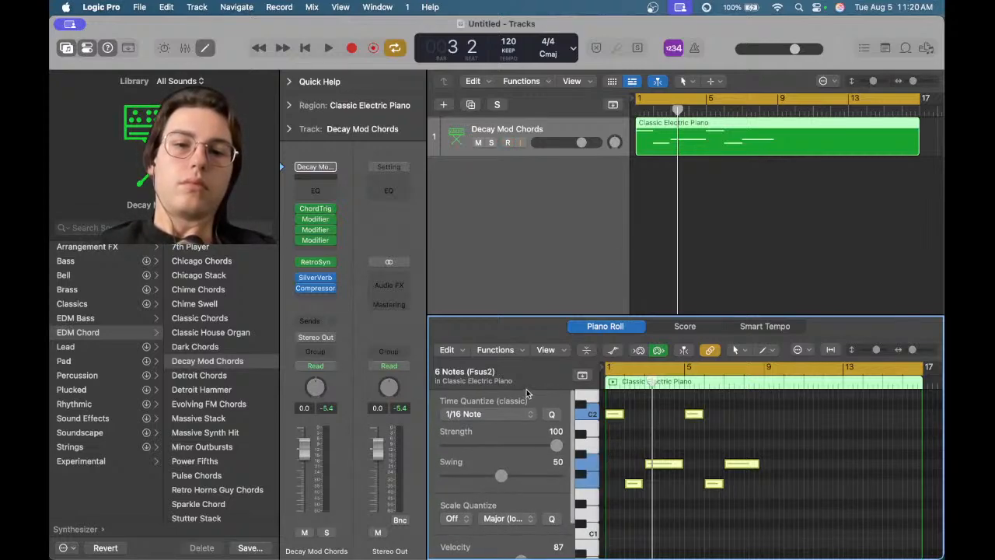
Browse the Piano Roll's View and Functions menus
{"action": "left_click", "coordinate": [546, 350]}
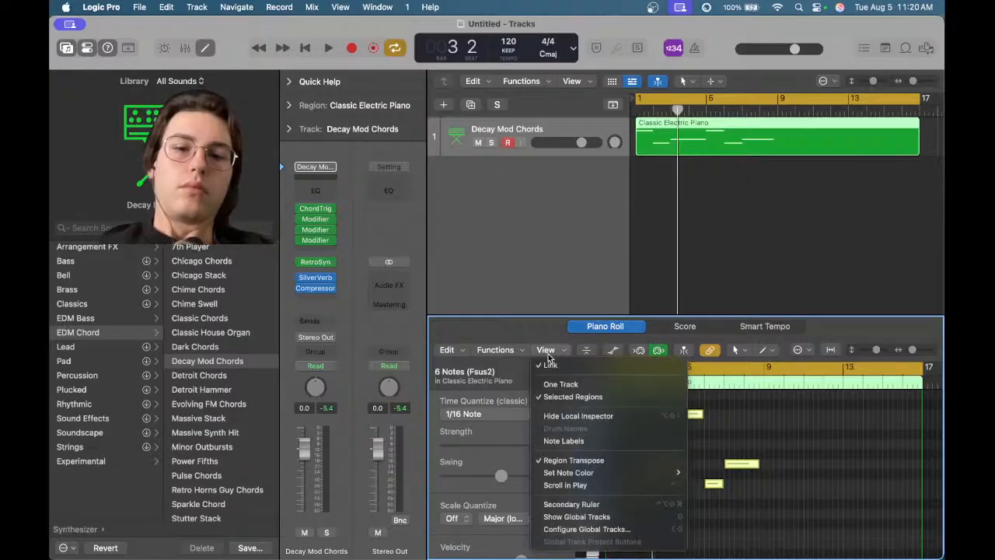
{"action": "left_click", "coordinate": [548, 354]}
{"action": "left_click", "coordinate": [516, 354]}
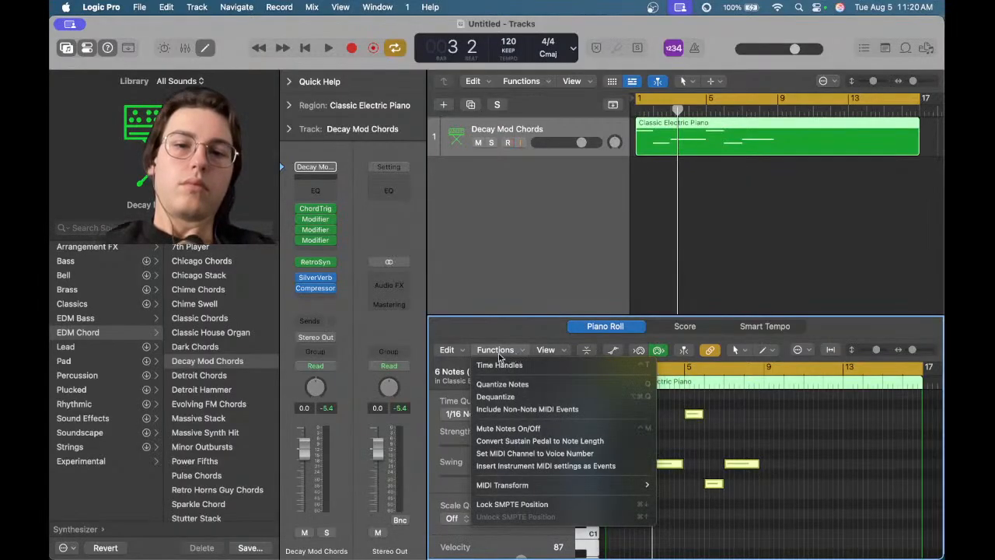
{"action": "left_click", "coordinate": [499, 354]}
Join the selected notes with Join Notes, then undo the join
{"action": "left_click", "coordinate": [448, 350]}
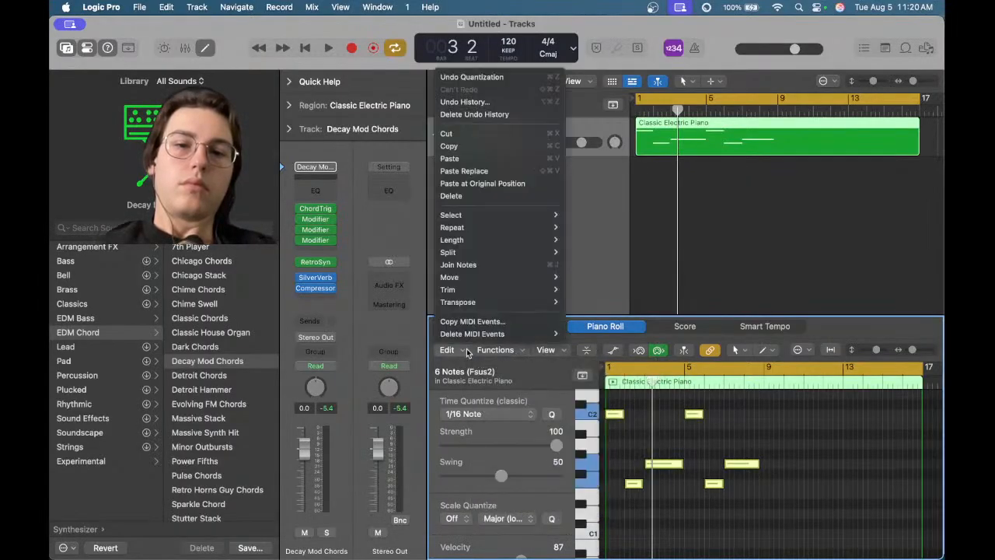
{"action": "left_click", "coordinate": [475, 266]}
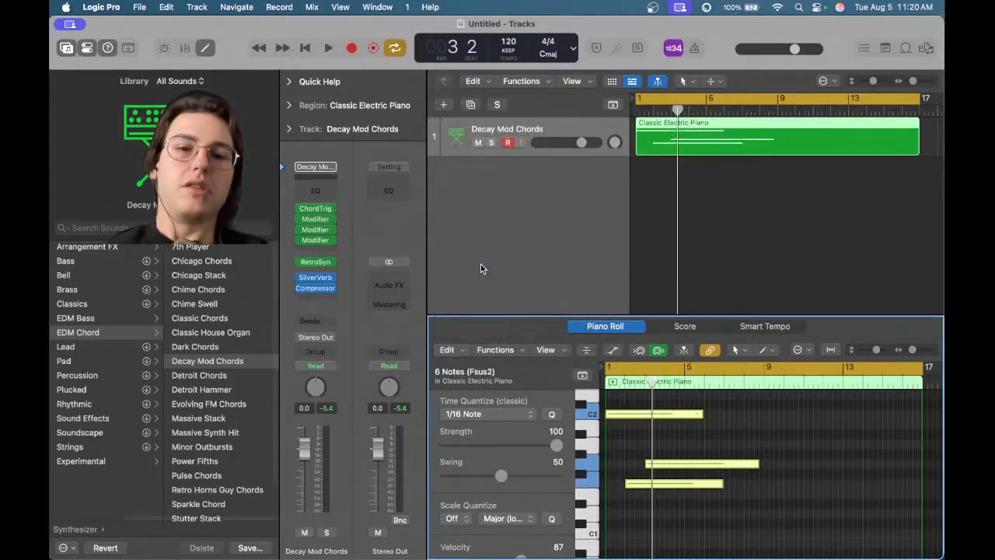
{"action": "scroll", "coordinate": [674, 438], "scroll_direction": "up", "scroll_amount": 3}
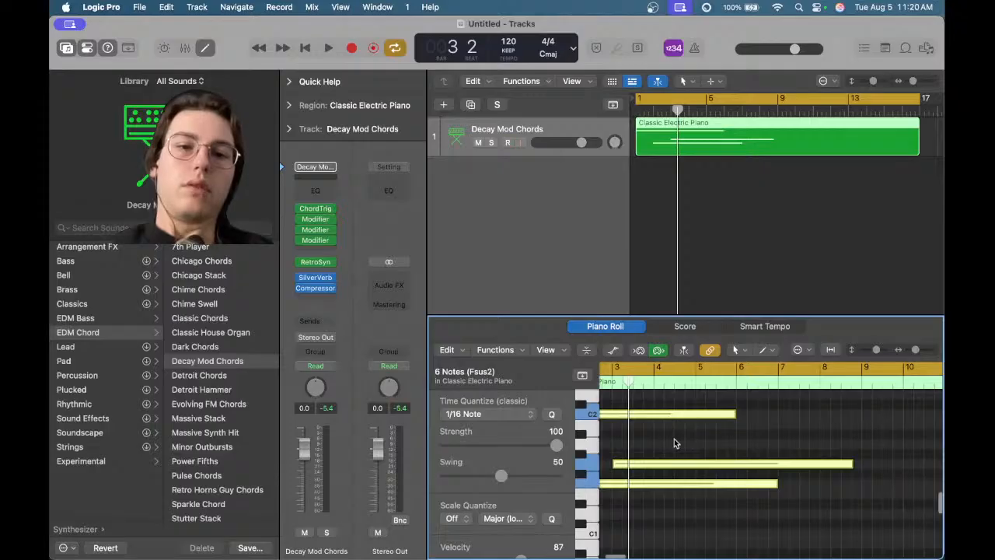
{"action": "scroll", "coordinate": [674, 438], "scroll_direction": "left", "scroll_amount": 3}
{"action": "scroll", "coordinate": [649, 484], "scroll_direction": "down", "scroll_amount": 5}
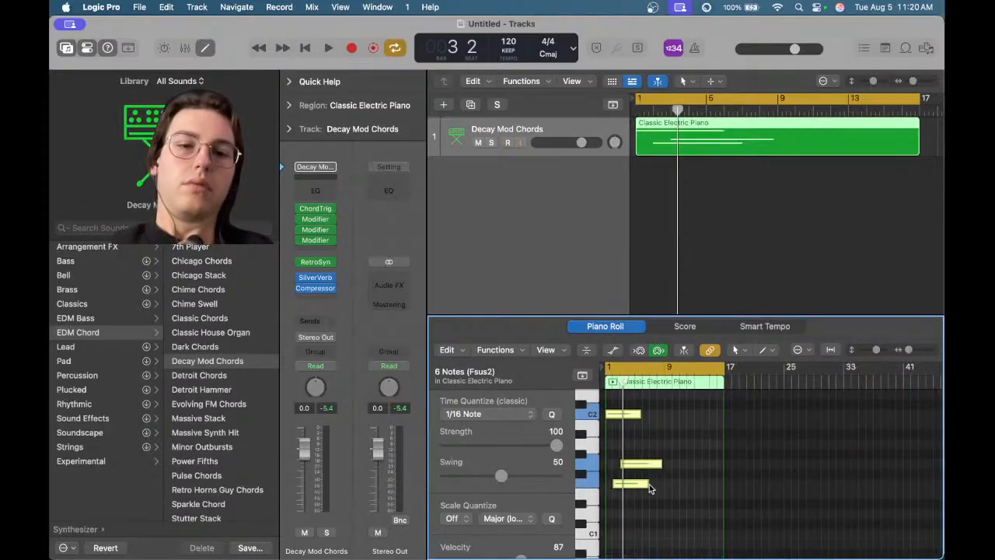
{"action": "key", "text": "super+z"}
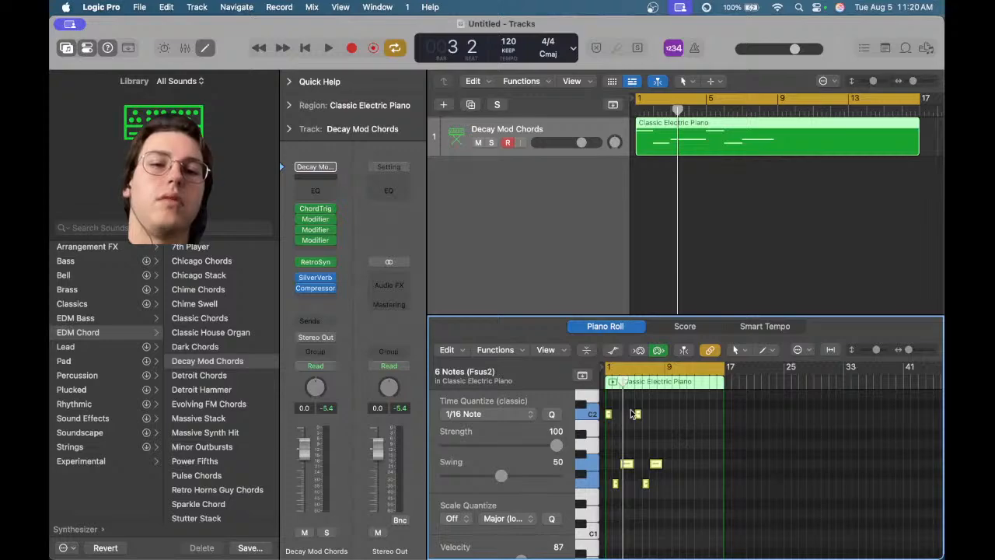
Browse the Piano Roll's Functions and Edit menus, including the Length, Transpose and Split submenus
{"action": "left_click", "coordinate": [487, 349]}
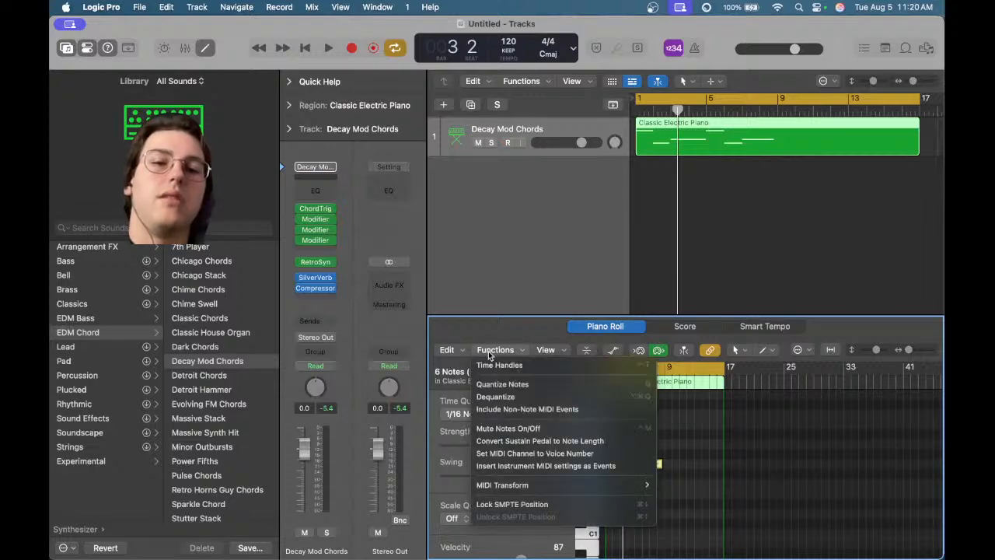
{"action": "left_click", "coordinate": [459, 351]}
{"action": "left_click", "coordinate": [449, 350]}
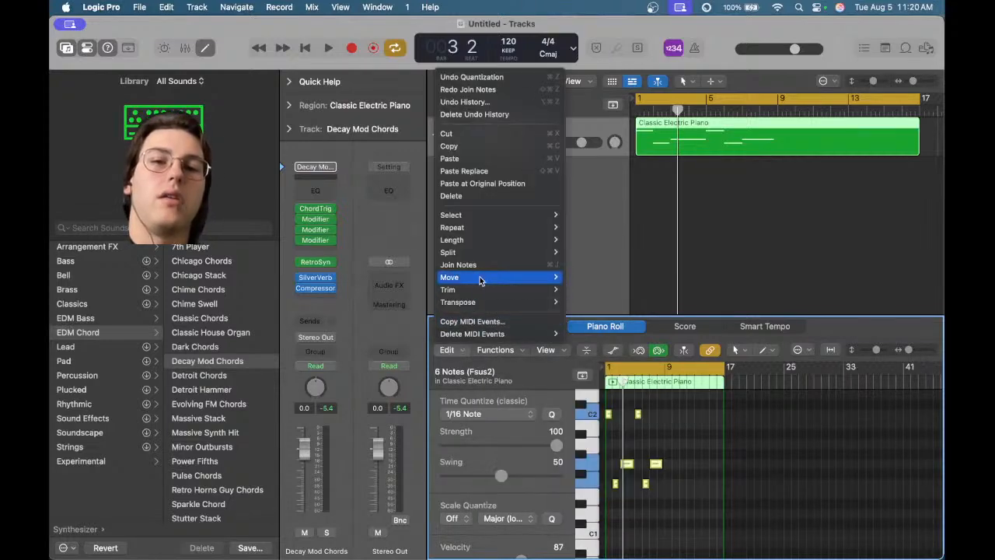
{"action": "mouse_move", "coordinate": [492, 239]}
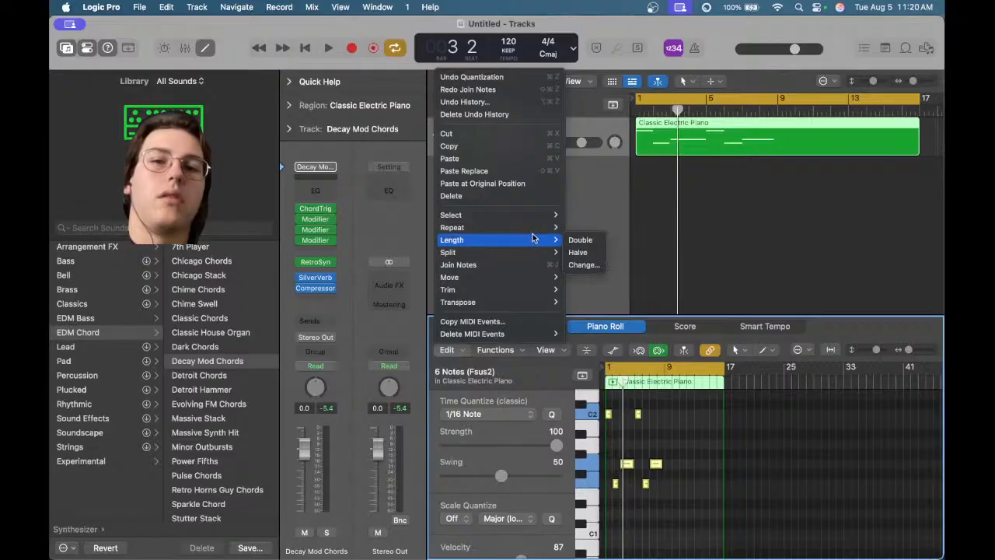
{"action": "mouse_move", "coordinate": [525, 216]}
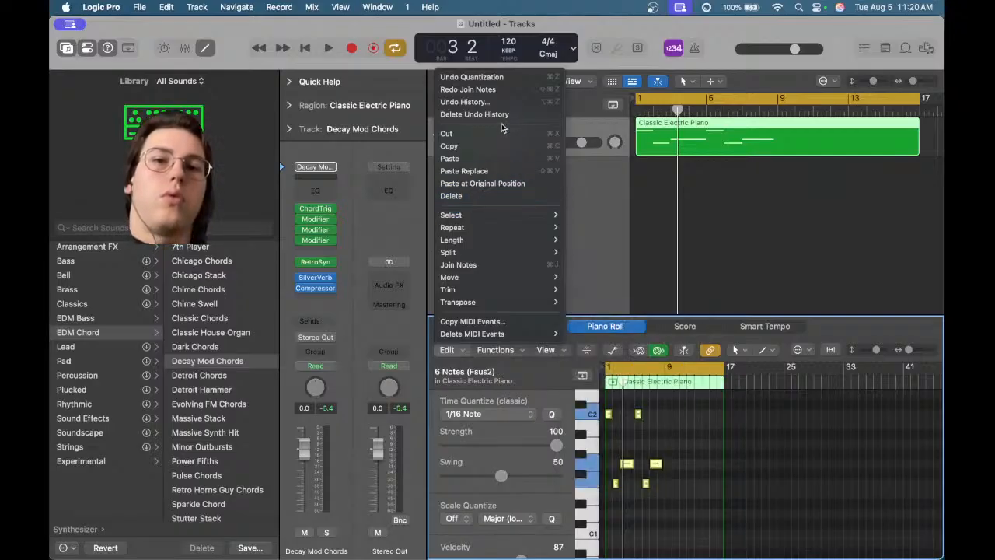
{"action": "mouse_move", "coordinate": [477, 305]}
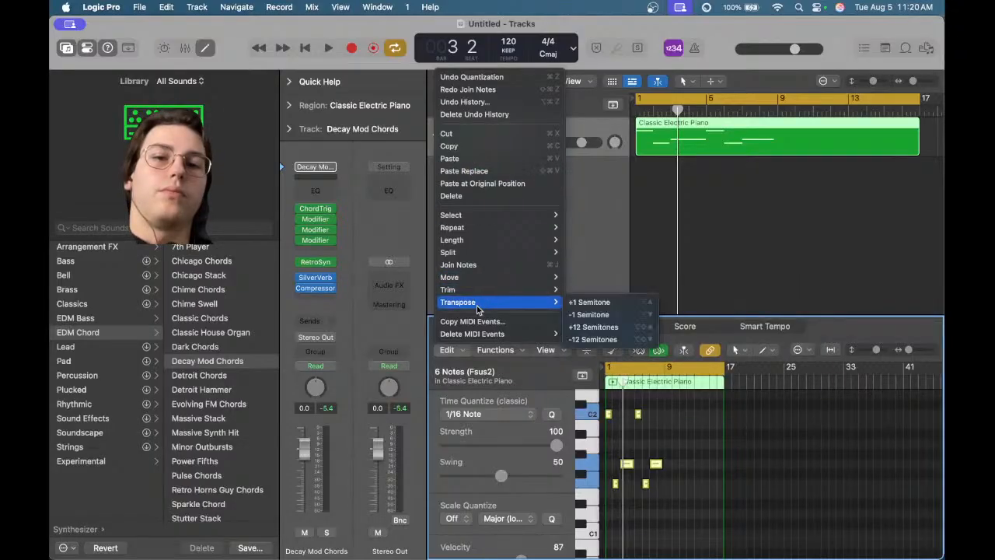
{"action": "mouse_move", "coordinate": [479, 257]}
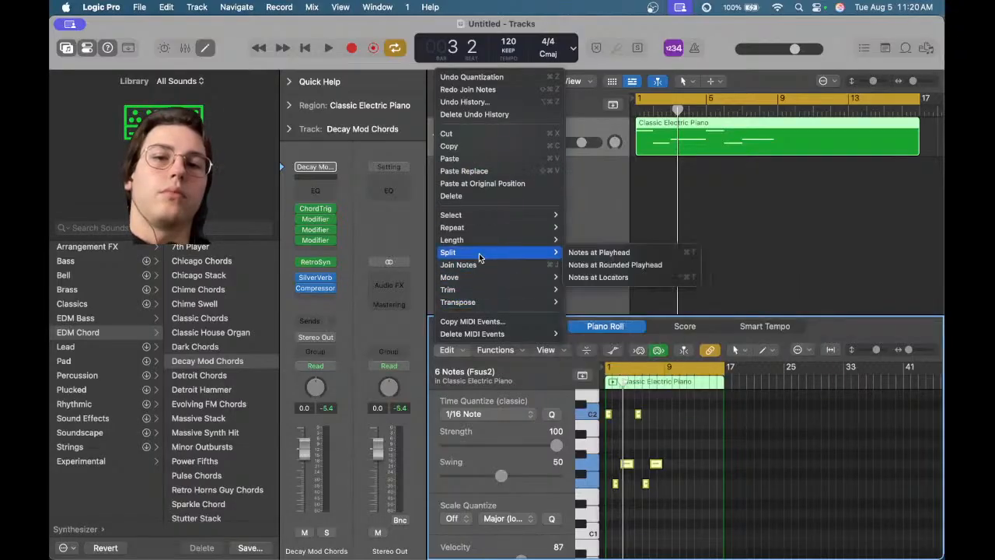
{"action": "left_click", "coordinate": [581, 266]}
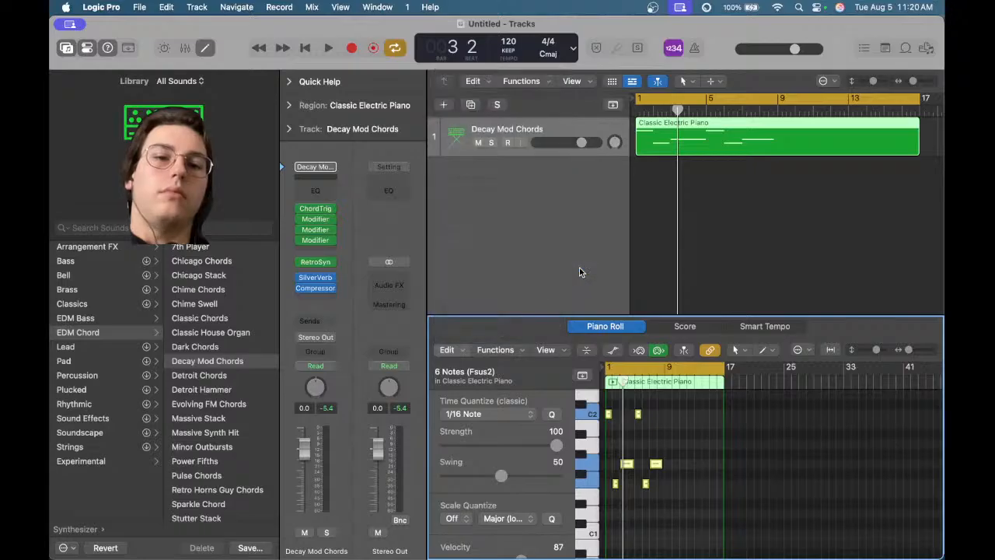
Browse the Piano Roll Edit menu's Trim submenu options for note starts and ends
{"action": "left_click", "coordinate": [492, 191]}
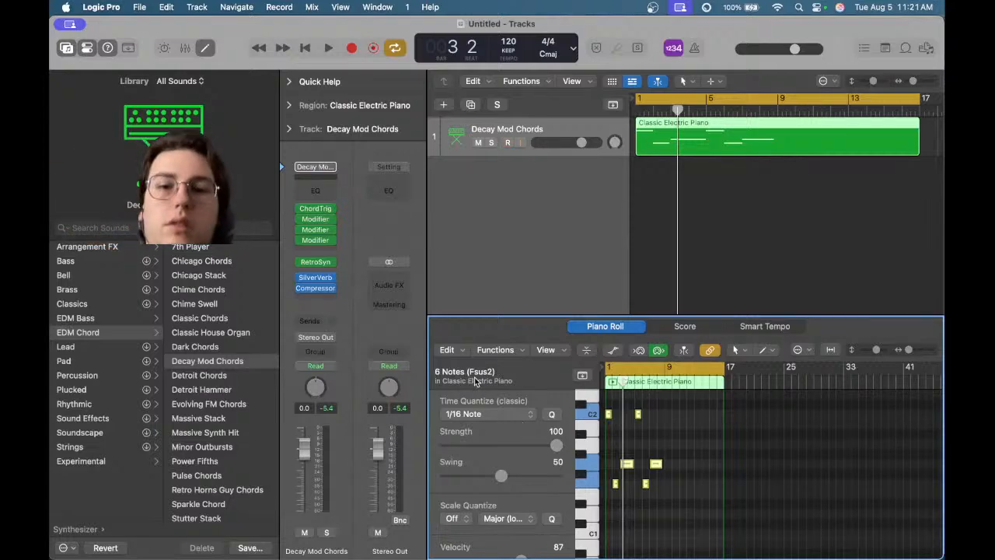
{"action": "left_click", "coordinate": [447, 349]}
{"action": "mouse_move", "coordinate": [475, 278]}
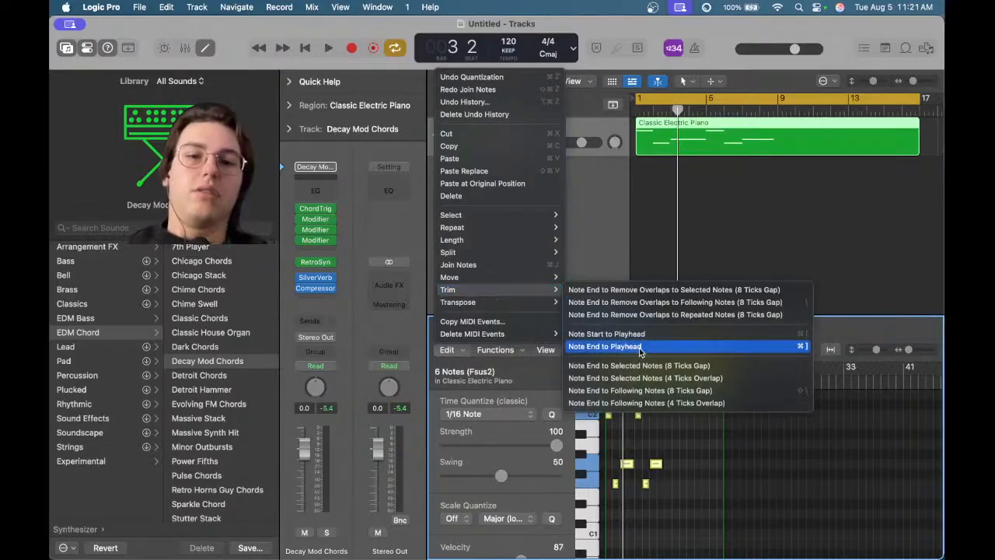
{"action": "left_click", "coordinate": [816, 268]}
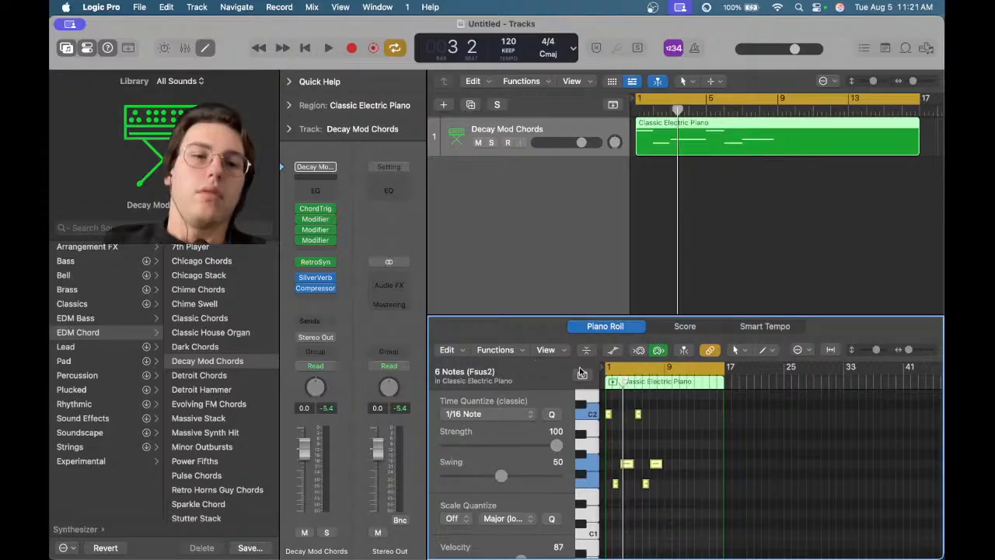
{"action": "scroll", "coordinate": [686, 449], "scroll_direction": "up", "scroll_amount": 5}
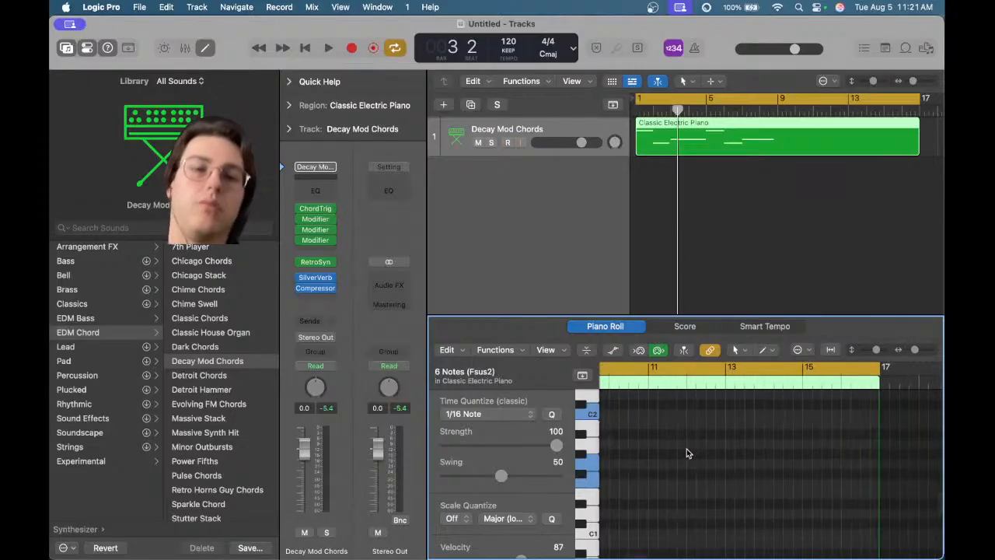
Select individual chord notes in the Piano Roll and lengthen their ends
{"action": "scroll", "coordinate": [818, 441], "scroll_direction": "left", "scroll_amount": 8}
{"action": "scroll", "coordinate": [818, 441], "scroll_direction": "left", "scroll_amount": 4}
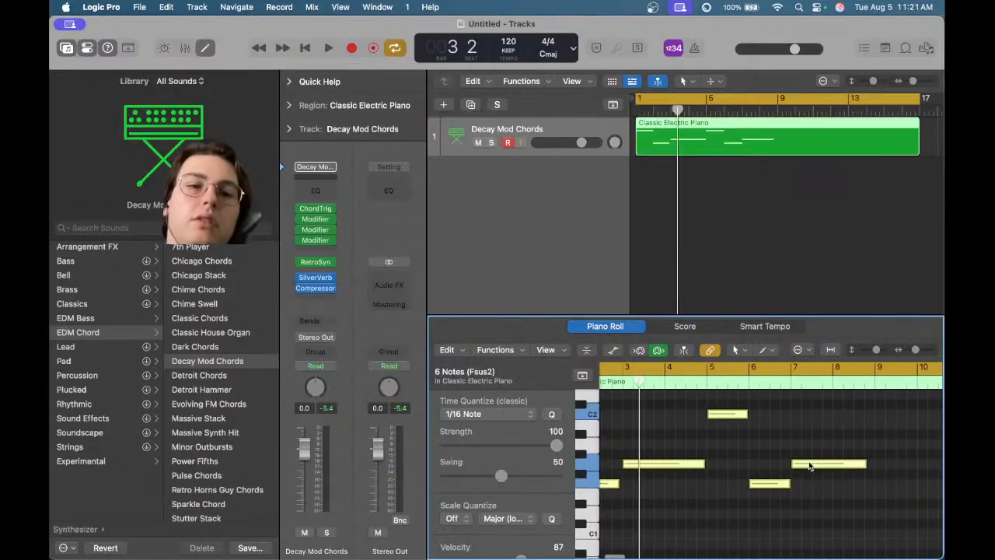
{"action": "left_click", "coordinate": [810, 461]}
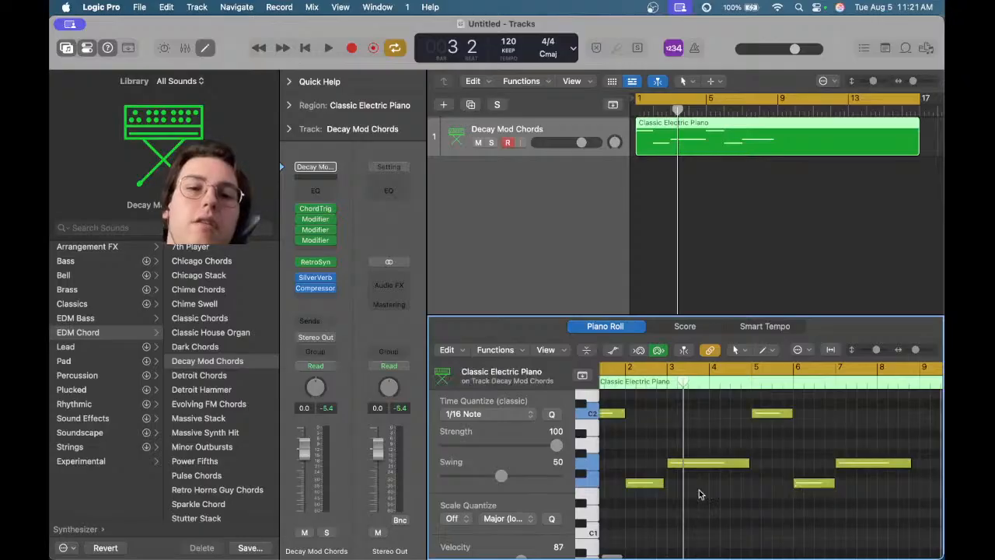
{"action": "scroll", "coordinate": [653, 486], "scroll_direction": "up", "scroll_amount": 3}
{"action": "left_click", "coordinate": [657, 484]}
{"action": "left_click_drag", "start_coordinate": [703, 481], "coordinate": [730, 484]}
{"action": "scroll", "coordinate": [678, 491], "scroll_direction": "right", "scroll_amount": 6}
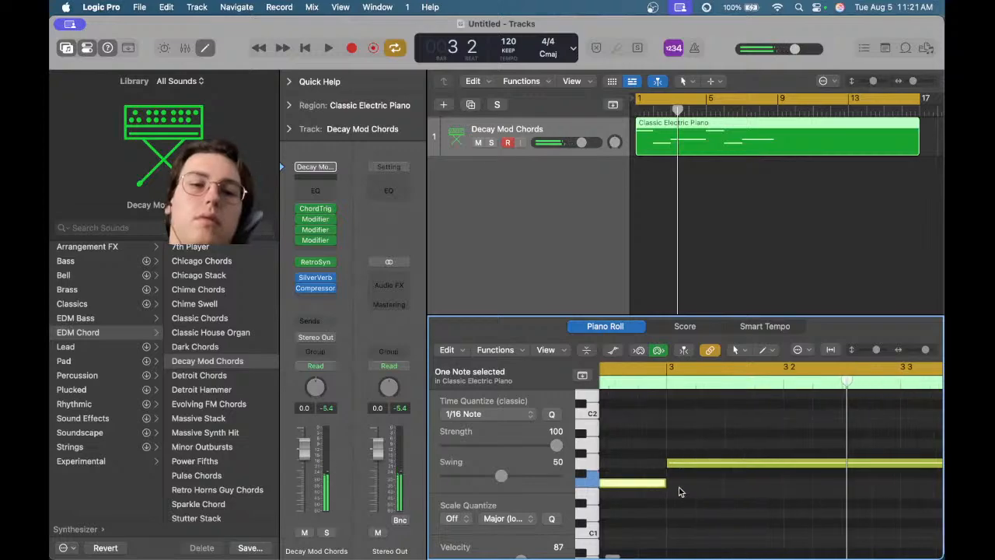
{"action": "scroll", "coordinate": [678, 491], "scroll_direction": "right", "scroll_amount": 3}
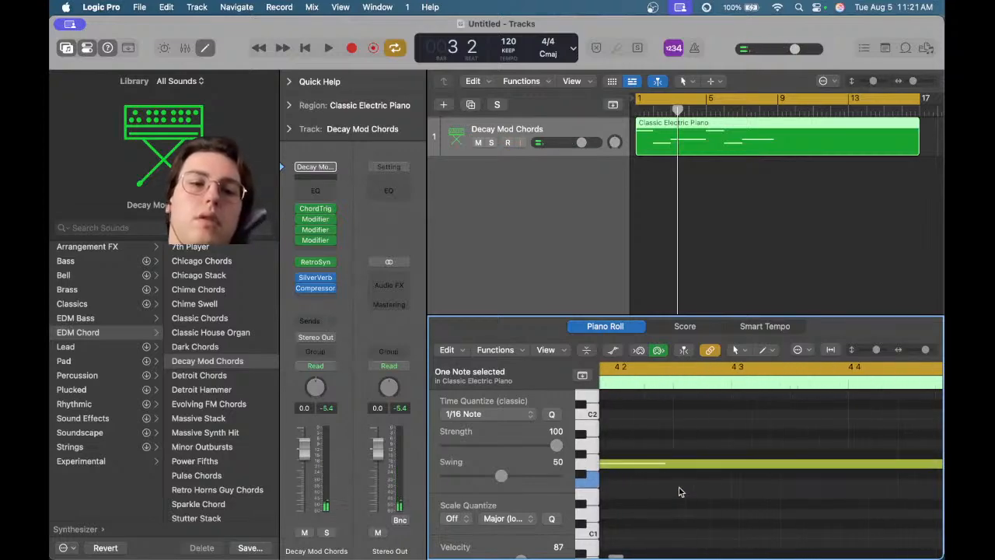
{"action": "left_click_drag", "start_coordinate": [813, 465], "coordinate": [826, 466]}
Resize the C2 and F1 notes so each lasts exactly one bar
{"action": "scroll", "coordinate": [827, 469], "scroll_direction": "right", "scroll_amount": 3}
{"action": "scroll", "coordinate": [827, 469], "scroll_direction": "right", "scroll_amount": 3}
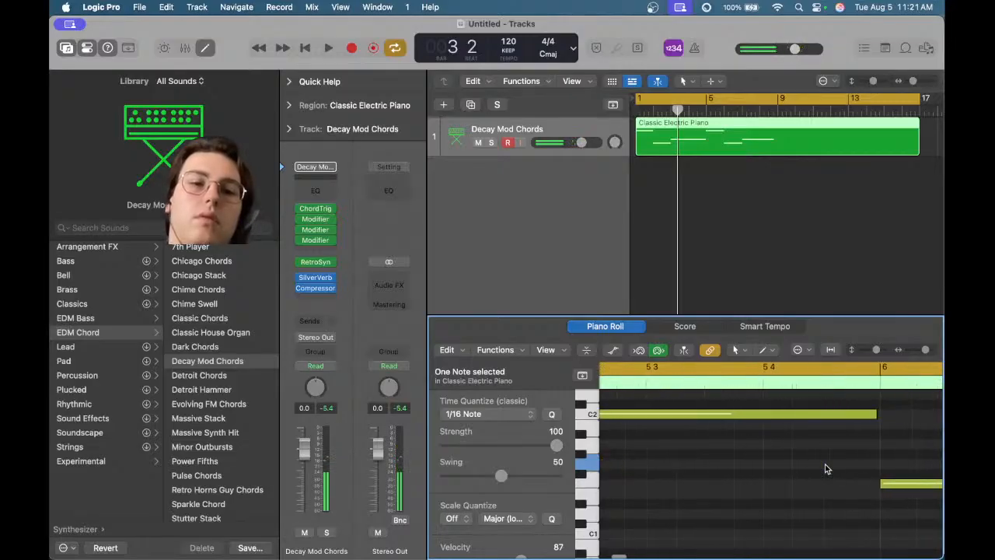
{"action": "left_click", "coordinate": [801, 413]}
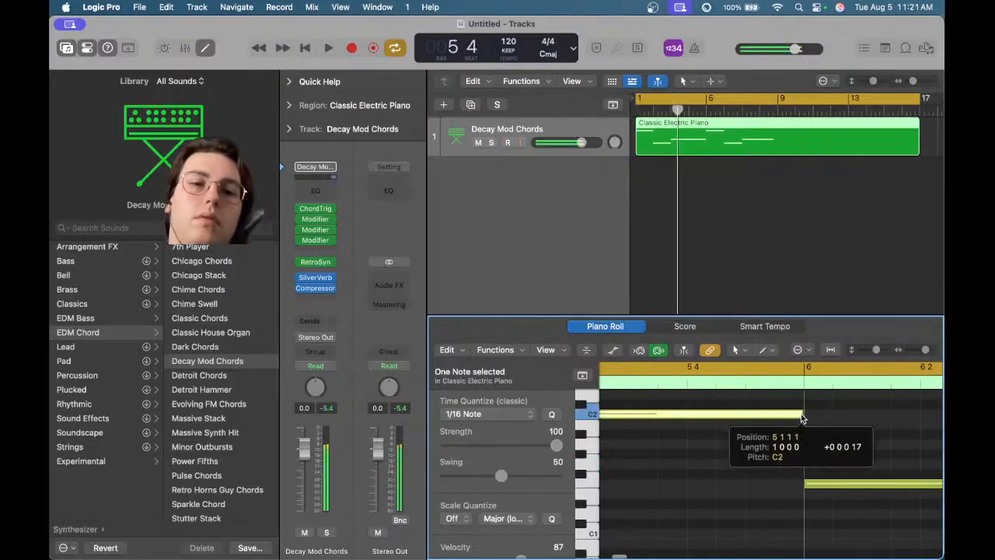
{"action": "scroll", "coordinate": [802, 419], "scroll_direction": "right", "scroll_amount": 2}
{"action": "scroll", "coordinate": [803, 420], "scroll_direction": "right", "scroll_amount": 5}
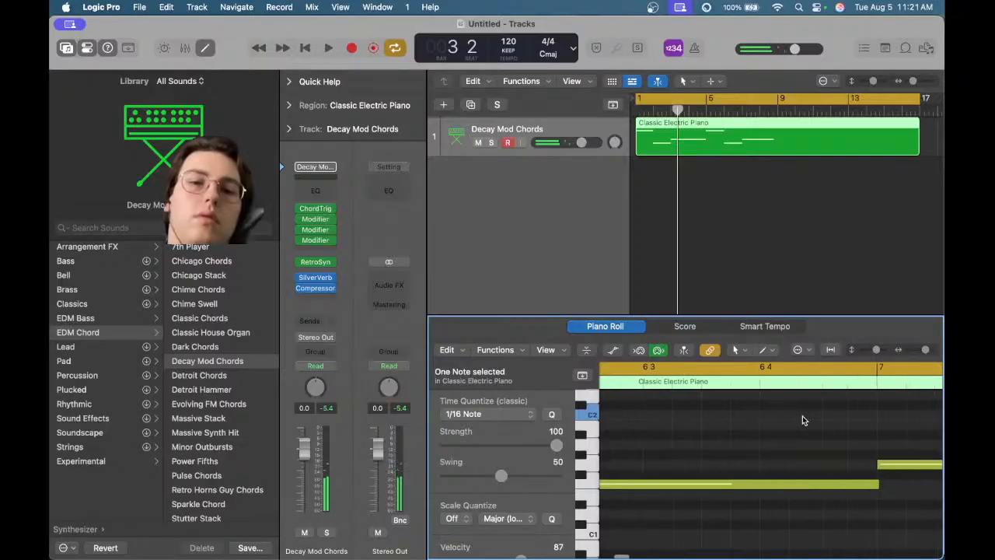
{"action": "left_click", "coordinate": [811, 487]}
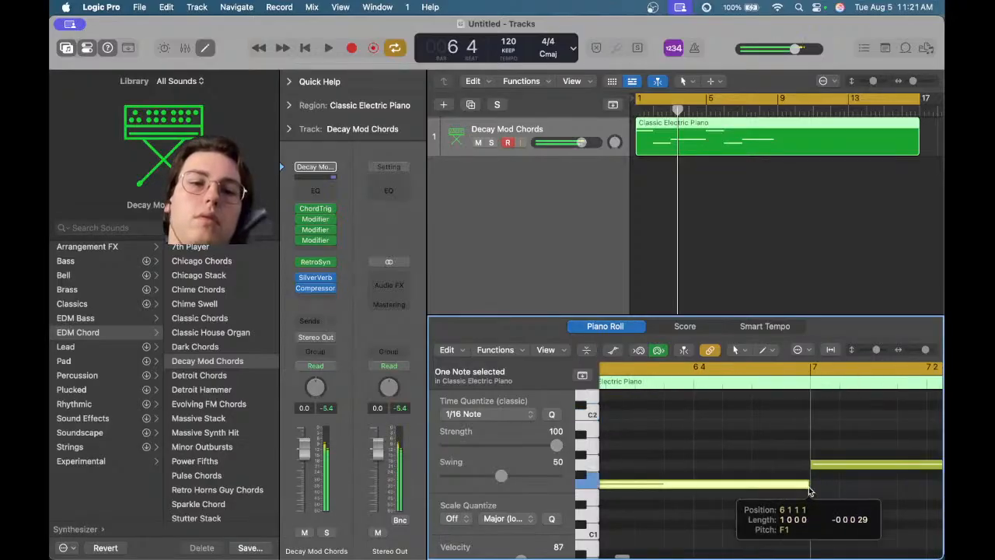
{"action": "scroll", "coordinate": [807, 490], "scroll_direction": "right", "scroll_amount": 4}
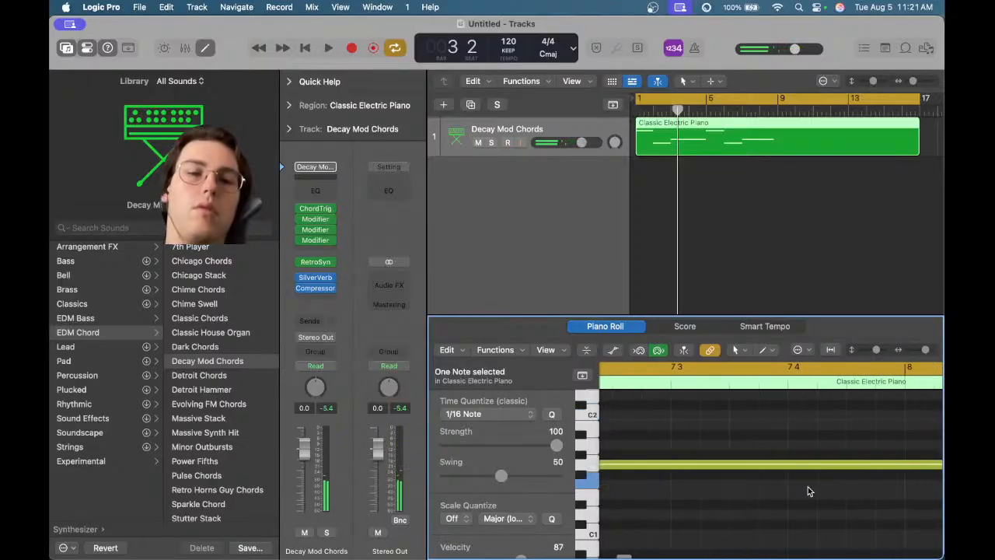
{"action": "scroll", "coordinate": [800, 497], "scroll_direction": "down", "scroll_amount": 5}
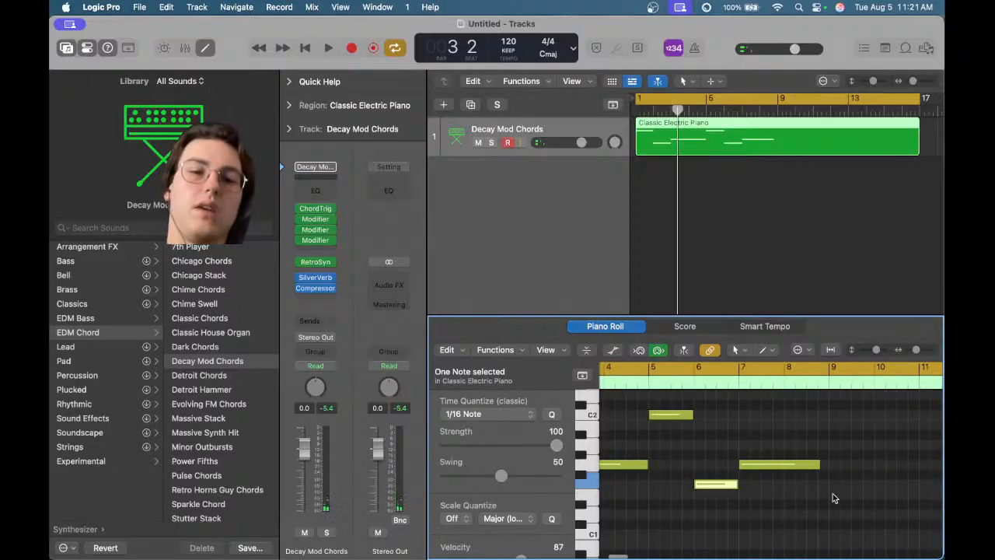
Select all six notes and shorten their ends slightly
{"action": "left_click_drag", "start_coordinate": [834, 512], "coordinate": [581, 403]}
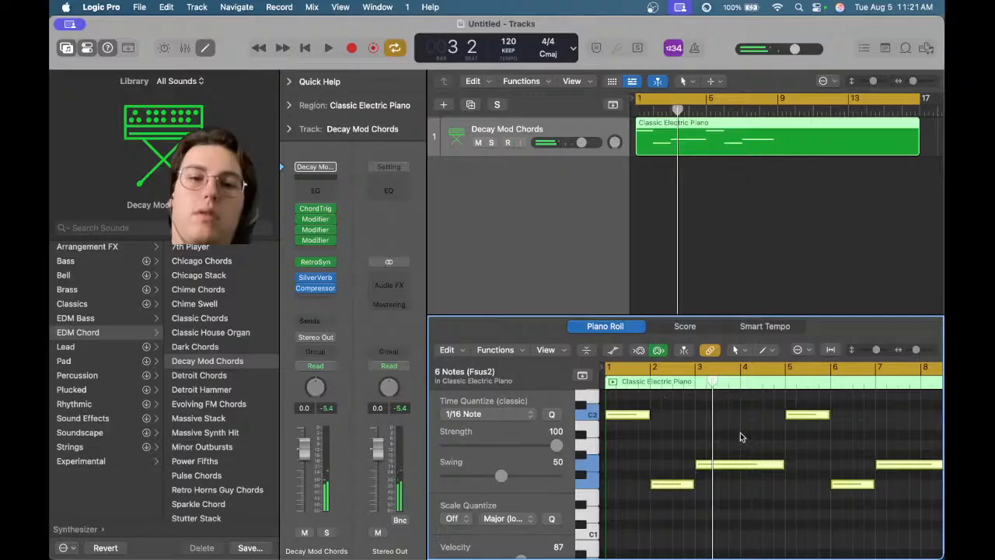
{"action": "scroll", "coordinate": [741, 436], "scroll_direction": "right", "scroll_amount": 3}
{"action": "scroll", "coordinate": [742, 436], "scroll_direction": "up", "scroll_amount": 5}
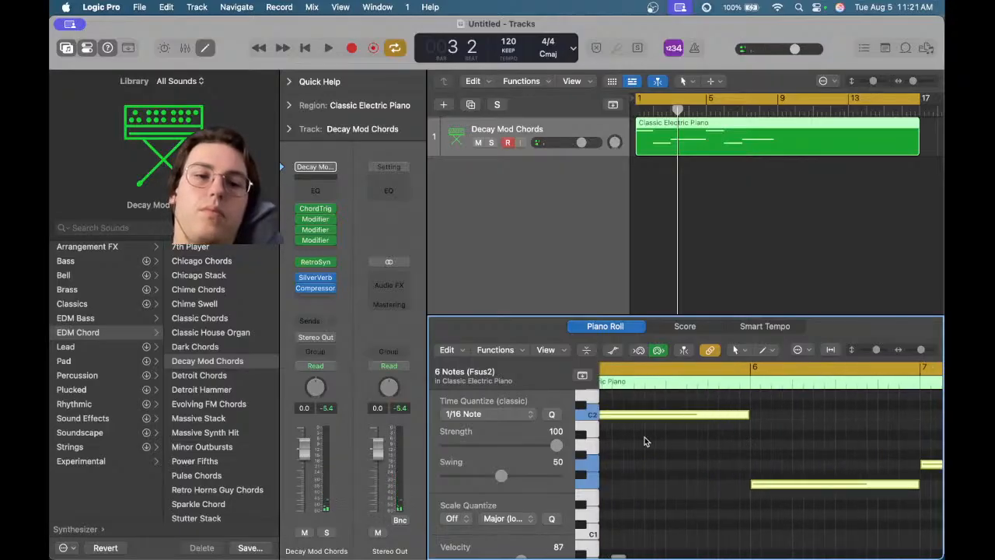
{"action": "scroll", "coordinate": [644, 441], "scroll_direction": "right", "scroll_amount": 5}
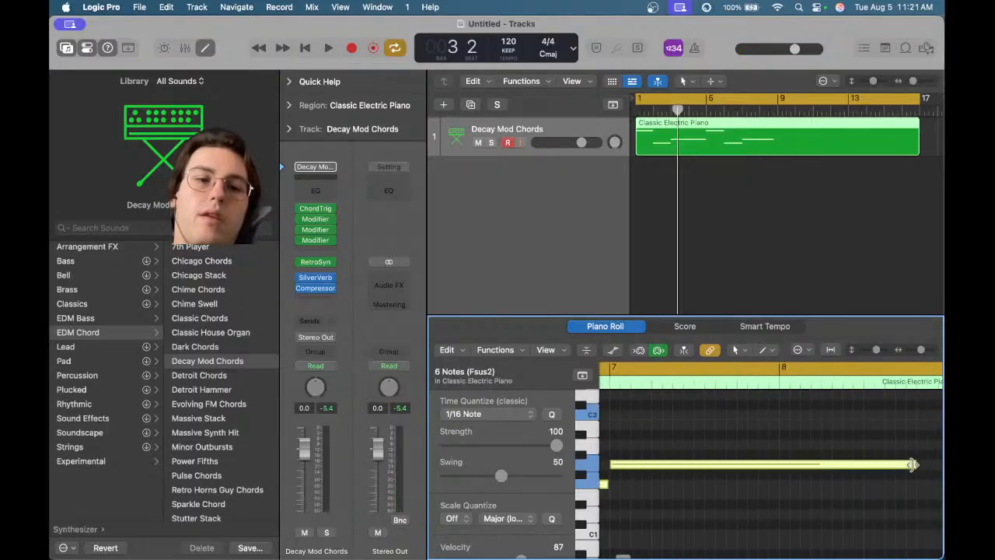
{"action": "left_click_drag", "start_coordinate": [913, 464], "coordinate": [904, 465]}
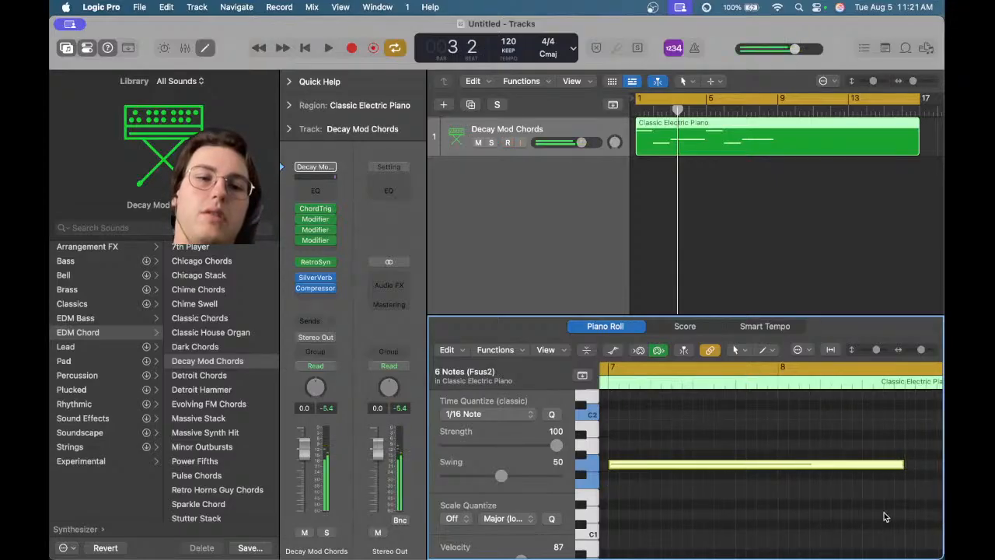
{"action": "scroll", "coordinate": [885, 517], "scroll_direction": "down", "scroll_amount": 4}
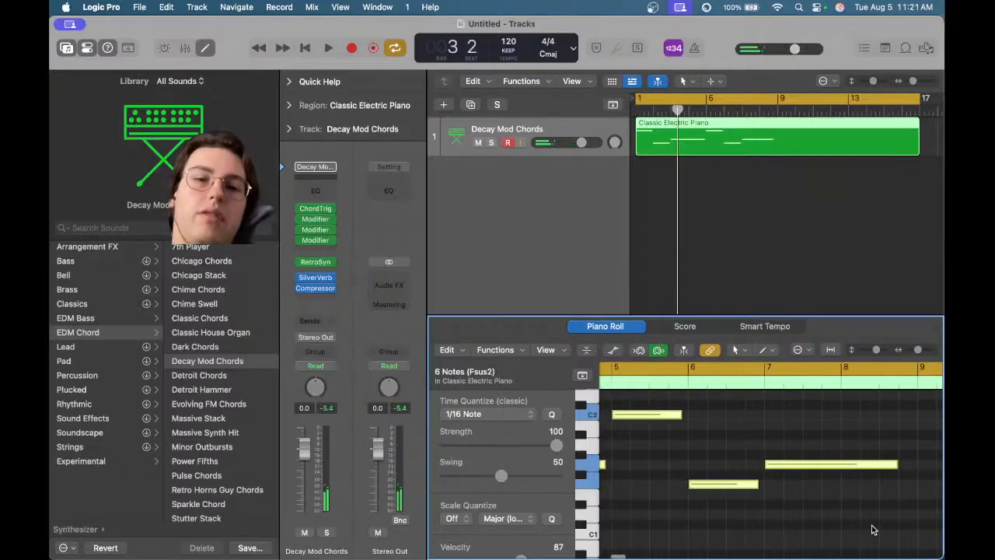
Start playback and fine-tune the ends of individual notes to close gaps between chords
{"action": "key", "text": "space"}
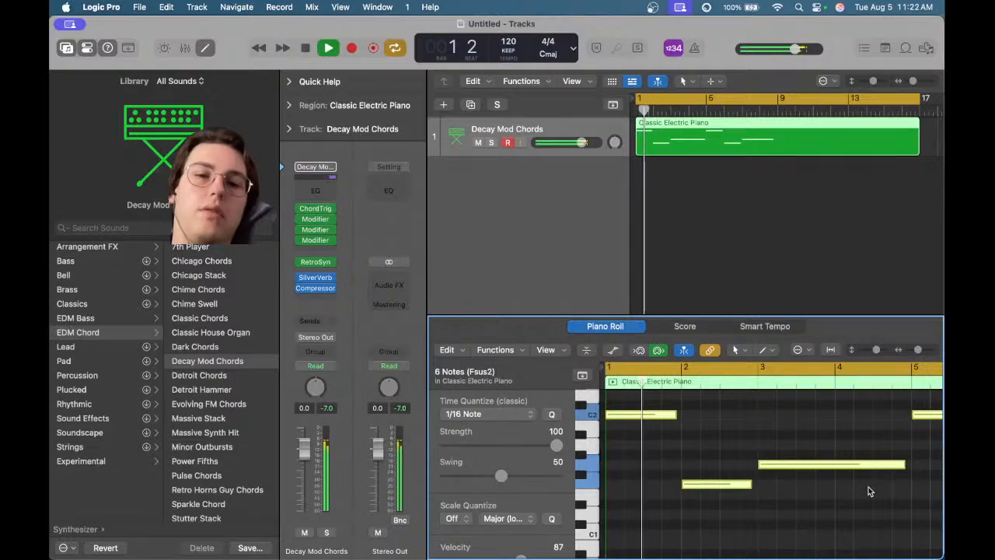
{"action": "left_click_drag", "start_coordinate": [676, 414], "coordinate": [680, 418]}
{"action": "left_click", "coordinate": [696, 432]}
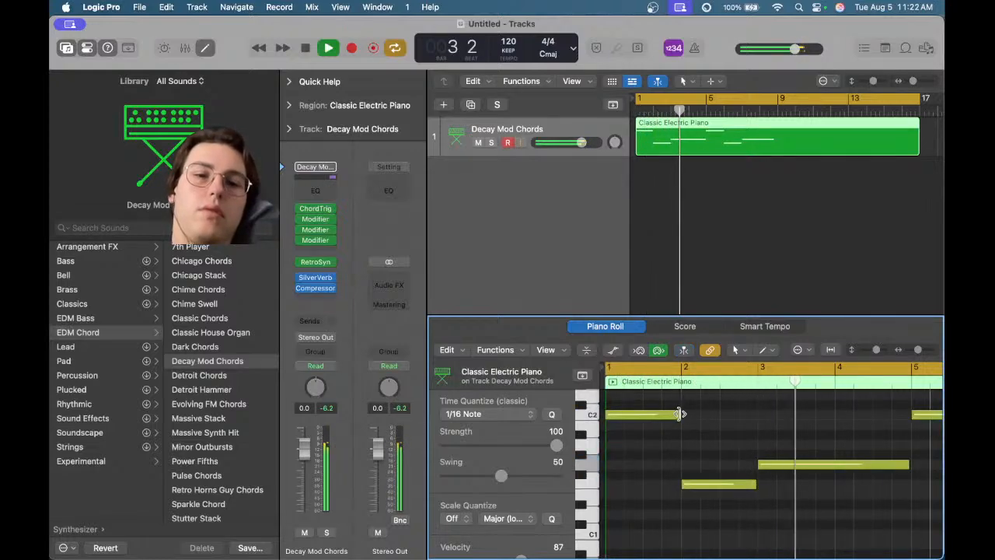
{"action": "scroll", "coordinate": [730, 451], "scroll_direction": "up", "scroll_amount": 8}
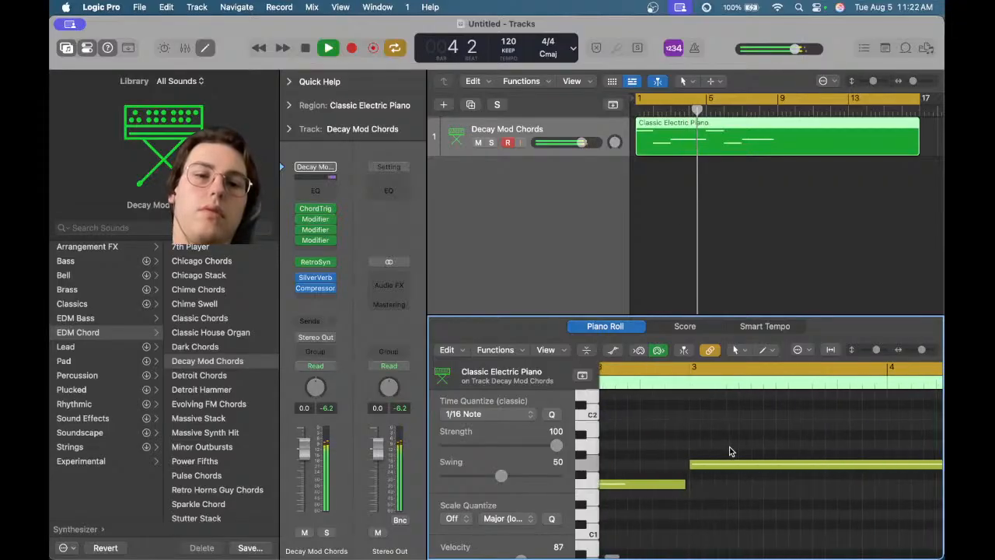
{"action": "left_click_drag", "start_coordinate": [662, 484], "coordinate": [669, 482]}
{"action": "scroll", "coordinate": [746, 474], "scroll_direction": "right", "scroll_amount": 5}
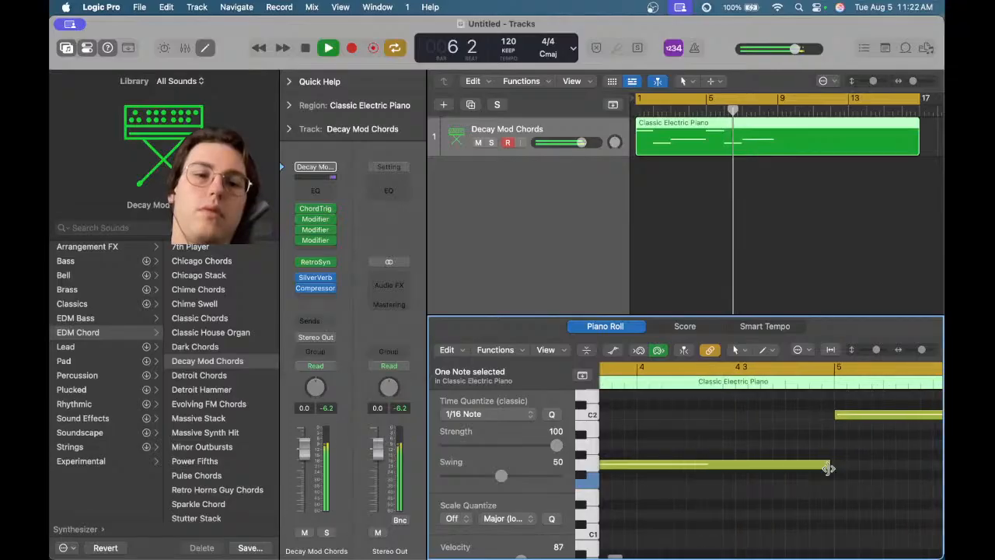
{"action": "left_click_drag", "start_coordinate": [829, 467], "coordinate": [833, 467]}
{"action": "scroll", "coordinate": [832, 467], "scroll_direction": "down", "scroll_amount": 8}
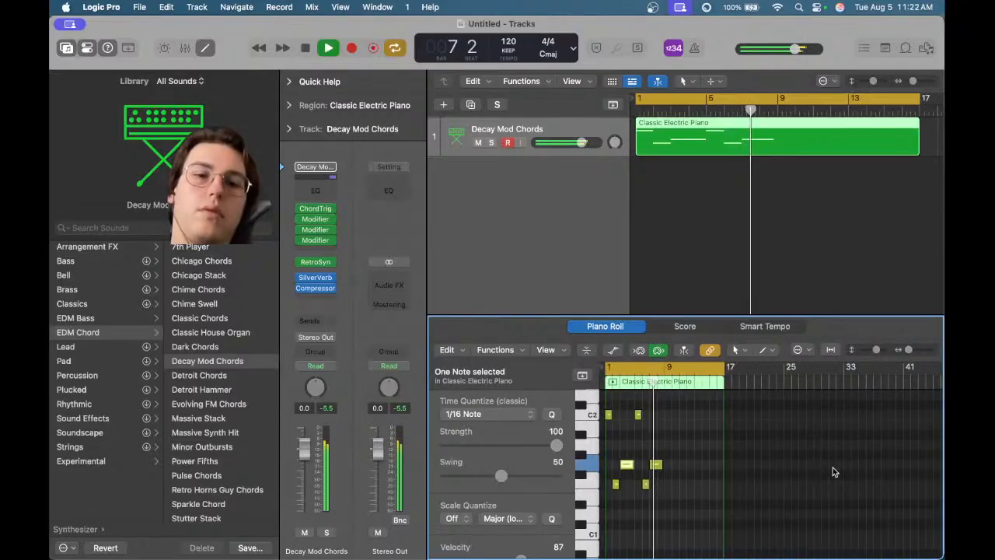
Delete the second chord's notes and stop playback
{"action": "left_click_drag", "start_coordinate": [670, 493], "coordinate": [604, 503]}
{"action": "key", "text": "Delete"}
{"action": "key", "text": "space"}
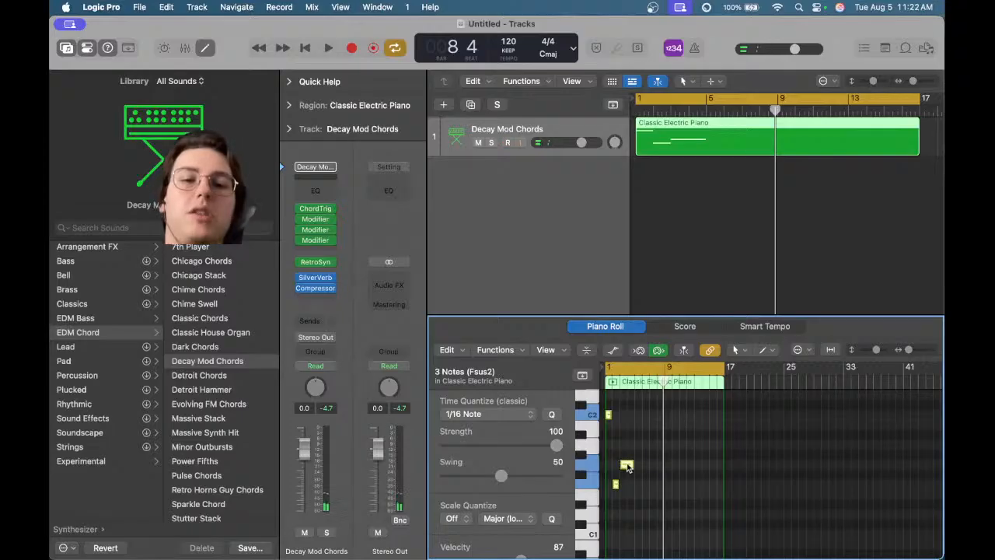
Copy the first chord to bar 5 and deselect the notes
{"action": "left_click_drag", "start_coordinate": [626, 465], "coordinate": [655, 466]}
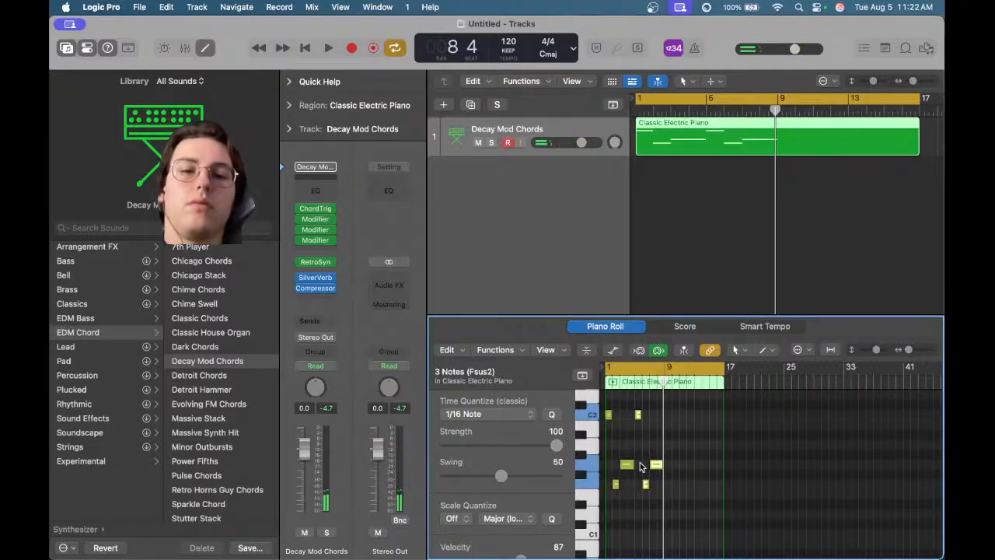
{"action": "left_click", "coordinate": [641, 440]}
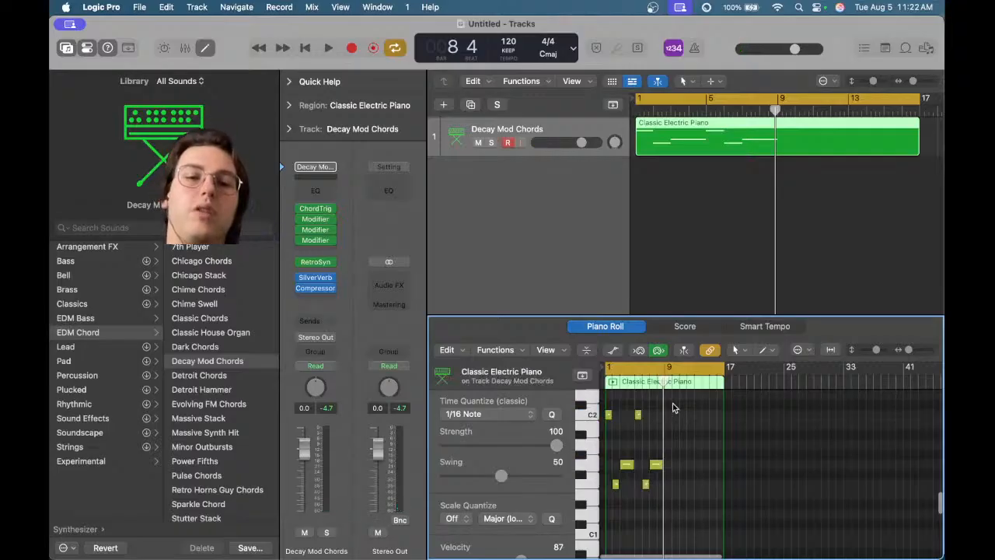
Select both chords, copy them to bar 9, and play back the result
{"action": "left_click_drag", "start_coordinate": [670, 401], "coordinate": [608, 498]}
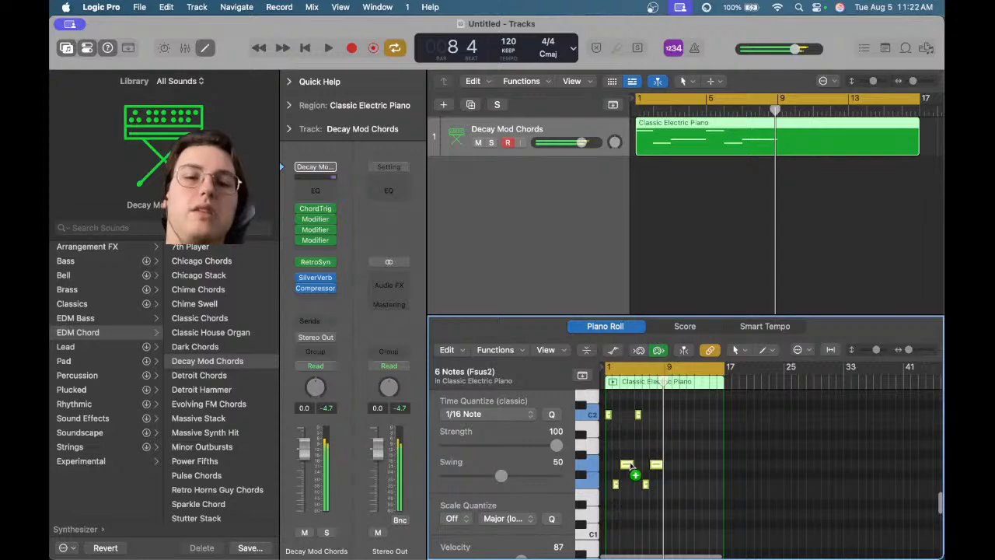
{"action": "left_click_drag", "start_coordinate": [631, 467], "coordinate": [687, 469]}
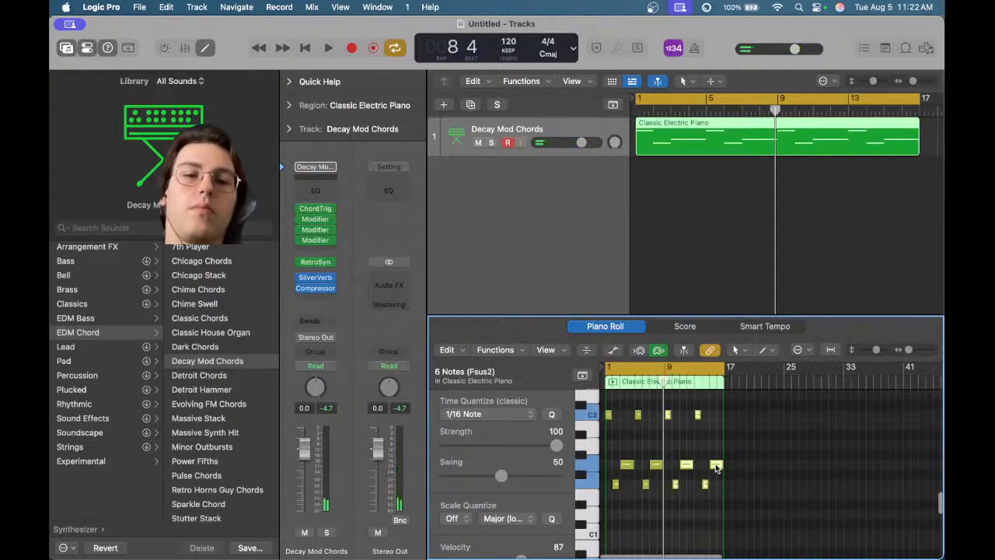
{"action": "key", "text": "space"}
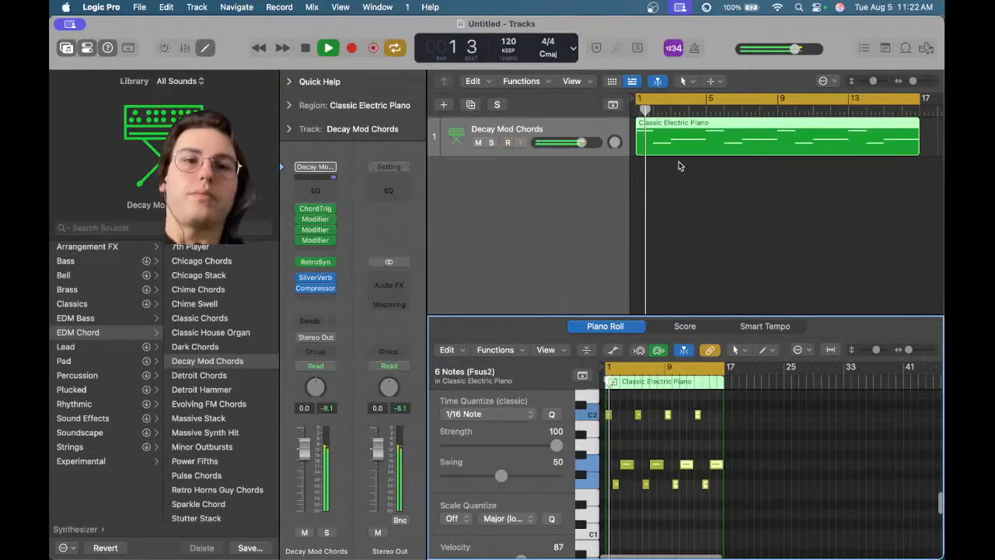
Listen to the chord region playing back in the Tracks area
{"action": "scroll", "coordinate": [745, 200], "scroll_direction": "down", "scroll_amount": 5}
{"action": "scroll", "coordinate": [678, 203], "scroll_direction": "up", "scroll_amount": 5}
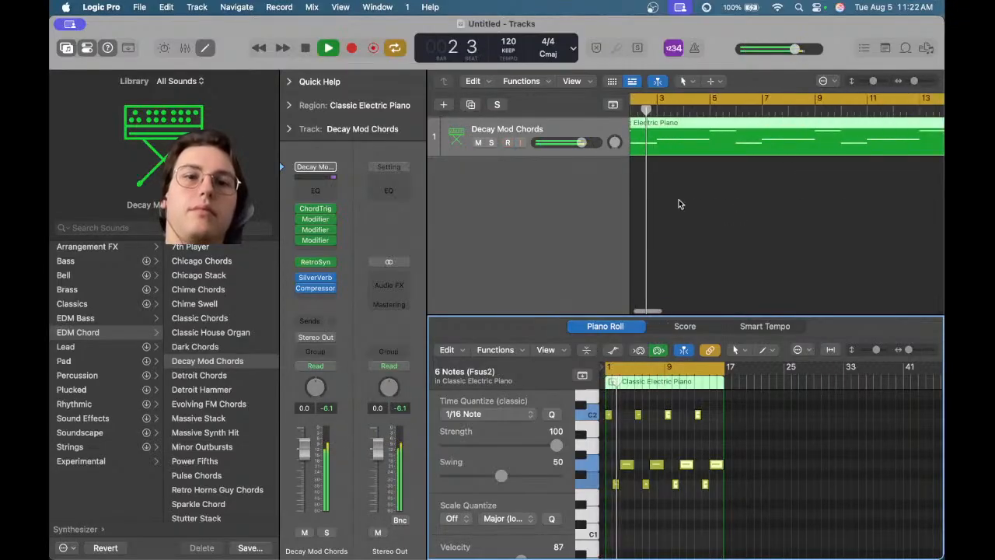
{"action": "scroll", "coordinate": [678, 203], "scroll_direction": "down", "scroll_amount": 5}
{"action": "left_click", "coordinate": [692, 198]}
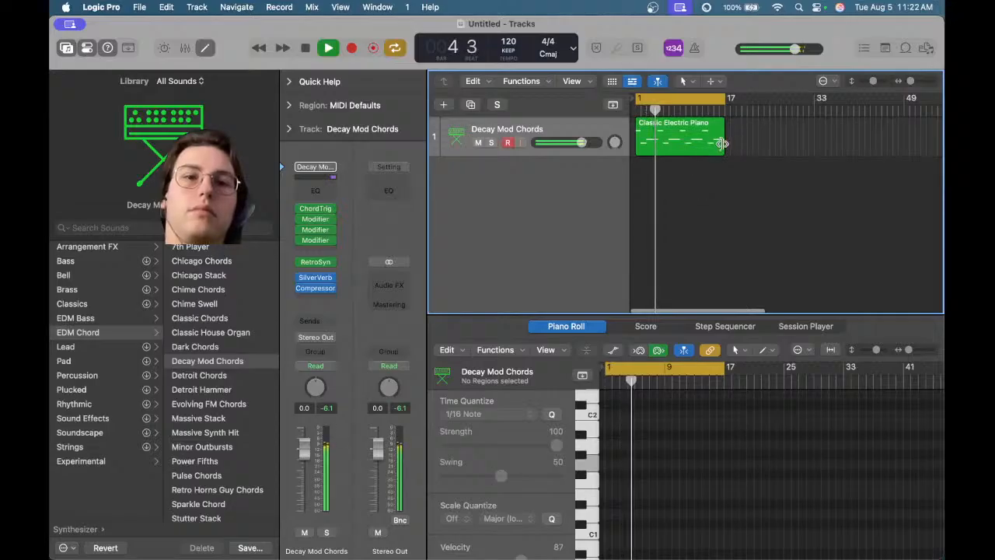
{"action": "key", "text": "space"}
{"action": "mouse_move", "coordinate": [722, 143]}
{"action": "left_mouse_down"}
{"action": "mouse_move", "coordinate": [655, 148]}
{"action": "mouse_move", "coordinate": [696, 145]}
{"action": "mouse_move", "coordinate": [659, 145]}
{"action": "mouse_move", "coordinate": [654, 130]}
{"action": "mouse_move", "coordinate": [763, 125]}
{"action": "mouse_move", "coordinate": [726, 123]}
{"action": "mouse_move", "coordinate": [727, 132]}
{"action": "mouse_move", "coordinate": [649, 144]}
{"action": "mouse_move", "coordinate": [769, 148]}
{"action": "mouse_move", "coordinate": [721, 148]}
{"action": "left_mouse_up"}
{"action": "key", "text": "space"}
{"action": "left_click", "coordinate": [710, 216]}
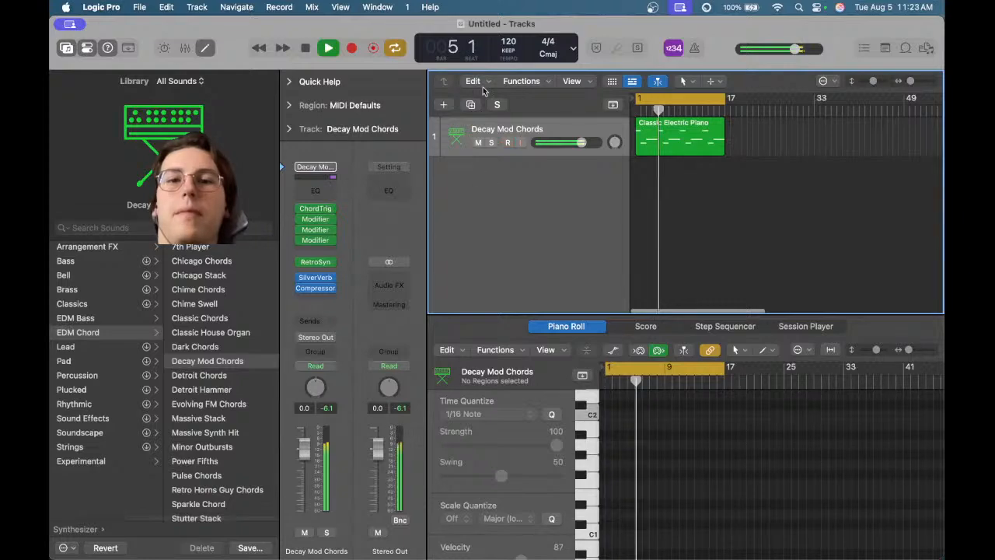
Stop playback and duplicate the Decay Mod Chords track
{"action": "key", "text": "space"}
{"action": "left_click", "coordinate": [470, 105]}
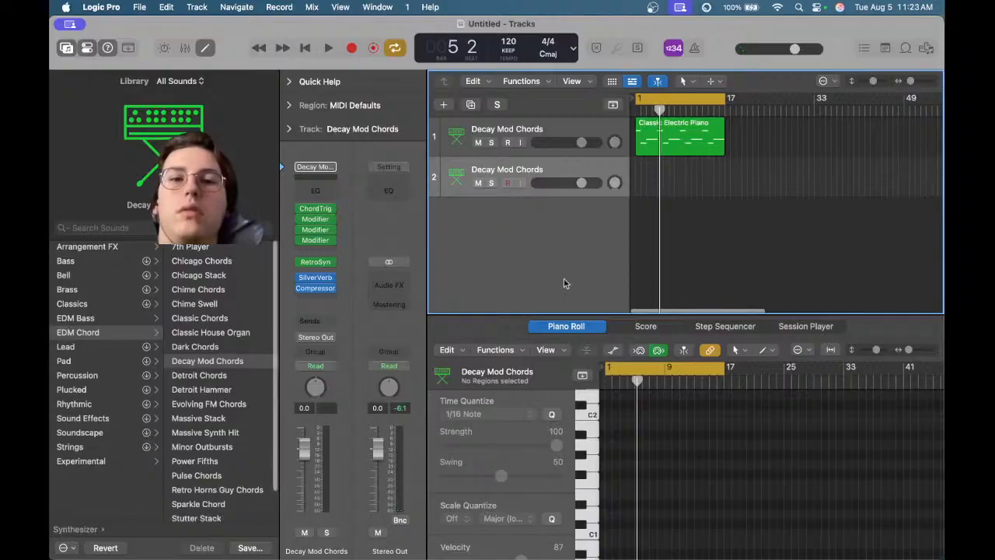
Select the chord region and play it back in the Piano Roll
{"action": "left_click", "coordinate": [665, 141]}
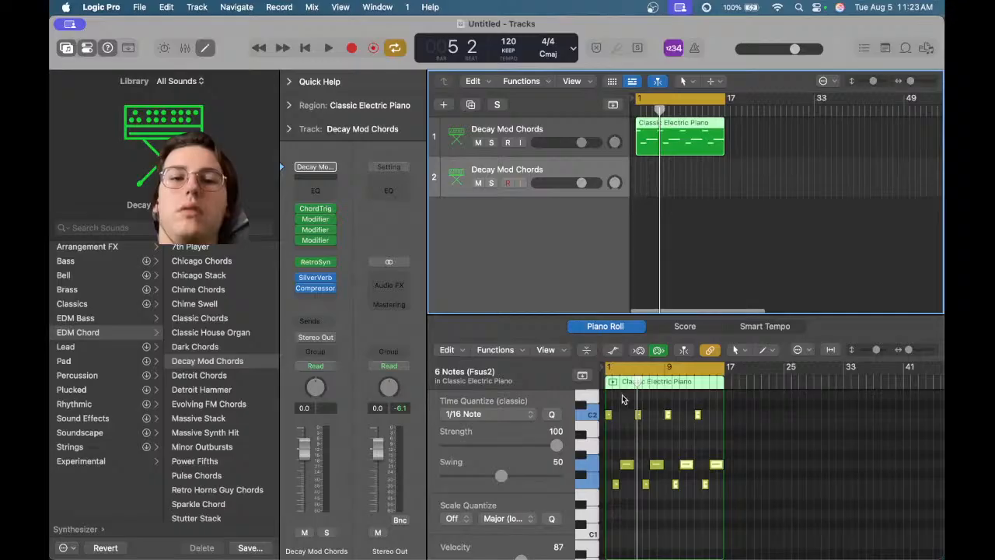
{"action": "key", "text": "space"}
{"action": "scroll", "coordinate": [635, 405], "scroll_direction": "up", "scroll_amount": 10}
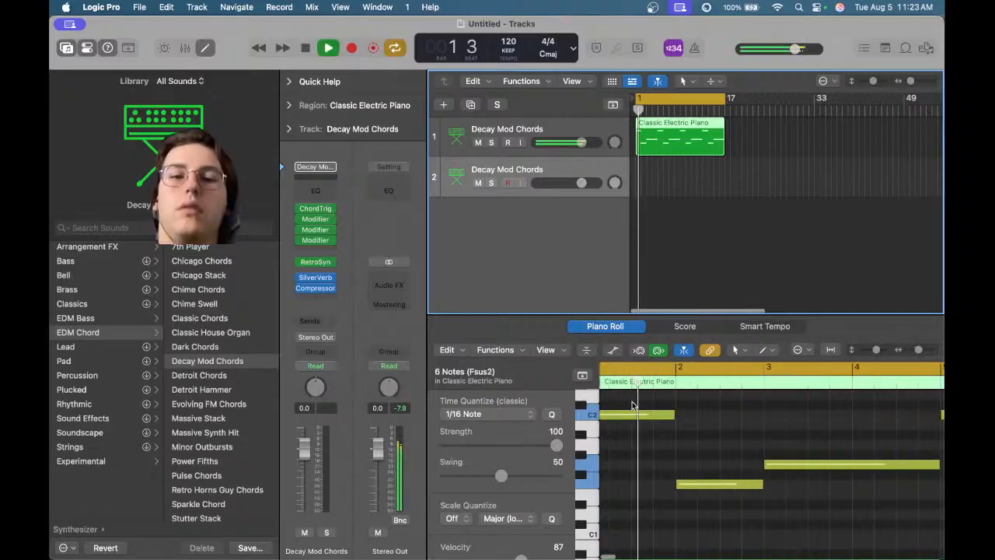
{"action": "scroll", "coordinate": [695, 493], "scroll_direction": "down", "scroll_amount": 10}
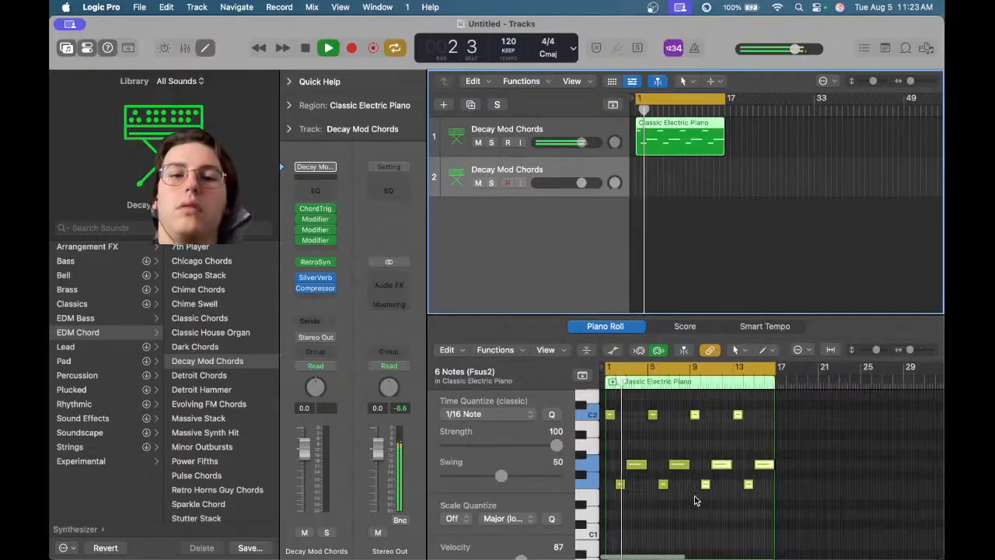
{"action": "key", "text": "space"}
Select all notes in the region and delete them
{"action": "left_click", "coordinate": [671, 443]}
{"action": "key", "text": "super+a"}
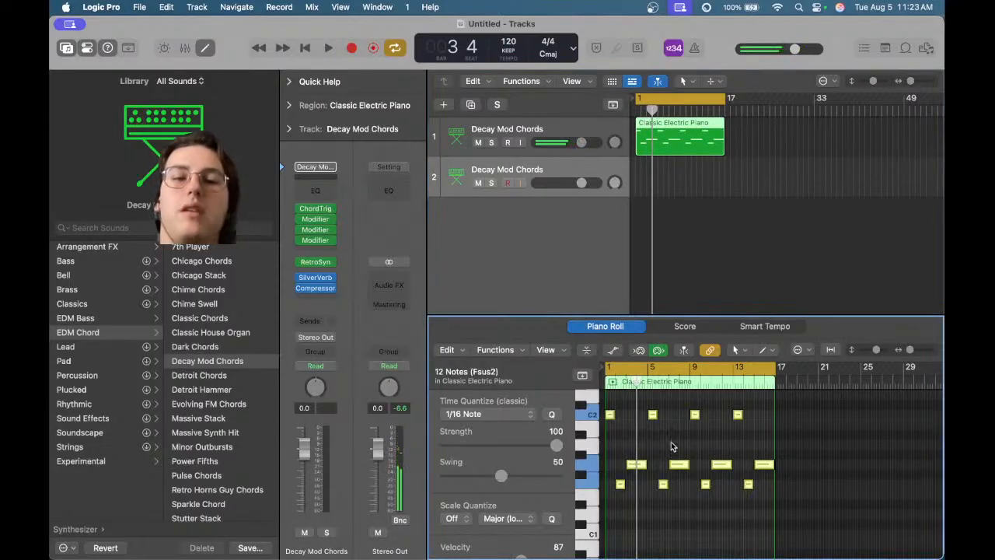
{"action": "key", "text": "Delete"}
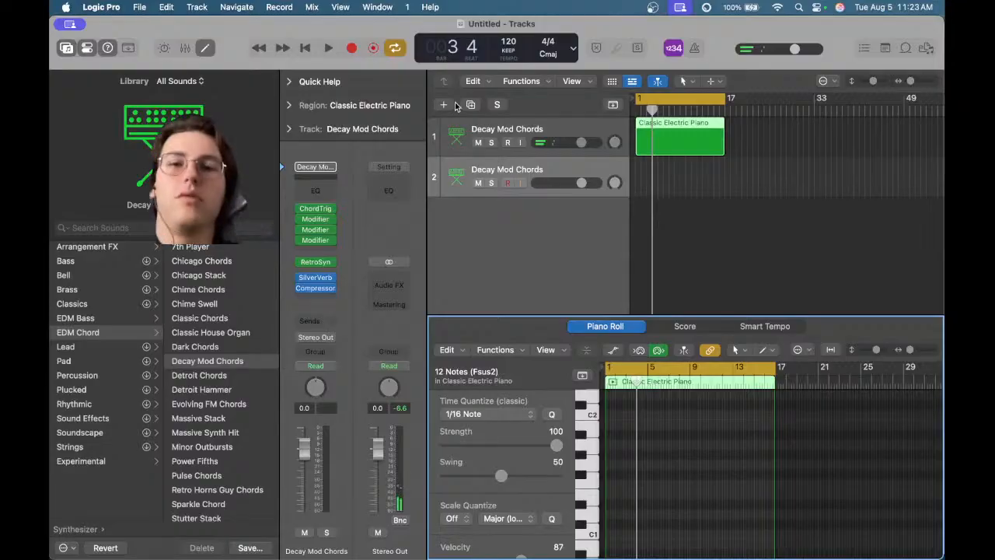
Select the first Decay Mod Chords track and open the Musical Typing keyboard for it
{"action": "left_click", "coordinate": [508, 143]}
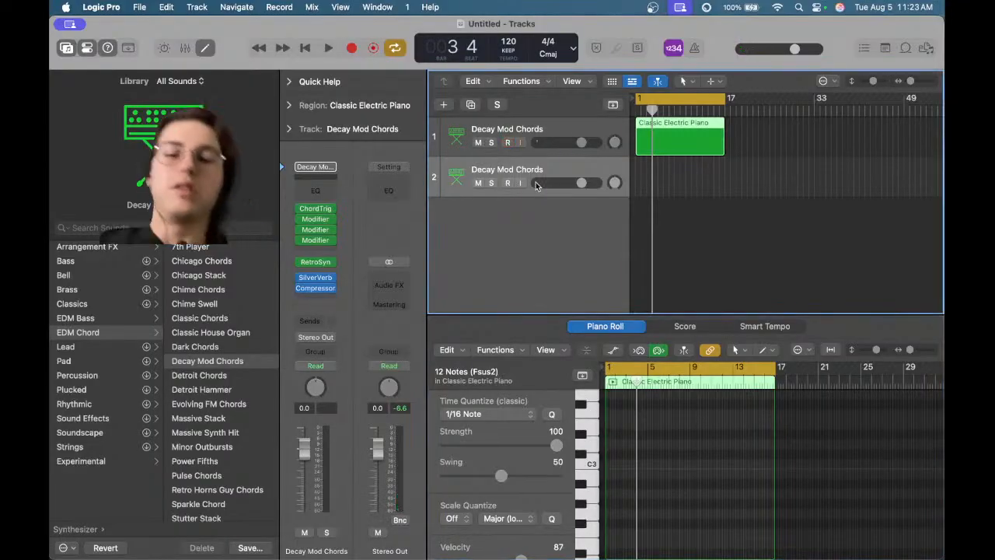
{"action": "key", "text": "r"}
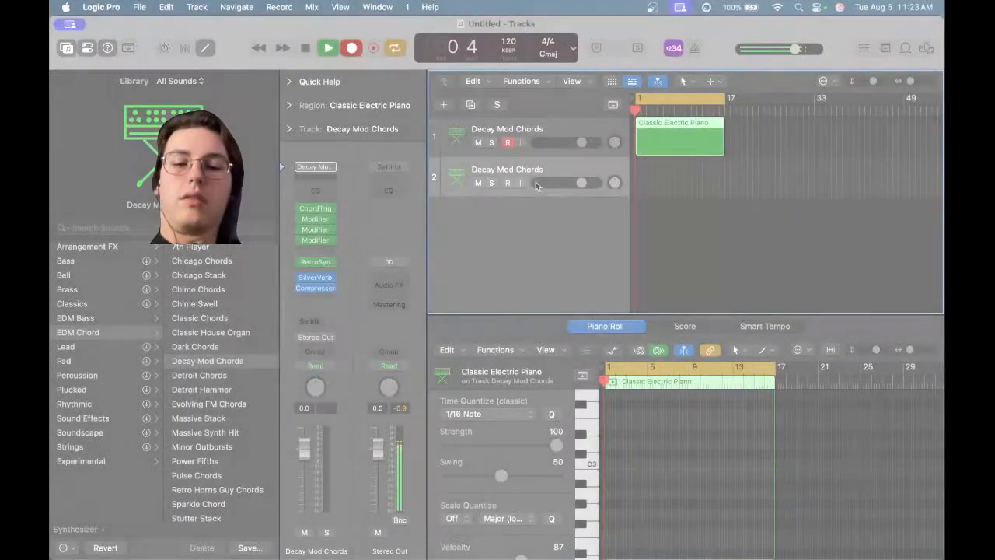
{"action": "key", "text": "super+k"}
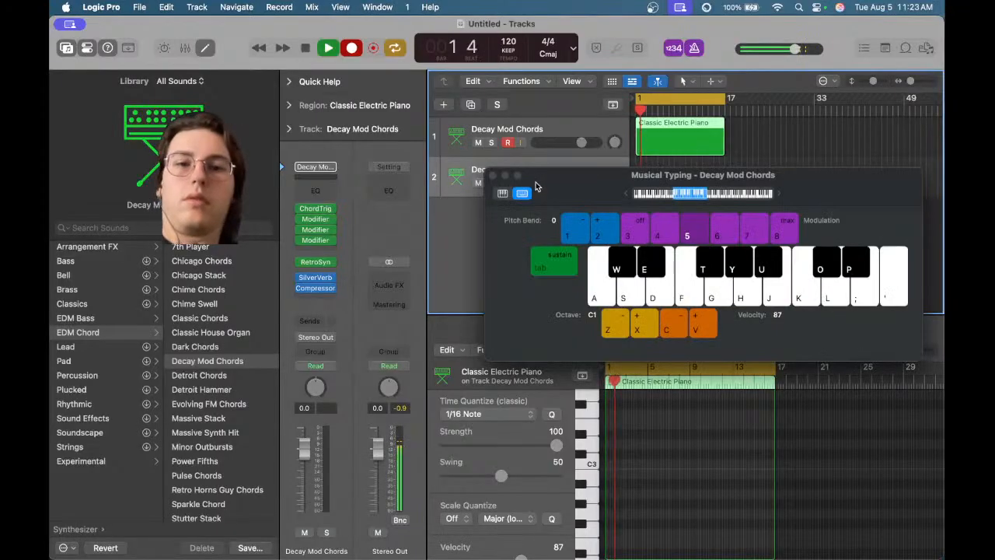
{"action": "key", "text": "space"}
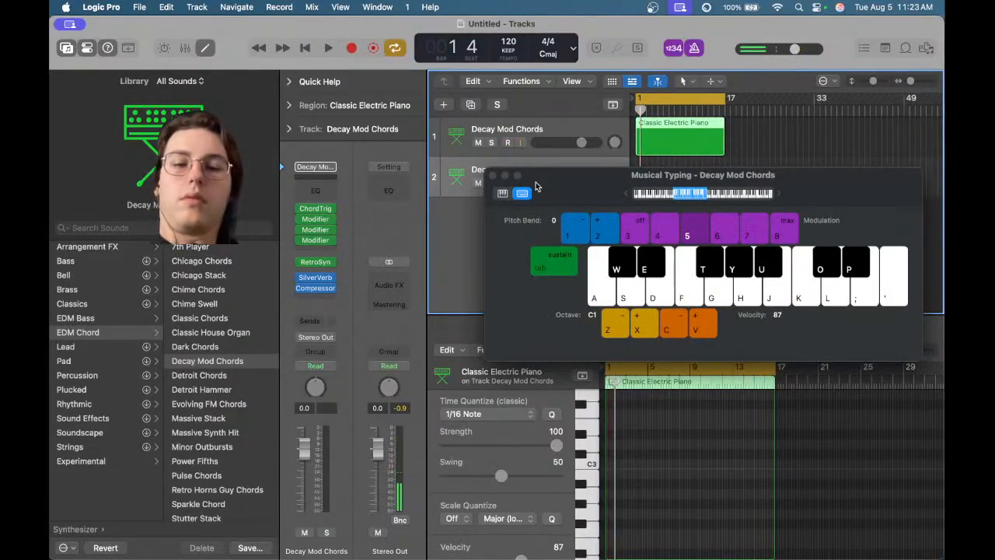
{"action": "key", "text": "space"}
{"action": "key", "text": "space"}
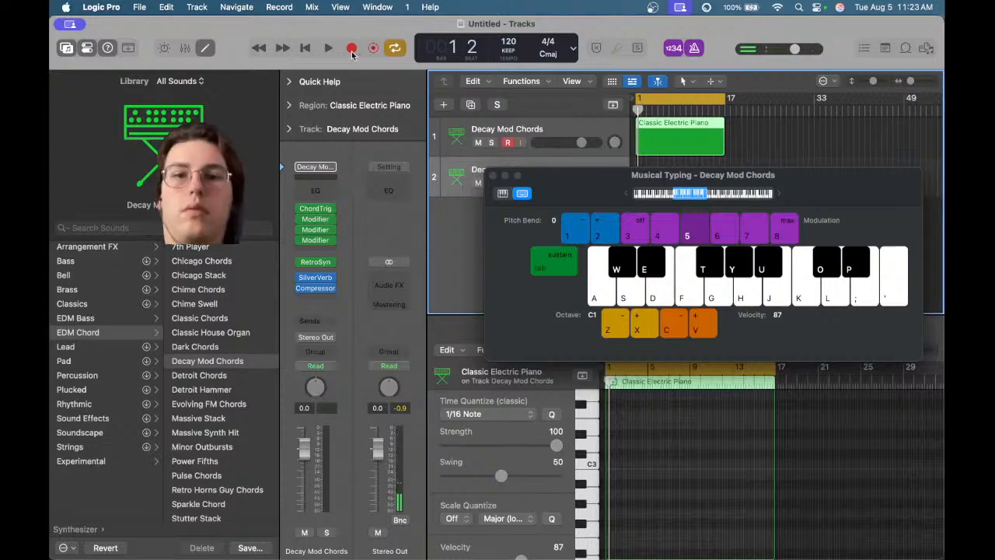
Record a melody on the first track by playing notes with Musical Typing, then stop recording
{"action": "left_click", "coordinate": [351, 49]}
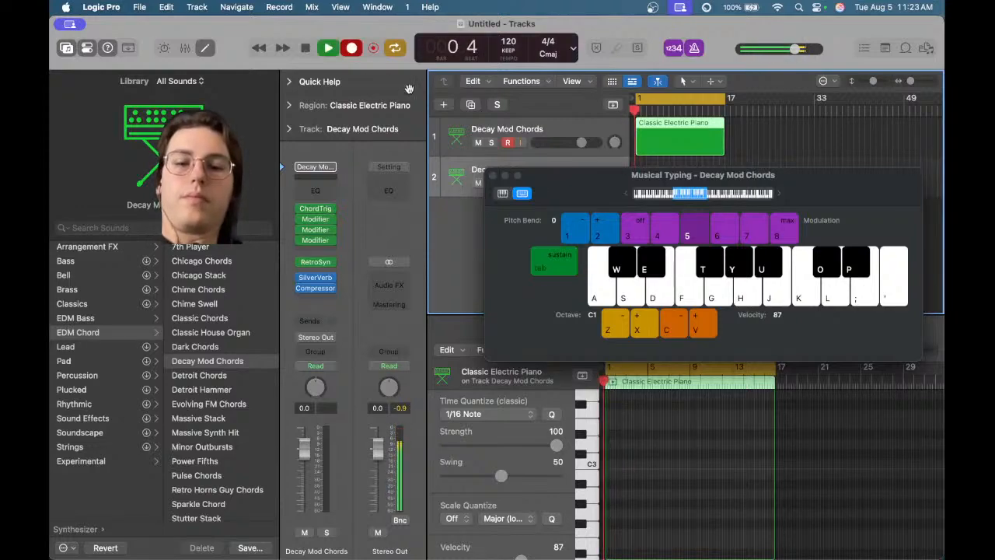
{"action": "key", "text": "k"}
{"action": "key", "text": "k"}
{"action": "key", "text": "k"}
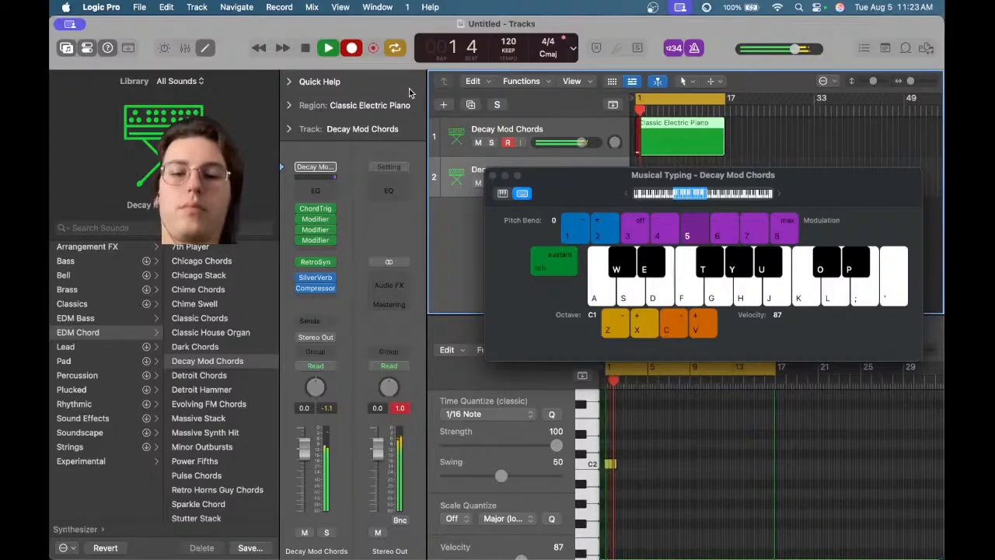
{"action": "key", "text": "f"}
{"action": "key", "text": "f"}
{"action": "key", "text": "f"}
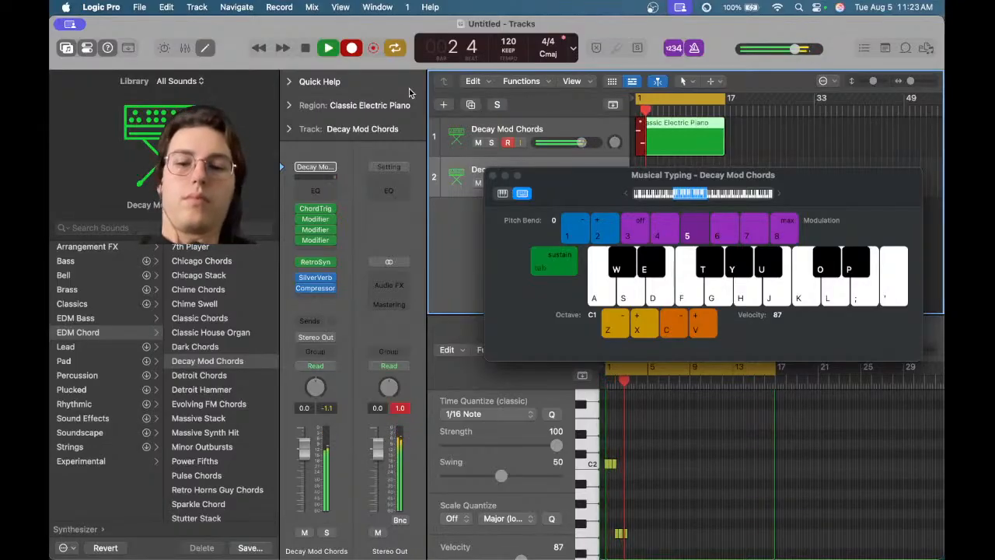
{"action": "key", "text": "g"}
{"action": "key", "text": "g"}
{"action": "key", "text": "g"}
{"action": "key", "text": "g"}
{"action": "key", "text": "g"}
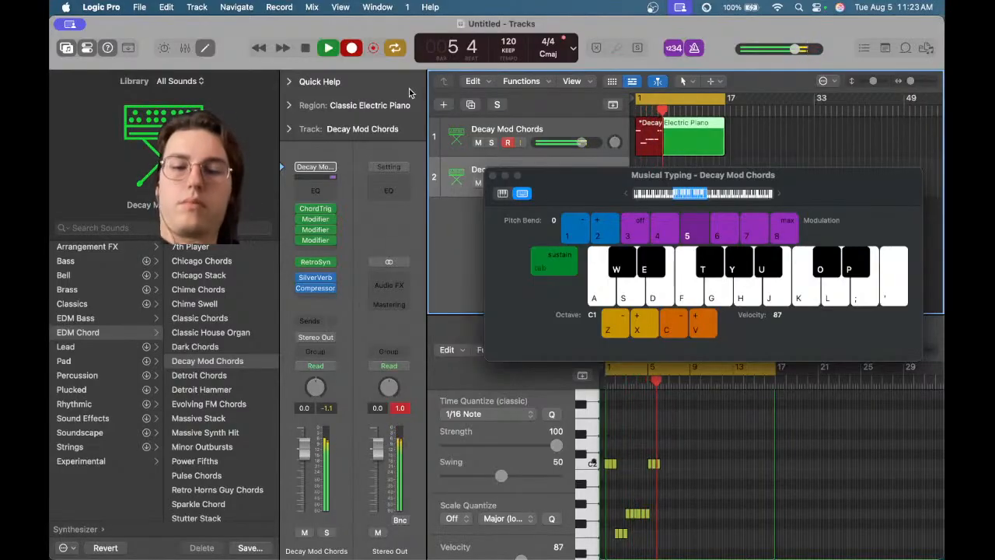
{"action": "key", "text": "f"}
{"action": "key", "text": "f"}
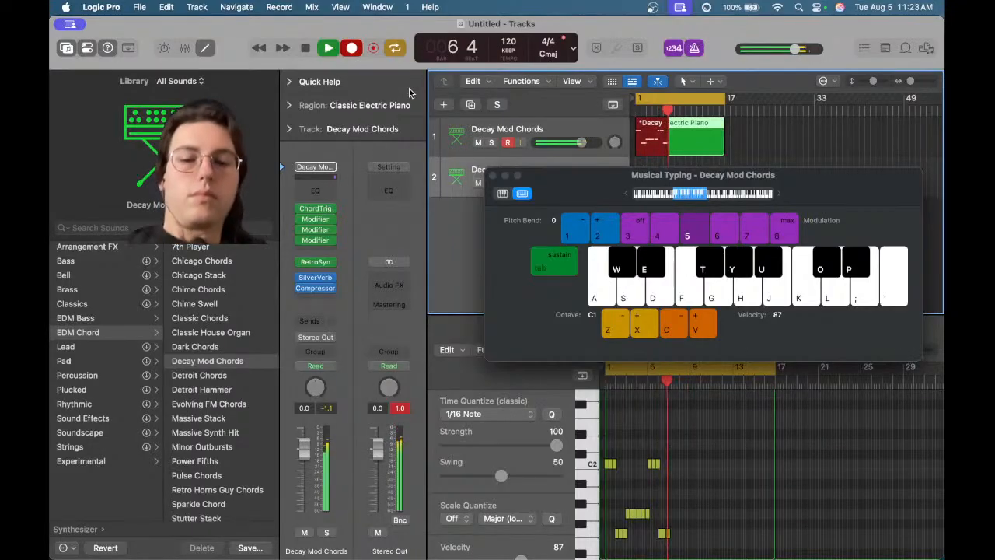
{"action": "key", "text": "g"}
{"action": "key", "text": "g"}
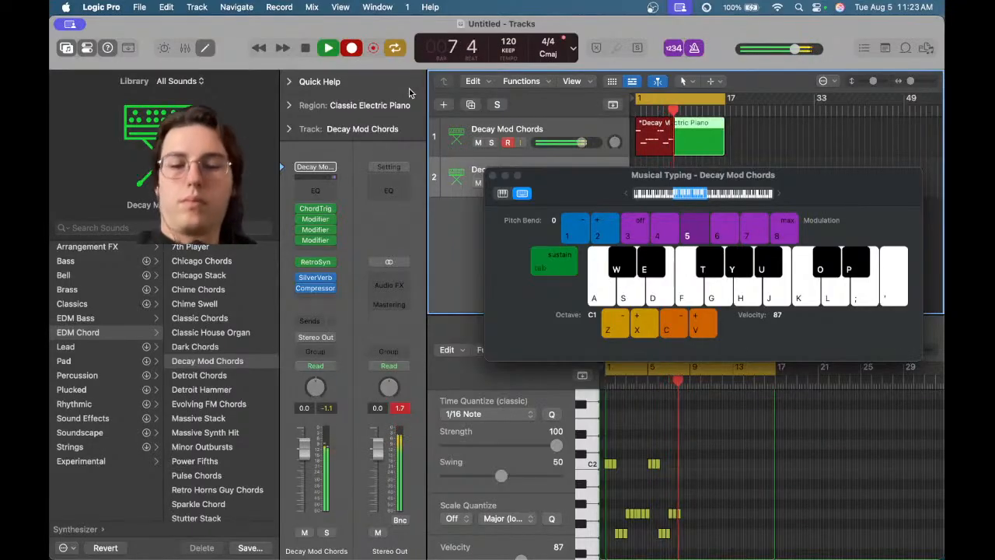
{"action": "key", "text": "g"}
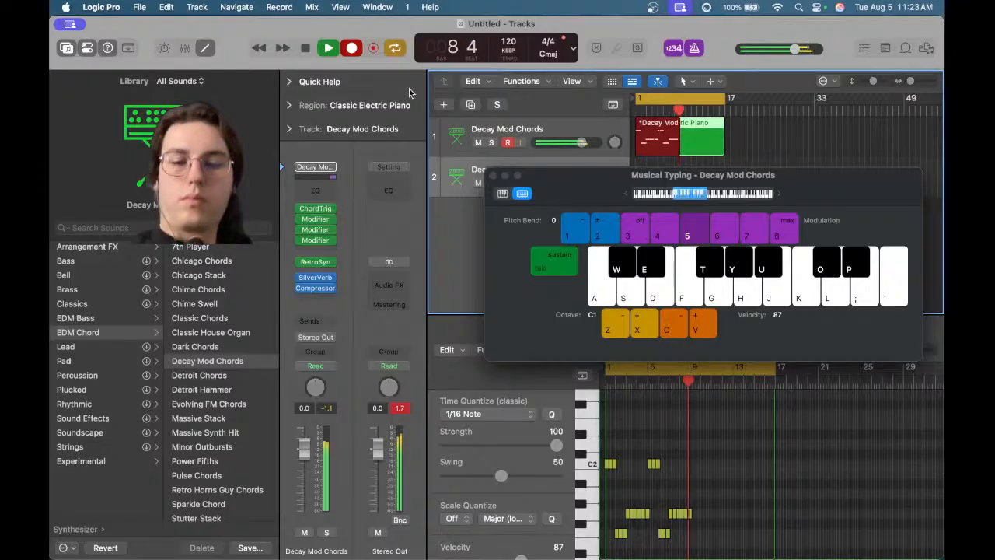
{"action": "key", "text": "l"}
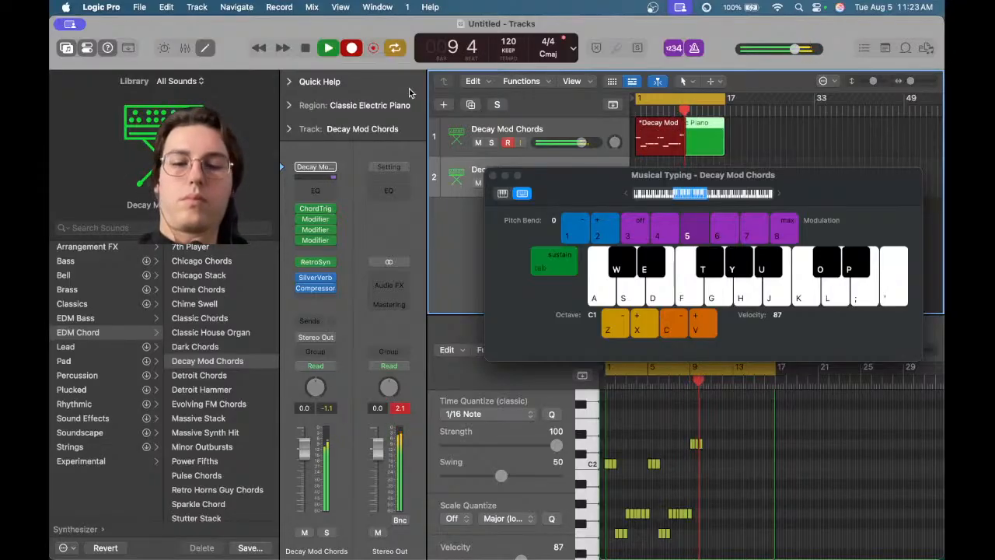
{"action": "key", "text": "g"}
{"action": "key", "text": "h"}
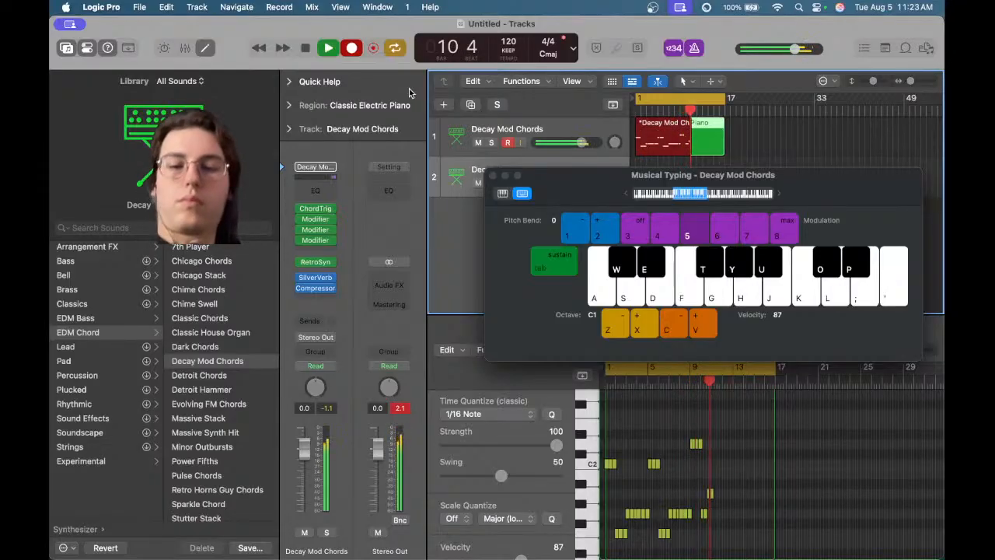
{"action": "key", "text": "space"}
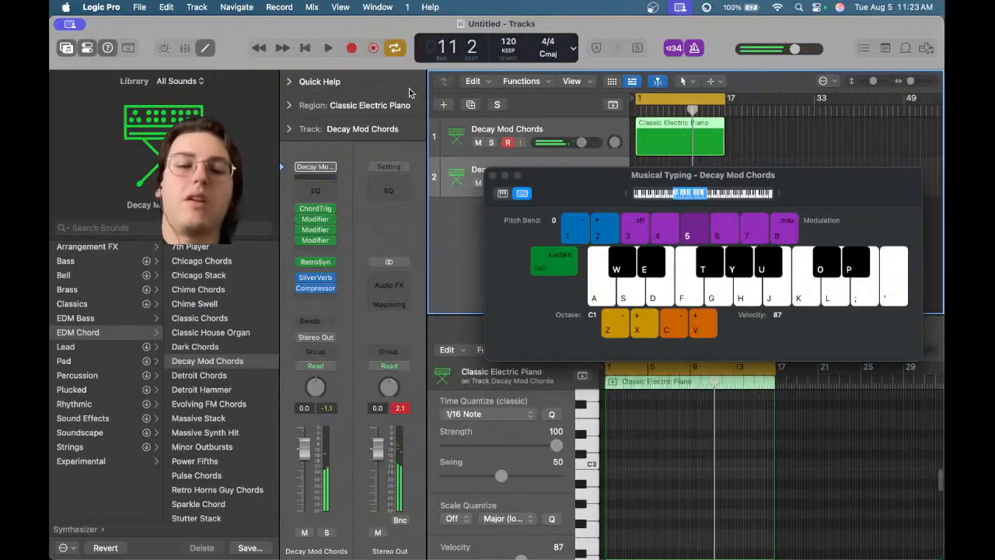
Record another short Musical Typing take on the first track and stop
{"action": "key", "text": "space"}
{"action": "key", "text": "space"}
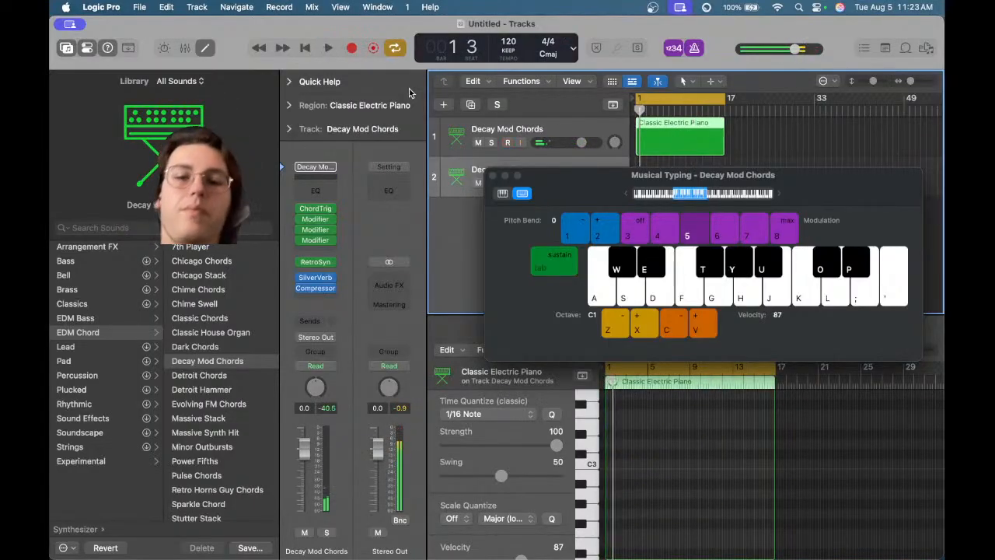
{"action": "key", "text": "r"}
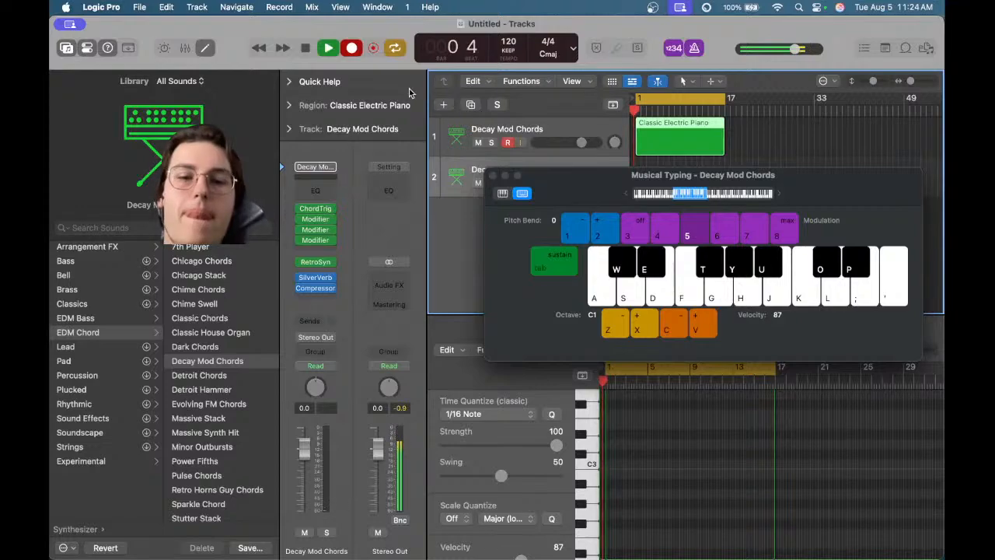
{"action": "key", "text": "l"}
{"action": "key", "text": "l"}
{"action": "key", "text": "l"}
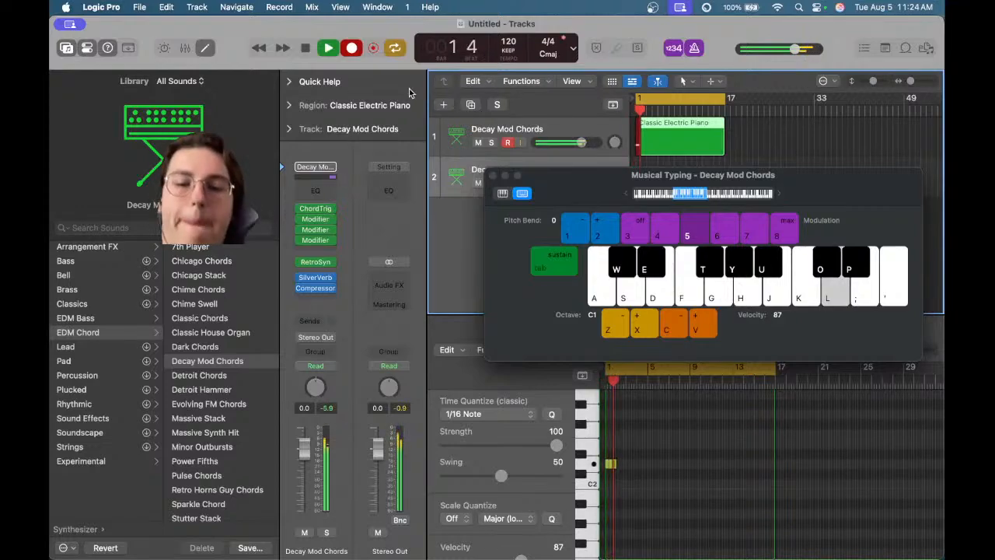
{"action": "key", "text": "g"}
{"action": "key", "text": "space"}
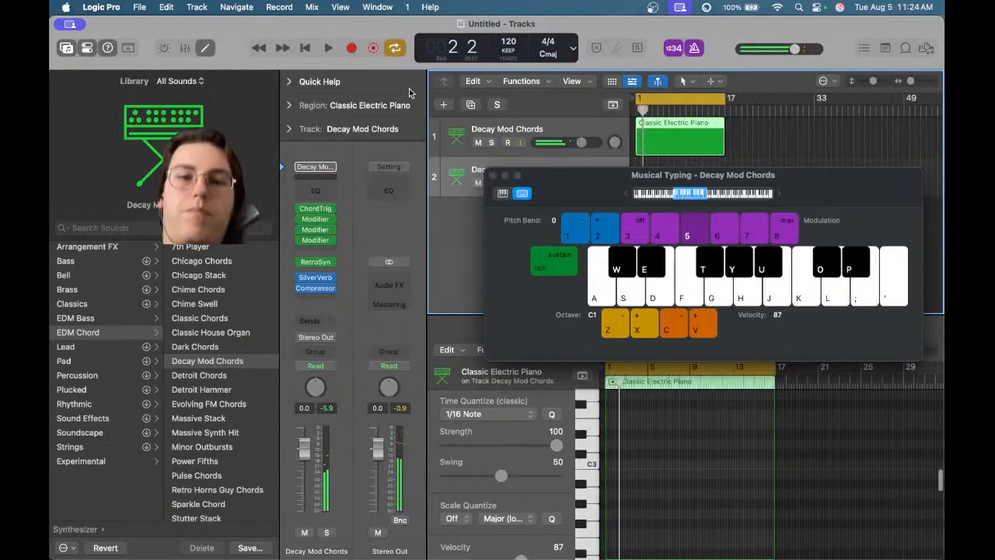
Record a melody into the first track with Musical Typing, then close the keyboard window and the editor
{"action": "key", "text": "r"}
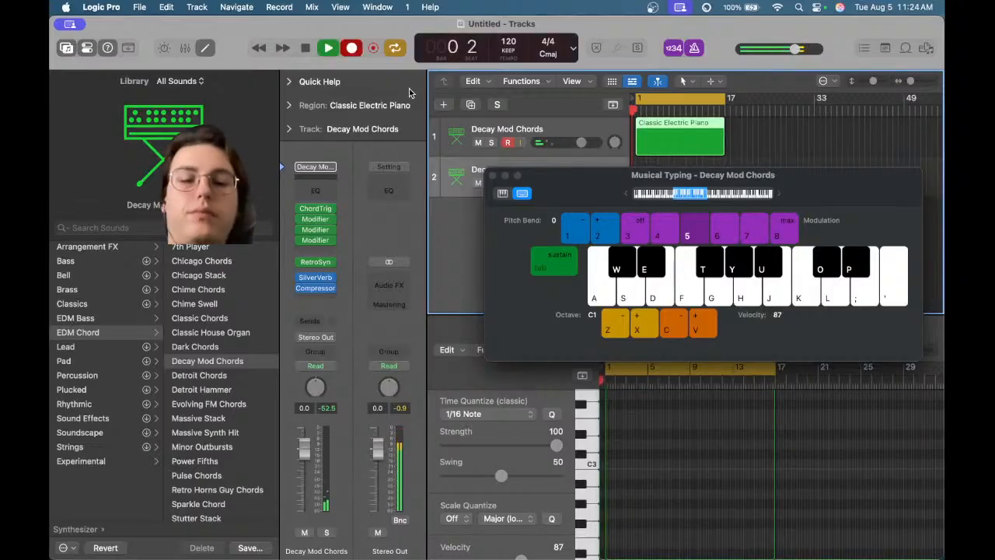
{"action": "key", "text": "o"}
{"action": "key", "text": "o"}
{"action": "key", "text": "o"}
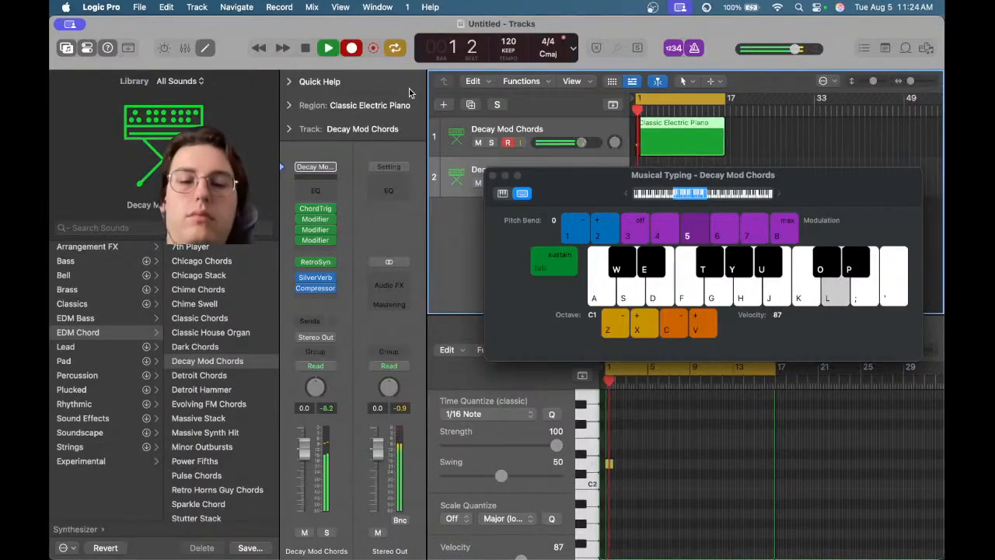
{"action": "key", "text": "h"}
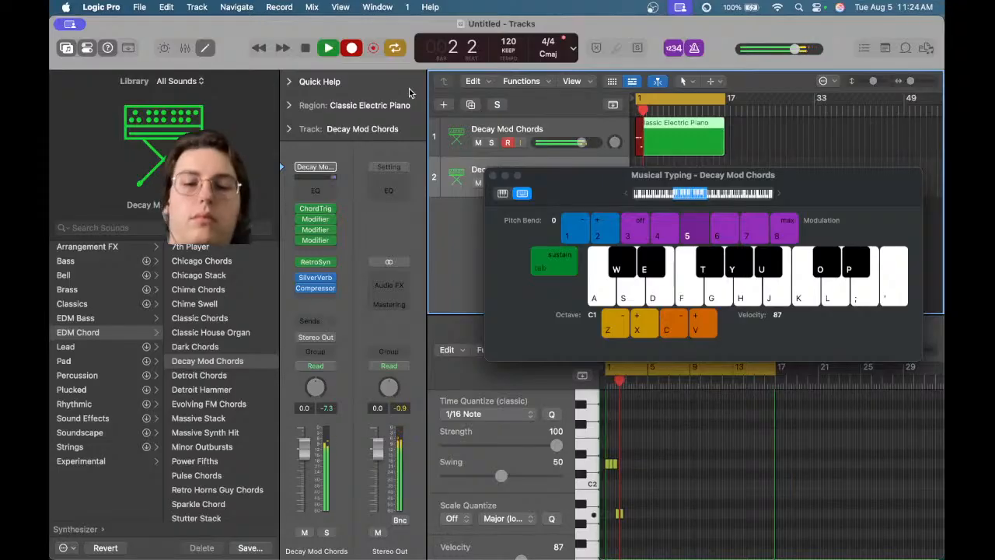
{"action": "key", "text": "g"}
{"action": "key", "text": "g"}
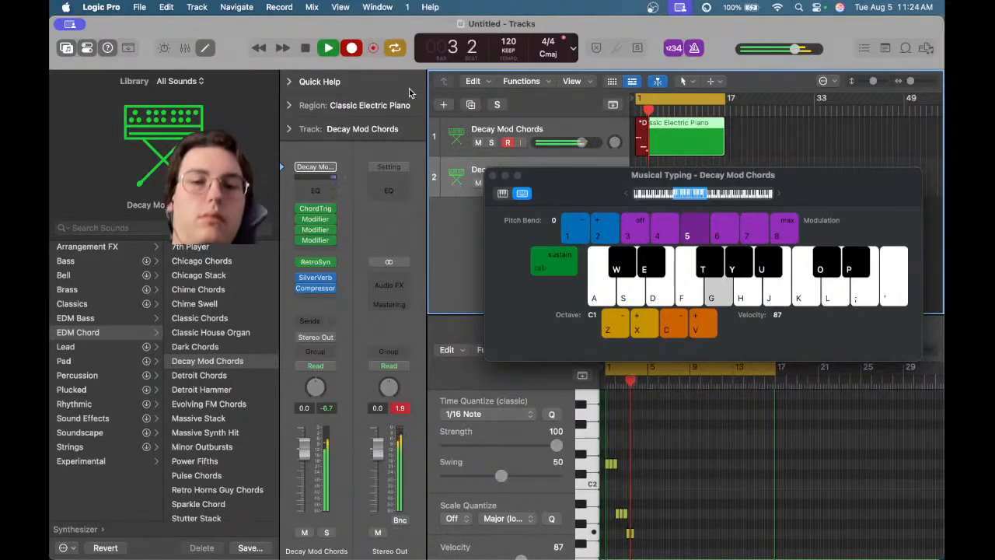
{"action": "key", "text": "g"}
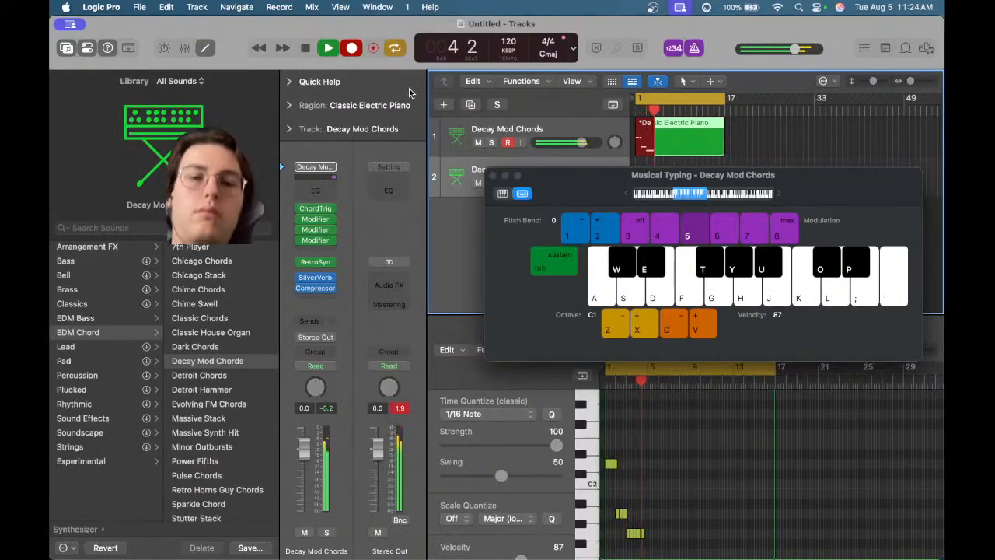
{"action": "key", "text": "g"}
{"action": "key", "text": "l"}
{"action": "key", "text": "l"}
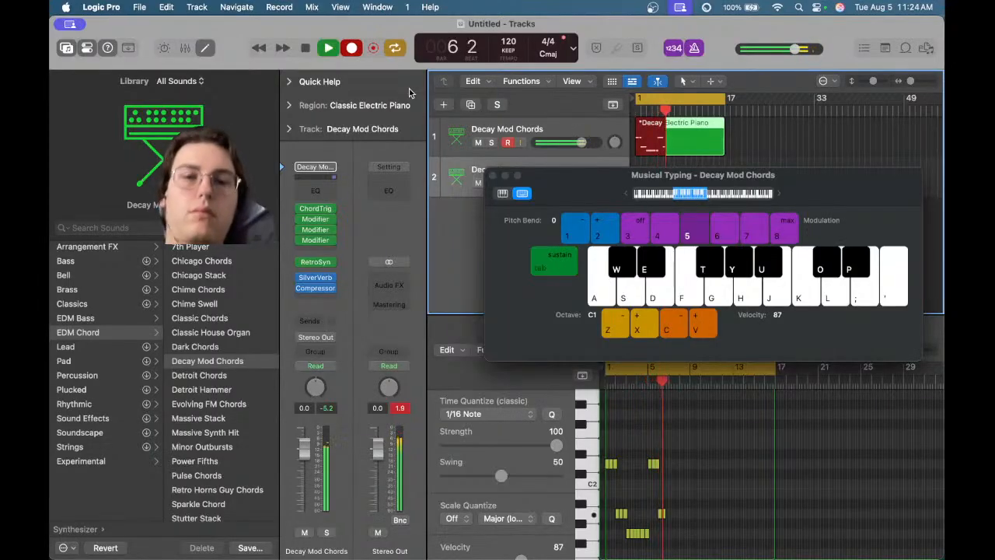
{"action": "key", "text": "h"}
{"action": "key", "text": "g"}
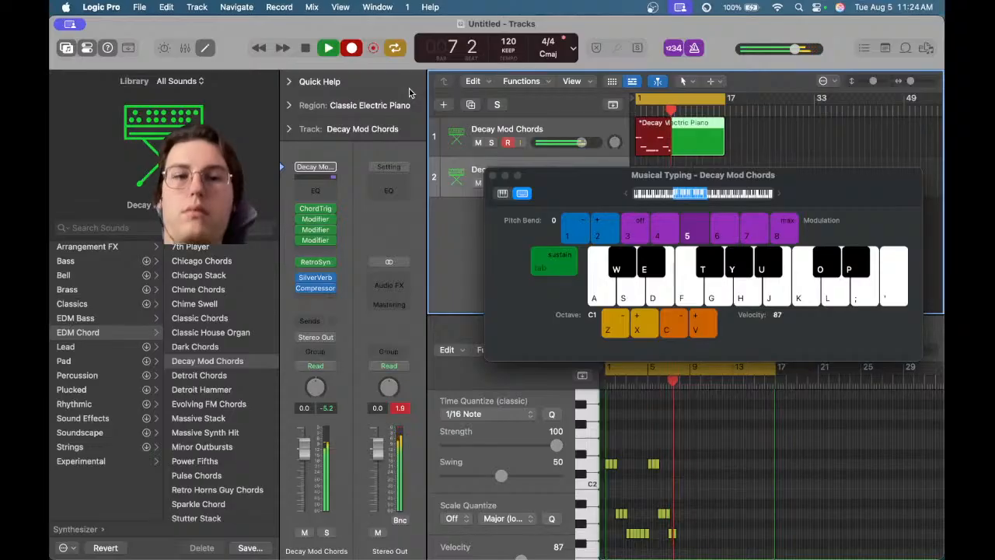
{"action": "key", "text": "g"}
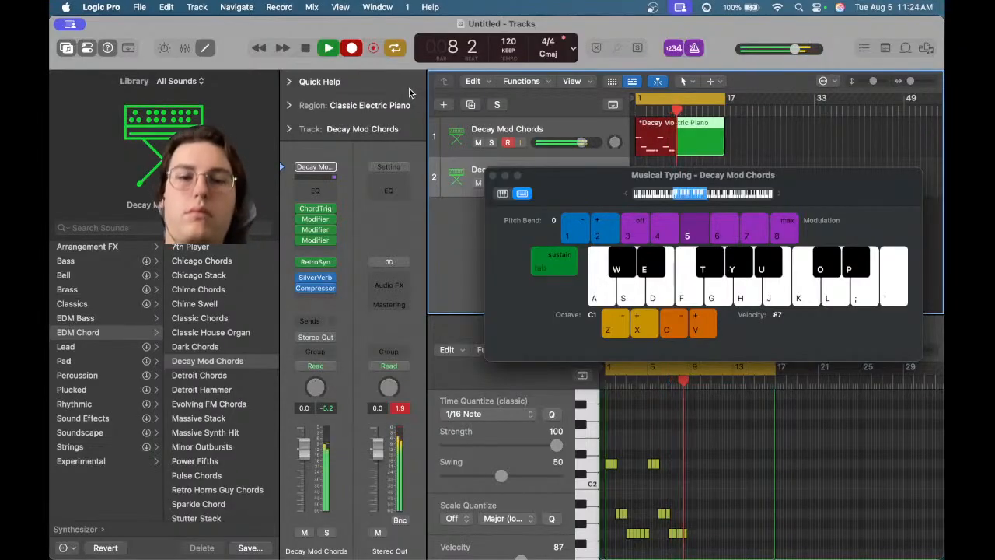
{"action": "key", "text": "space"}
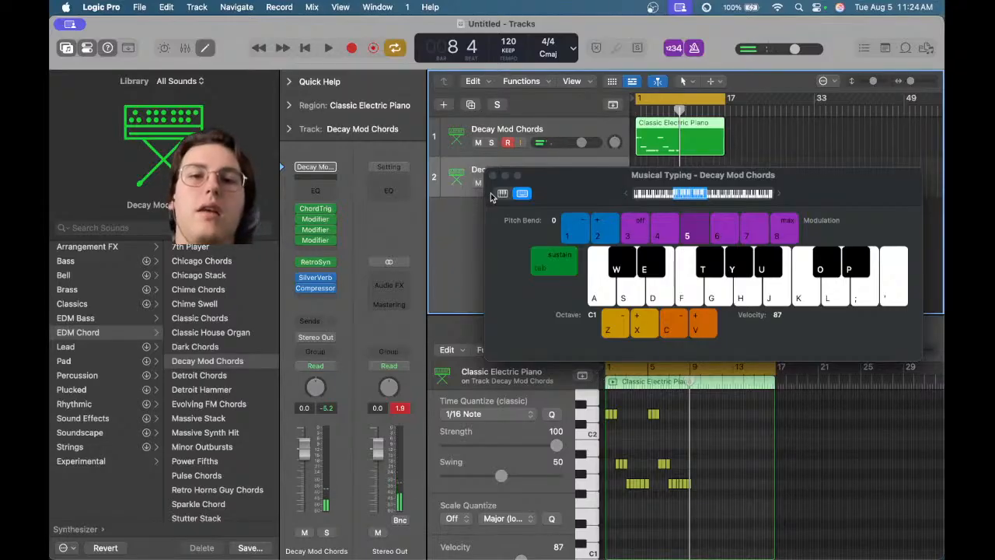
{"action": "left_click", "coordinate": [493, 176]}
{"action": "double_click", "coordinate": [669, 139]}
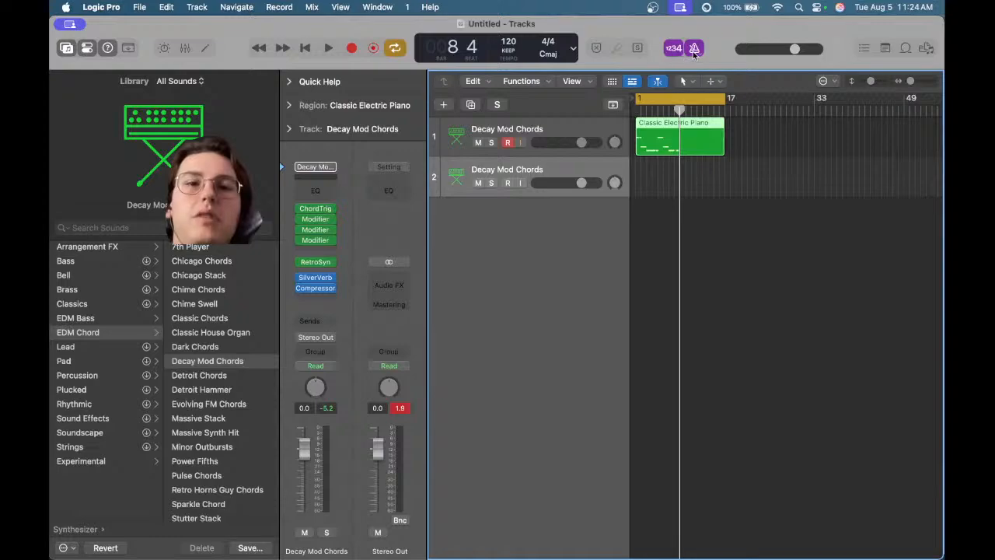
Add a new software instrument track, then remove it with Delete Unused Tracks
{"action": "right_click", "coordinate": [457, 231]}
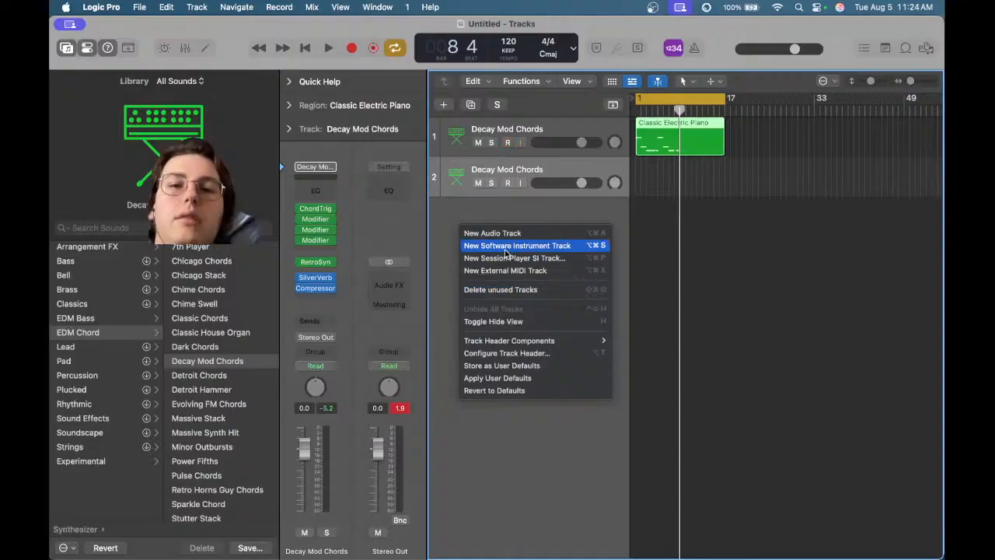
{"action": "left_click", "coordinate": [505, 252]}
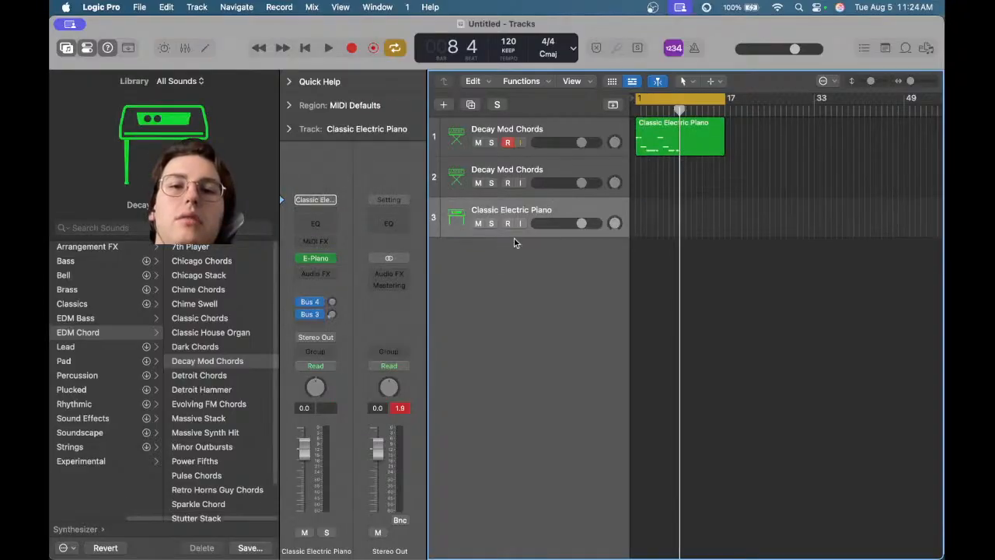
{"action": "right_click", "coordinate": [511, 217]}
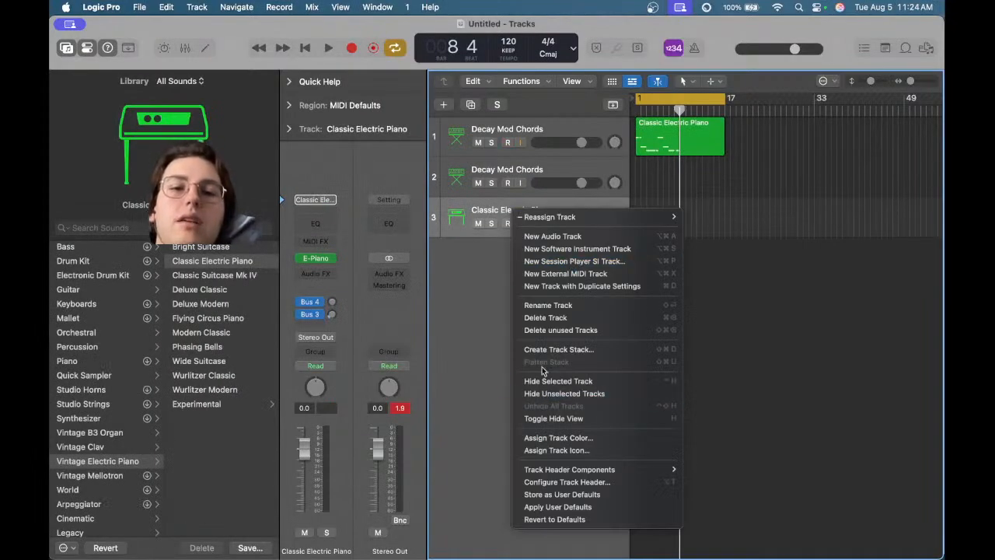
{"action": "left_click", "coordinate": [551, 322]}
Create one new Session Player track with the Drummer option
{"action": "right_click", "coordinate": [506, 229]}
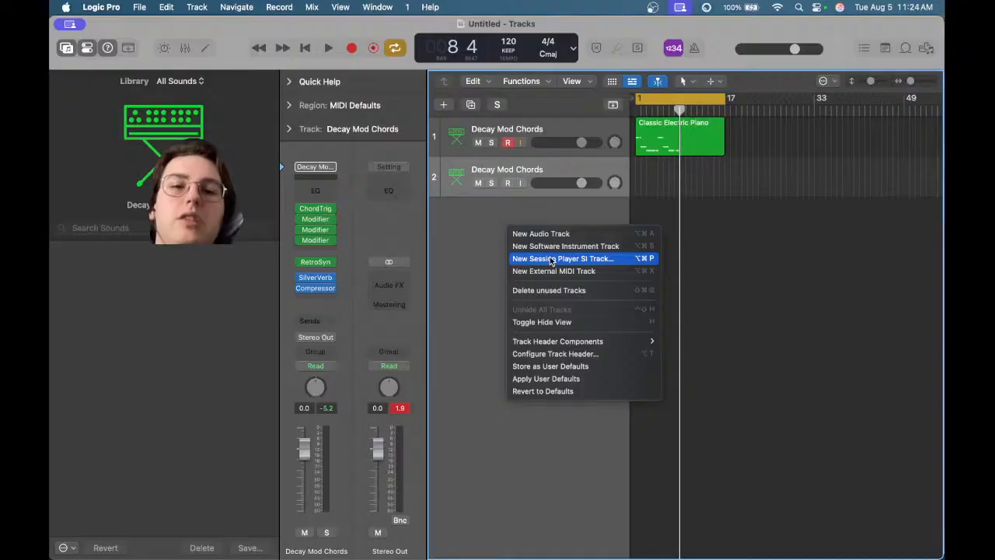
{"action": "left_click", "coordinate": [548, 260]}
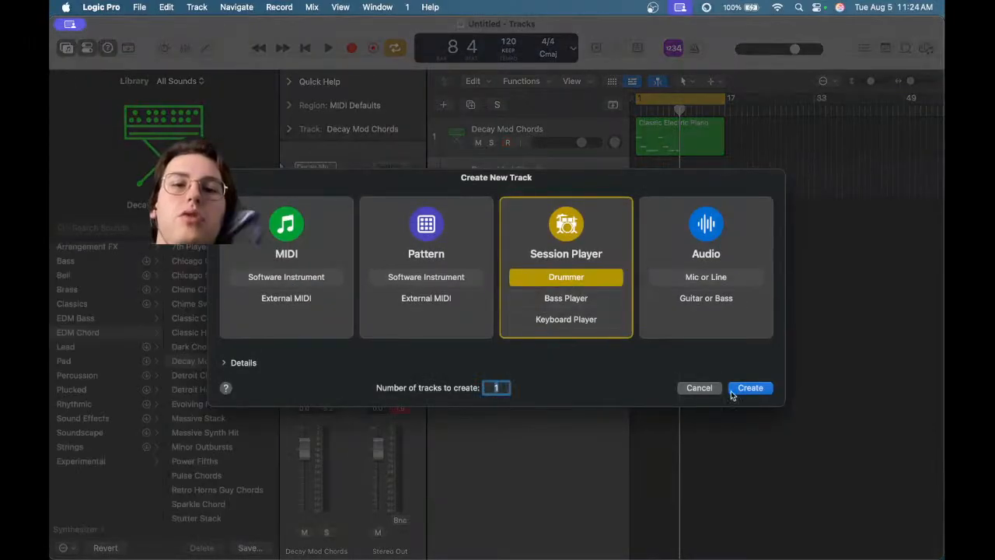
{"action": "key", "text": "Return"}
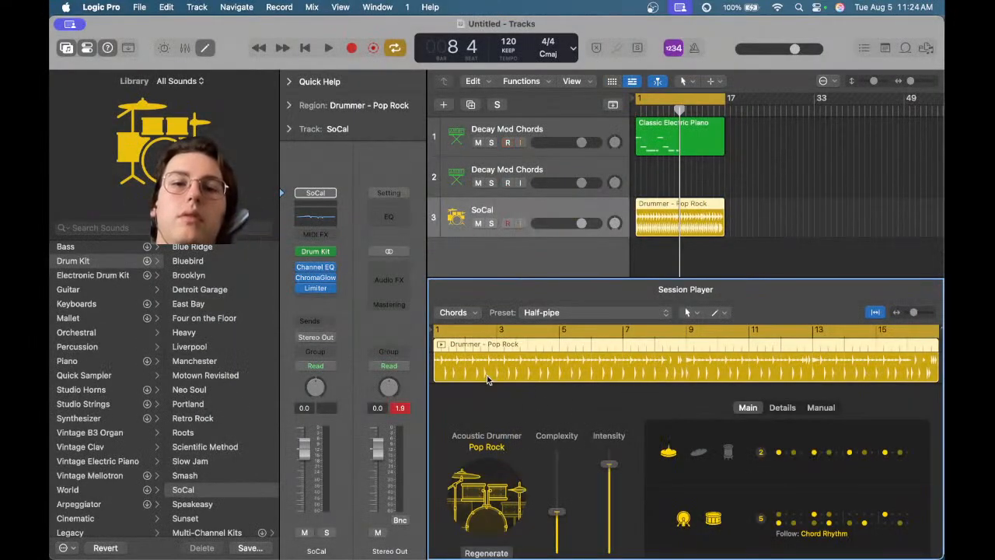
Play the project briefly, open the first track's Classic Electric Piano region in the Piano Roll and zoom in
{"action": "key", "text": "space"}
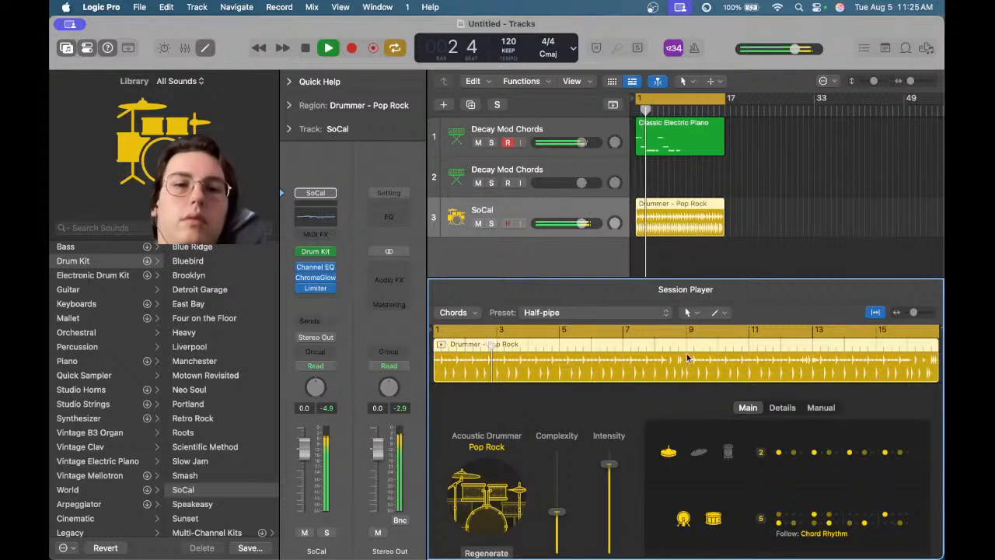
{"action": "left_click", "coordinate": [662, 137]}
{"action": "key", "text": "space"}
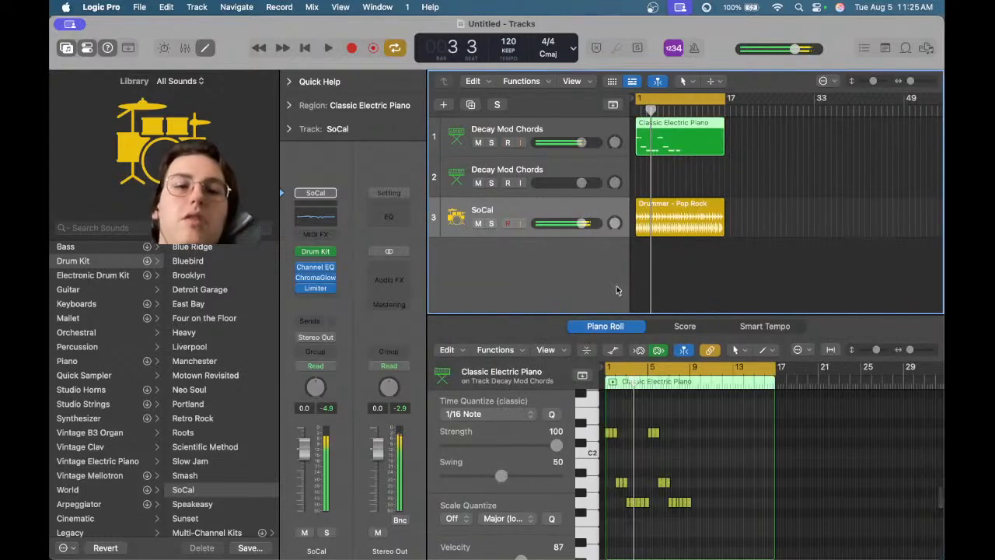
{"action": "scroll", "coordinate": [607, 414], "scroll_direction": "up", "scroll_amount": 3}
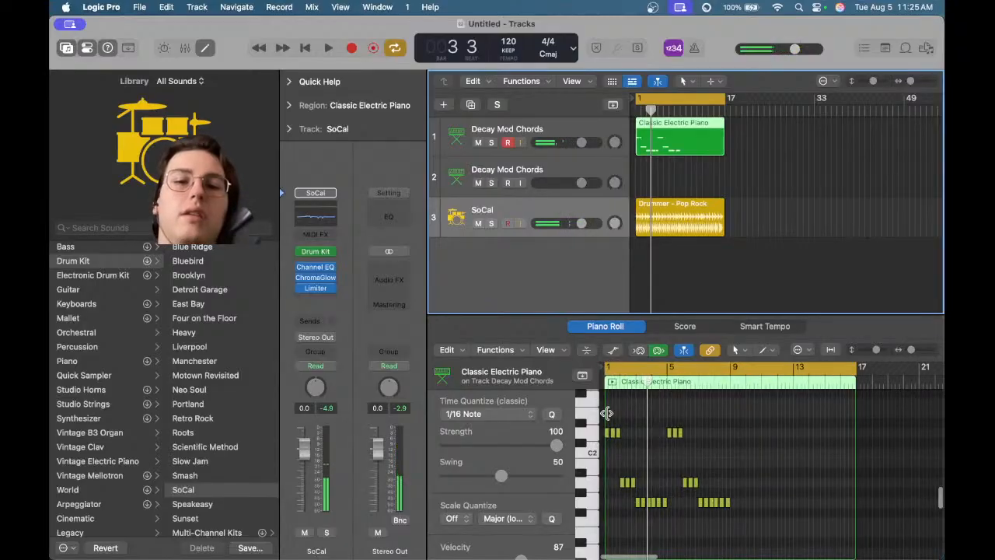
{"action": "scroll", "coordinate": [607, 414], "scroll_direction": "up", "scroll_amount": 5}
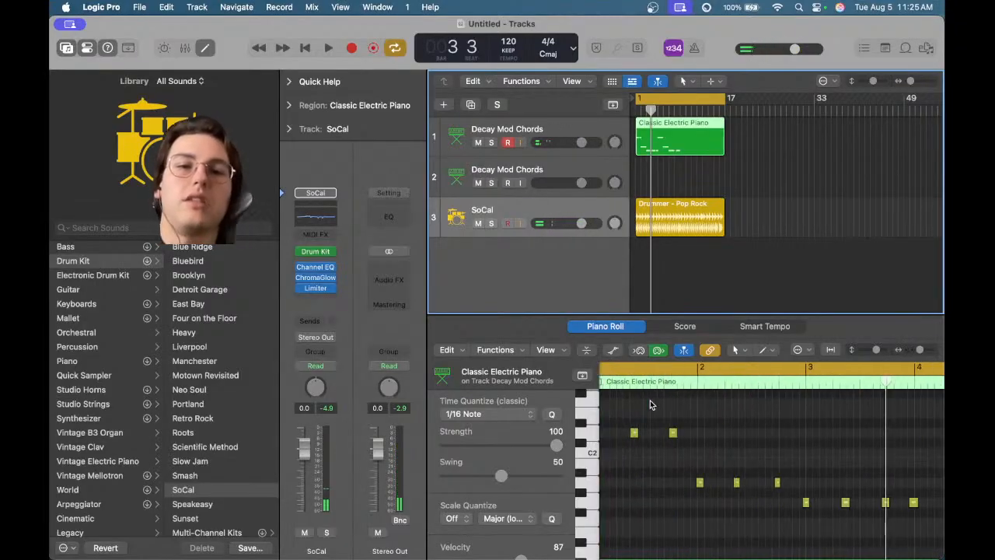
Open the drummer region in the Session Player and lower the drummer's Complexity while it plays back
{"action": "left_click", "coordinate": [669, 205]}
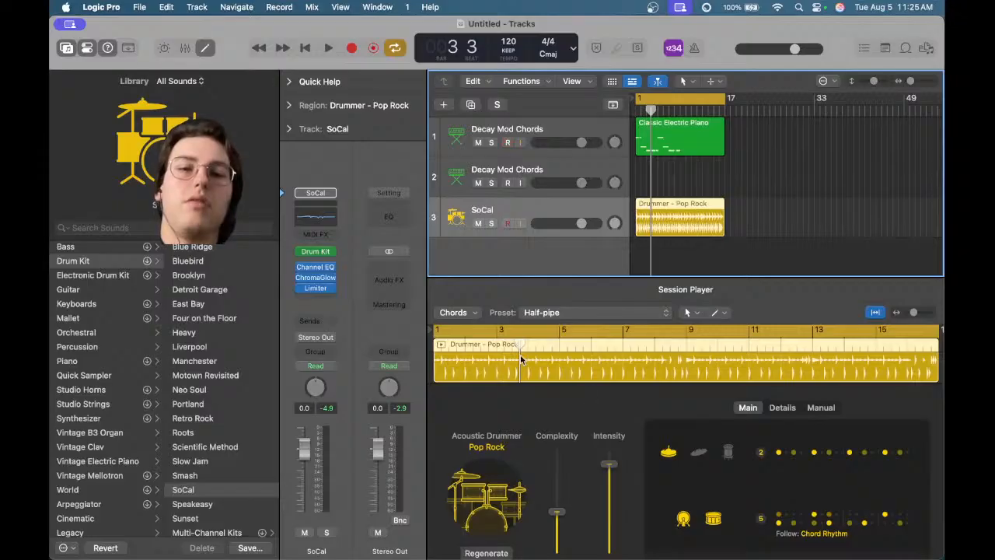
{"action": "left_click", "coordinate": [553, 376]}
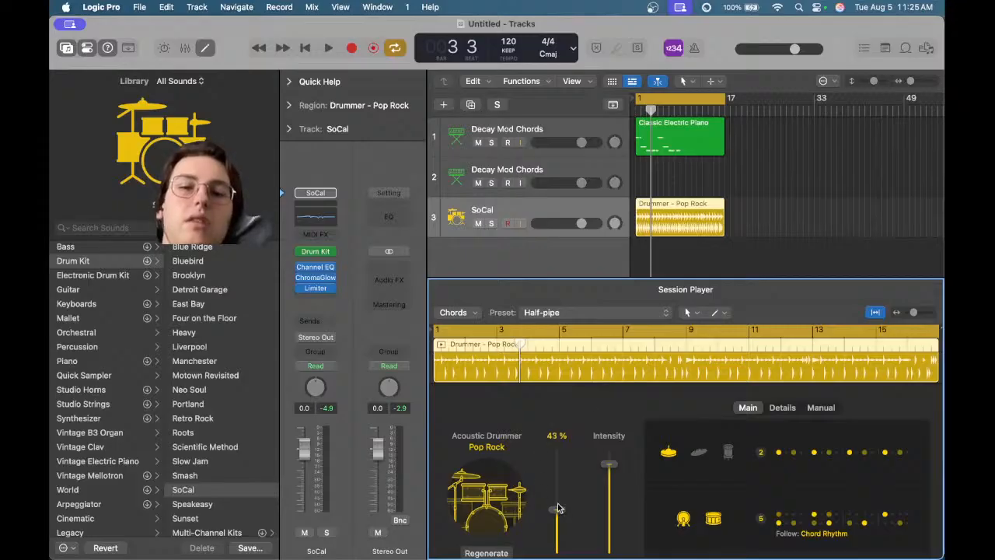
{"action": "key", "text": "space"}
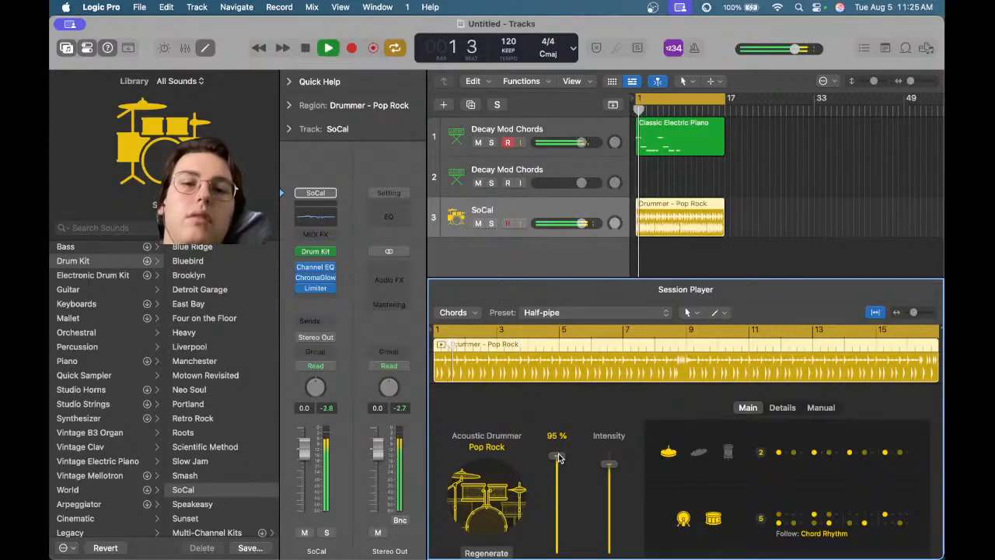
{"action": "left_click_drag", "start_coordinate": [558, 457], "coordinate": [573, 487]}
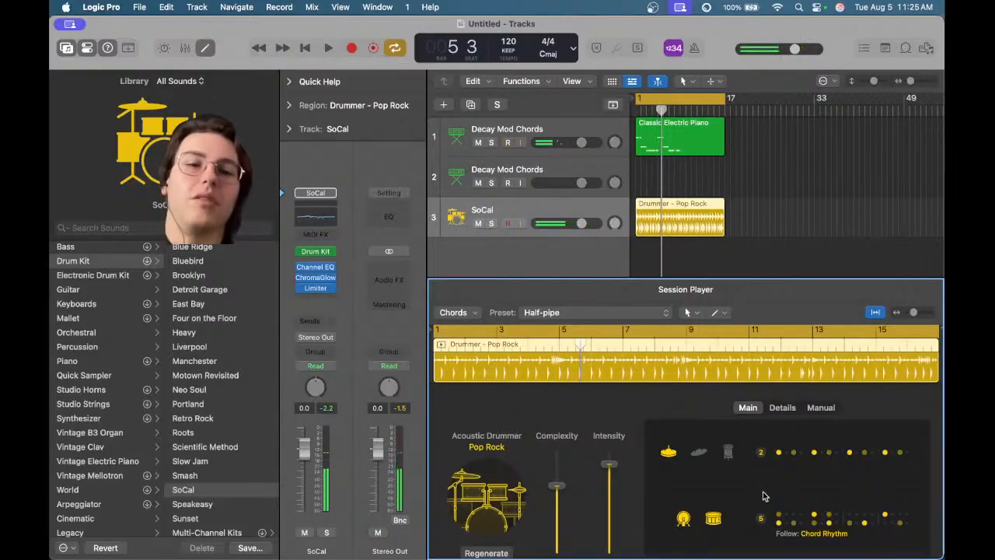
Switch the Session Player to Manual mode, enter a first step in the manual drum pattern and play it back
{"action": "left_click", "coordinate": [818, 408]}
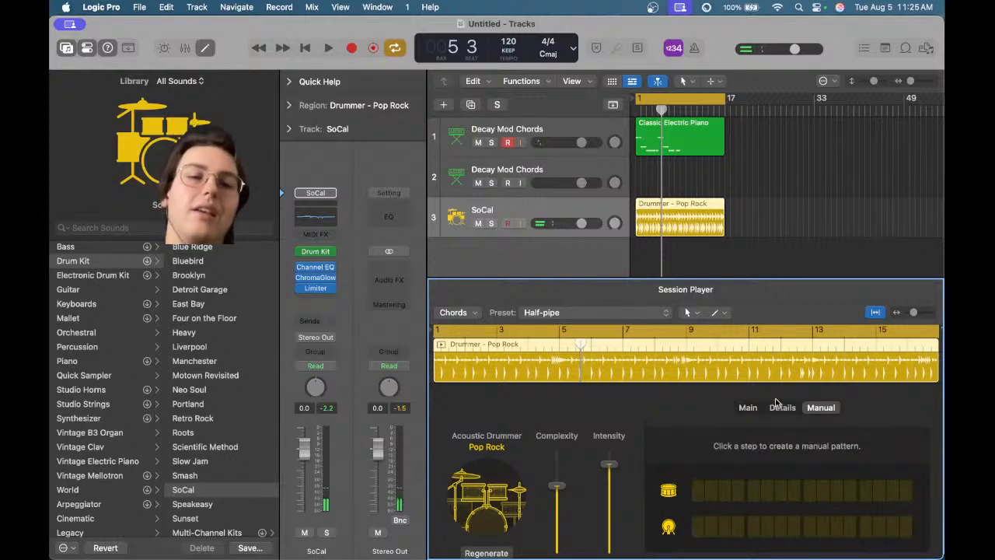
{"action": "left_click", "coordinate": [697, 489]}
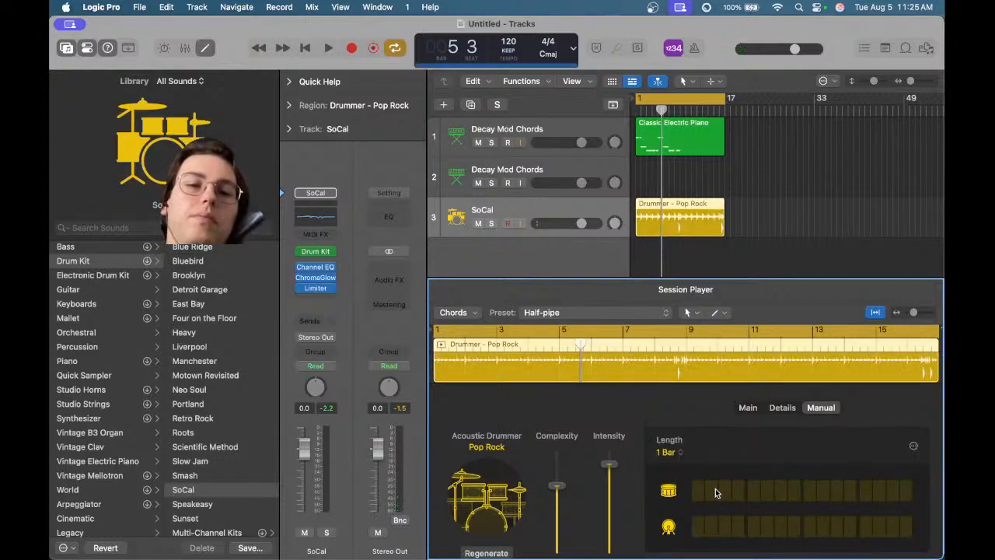
{"action": "left_click", "coordinate": [709, 490]}
{"action": "key", "text": "space"}
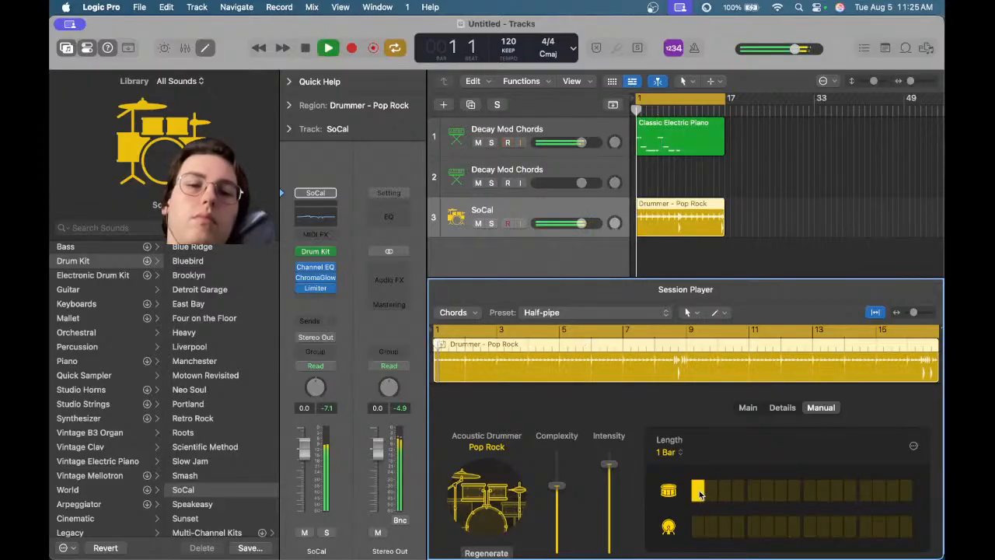
{"action": "key", "text": "space"}
{"action": "key", "text": "space"}
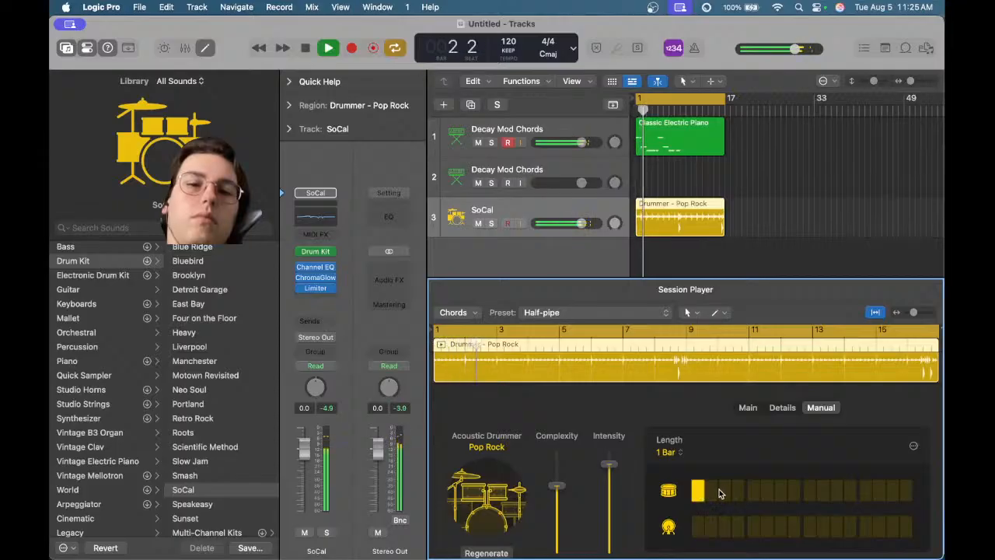
Set the manual pattern Length to 2 Bars and toggle steps in the drum rows while playing back
{"action": "left_click", "coordinate": [671, 454]}
{"action": "left_click", "coordinate": [667, 453]}
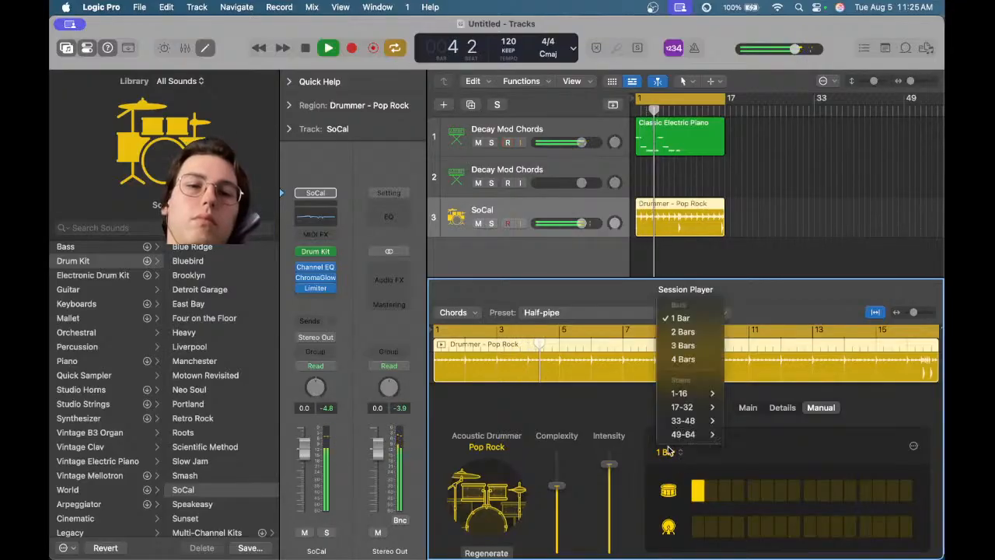
{"action": "left_click", "coordinate": [683, 331]}
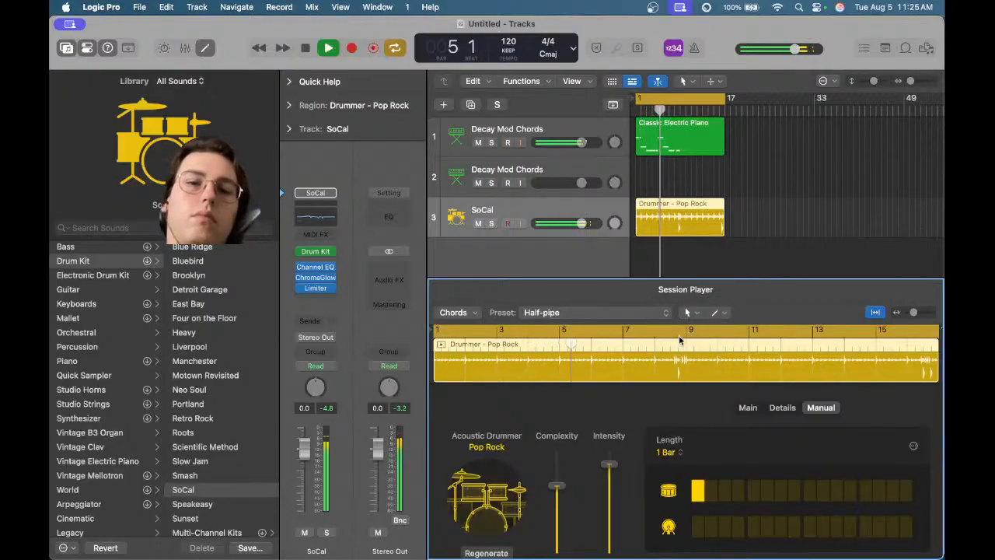
{"action": "key", "text": "space"}
{"action": "left_click", "coordinate": [699, 497]}
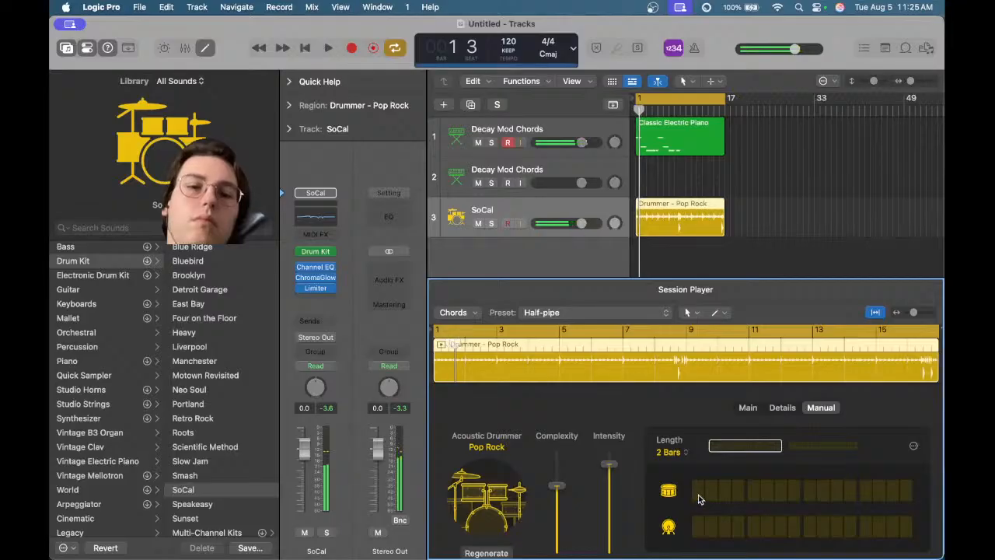
{"action": "left_click", "coordinate": [699, 498]}
{"action": "key", "text": "space"}
{"action": "left_click", "coordinate": [712, 527]}
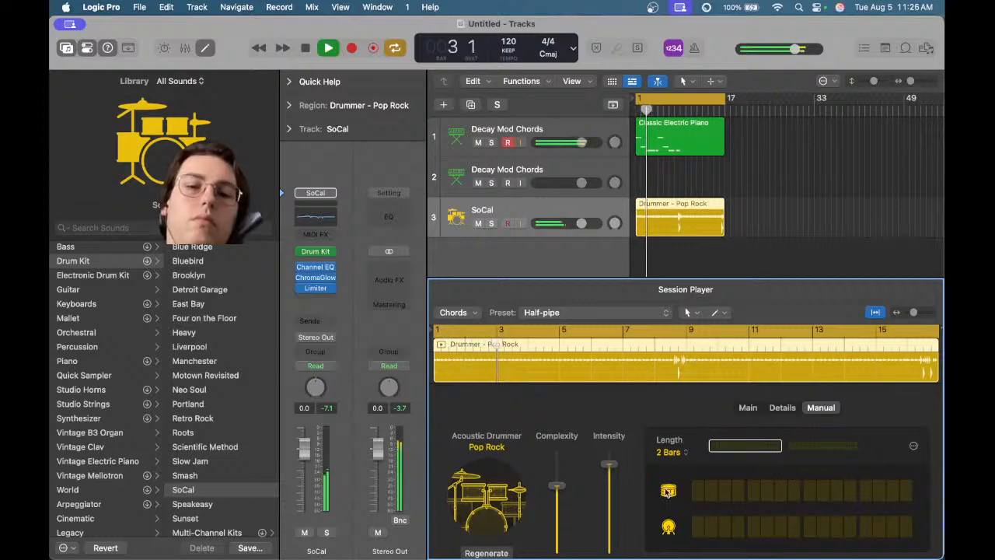
{"action": "key", "text": "space"}
Browse the Session Player's Preset and Chords menus without choosing anything
{"action": "left_click", "coordinate": [575, 312]}
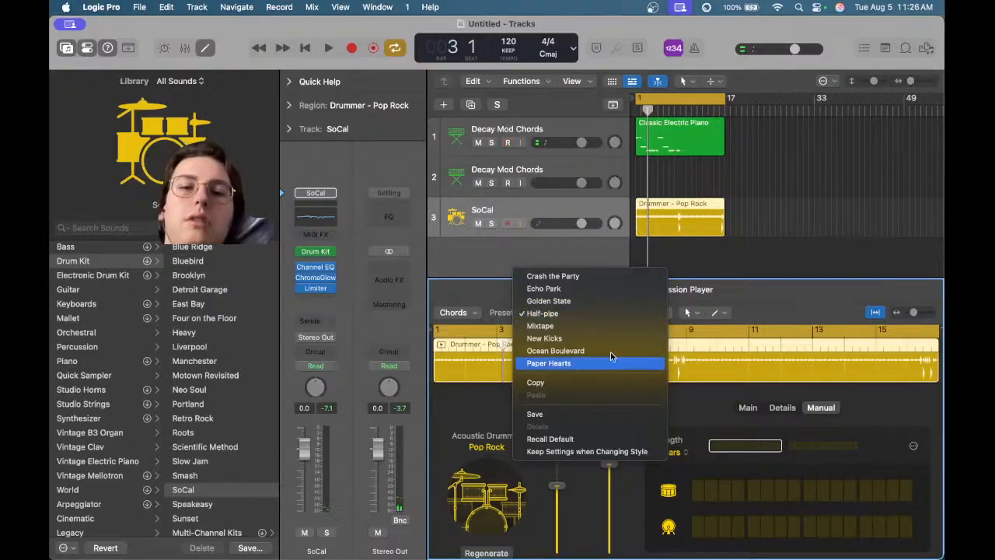
{"action": "left_click", "coordinate": [795, 303]}
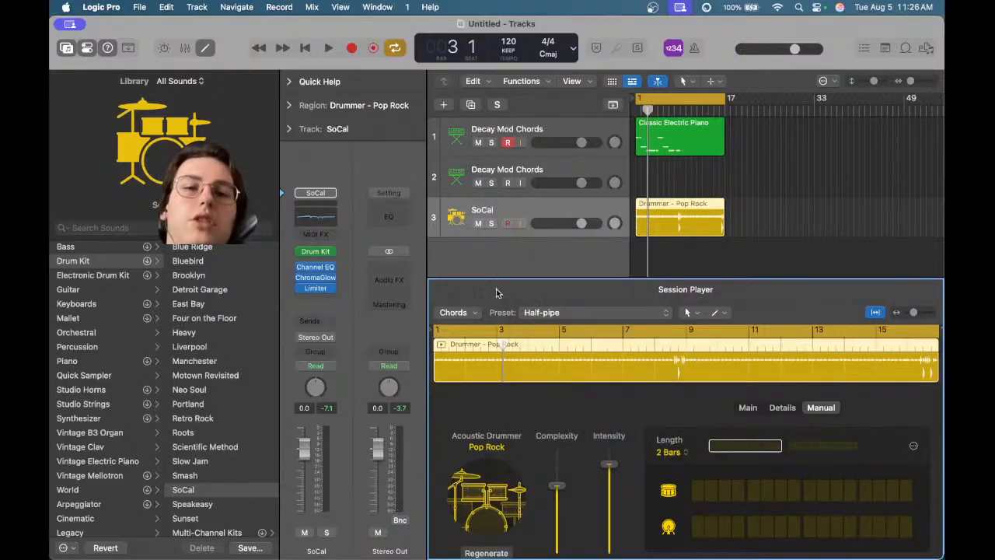
{"action": "left_click", "coordinate": [459, 312]}
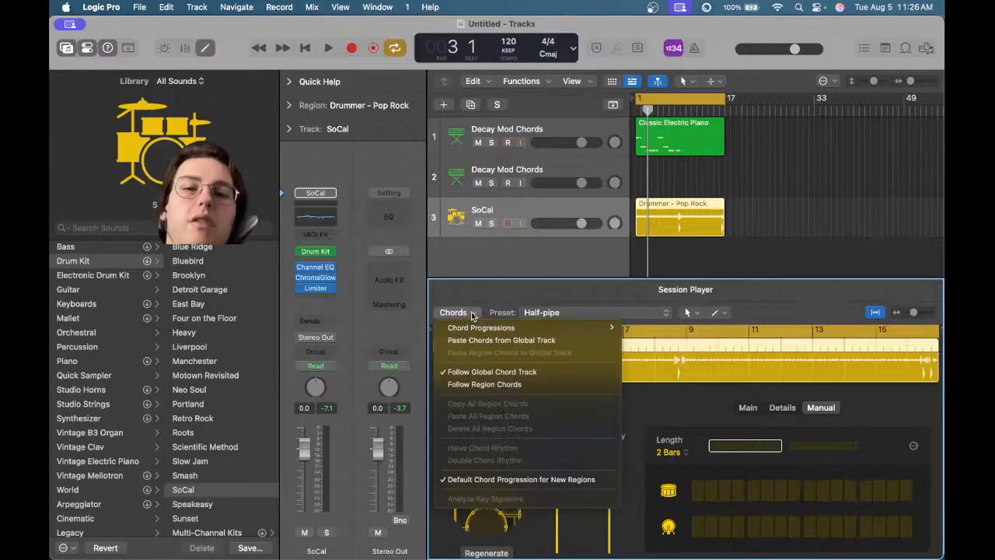
{"action": "left_click", "coordinate": [762, 313]}
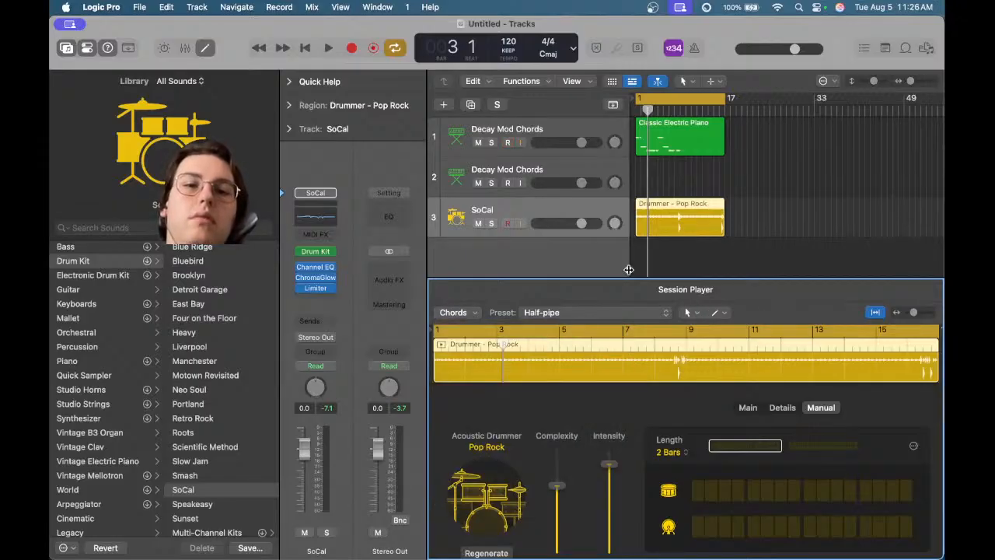
Delete the SoCal drummer track
{"action": "right_click", "coordinate": [485, 211]}
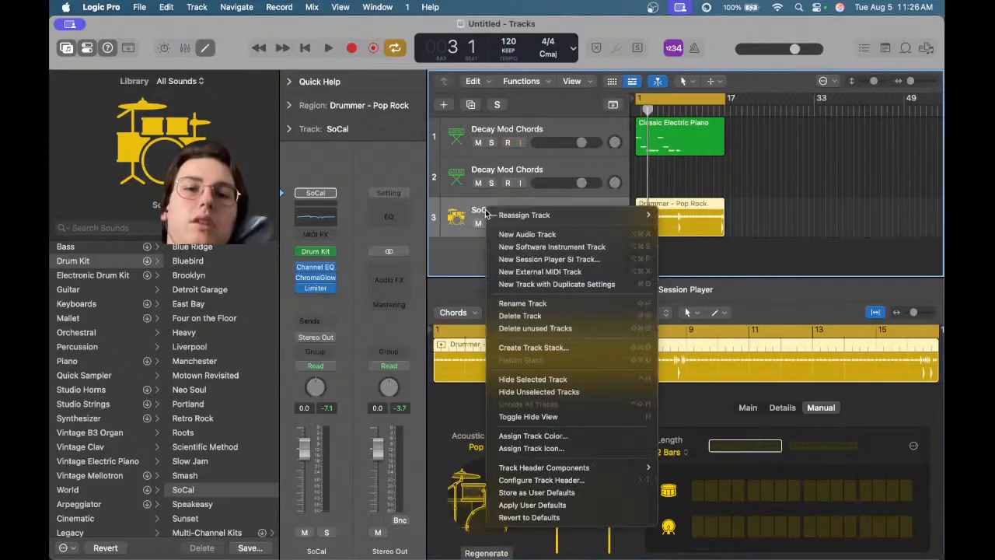
{"action": "left_click", "coordinate": [527, 316]}
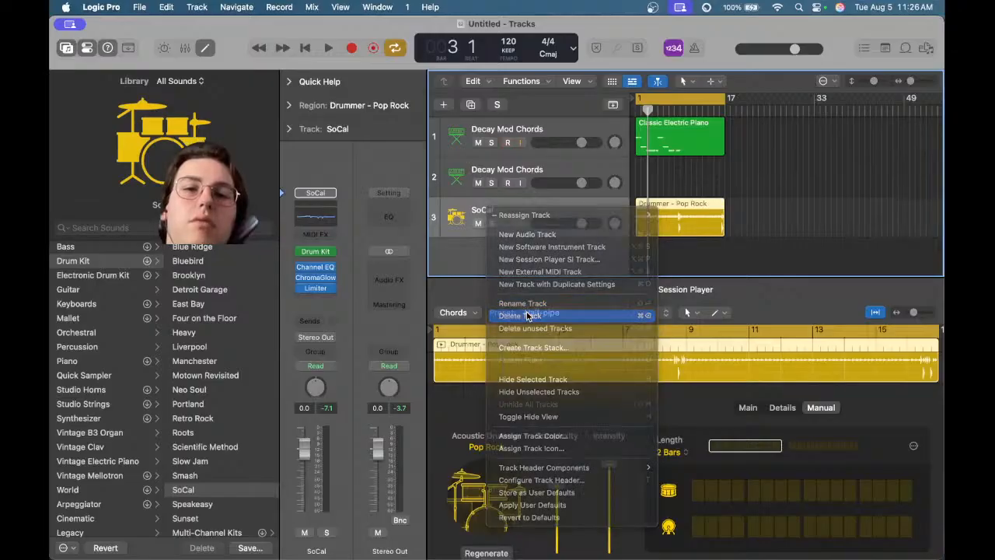
{"action": "left_click", "coordinate": [531, 235]}
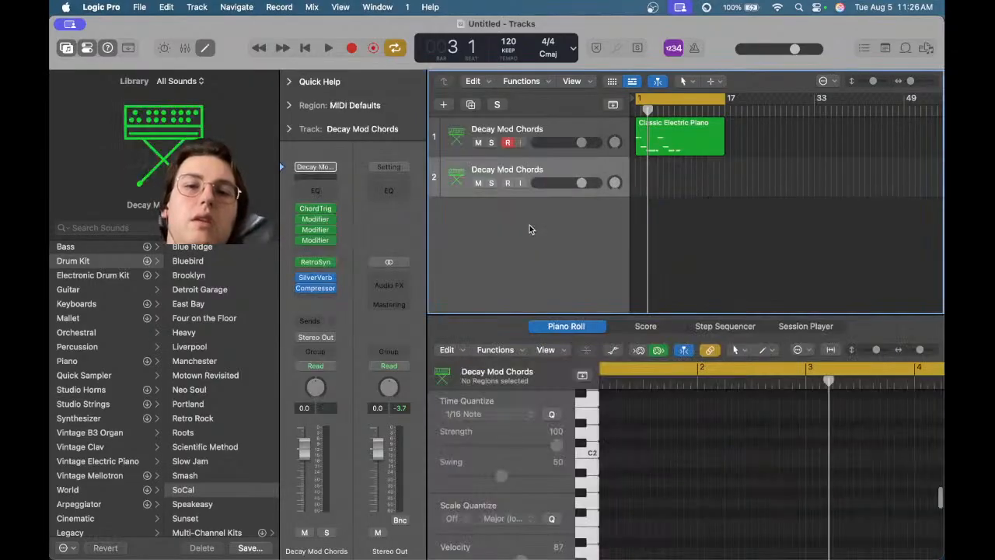
Add a new audio track and load the Drums and Percussion Hi-Hat patch Basic Hi-Hat on it
{"action": "right_click", "coordinate": [529, 225]}
{"action": "left_click", "coordinate": [539, 227]}
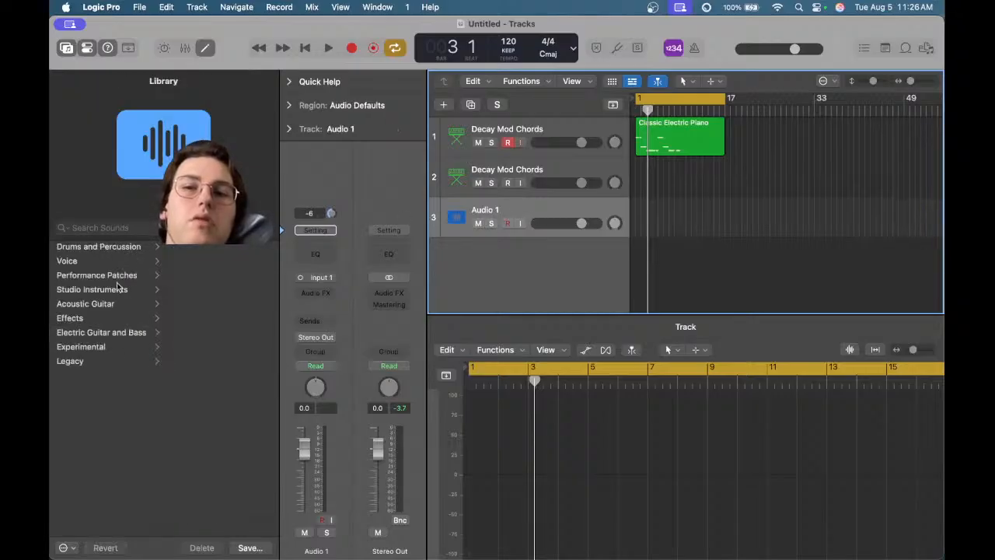
{"action": "left_click", "coordinate": [155, 250]}
{"action": "left_click", "coordinate": [205, 251]}
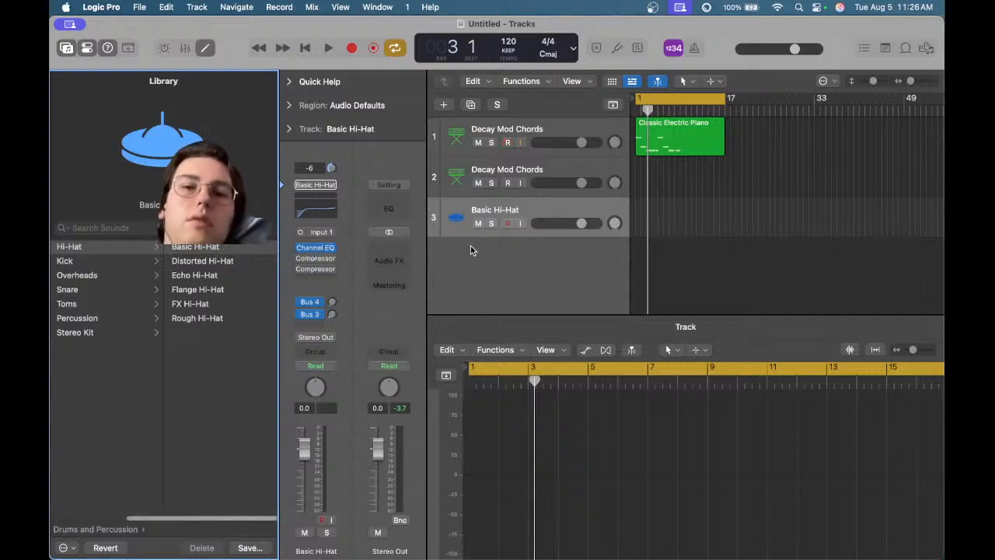
Try the Distorted Hi-Hat patch on the track, then return to Basic Hi-Hat
{"action": "left_click", "coordinate": [642, 214]}
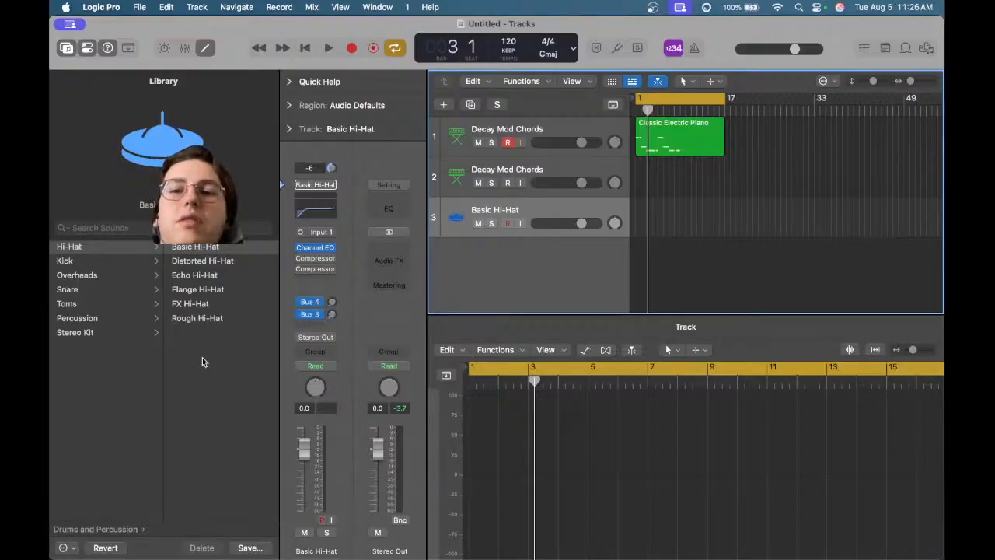
{"action": "left_click", "coordinate": [207, 276]}
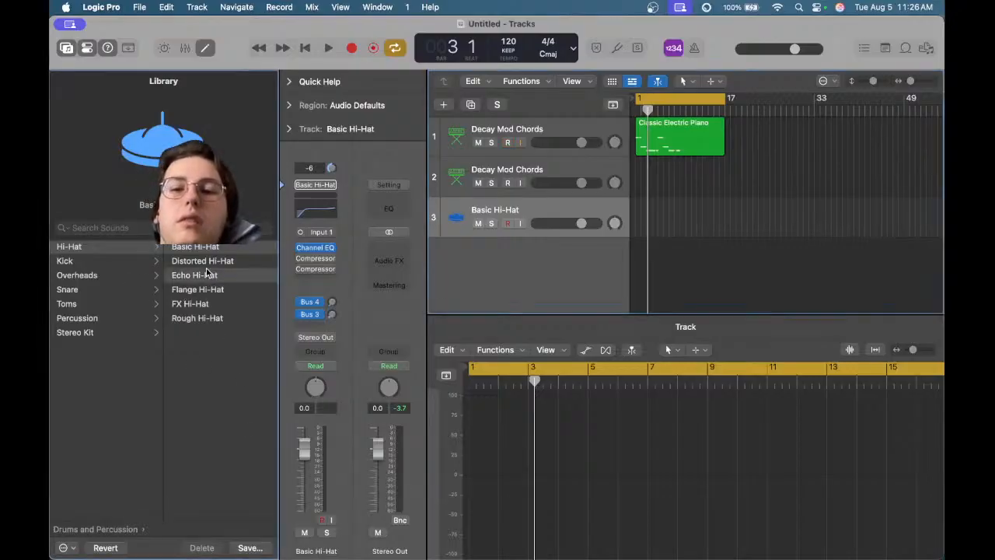
{"action": "left_click", "coordinate": [202, 260]}
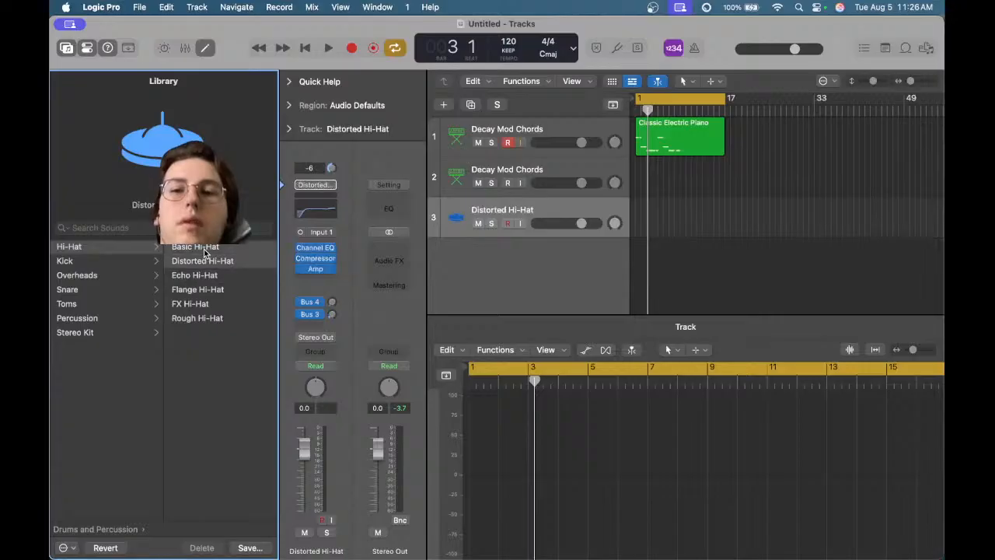
{"action": "left_click", "coordinate": [198, 247]}
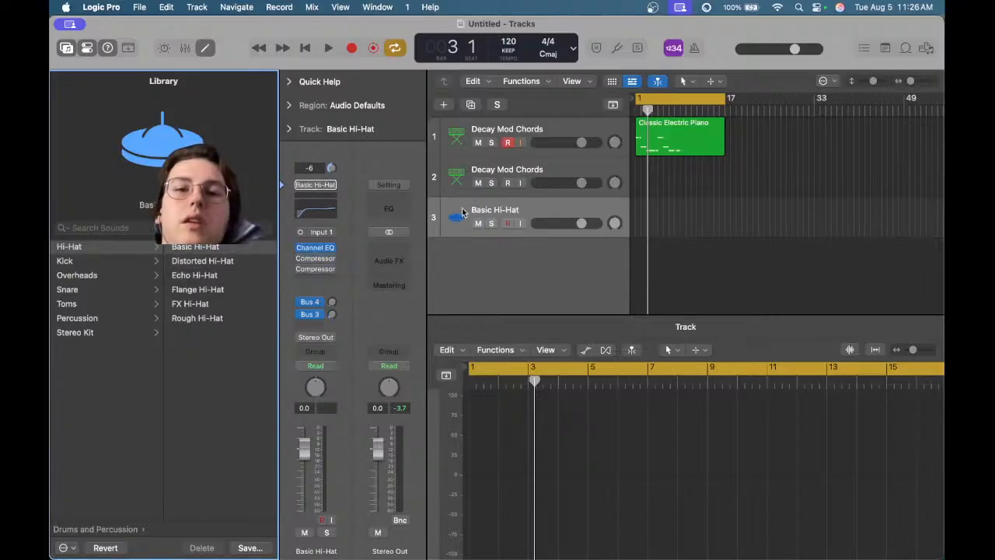
Create an empty MIDI region over the first 16 bars of the hi-hat track and switch its patch to Echo Hi-Hat
{"action": "left_click_drag", "start_coordinate": [637, 204], "coordinate": [725, 209]}
{"action": "right_click", "coordinate": [701, 218]}
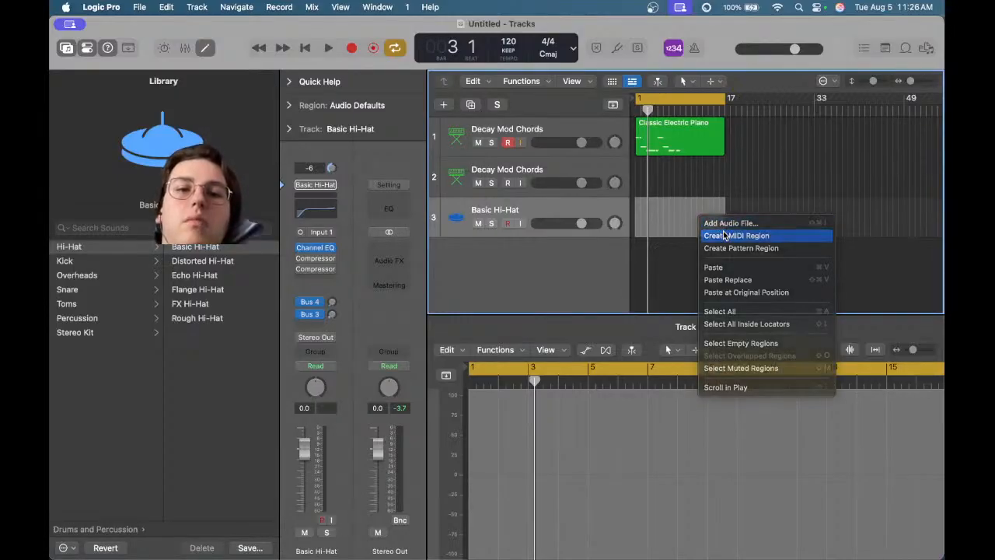
{"action": "left_click", "coordinate": [724, 235]}
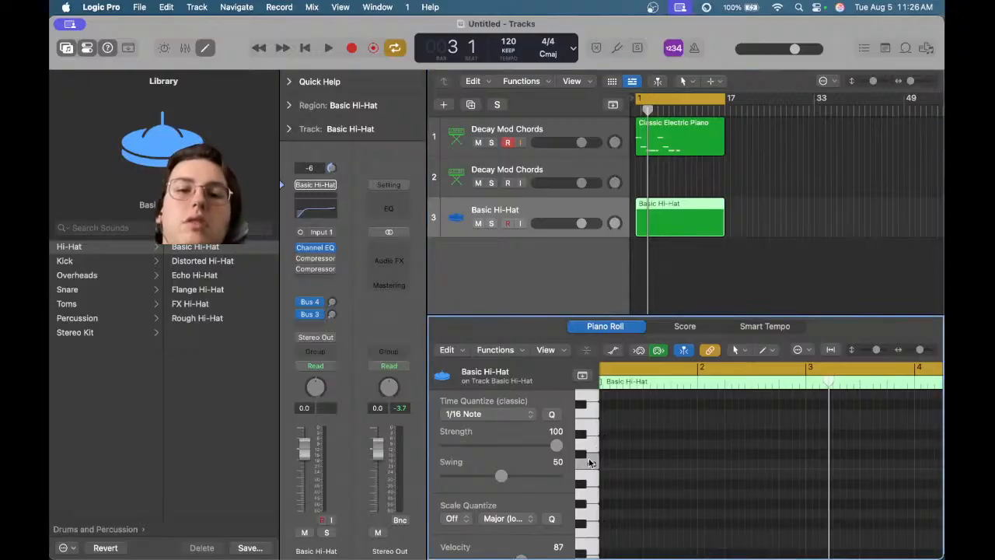
{"action": "left_click", "coordinate": [196, 275]}
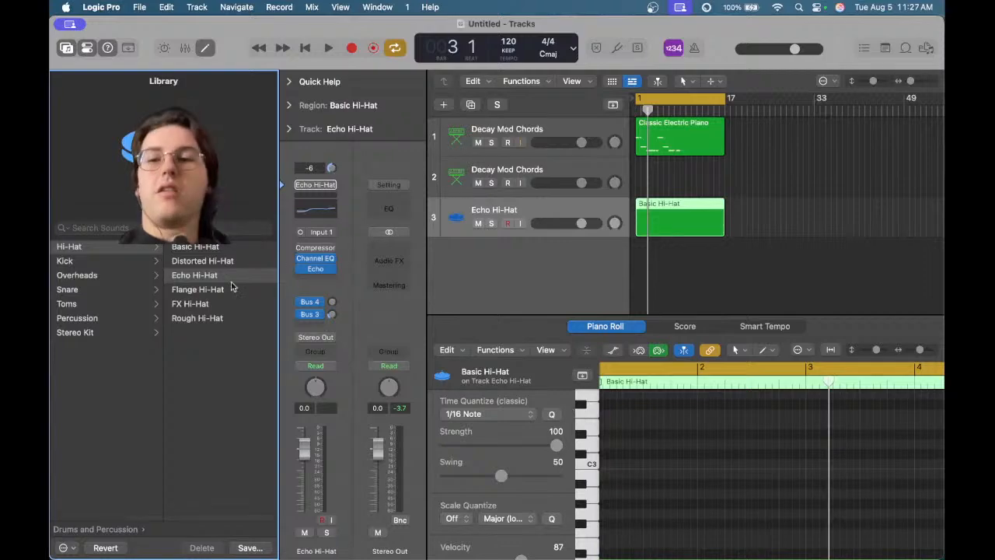
Add a new software instrument track below, then reselect the Echo Hi-Hat track
{"action": "right_click", "coordinate": [487, 249]}
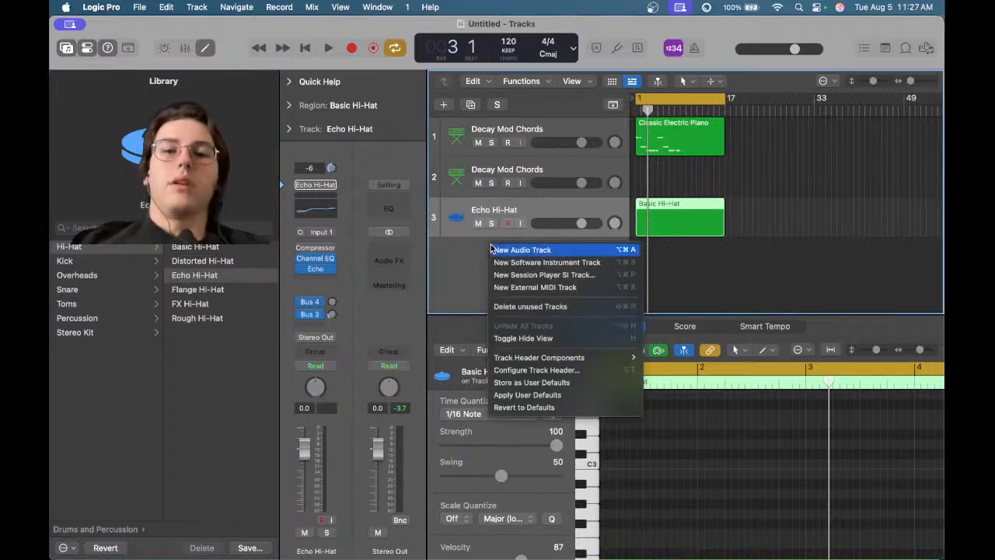
{"action": "left_click", "coordinate": [532, 261]}
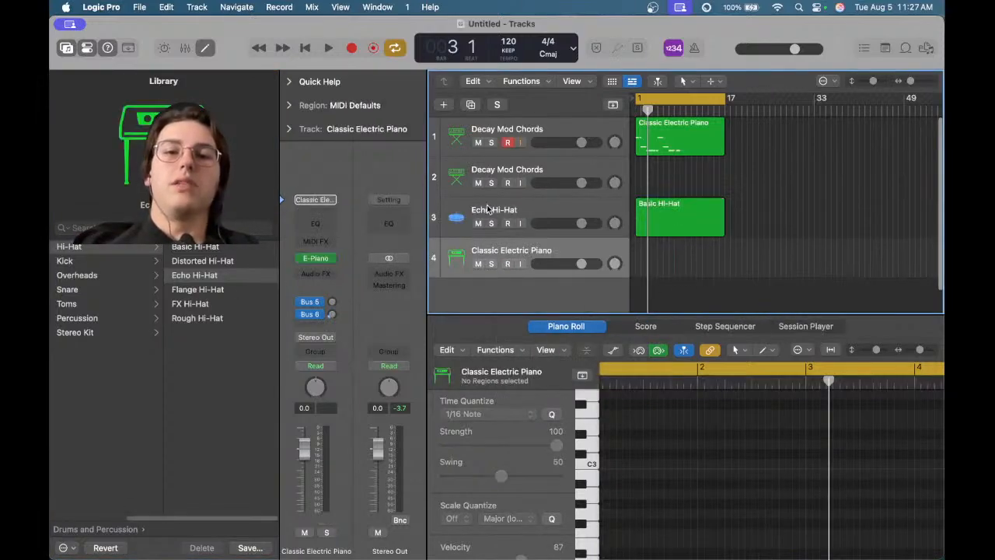
{"action": "right_click", "coordinate": [487, 205]}
{"action": "left_click", "coordinate": [476, 204]}
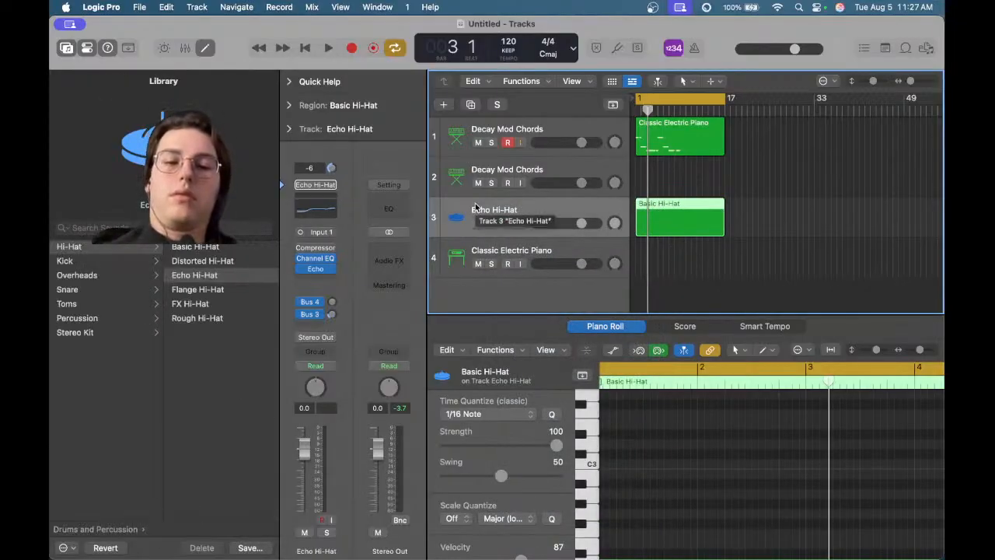
Delete the Echo Hi-Hat track together with its regions
{"action": "key", "text": "super+BackSpace"}
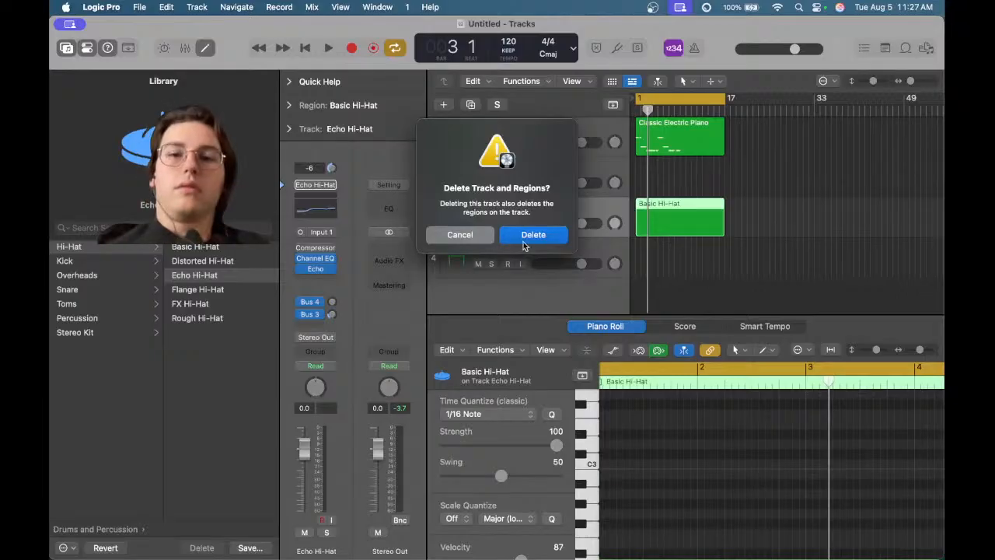
{"action": "left_click", "coordinate": [523, 242]}
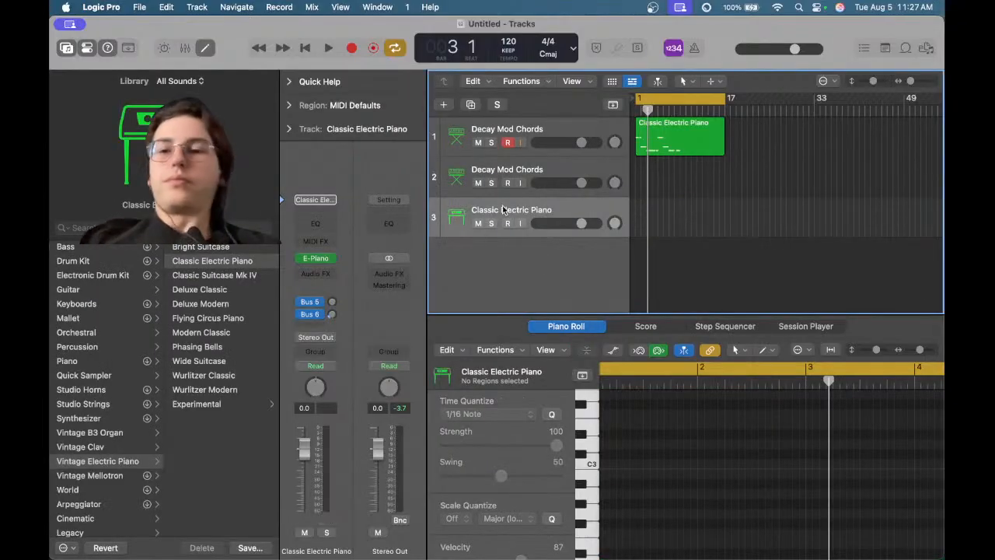
Audition the Drum Kit patches Bluebird, Scientific Method and SoCal on the third track, then load Roots
{"action": "left_click", "coordinate": [90, 260]}
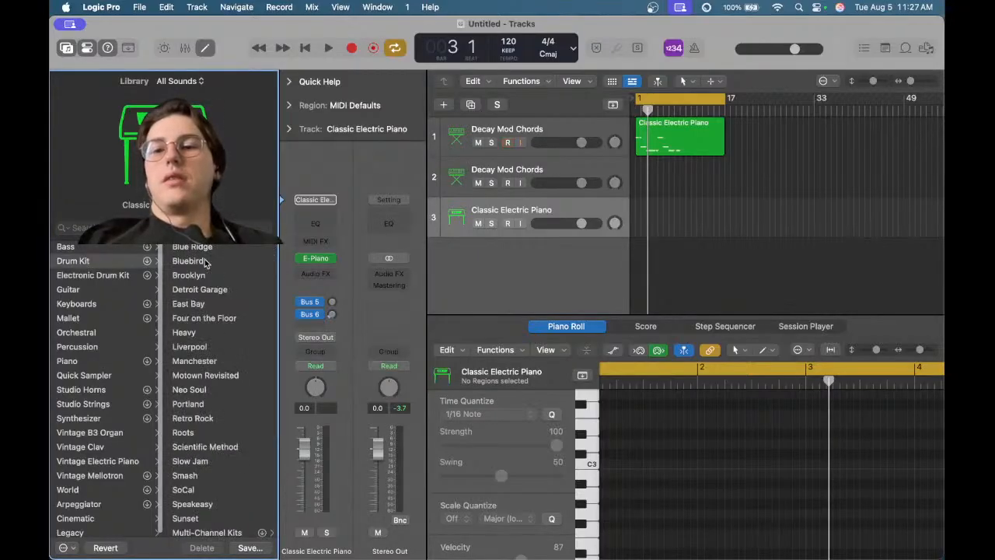
{"action": "left_click", "coordinate": [194, 261]}
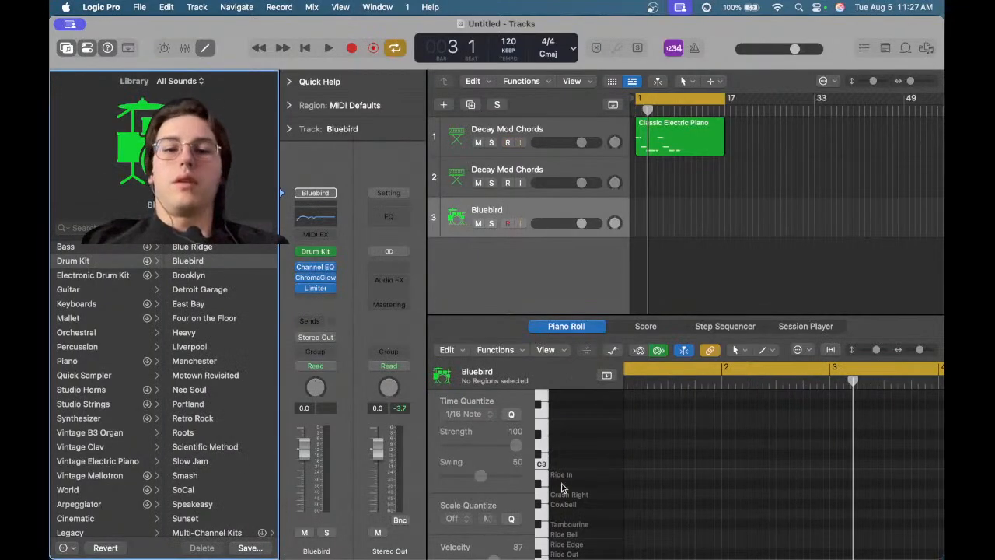
{"action": "scroll", "coordinate": [563, 487], "scroll_direction": "down", "scroll_amount": 5}
{"action": "left_click", "coordinate": [568, 479]}
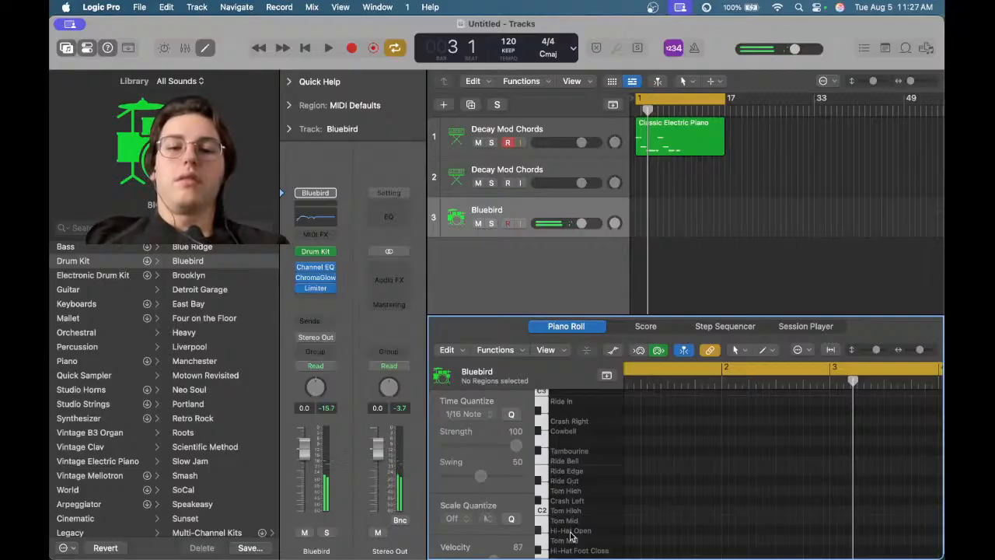
{"action": "scroll", "coordinate": [609, 536], "scroll_direction": "down", "scroll_amount": 1}
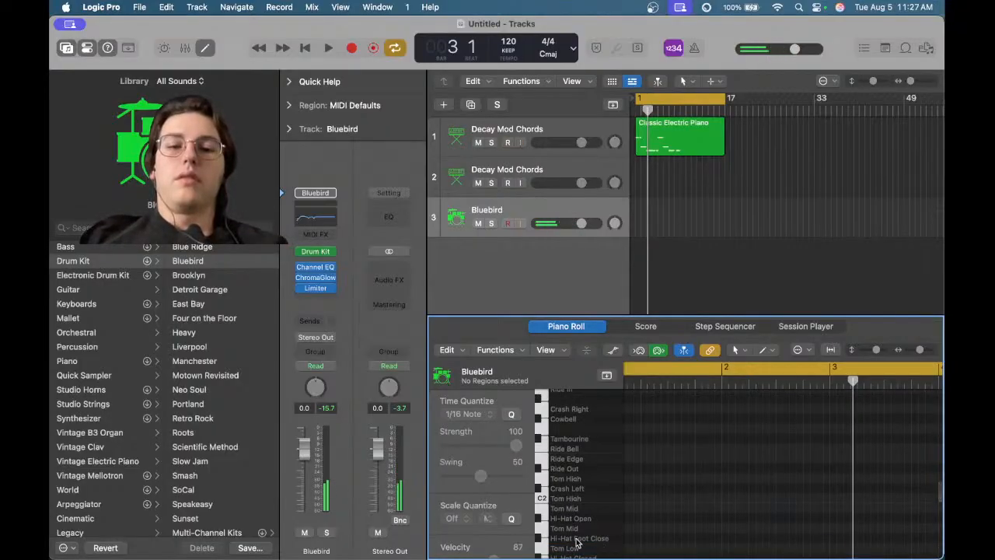
{"action": "scroll", "coordinate": [576, 543], "scroll_direction": "down", "scroll_amount": 2}
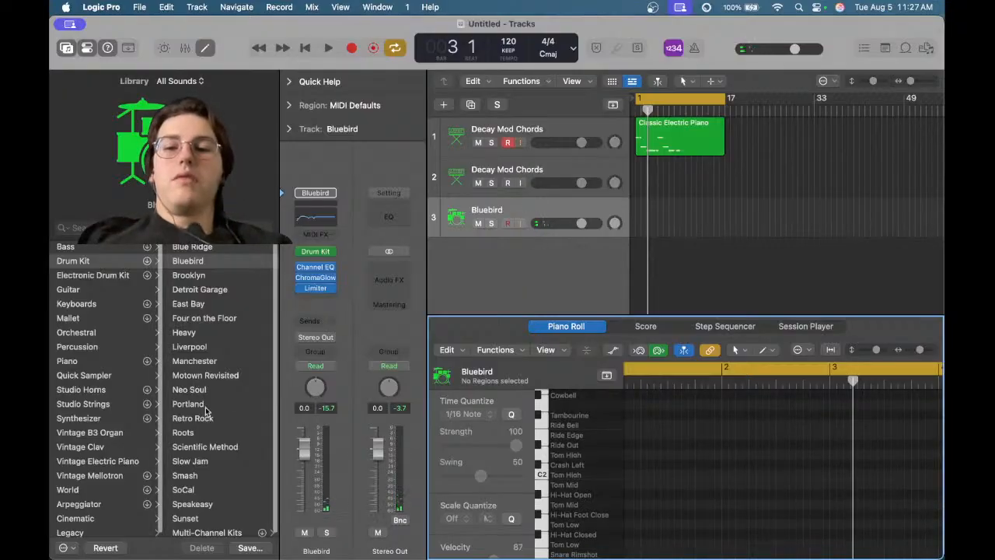
{"action": "scroll", "coordinate": [205, 407], "scroll_direction": "down", "scroll_amount": 1}
{"action": "left_click", "coordinate": [203, 439]}
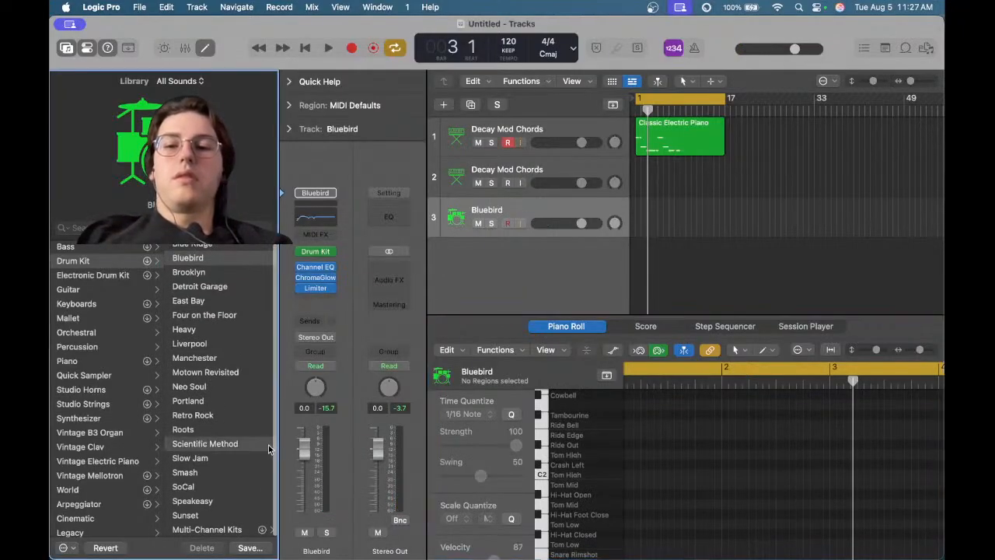
{"action": "left_click", "coordinate": [221, 487]}
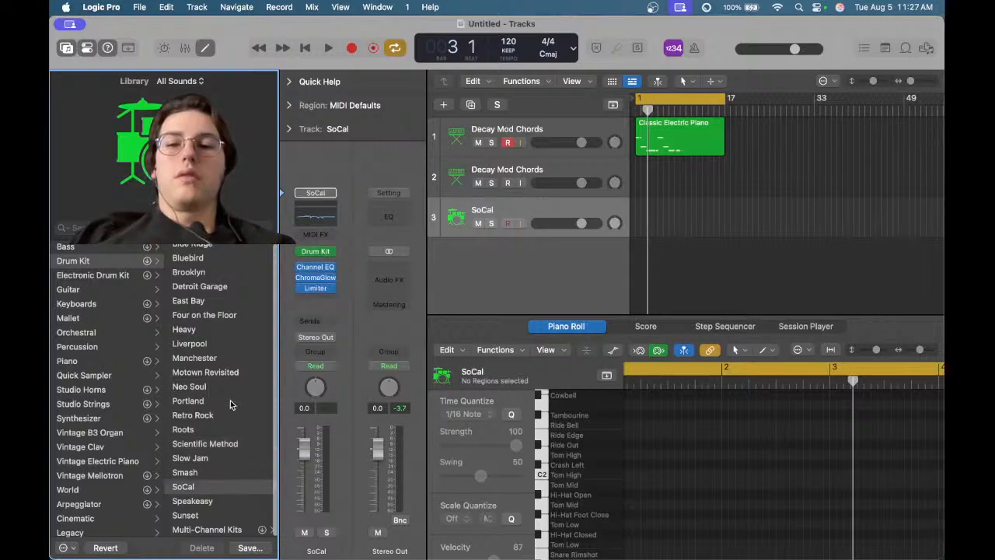
{"action": "left_click", "coordinate": [209, 430]}
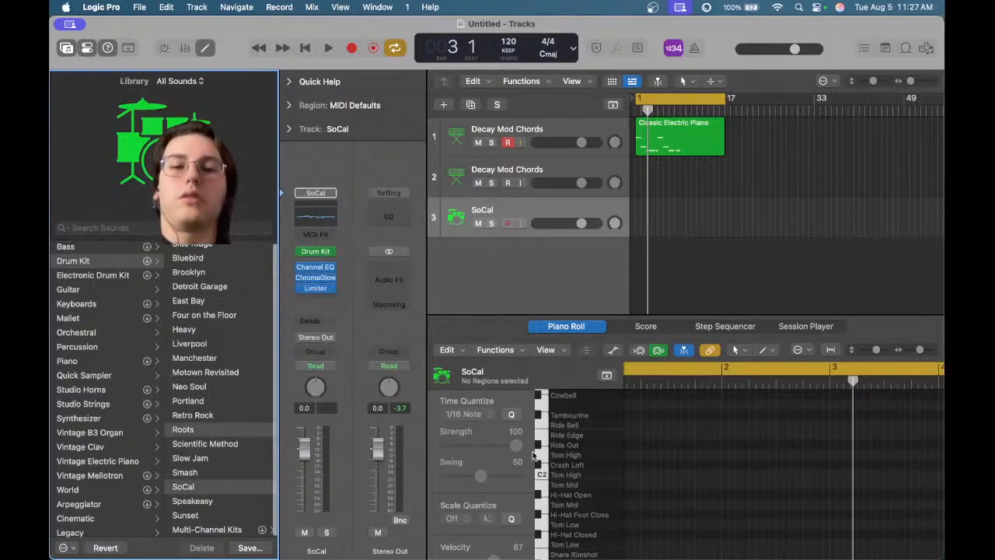
{"action": "left_click", "coordinate": [585, 450]}
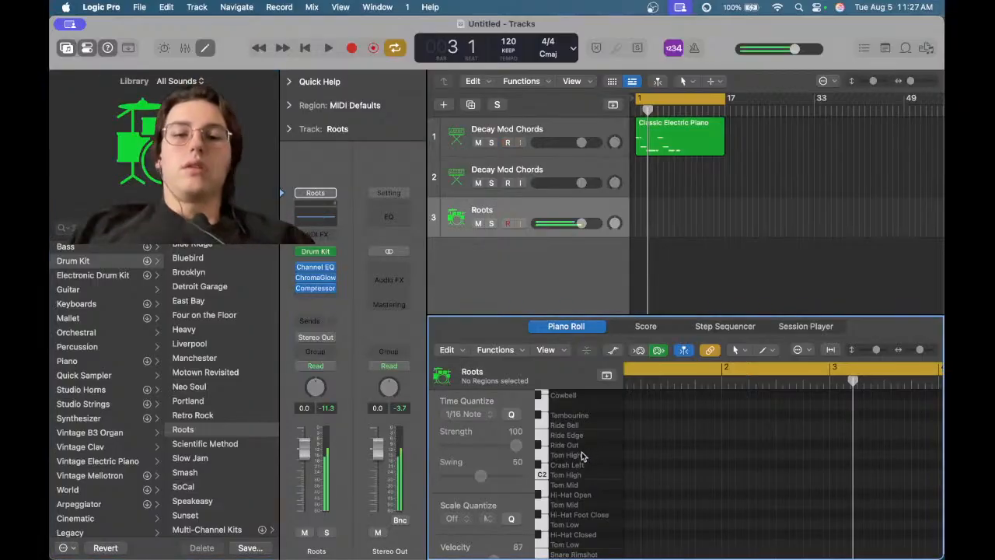
Audition kit pieces and draw a short Hi-Hat Foot Close note at bar 1, creating a region on the Roots track
{"action": "scroll", "coordinate": [584, 449], "scroll_direction": "up", "scroll_amount": 2}
{"action": "scroll", "coordinate": [583, 447], "scroll_direction": "up", "scroll_amount": 1}
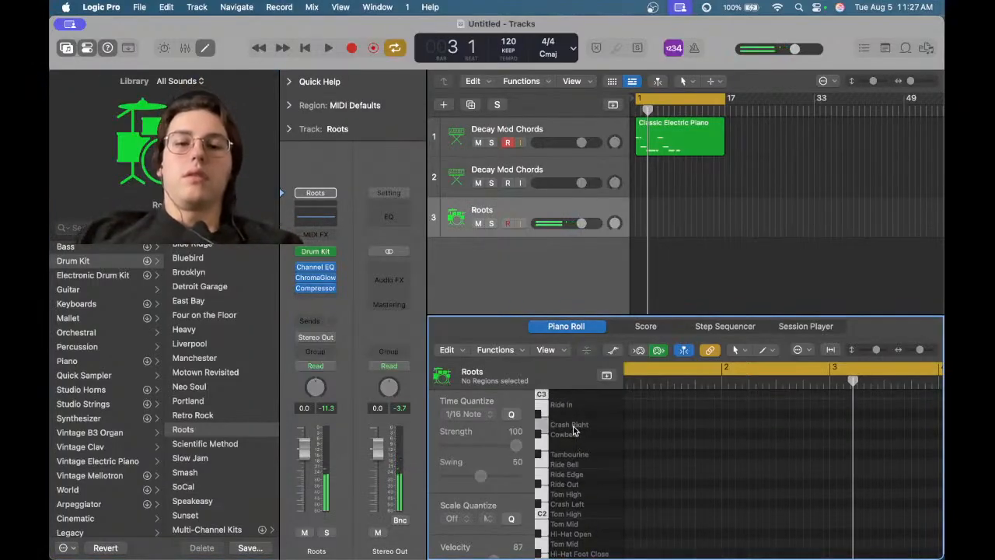
{"action": "left_click", "coordinate": [572, 511]}
{"action": "left_click", "coordinate": [573, 525]}
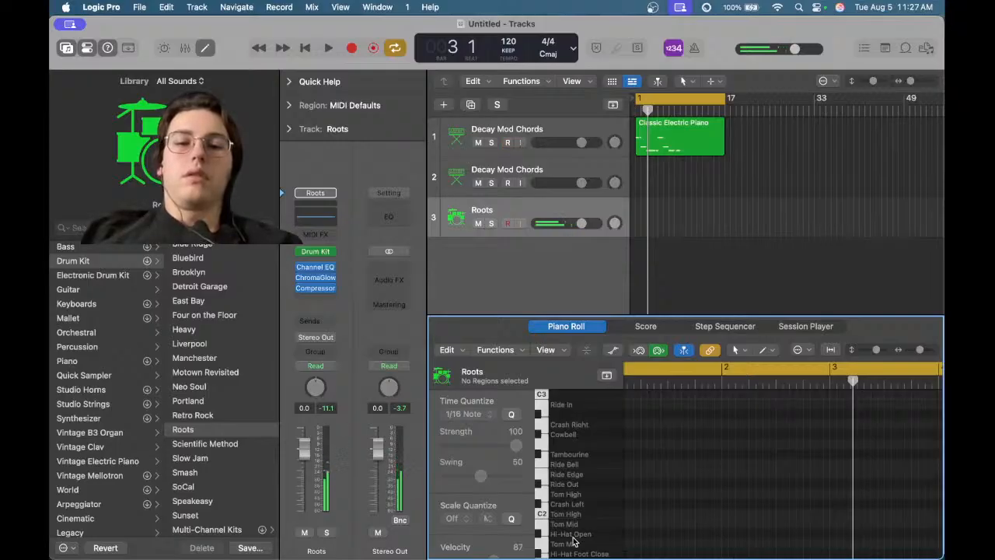
{"action": "left_click", "coordinate": [577, 545]}
{"action": "scroll", "coordinate": [578, 547], "scroll_direction": "up", "scroll_amount": 1}
{"action": "scroll", "coordinate": [577, 548], "scroll_direction": "down", "scroll_amount": 2}
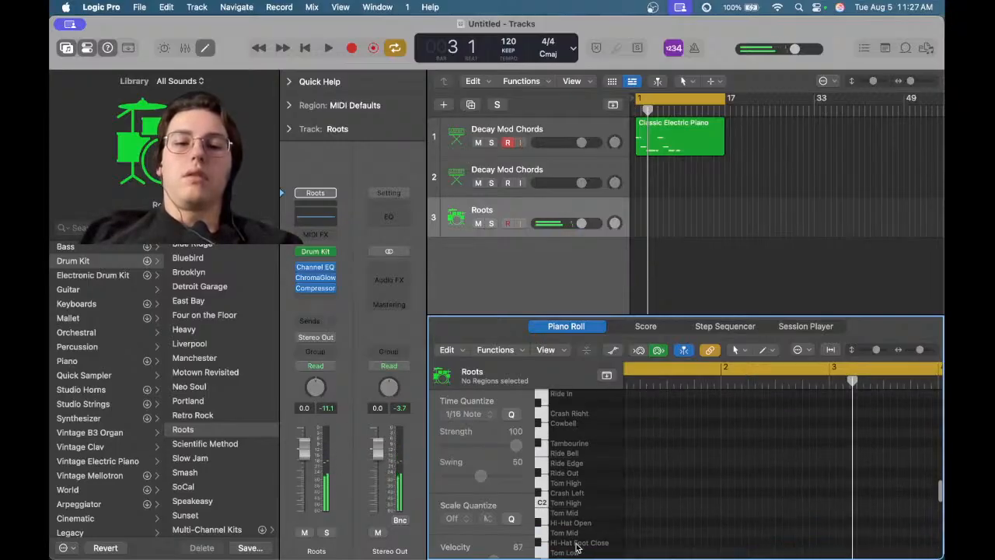
{"action": "left_click", "coordinate": [626, 542]}
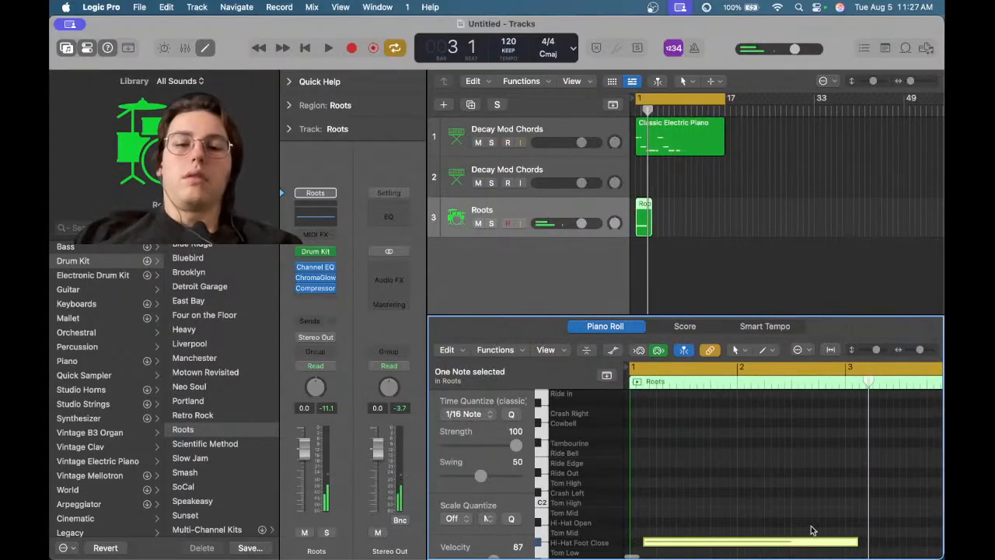
{"action": "left_click_drag", "start_coordinate": [855, 541], "coordinate": [647, 499]}
Add more sixteenth-note Hi-Hat Foot Close notes during playback and copy them to extend the pattern
{"action": "scroll", "coordinate": [646, 504], "scroll_direction": "up", "scroll_amount": 6}
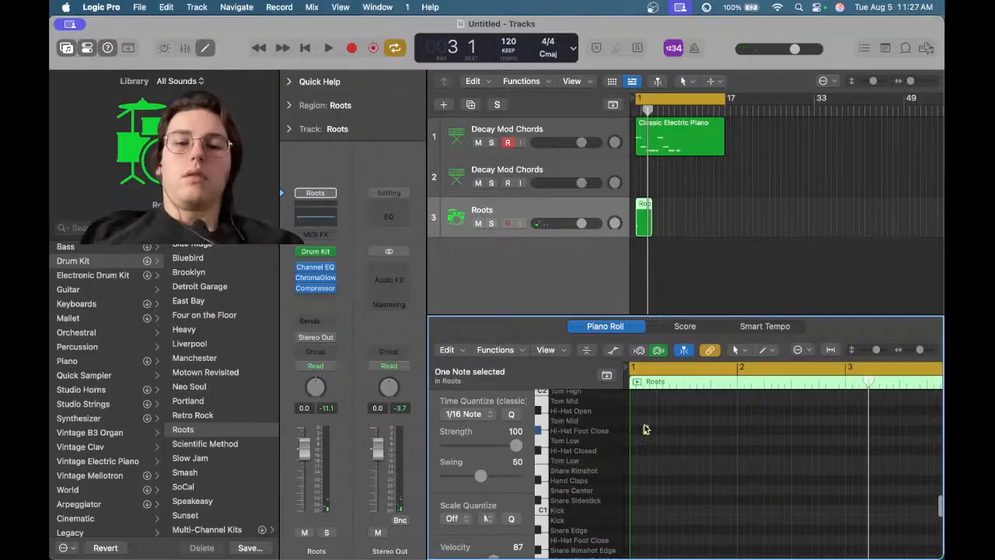
{"action": "key", "text": "space"}
{"action": "left_click_drag", "start_coordinate": [646, 430], "coordinate": [636, 433]}
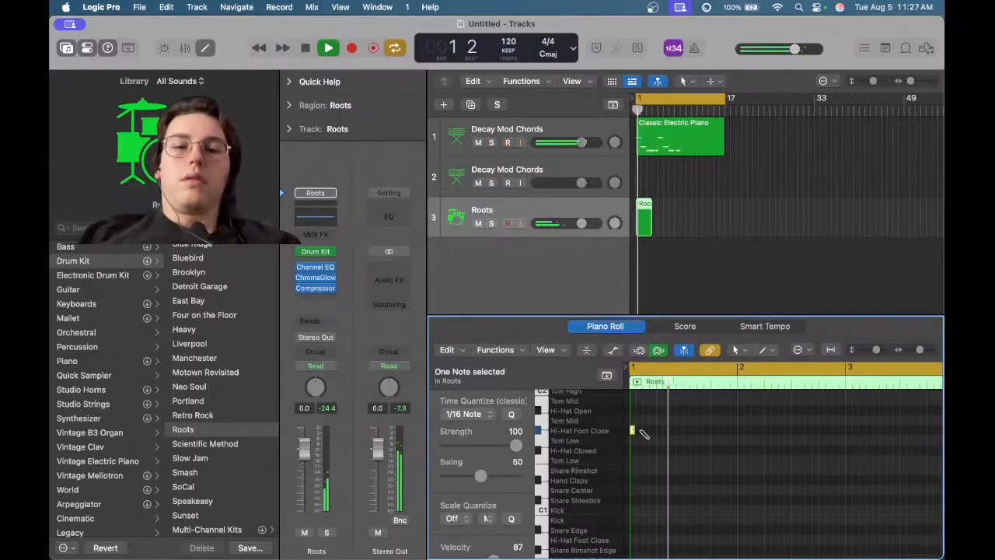
{"action": "left_click", "coordinate": [646, 430], "text": "super"}
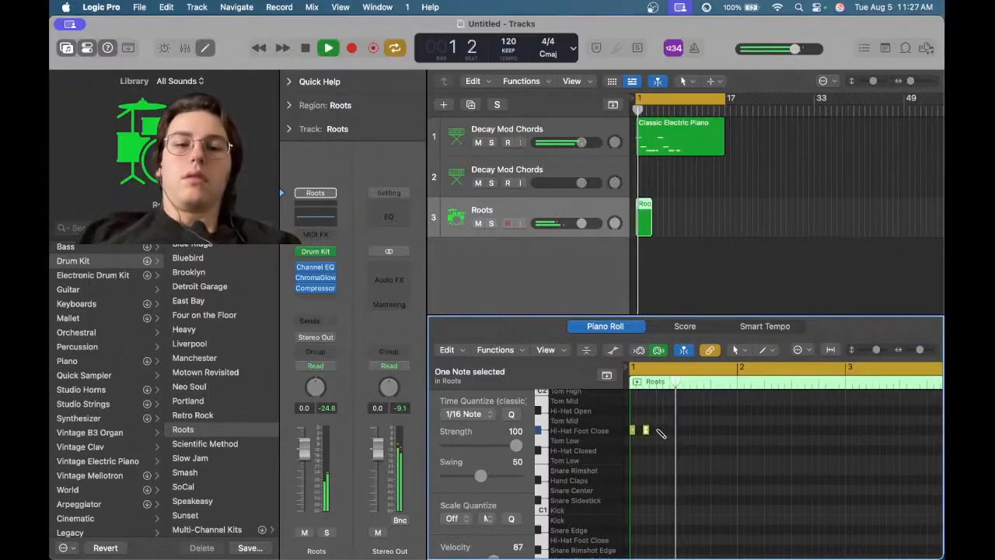
{"action": "left_click", "coordinate": [659, 431], "text": "super"}
{"action": "left_click", "coordinate": [672, 432], "text": "super"}
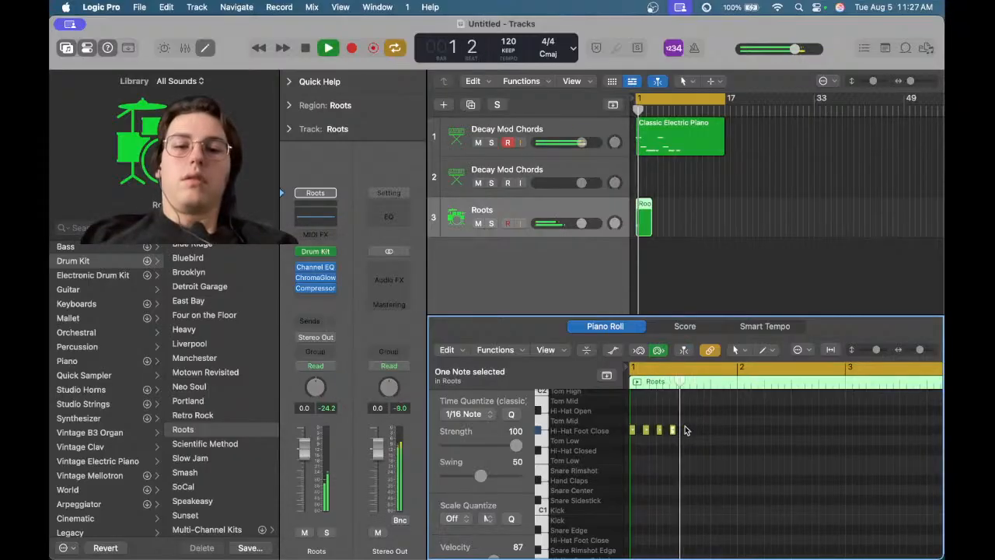
{"action": "key", "text": "space"}
{"action": "left_click_drag", "start_coordinate": [687, 422], "coordinate": [744, 434]}
{"action": "left_click", "coordinate": [727, 422]}
{"action": "key", "text": "space"}
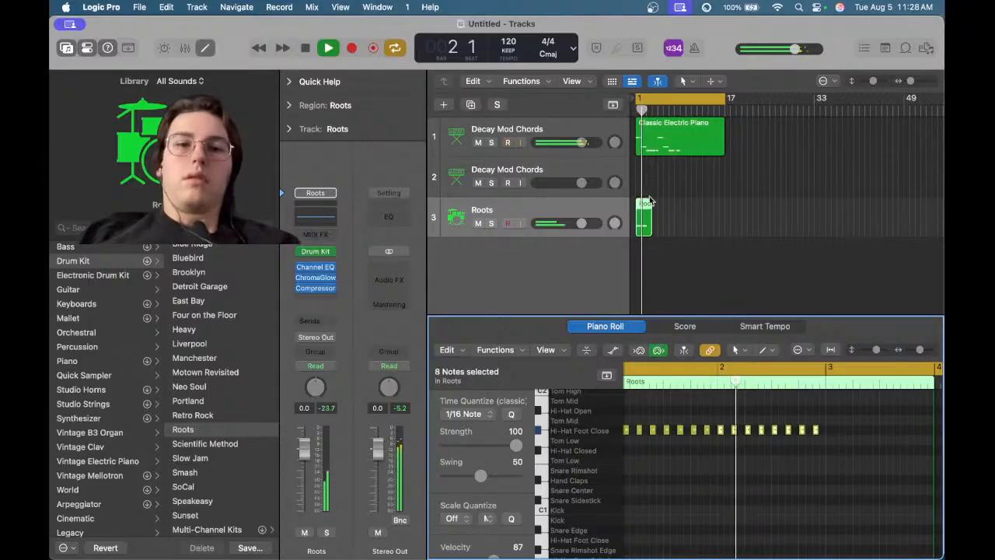
Undo the last two note edits, then redo both of them
{"action": "right_click", "coordinate": [795, 412]}
{"action": "left_click", "coordinate": [795, 413]}
{"action": "key", "text": "super+z"}
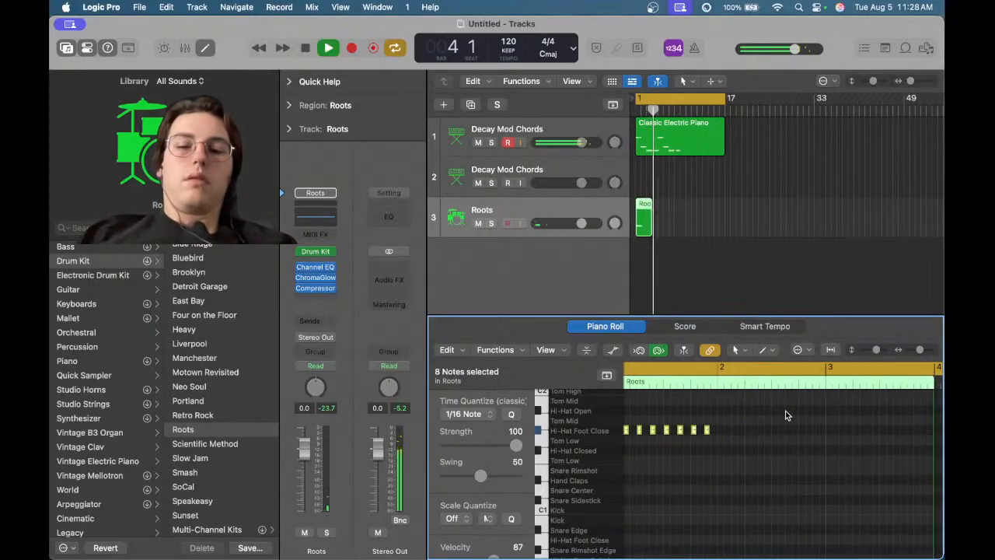
{"action": "key", "text": "super+z"}
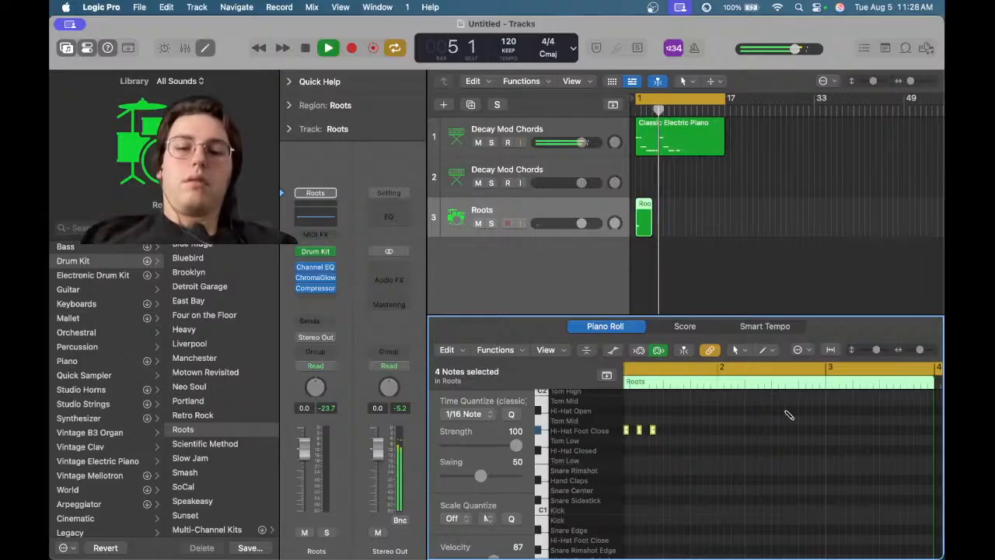
{"action": "key", "text": "super+shift+z"}
{"action": "key", "text": "super+shift+z"}
Select all hi-hat notes and copy them directly after themselves, extending the pattern to bar 5
{"action": "left_click", "coordinate": [830, 403]}
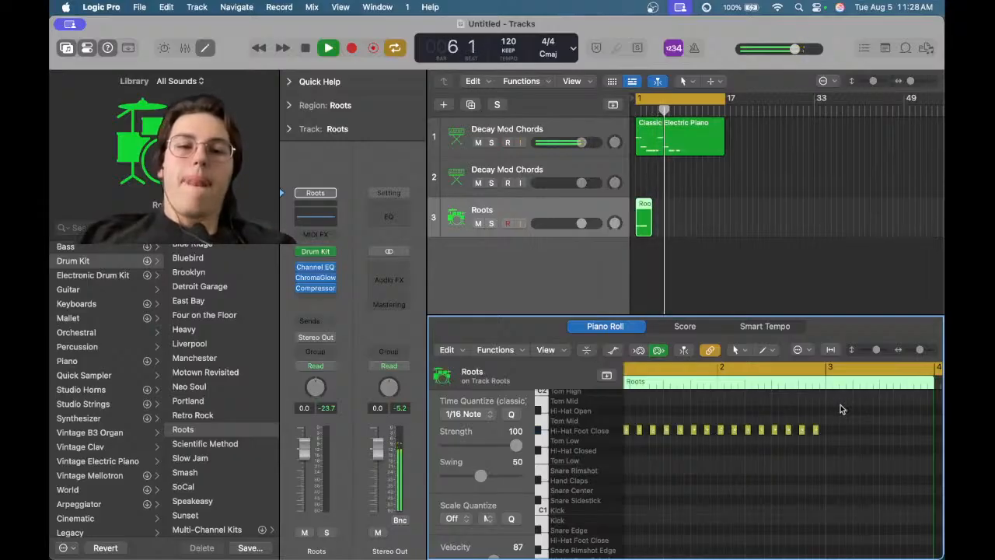
{"action": "left_click_drag", "start_coordinate": [838, 405], "coordinate": [616, 452]}
{"action": "scroll", "coordinate": [742, 467], "scroll_direction": "right", "scroll_amount": 3}
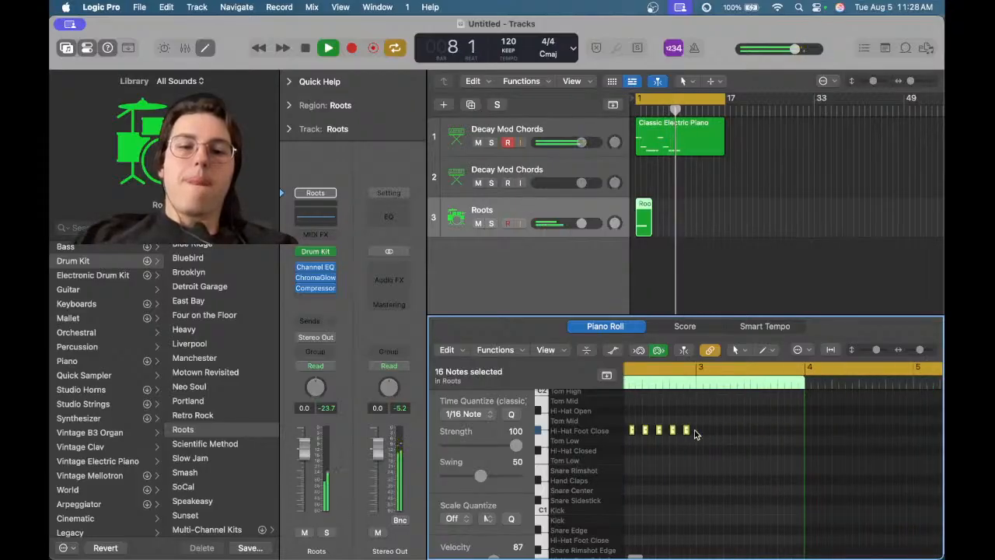
{"action": "left_click_drag", "start_coordinate": [685, 434], "coordinate": [902, 430]}
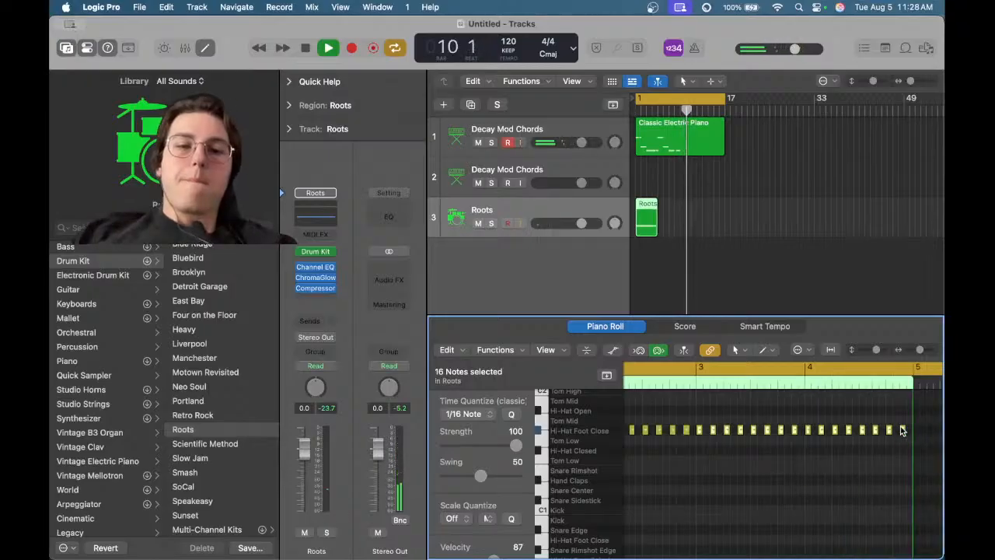
Loop the Roots region across the first 16 bars and play it back
{"action": "scroll", "coordinate": [901, 430], "scroll_direction": "down", "scroll_amount": 5}
{"action": "key", "text": "space"}
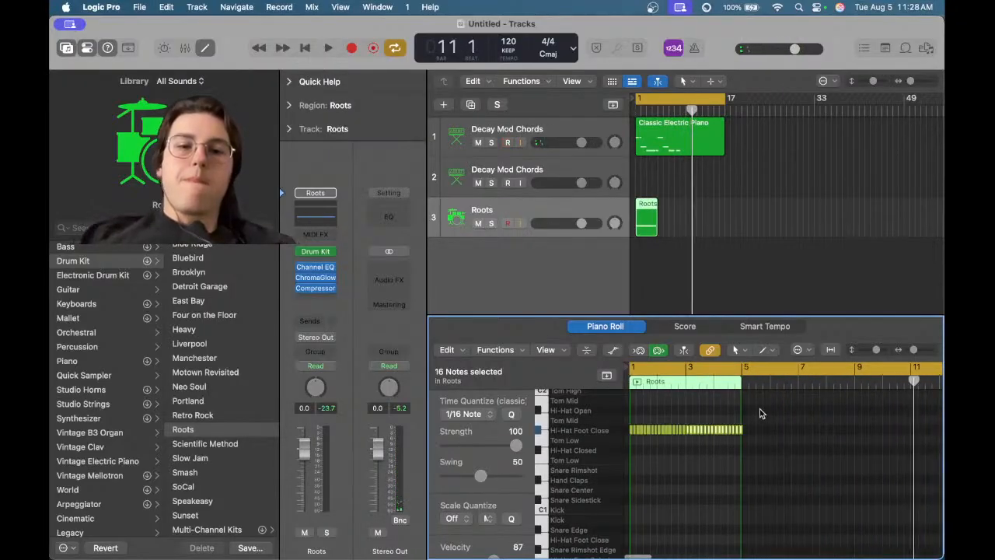
{"action": "left_click", "coordinate": [772, 408]}
{"action": "scroll", "coordinate": [744, 427], "scroll_direction": "up", "scroll_amount": 3}
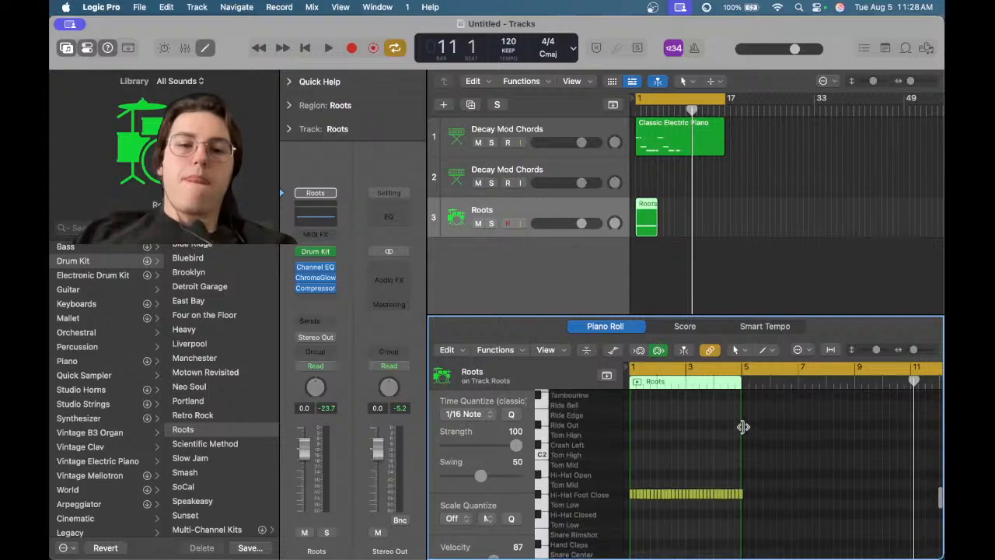
{"action": "scroll", "coordinate": [744, 429], "scroll_direction": "up", "scroll_amount": 6}
{"action": "scroll", "coordinate": [744, 429], "scroll_direction": "down", "scroll_amount": 6}
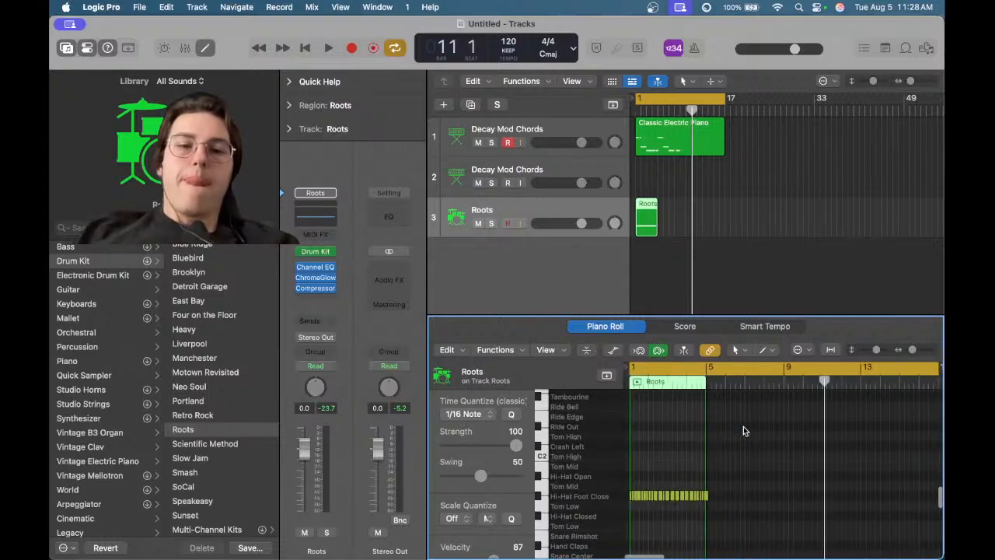
{"action": "left_click_drag", "start_coordinate": [659, 208], "coordinate": [729, 215]}
{"action": "key", "text": "space"}
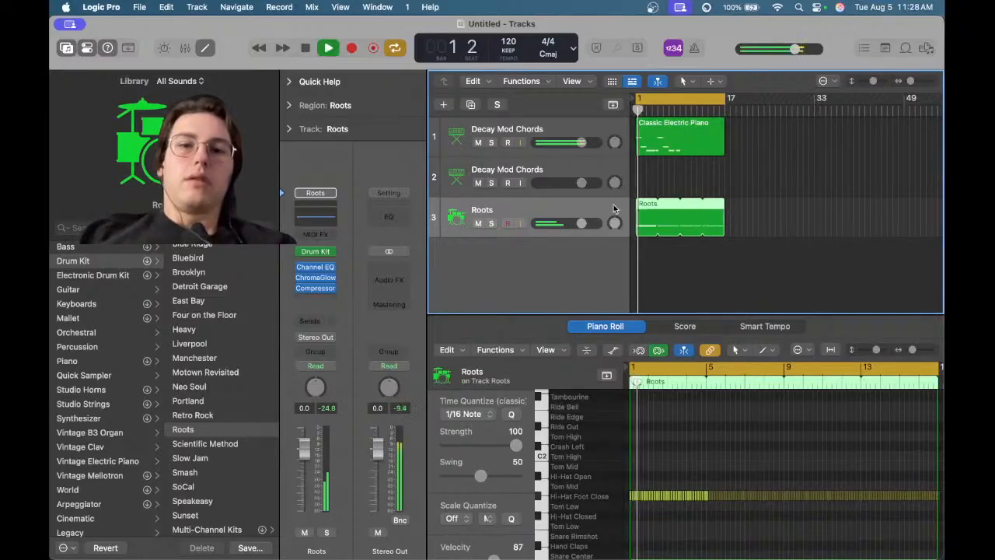
Stop playback and add a new track with duplicate settings of the Roots track
{"action": "right_click", "coordinate": [482, 211]}
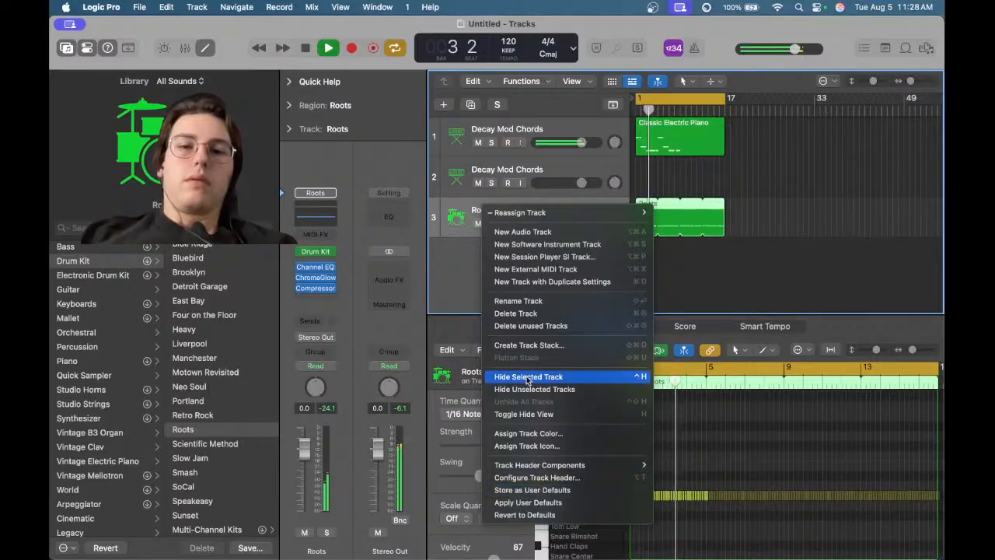
{"action": "left_click", "coordinate": [469, 195]}
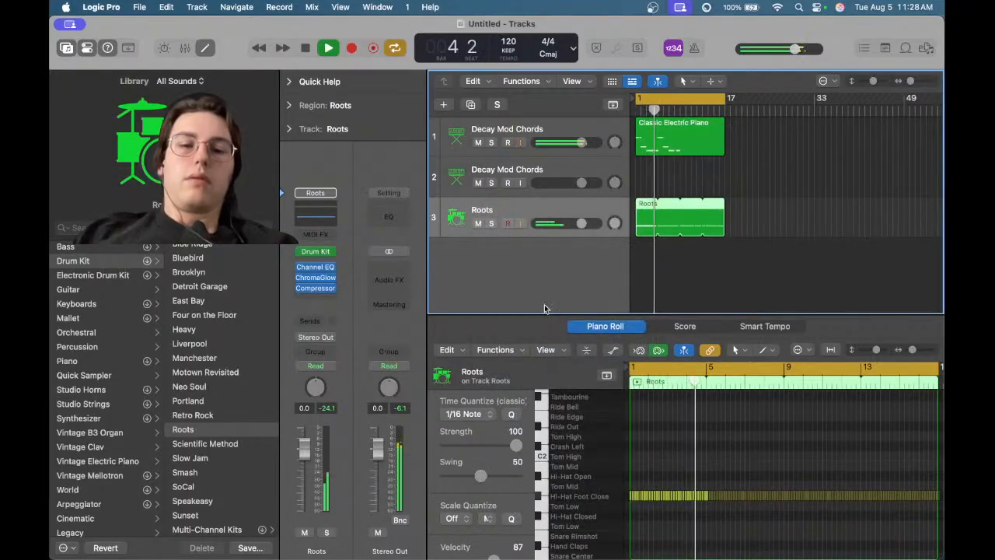
{"action": "key", "text": "space"}
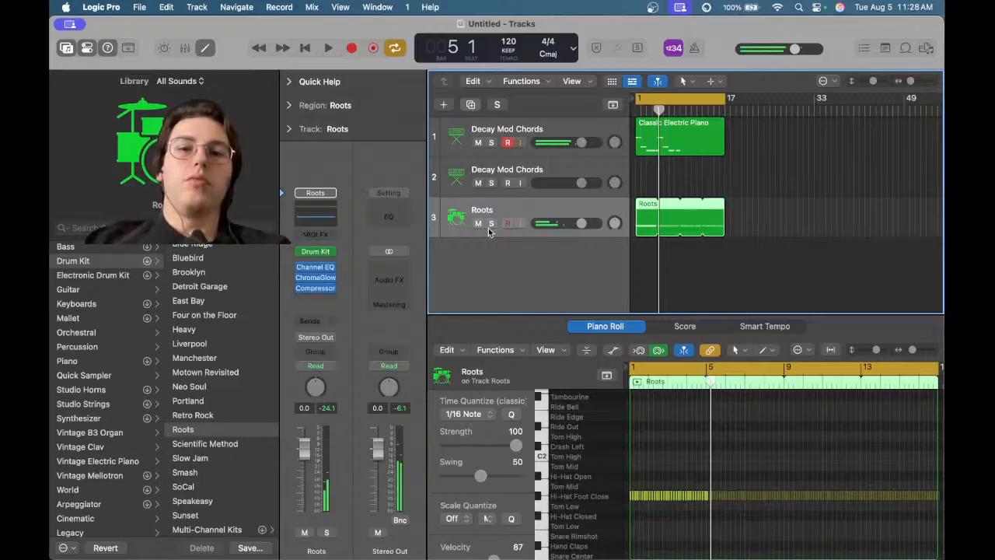
{"action": "left_click", "coordinate": [472, 105]}
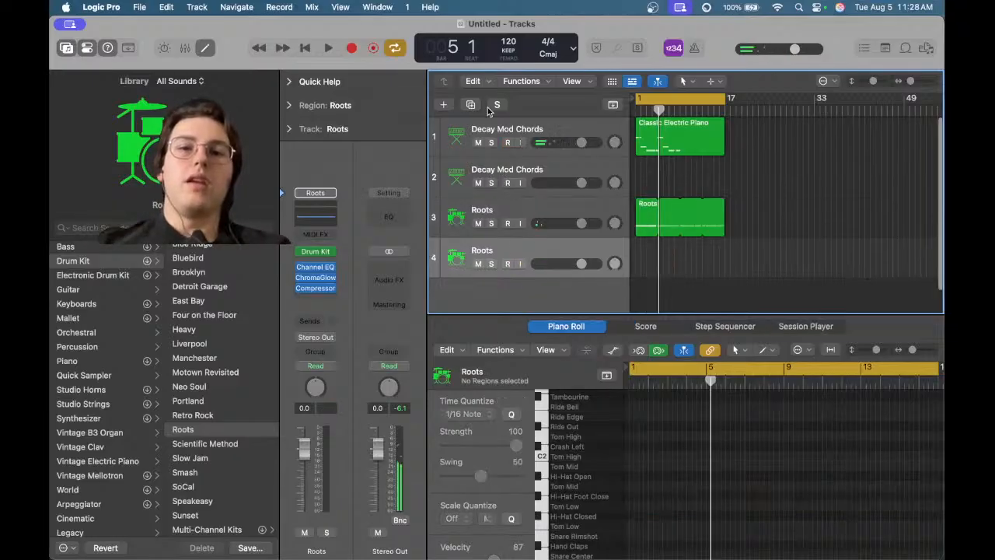
Rename track 3 as hihat 1
{"action": "left_click", "coordinate": [482, 212]}
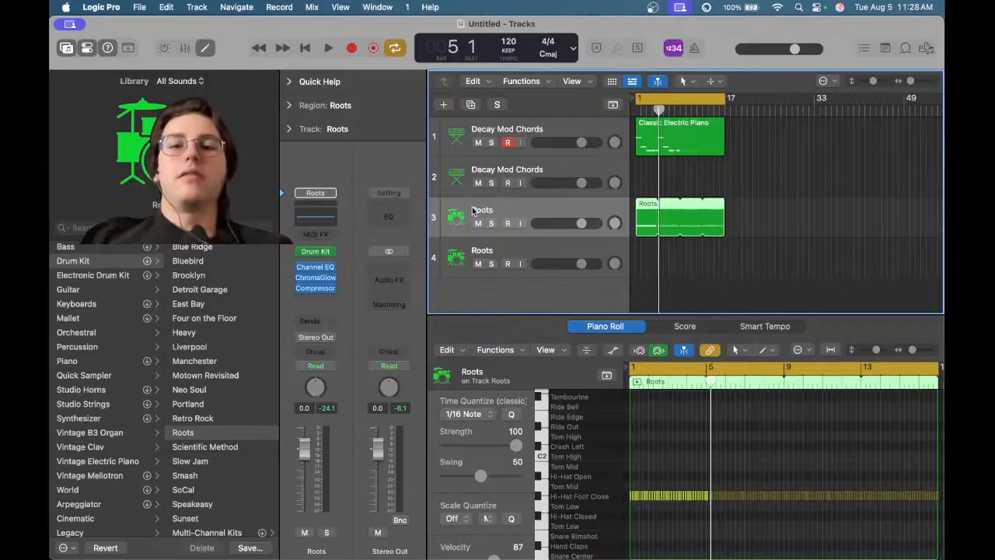
{"action": "right_click", "coordinate": [480, 210]}
{"action": "left_click", "coordinate": [482, 210]}
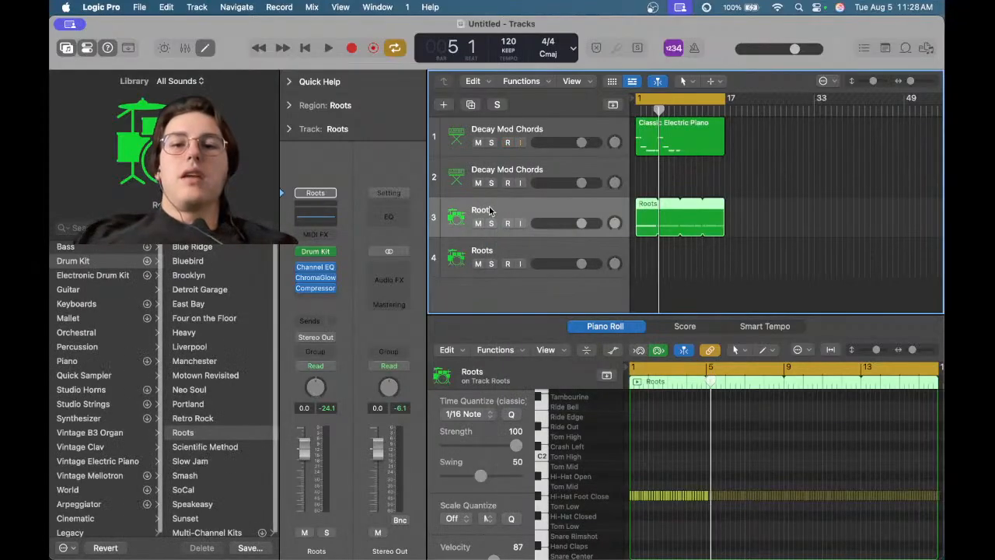
{"action": "double_click", "coordinate": [484, 209]}
{"action": "type", "text": "hihat"}
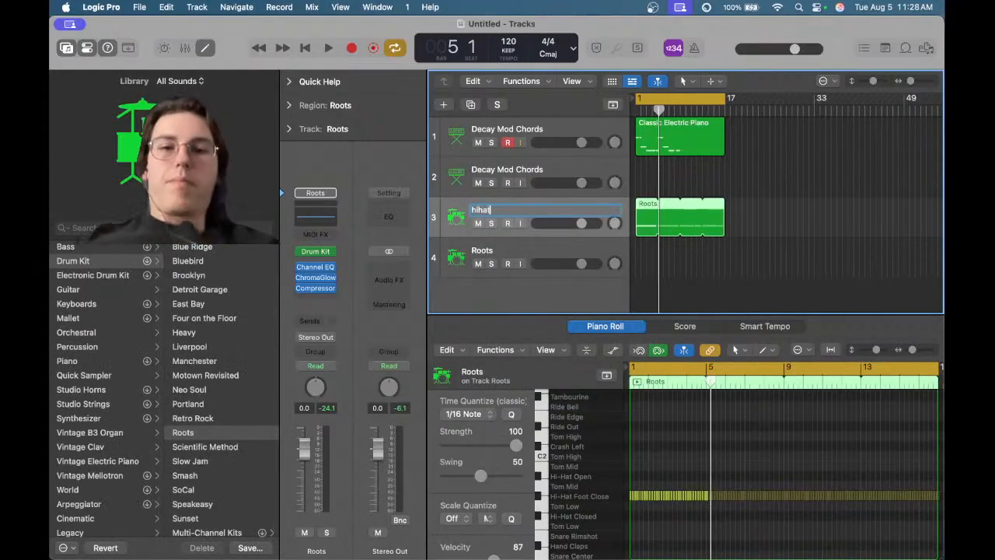
{"action": "key", "text": "Return"}
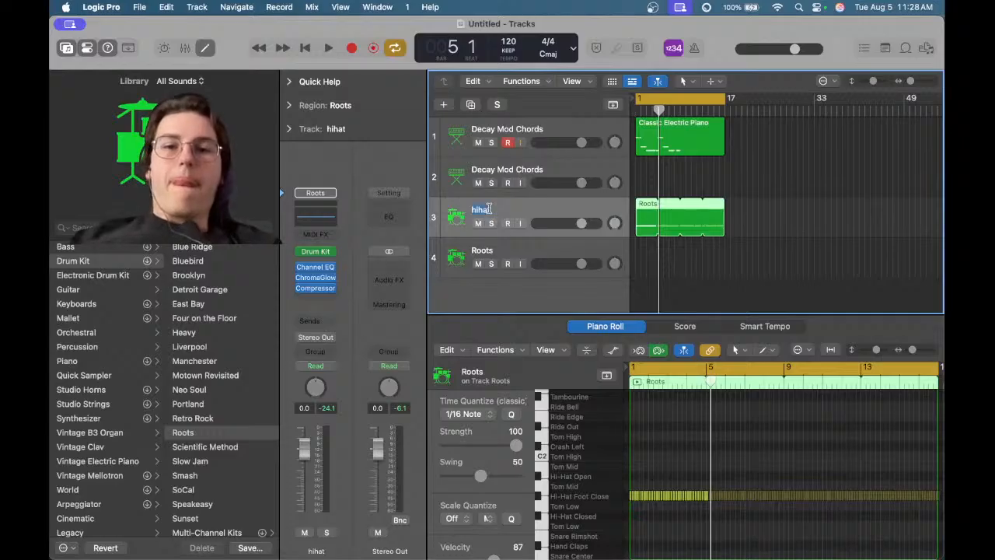
{"action": "double_click", "coordinate": [493, 209]}
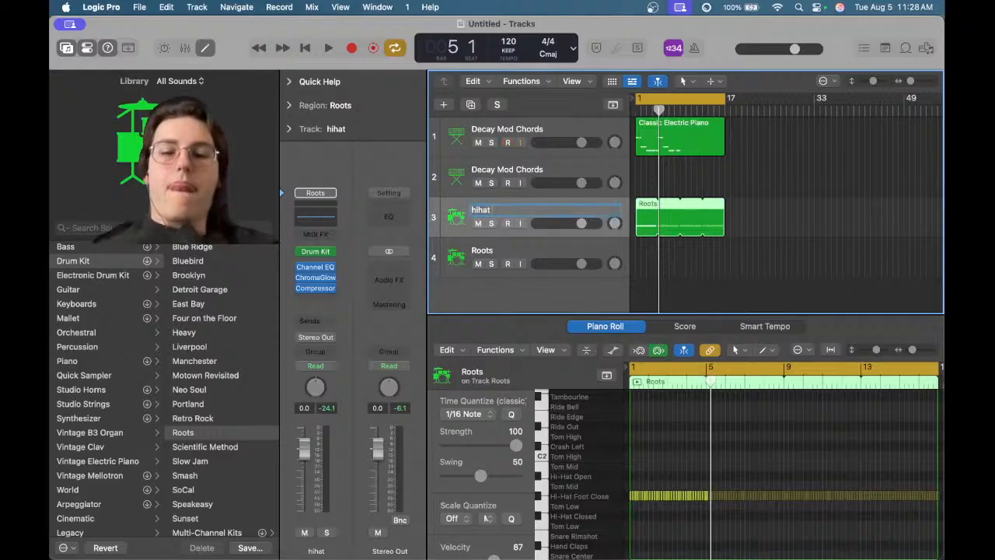
{"action": "type", "text": "1"}
{"action": "key", "text": "Return"}
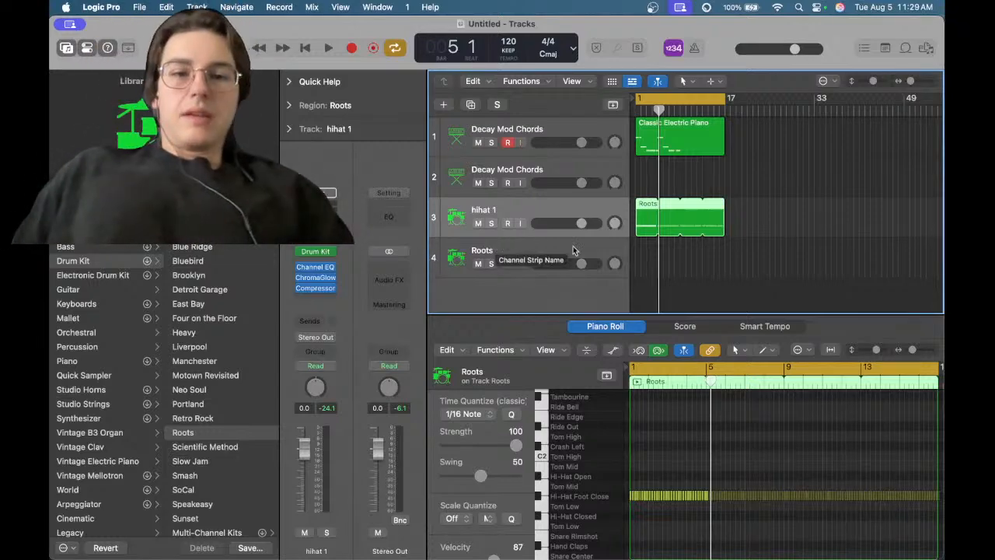
Select track 4 and draw a Snare Rimshot note near the start of bar 1 in the Piano Roll
{"action": "left_click", "coordinate": [640, 257]}
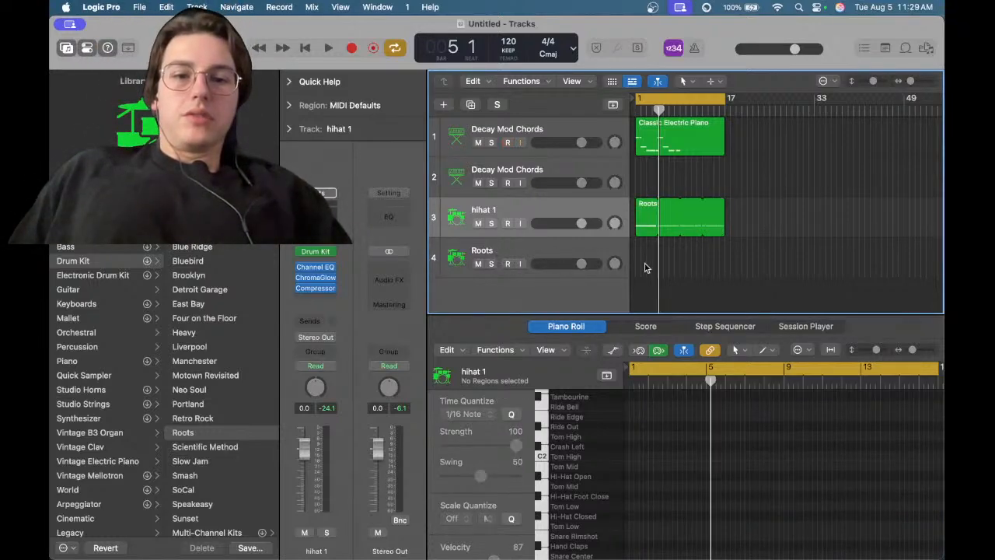
{"action": "left_click_drag", "start_coordinate": [638, 254], "coordinate": [720, 264]}
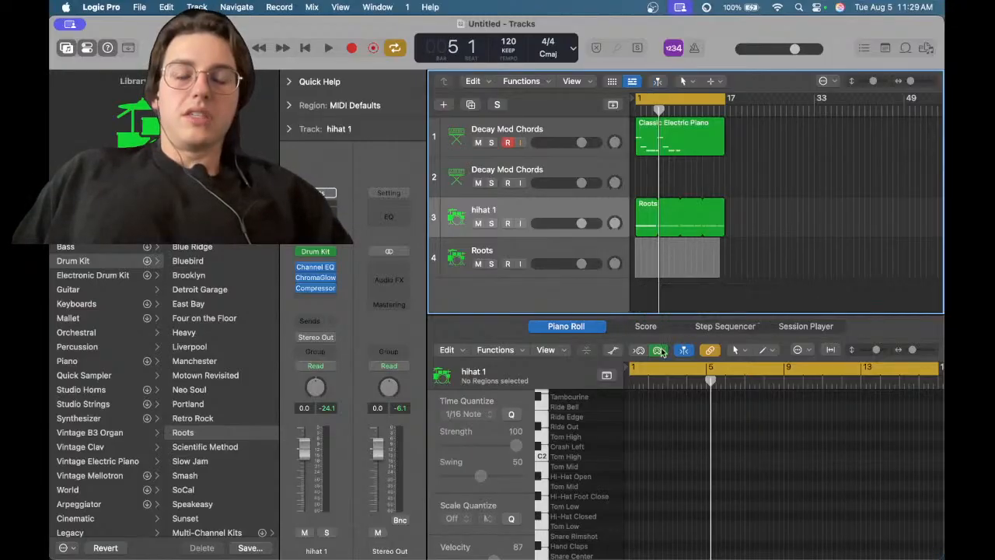
{"action": "left_click", "coordinate": [686, 273]}
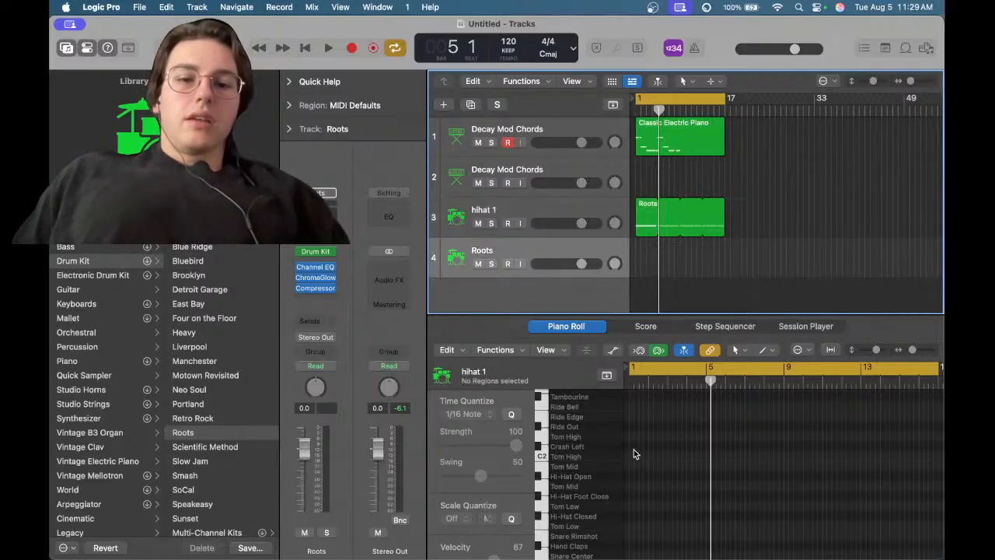
{"action": "left_click", "coordinate": [570, 476]}
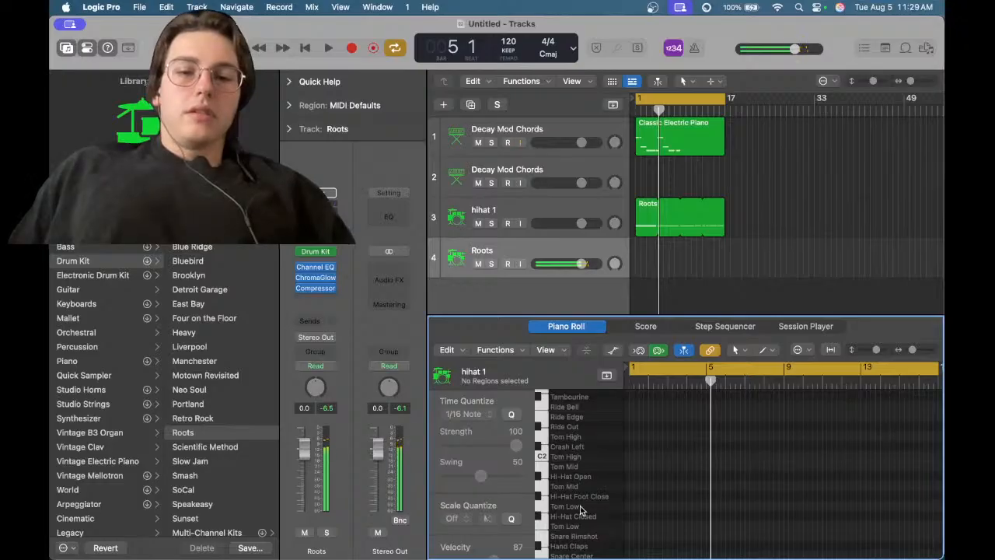
{"action": "left_click", "coordinate": [654, 536]}
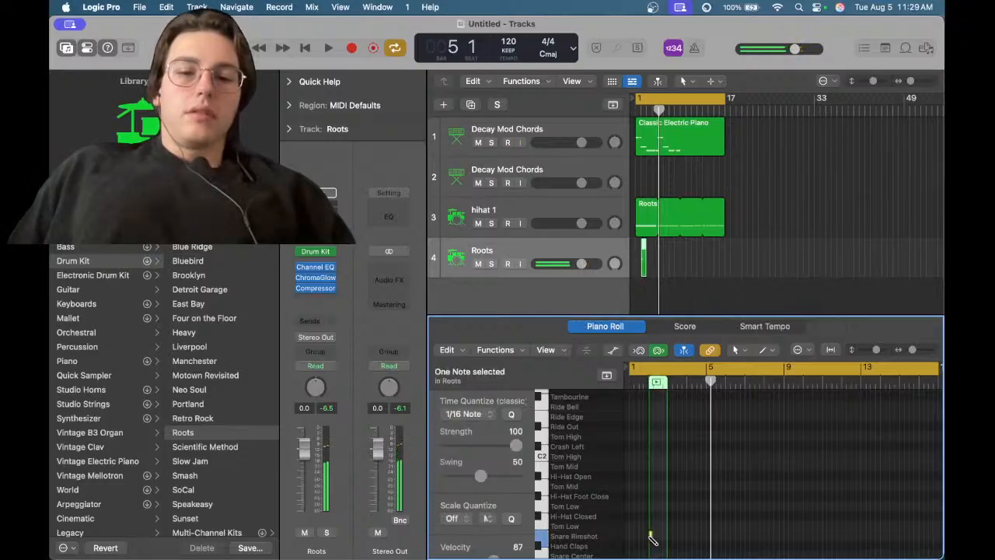
Play the project from the start and stop playback
{"action": "key", "text": "Return"}
{"action": "key", "text": "space"}
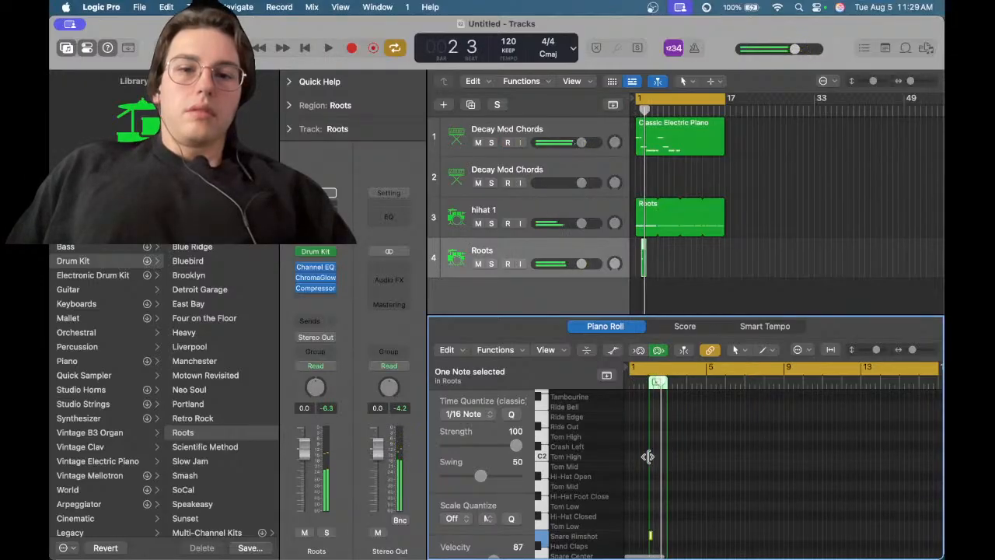
{"action": "left_click", "coordinate": [642, 269]}
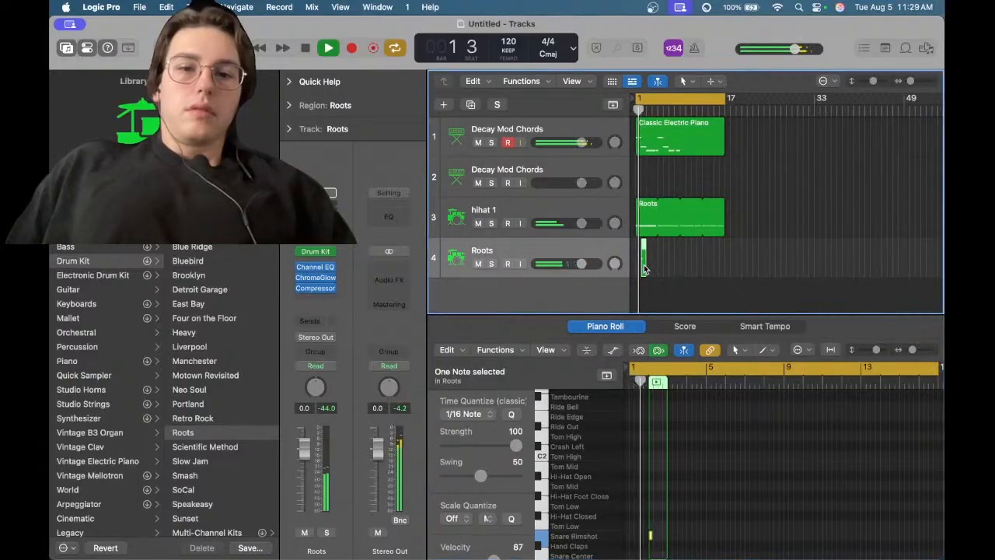
{"action": "key", "text": "space"}
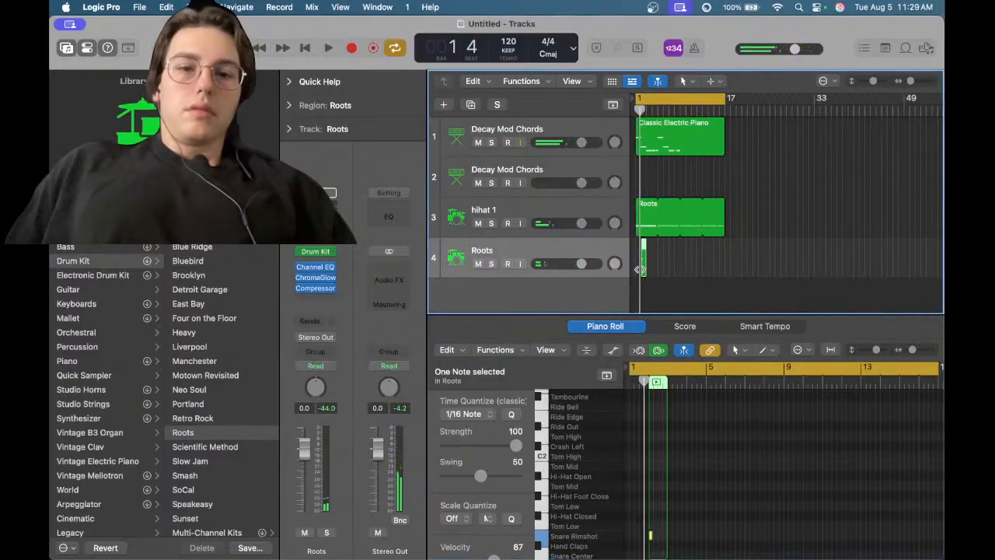
Return to the start and delete the new region on track 4
{"action": "key", "text": "Return"}
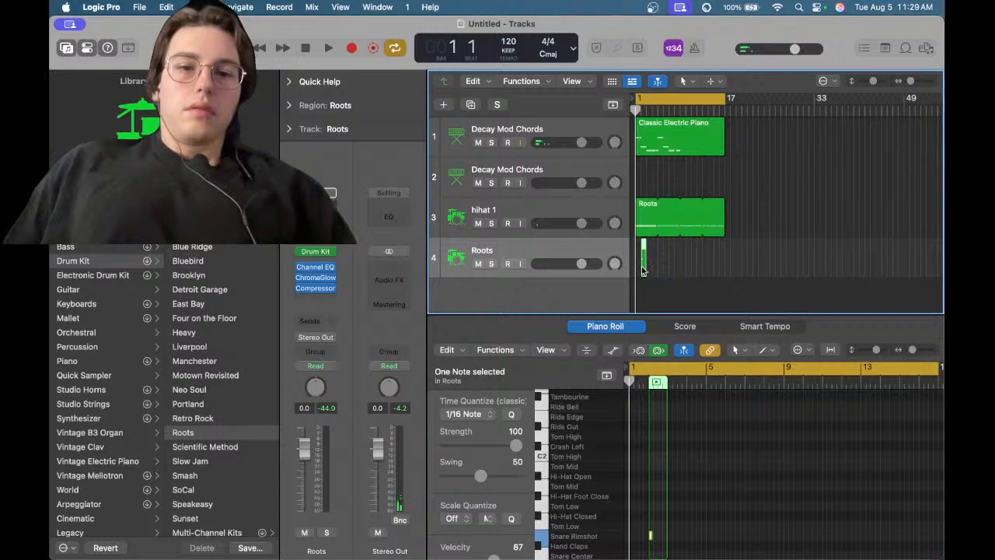
{"action": "mouse_move", "coordinate": [645, 269]}
{"action": "left_mouse_down"}
{"action": "mouse_move", "coordinate": [720, 270]}
{"action": "mouse_move", "coordinate": [645, 269]}
{"action": "left_mouse_up"}
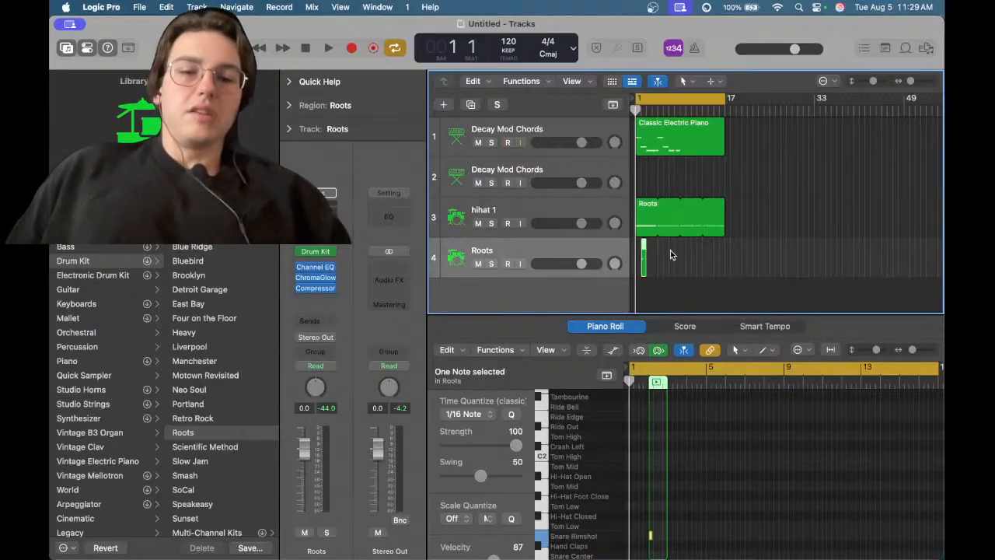
{"action": "key", "text": "Delete"}
Create an empty one-bar MIDI region at bar 1 on the Roots track 4
{"action": "left_click_drag", "start_coordinate": [725, 254], "coordinate": [631, 257]}
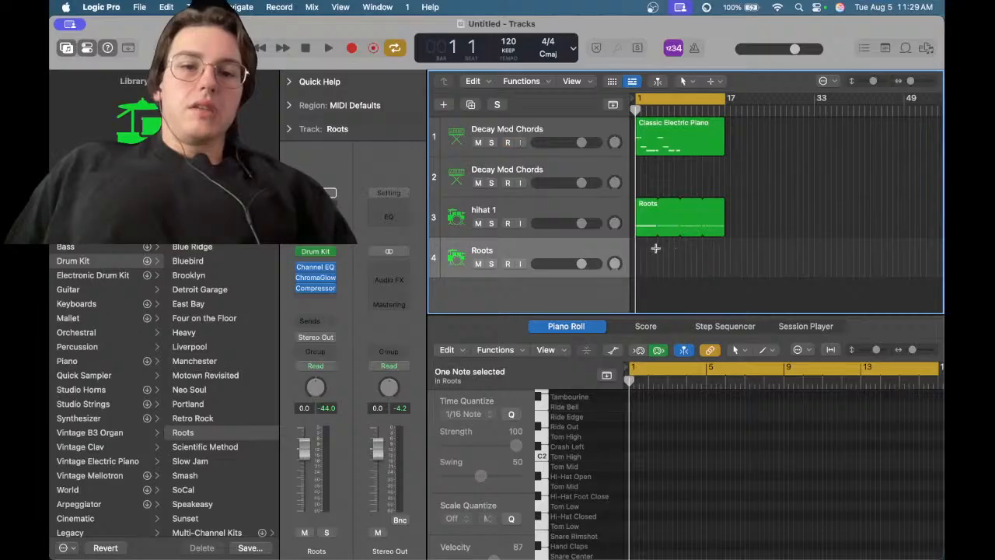
{"action": "left_click_drag", "start_coordinate": [659, 249], "coordinate": [636, 250]}
{"action": "right_click", "coordinate": [640, 252]}
{"action": "left_click", "coordinate": [664, 258]}
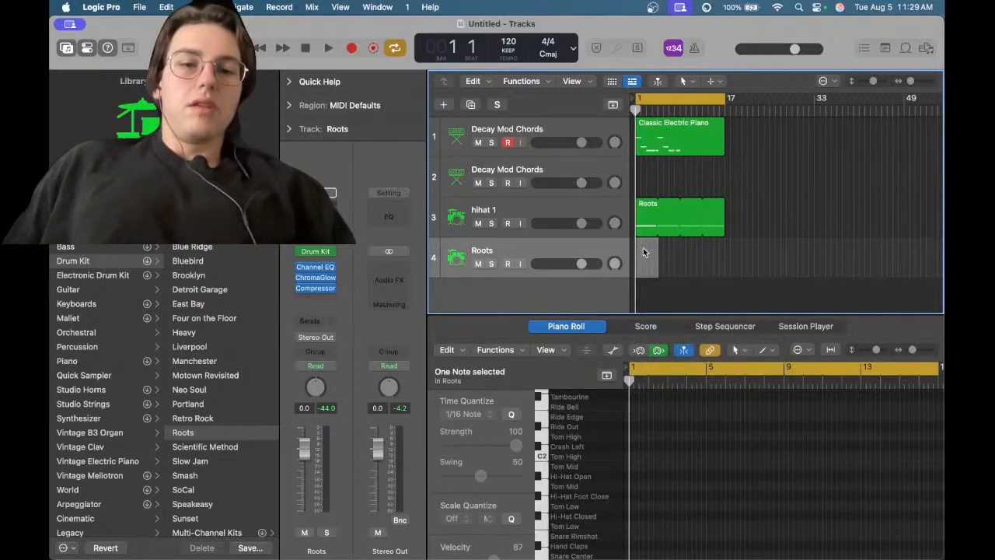
Scroll the Piano Roll down to the lower drum sounds and draw a Snare Rimshot Edge note near the start of the region
{"action": "scroll", "coordinate": [589, 467], "scroll_direction": "down", "scroll_amount": 5}
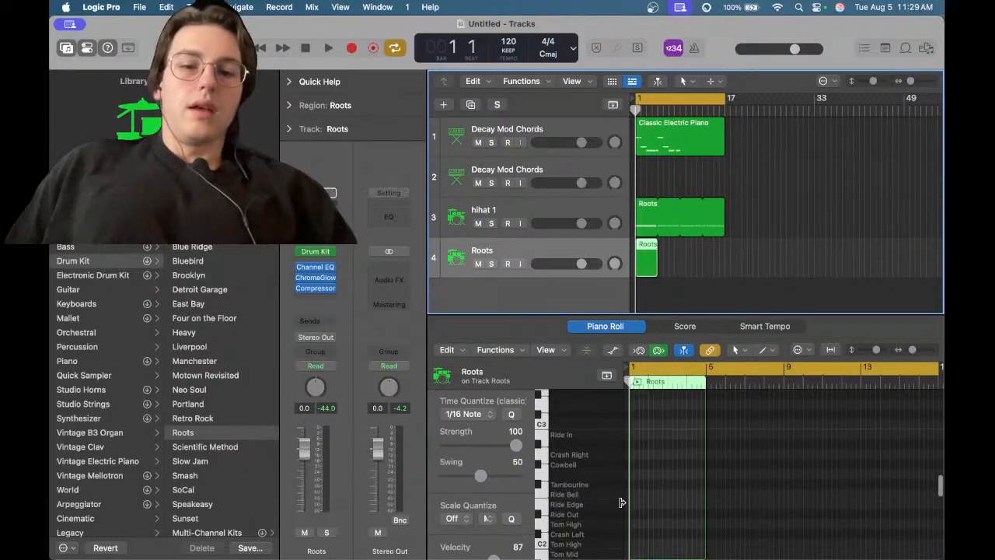
{"action": "left_click", "coordinate": [569, 433]}
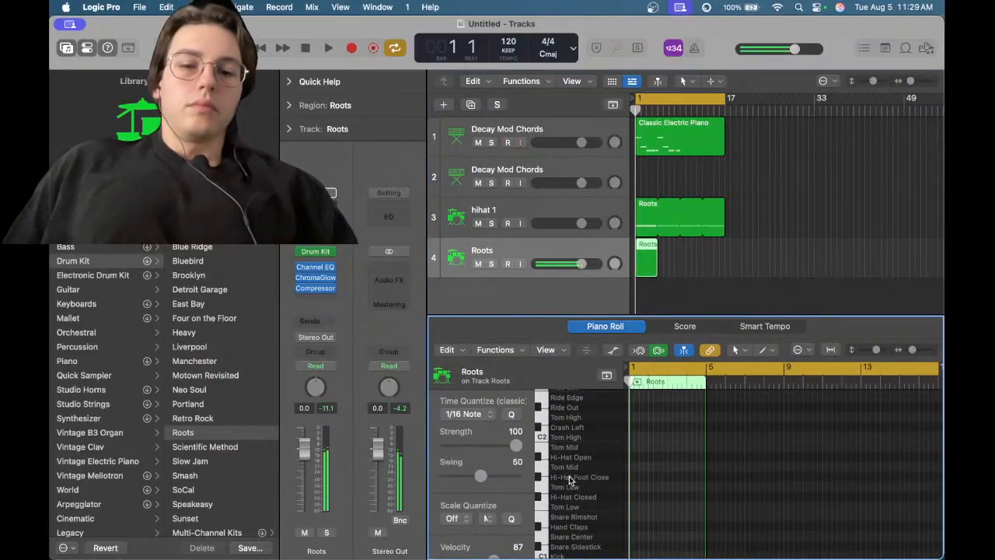
{"action": "scroll", "coordinate": [588, 502], "scroll_direction": "down", "scroll_amount": 3}
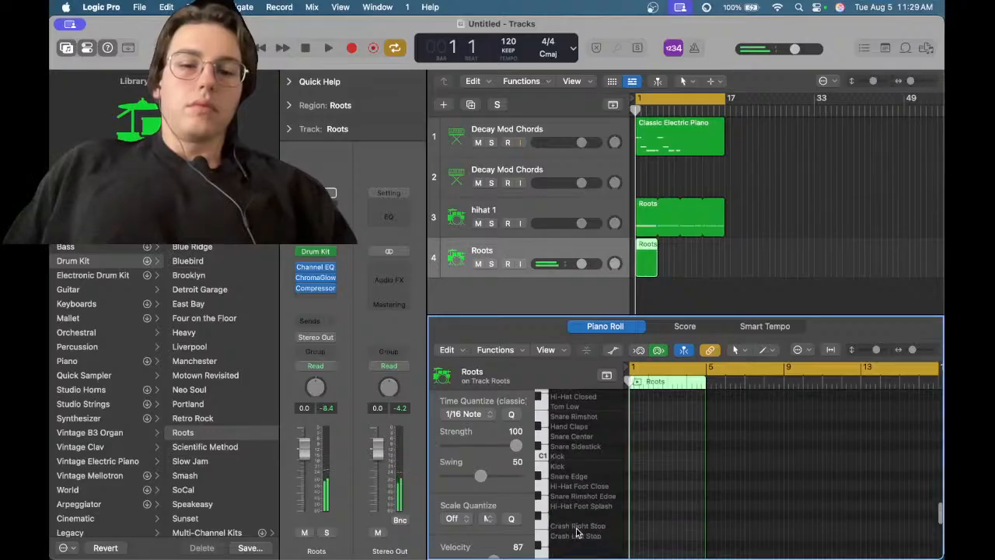
{"action": "scroll", "coordinate": [580, 521], "scroll_direction": "down", "scroll_amount": 2}
{"action": "left_click", "coordinate": [583, 506]}
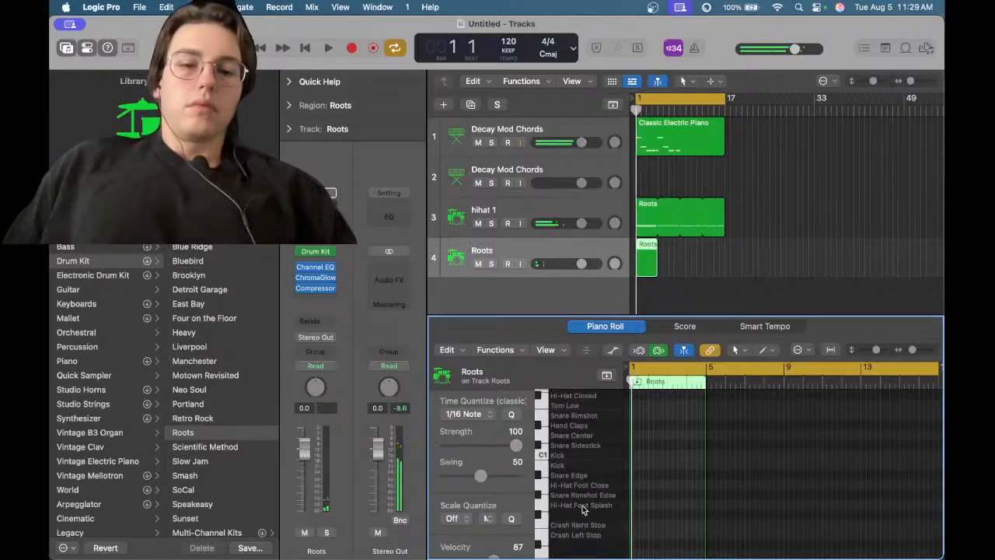
{"action": "left_click", "coordinate": [650, 494]}
Toggle playback and add a second Snare Rimshot Edge note about one bar after the first
{"action": "key", "text": "space"}
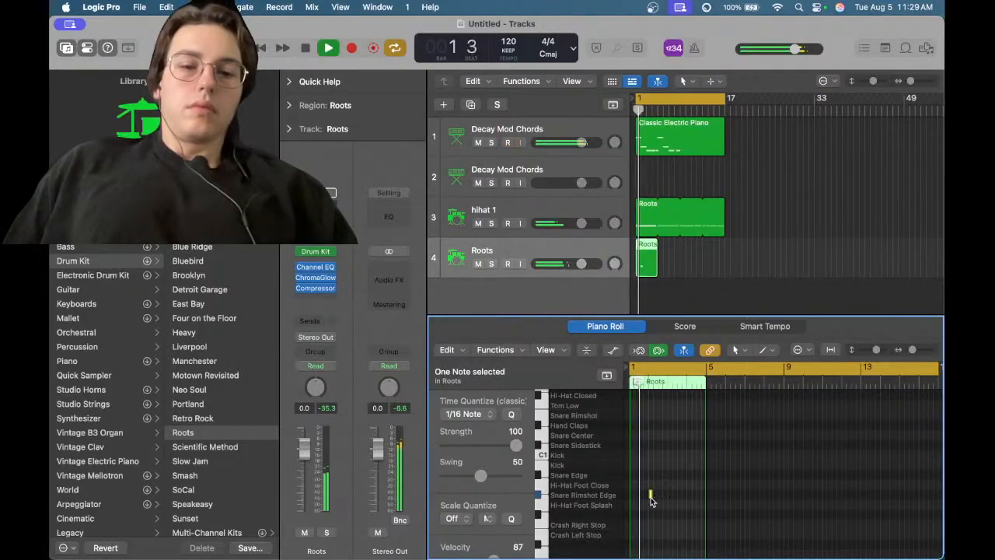
{"action": "key", "text": "space"}
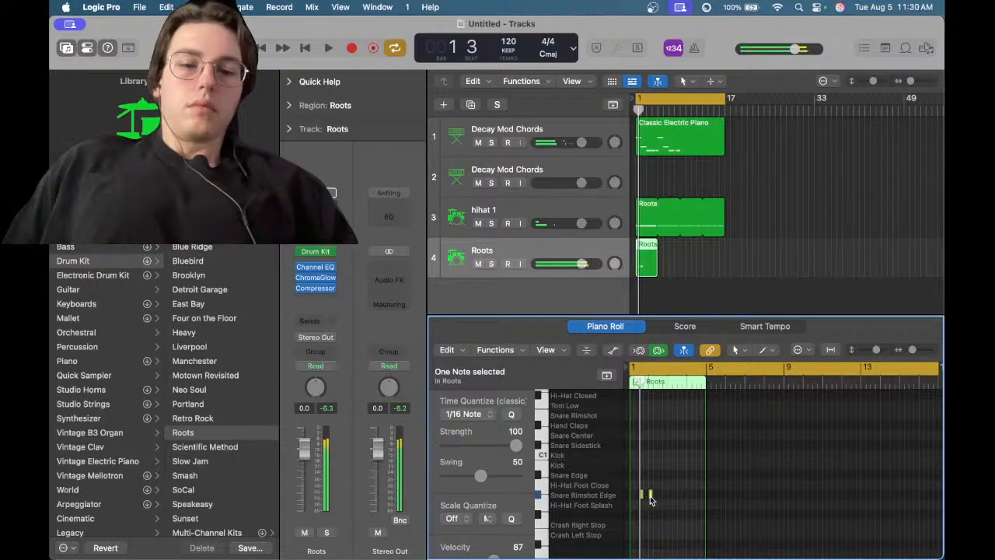
{"action": "key", "text": "space"}
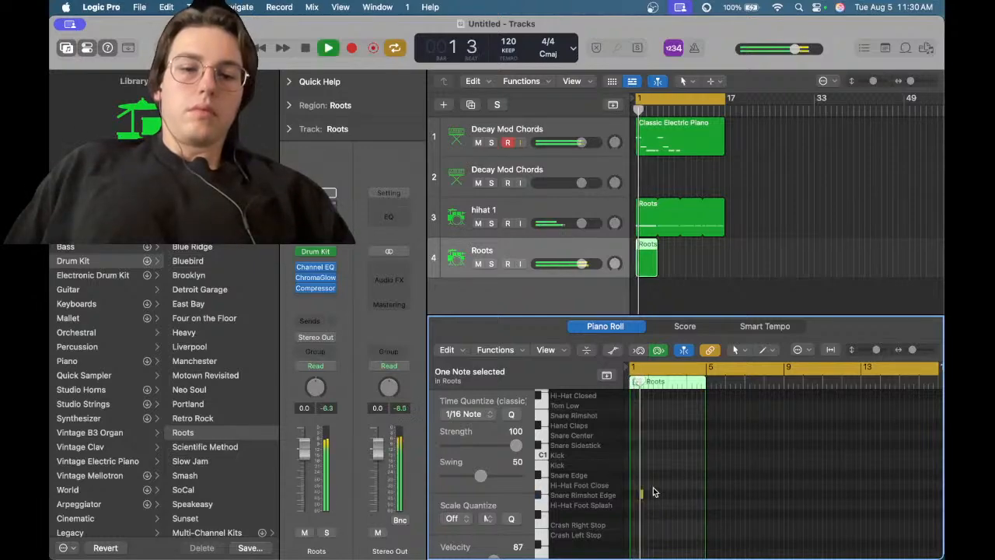
{"action": "left_click", "coordinate": [665, 494]}
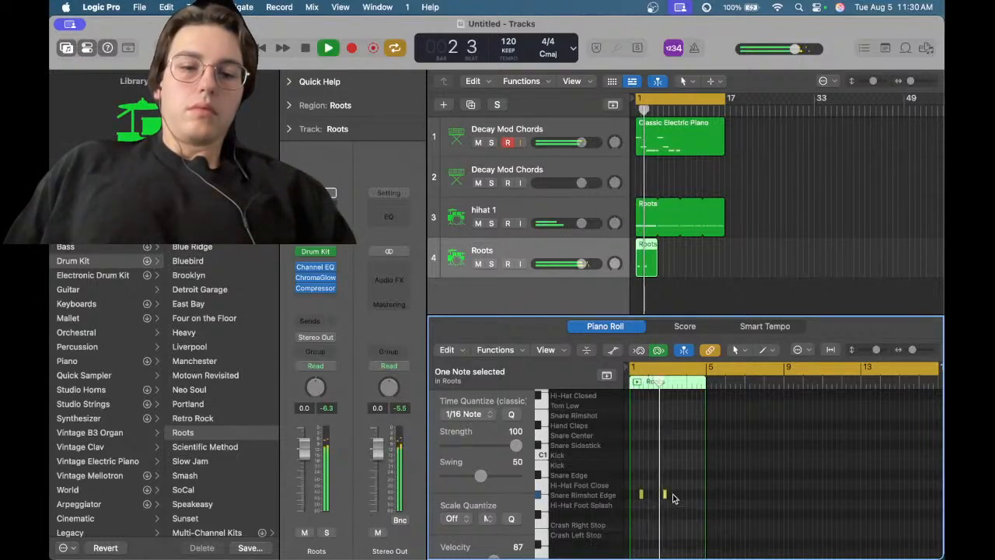
{"action": "left_click_drag", "start_coordinate": [663, 498], "coordinate": [660, 494]}
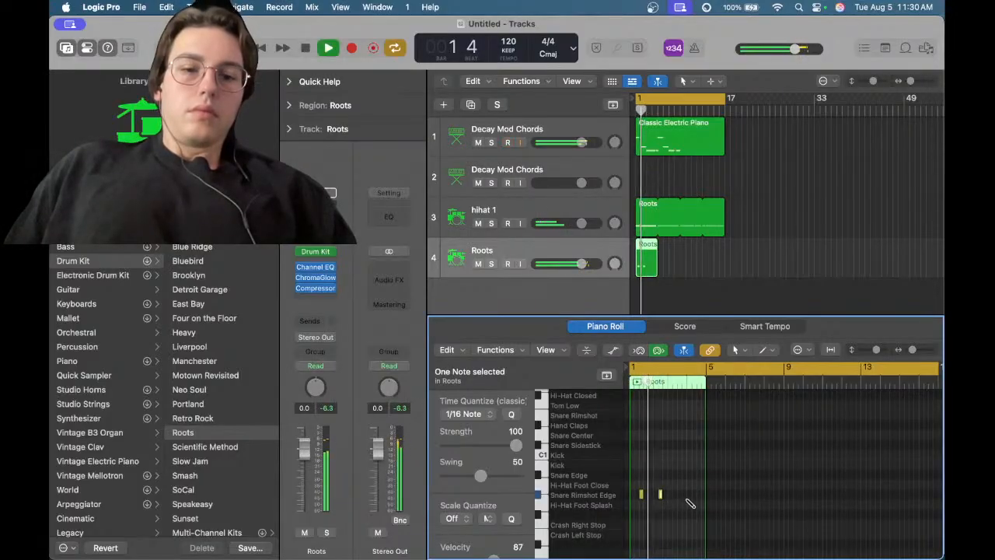
Add a third Snare Rimshot Edge note and move it to position 3 3 1 1
{"action": "left_click", "coordinate": [684, 495]}
{"action": "key", "text": "space"}
{"action": "left_click_drag", "start_coordinate": [684, 495], "coordinate": [681, 492]}
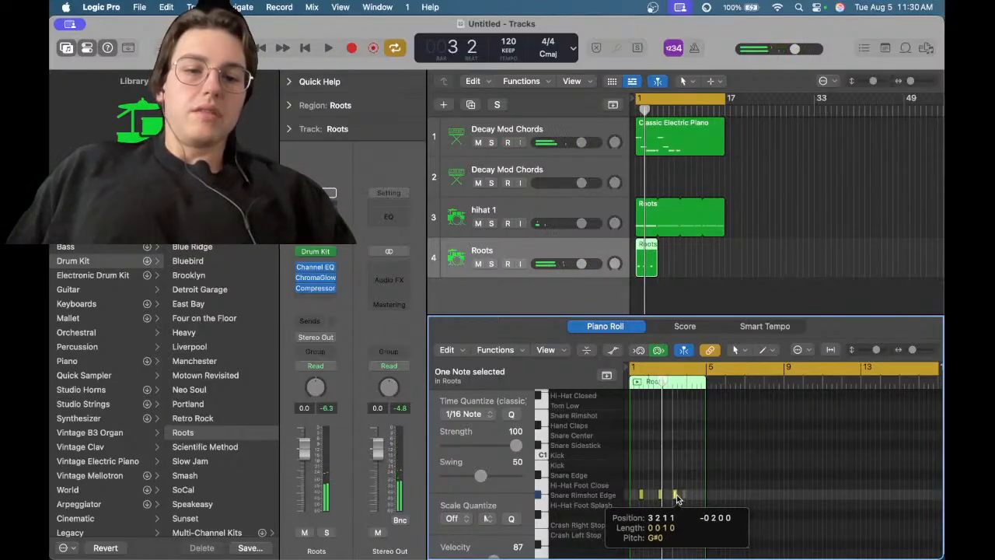
{"action": "left_click_drag", "start_coordinate": [676, 495], "coordinate": [681, 495]}
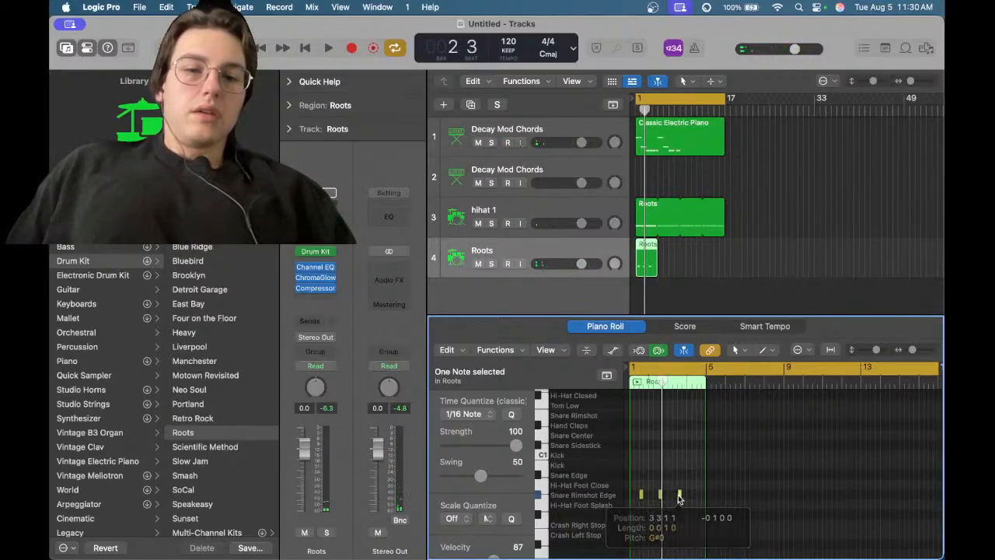
Zoom in horizontally and move the last rimshot note one bar later
{"action": "key", "text": "super+Right"}
{"action": "key", "text": "super+Right"}
{"action": "key", "text": "super+Right"}
{"action": "key", "text": "super+Right"}
{"action": "key", "text": "super+Right"}
{"action": "key", "text": "super+Right"}
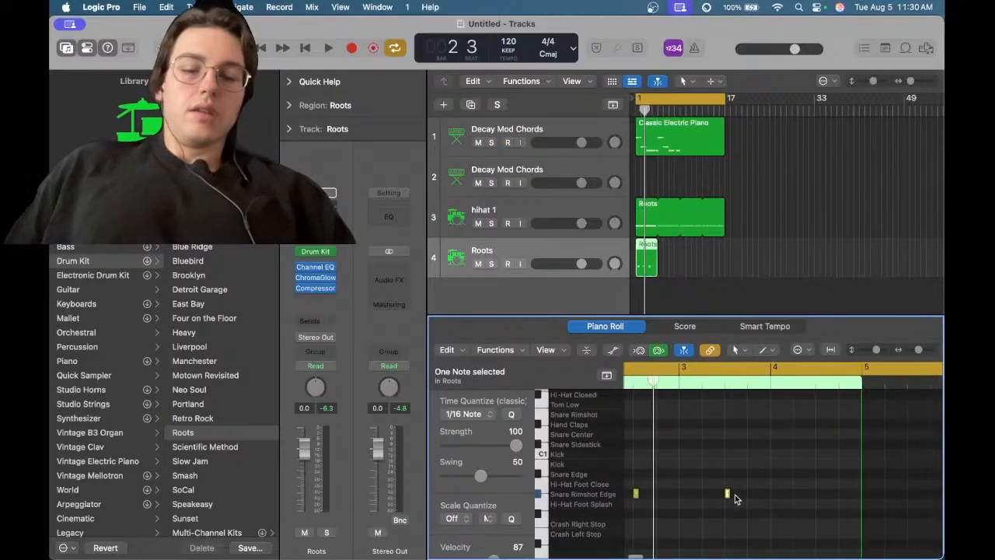
{"action": "left_click_drag", "start_coordinate": [727, 496], "coordinate": [818, 495]}
Start playback, dismiss the audio and MIDI synchronization error, and stop
{"action": "key", "text": "space"}
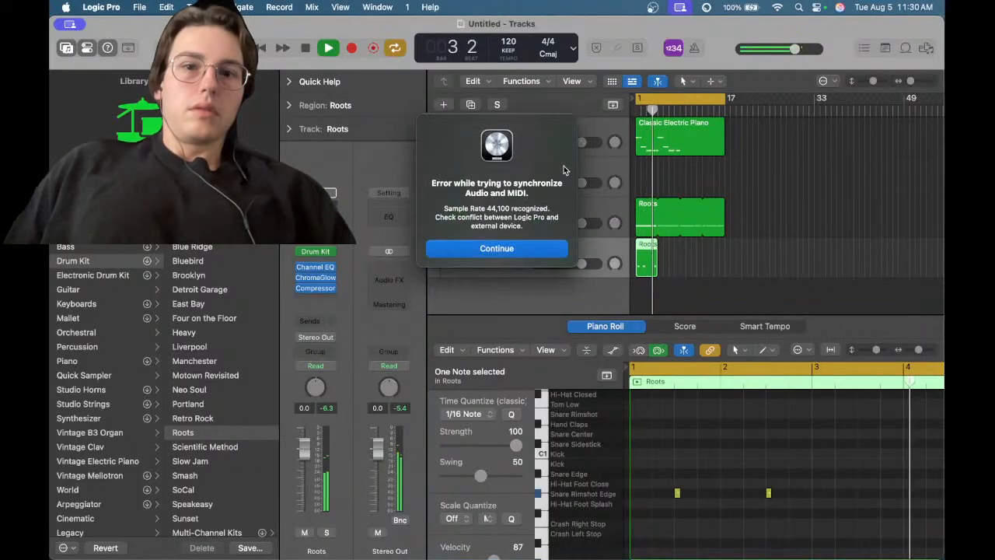
{"action": "left_click", "coordinate": [514, 248]}
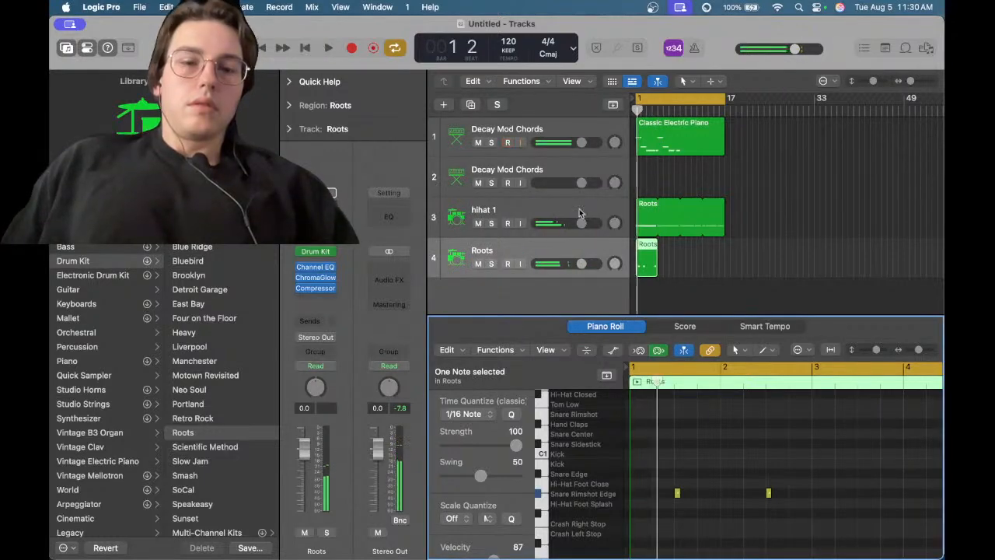
{"action": "key", "text": "space"}
Open the Classic Electric Piano region in the Piano Roll and select all its notes while toggling playback
{"action": "left_click", "coordinate": [688, 140]}
{"action": "key", "text": "space"}
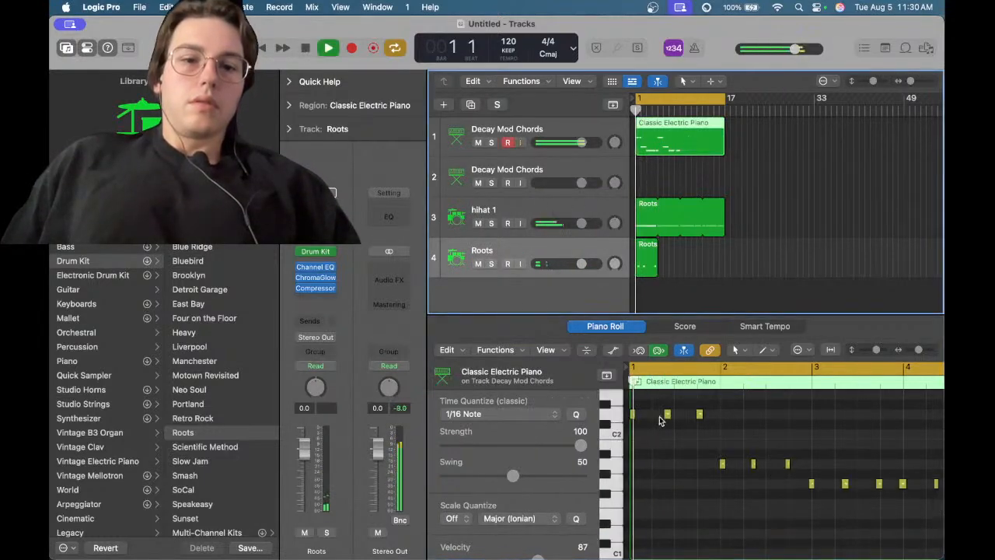
{"action": "key", "text": "super+a"}
{"action": "key", "text": "space"}
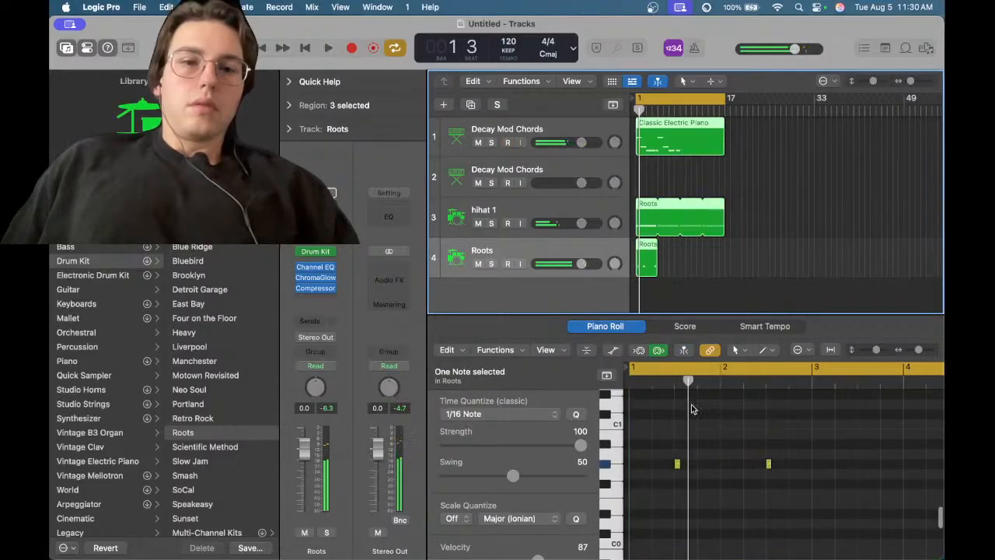
Select all notes in the Piano Roll and zoom to fit the selection
{"action": "left_click", "coordinate": [693, 409]}
{"action": "key", "text": "super+a"}
{"action": "key", "text": "z"}
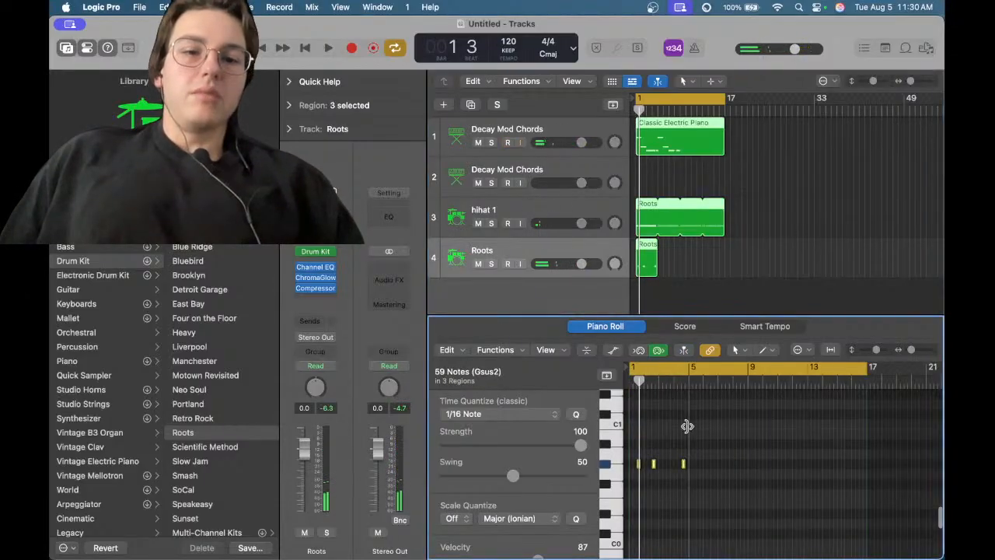
Quantize the selected notes to 1/16 Note using Quantize Notes
{"action": "left_click", "coordinate": [450, 350]}
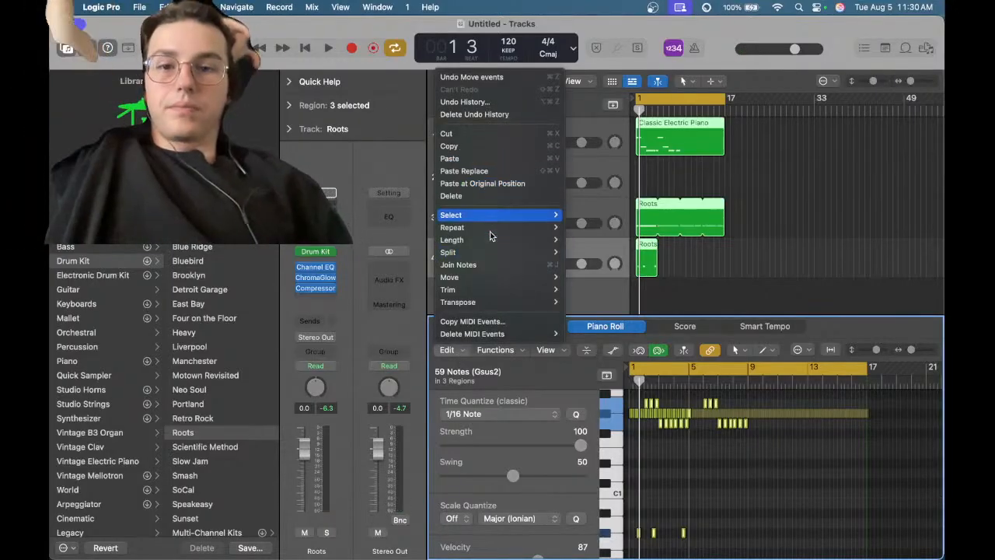
{"action": "left_click", "coordinate": [484, 351]}
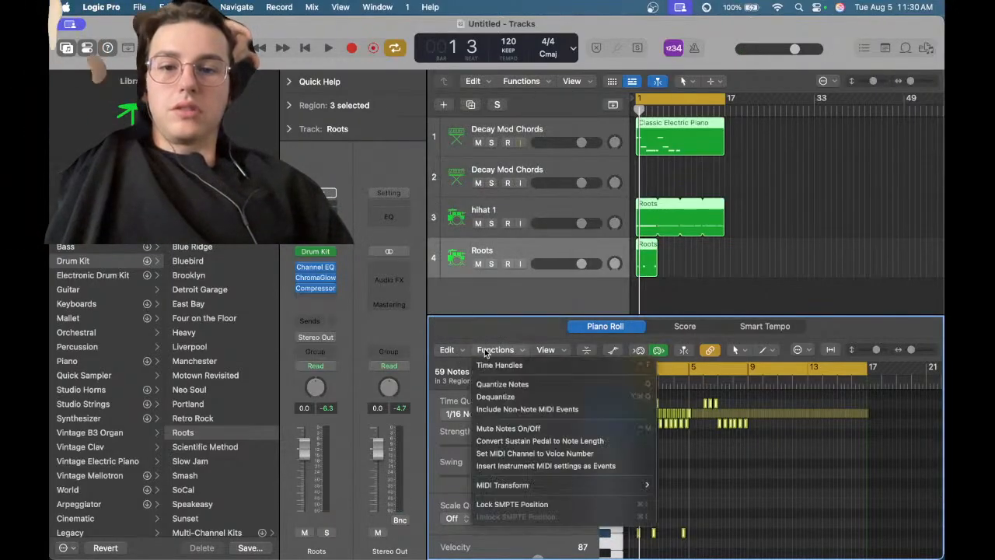
{"action": "left_click", "coordinate": [509, 384]}
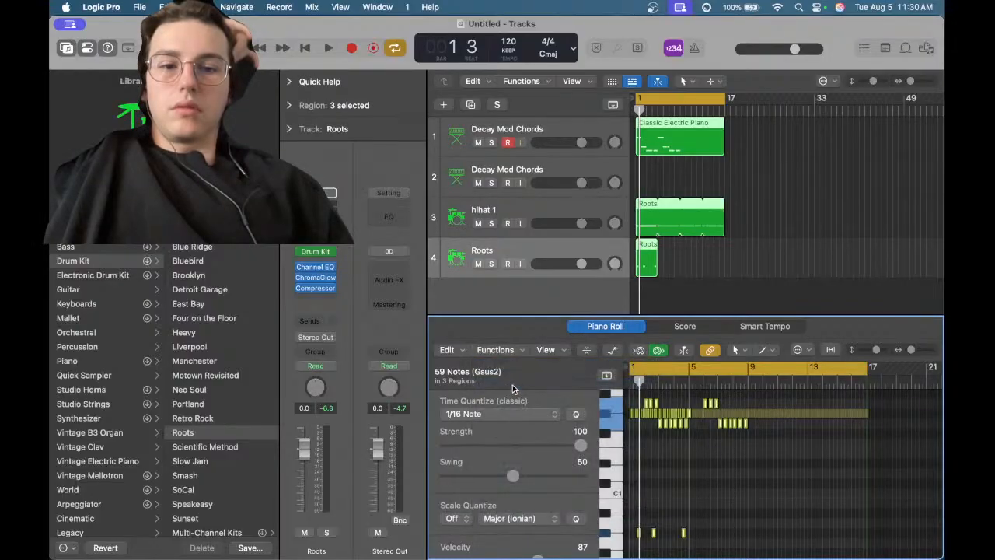
Start playback, select the short Roots region on track 4, and dismiss the audio and MIDI synchronization error
{"action": "key", "text": "space"}
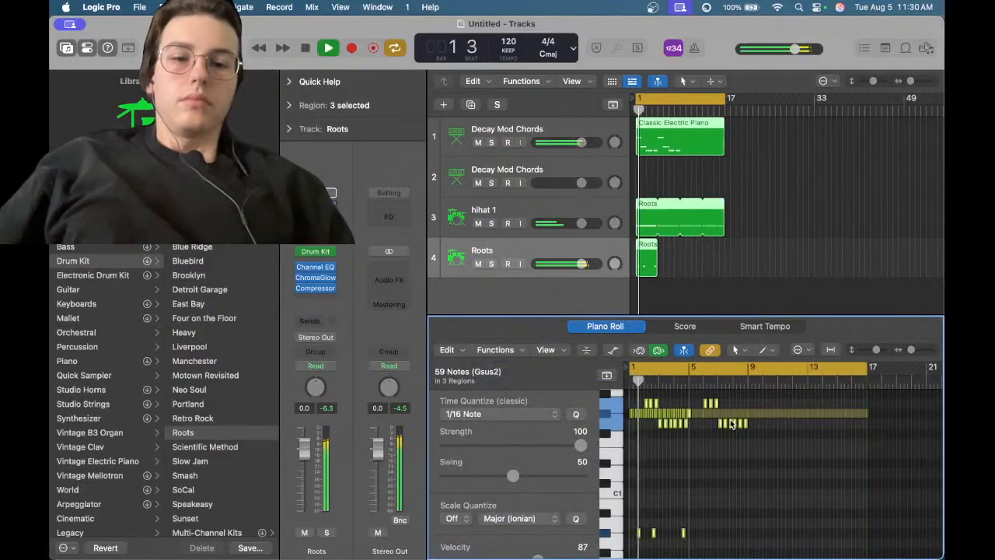
{"action": "left_click", "coordinate": [665, 257]}
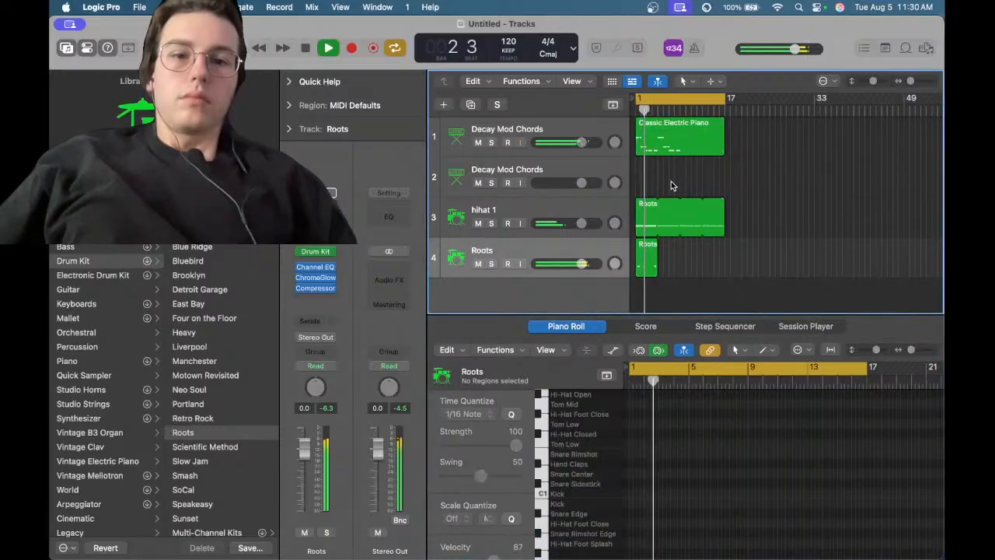
{"action": "left_click", "coordinate": [656, 255]}
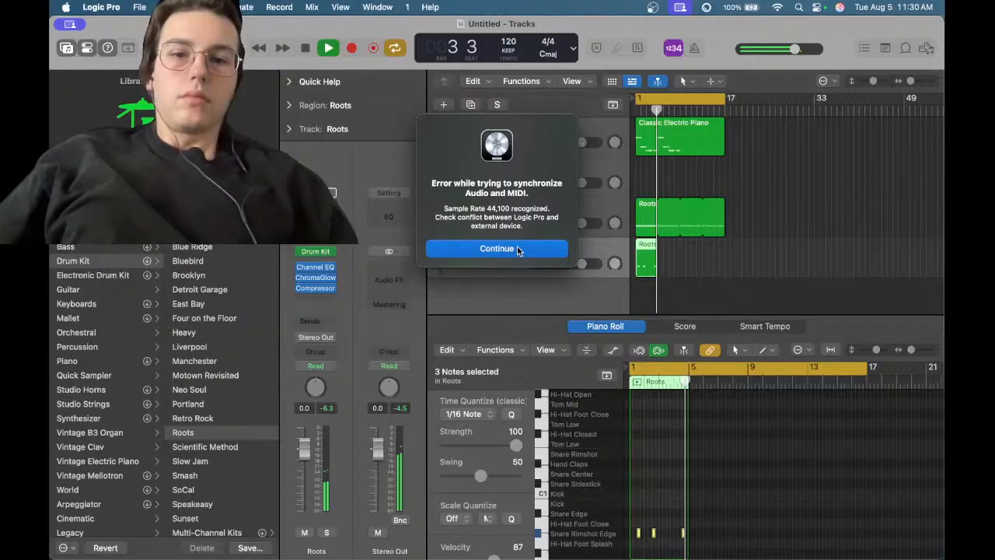
{"action": "left_click", "coordinate": [517, 249]}
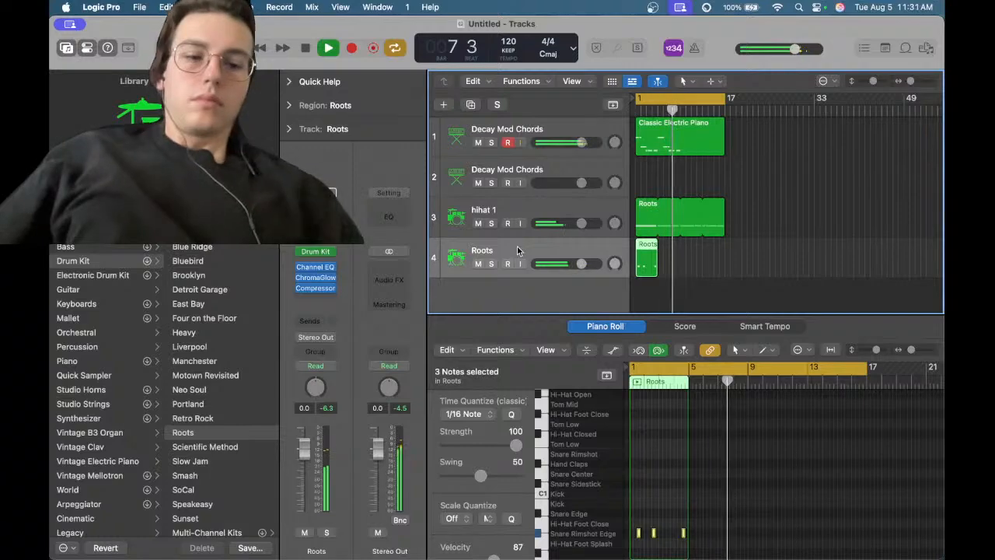
Return the playhead to the beginning of the project while playback continues
{"action": "key", "text": "Return"}
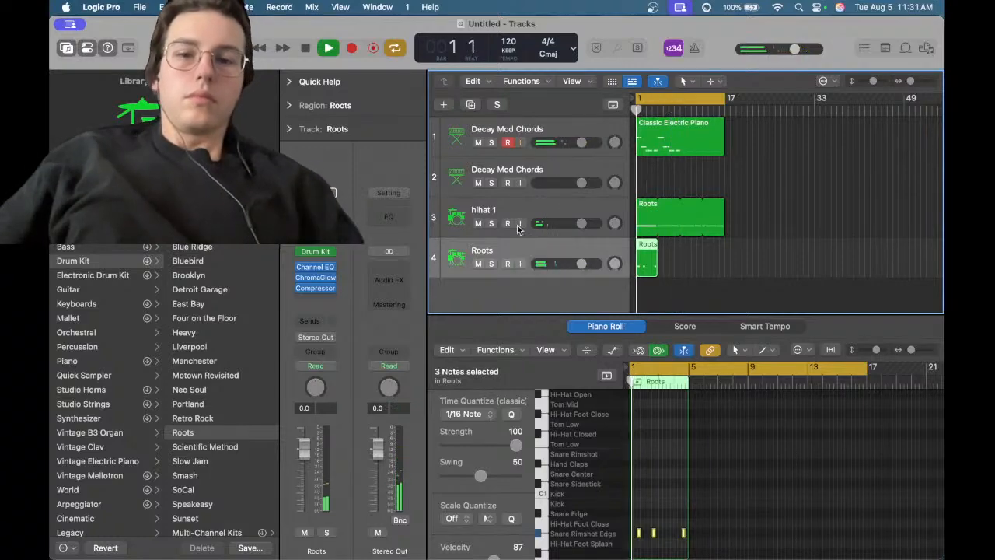
{"action": "key", "text": "Return"}
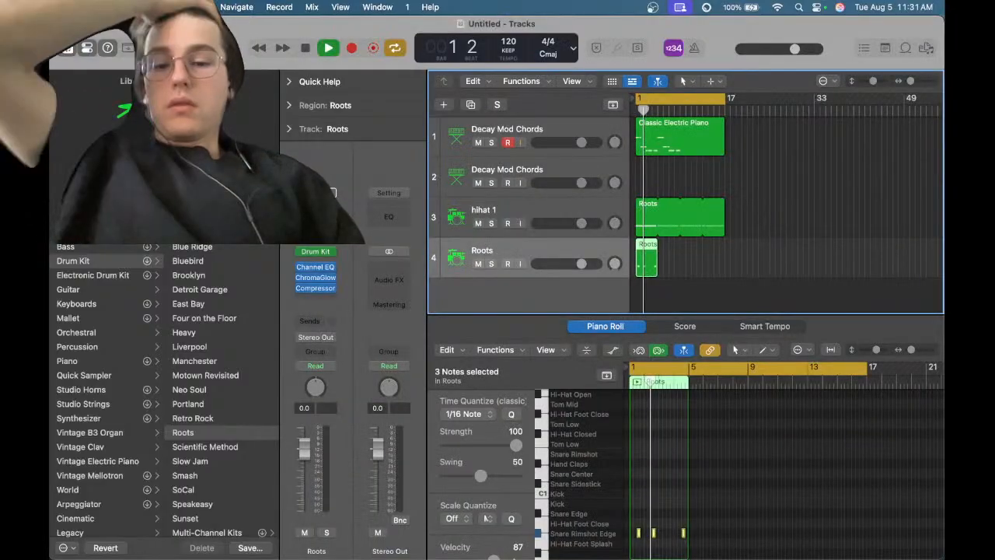
{"action": "left_click", "coordinate": [437, 540]}
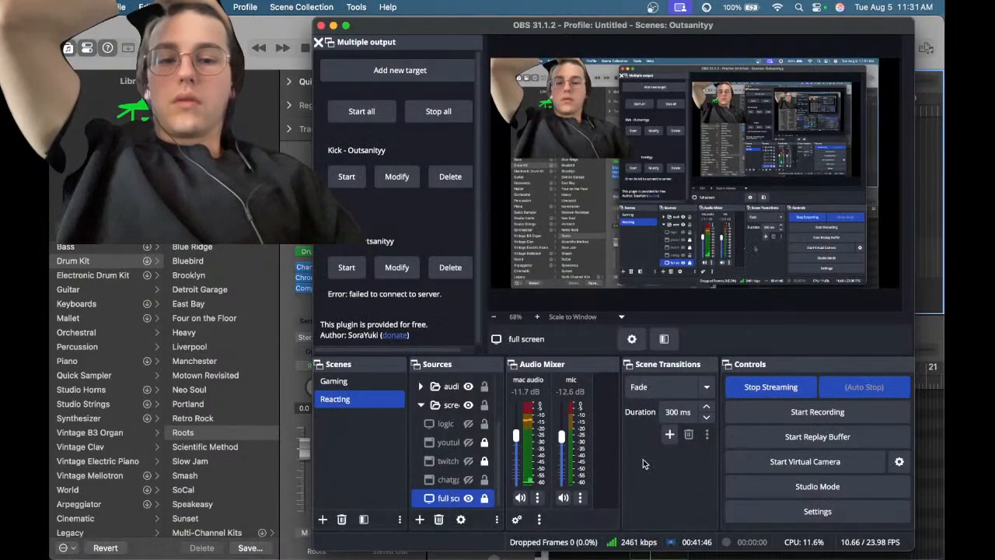